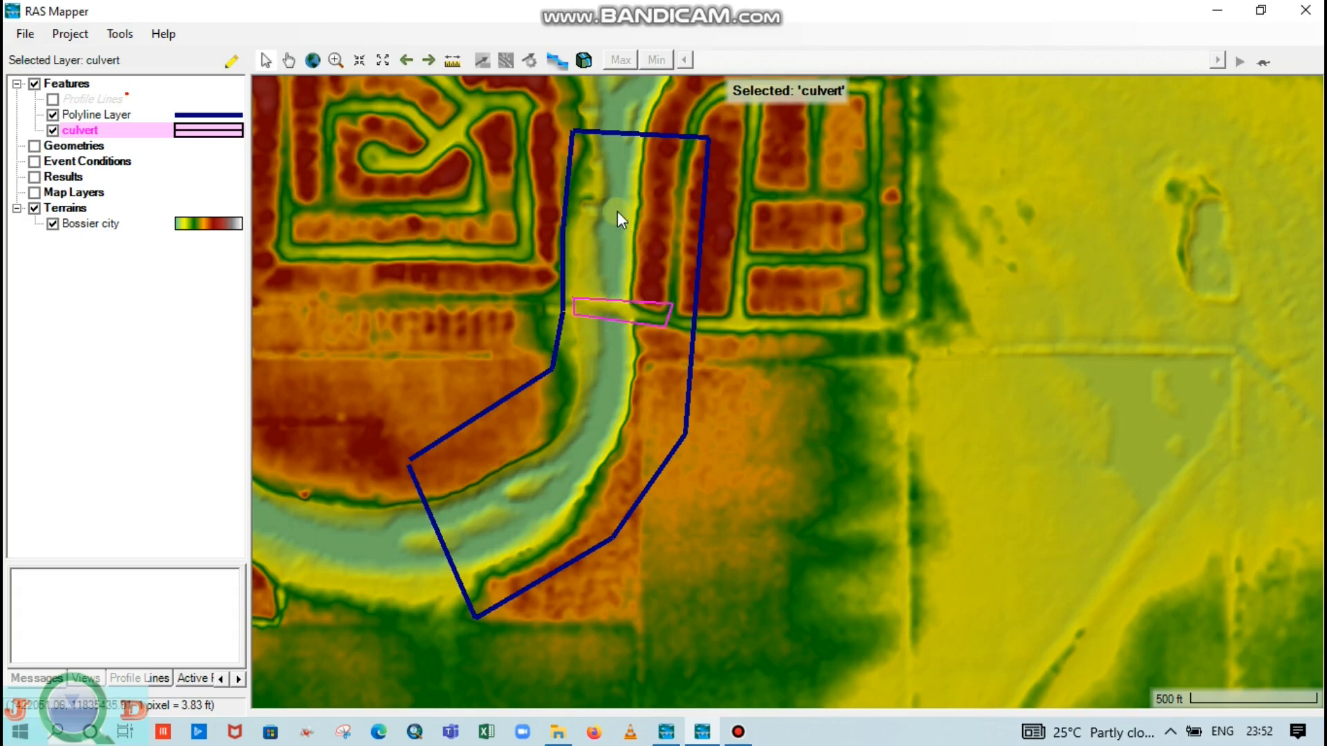
mouse_move(620, 210)
left_mouse_down()
mouse_move(619, 239)
mouse_move(616, 218)
left_mouse_up()
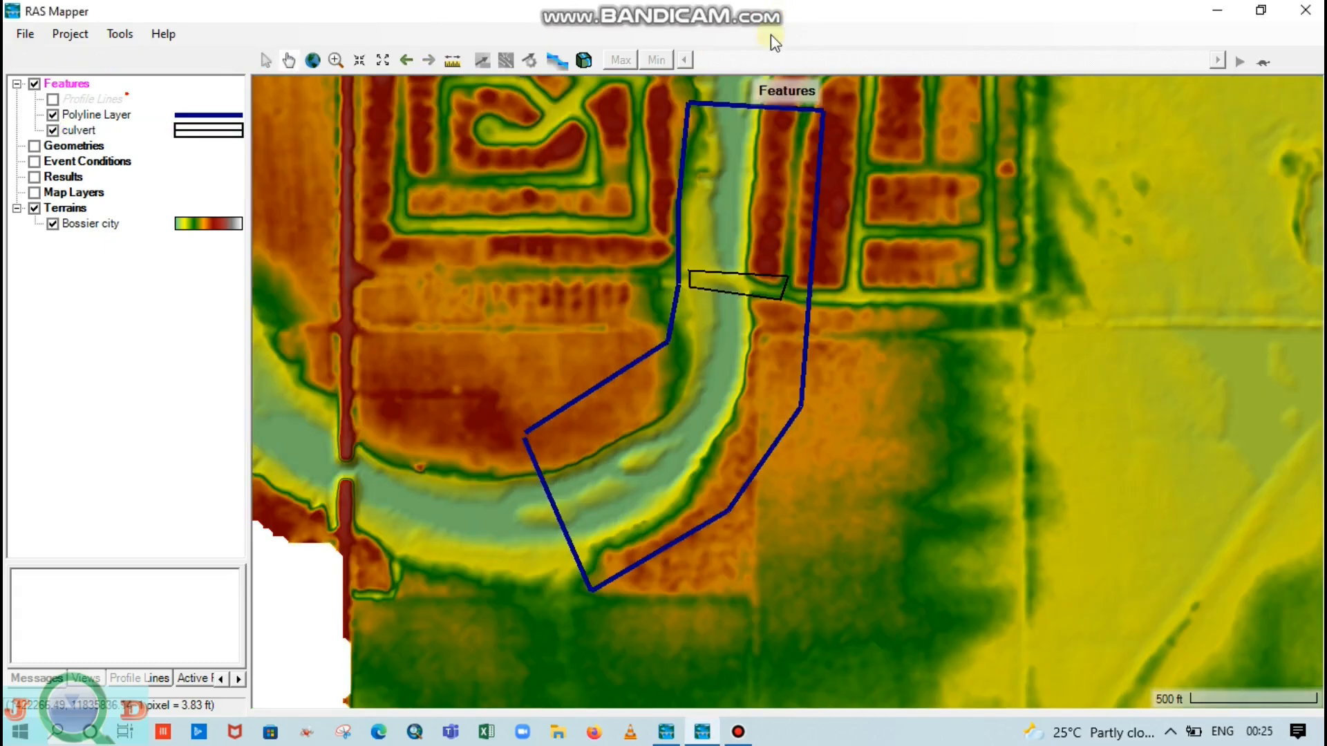
scroll(619, 321, "down", 1)
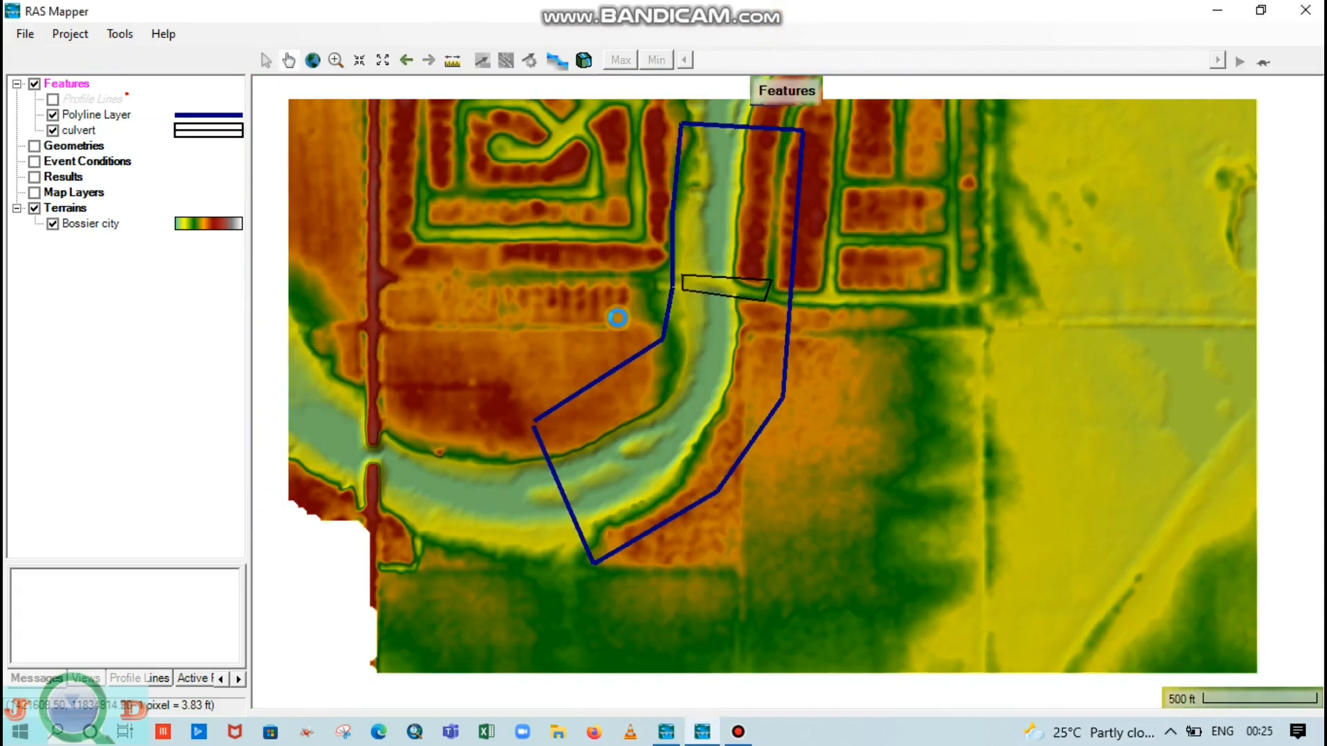
left_click_drag(620, 323, 534, 371)
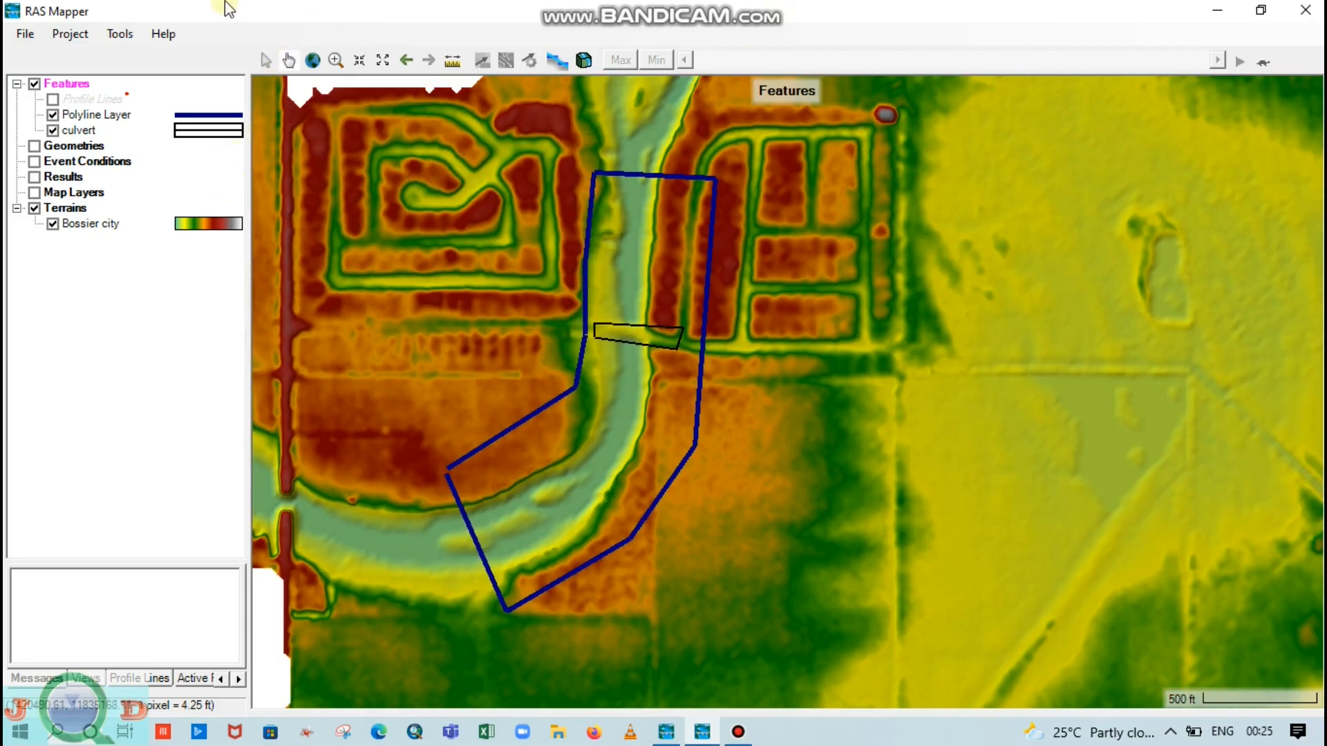
- Turn on the Geometries group and add a new geometry named "2d flow area"
left_click(34, 147)
left_click(66, 146)
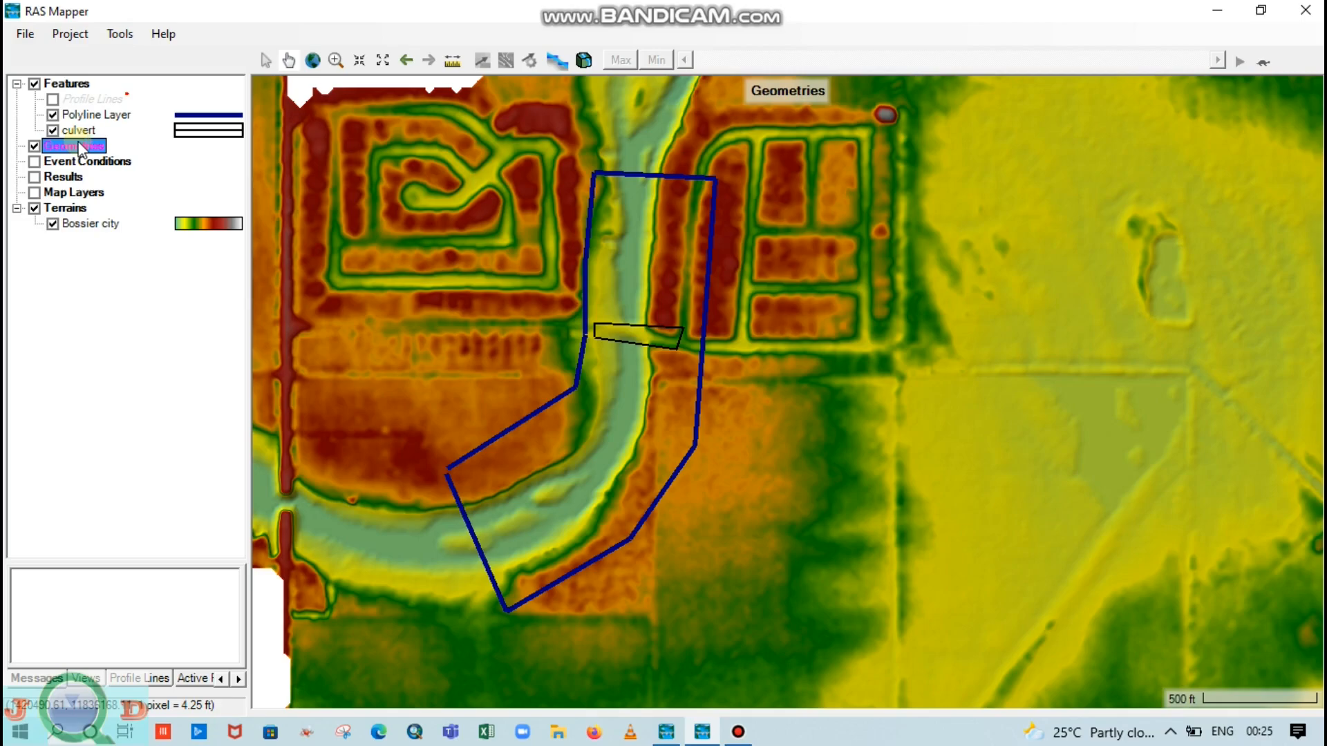
right_click(81, 148)
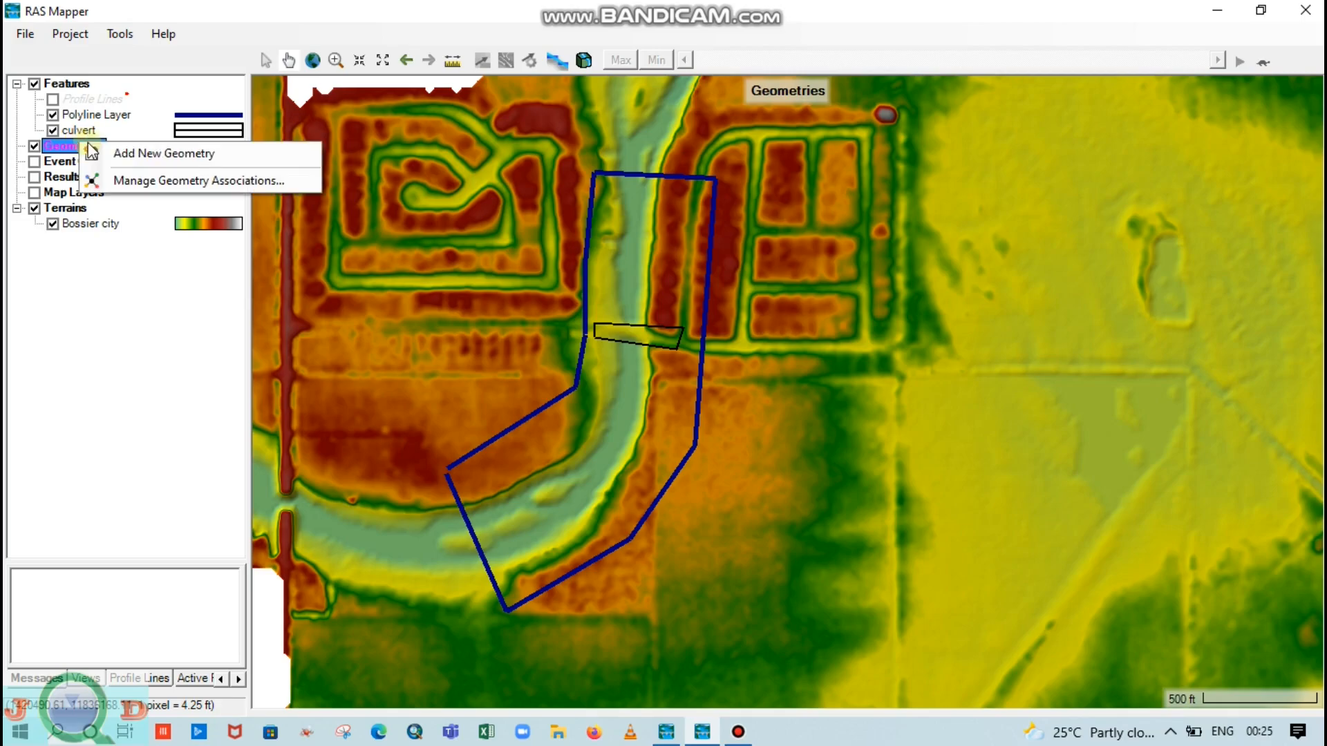
left_click(134, 152)
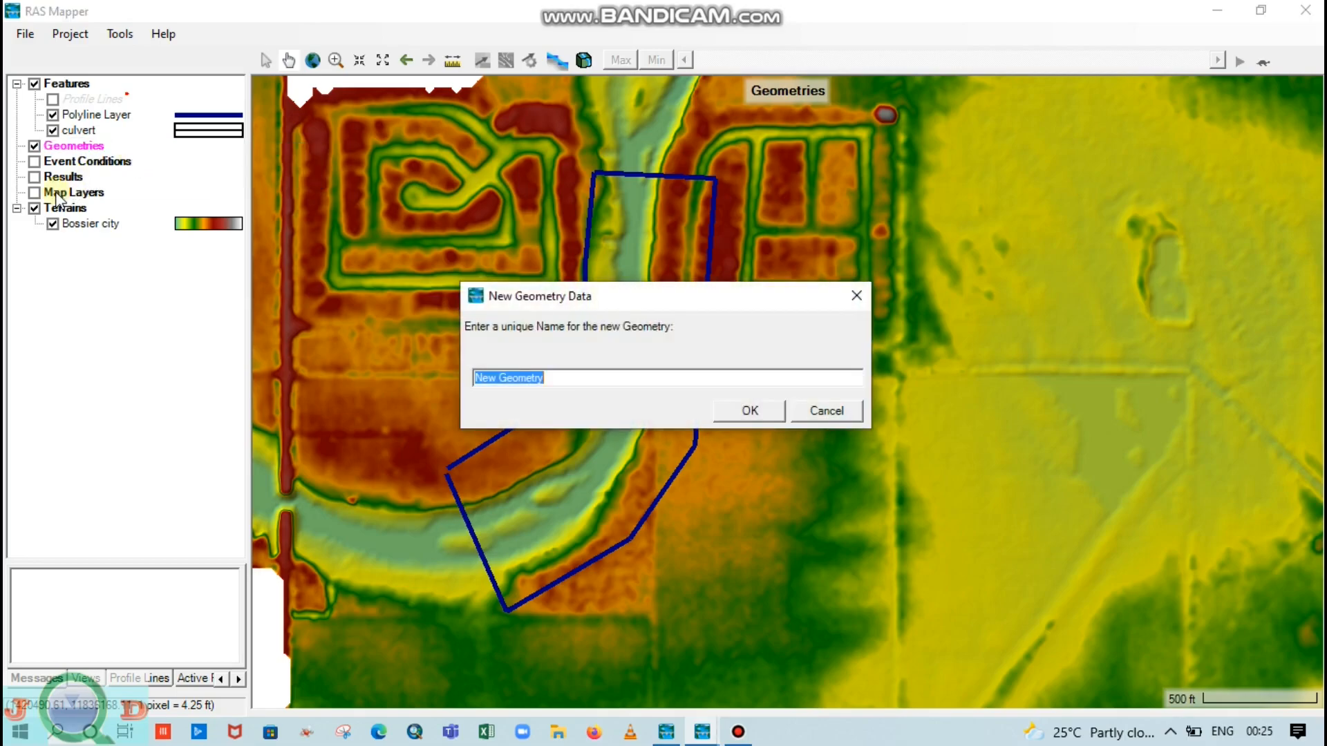
type("2")
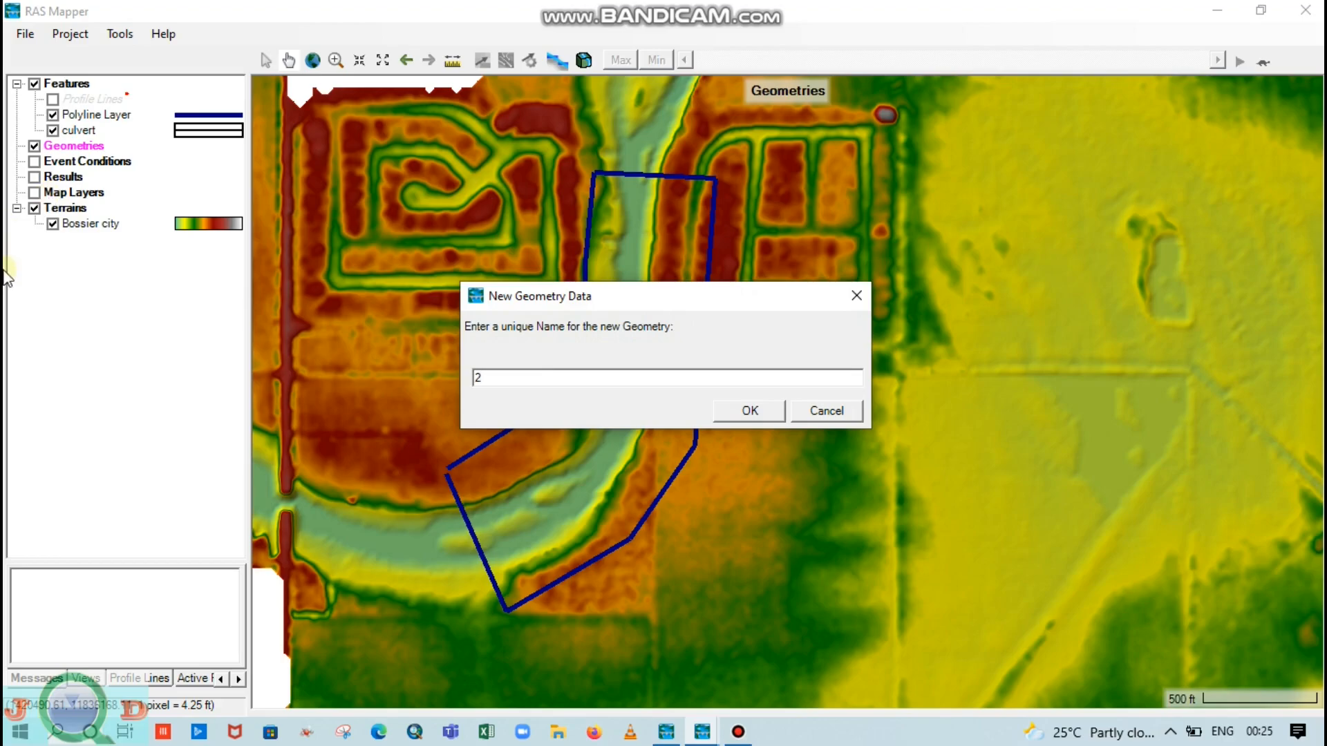
type("d flow area")
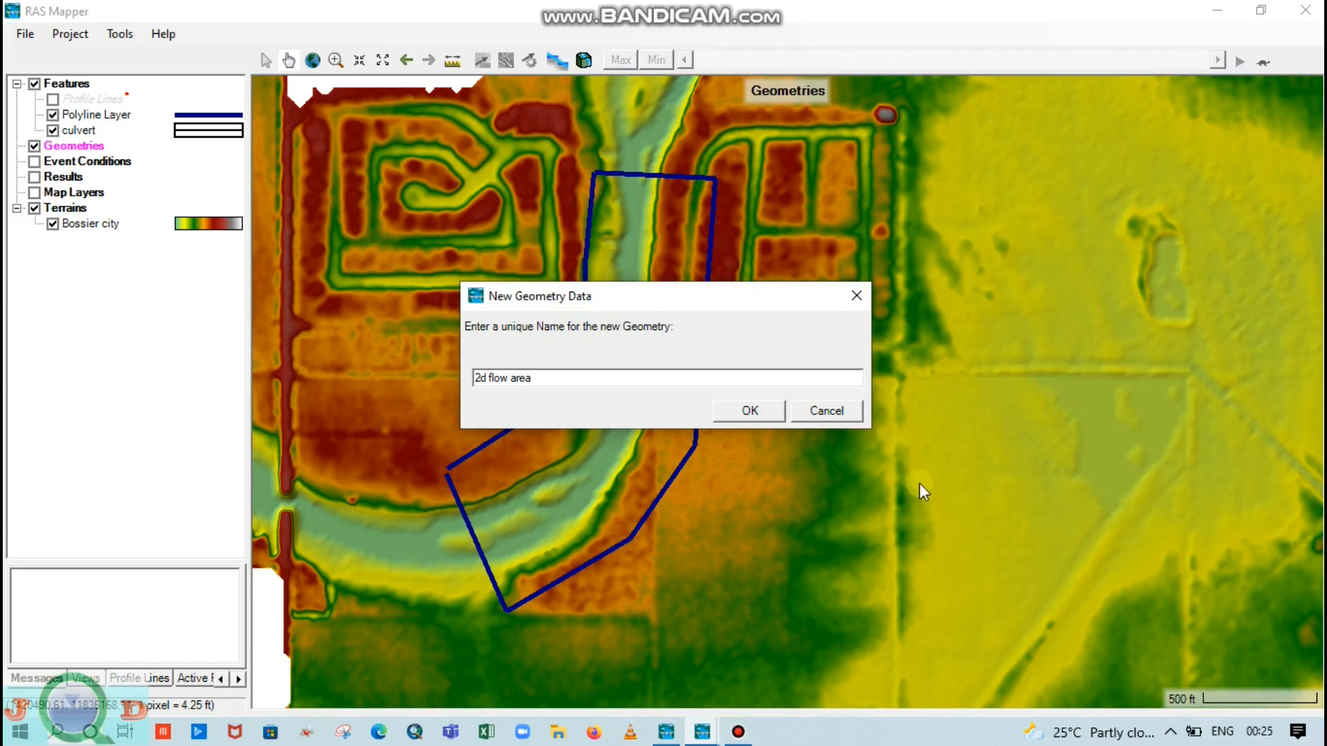
left_click(752, 410)
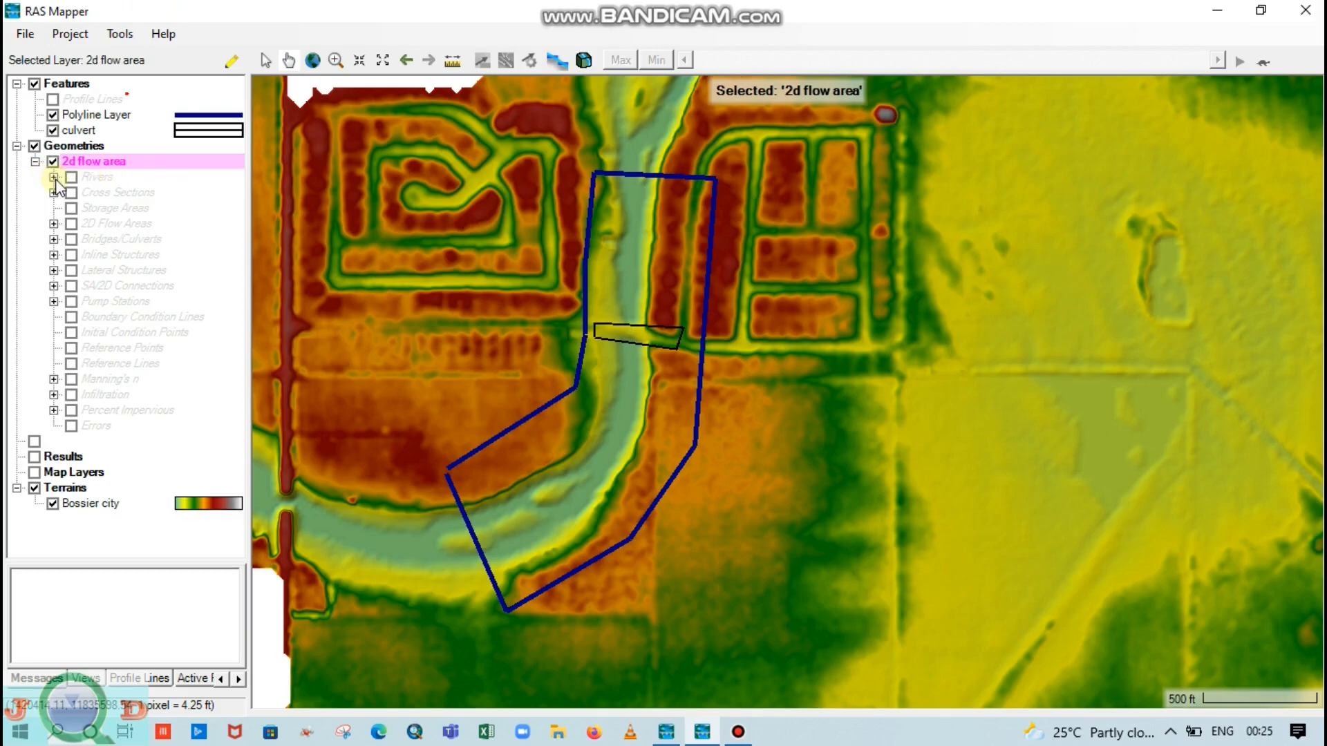
- Turn on the 2D Flow Areas Perimeters layer of the 2d flow area geometry and start editing it
left_click(54, 224)
left_click(71, 224)
left_click(90, 240)
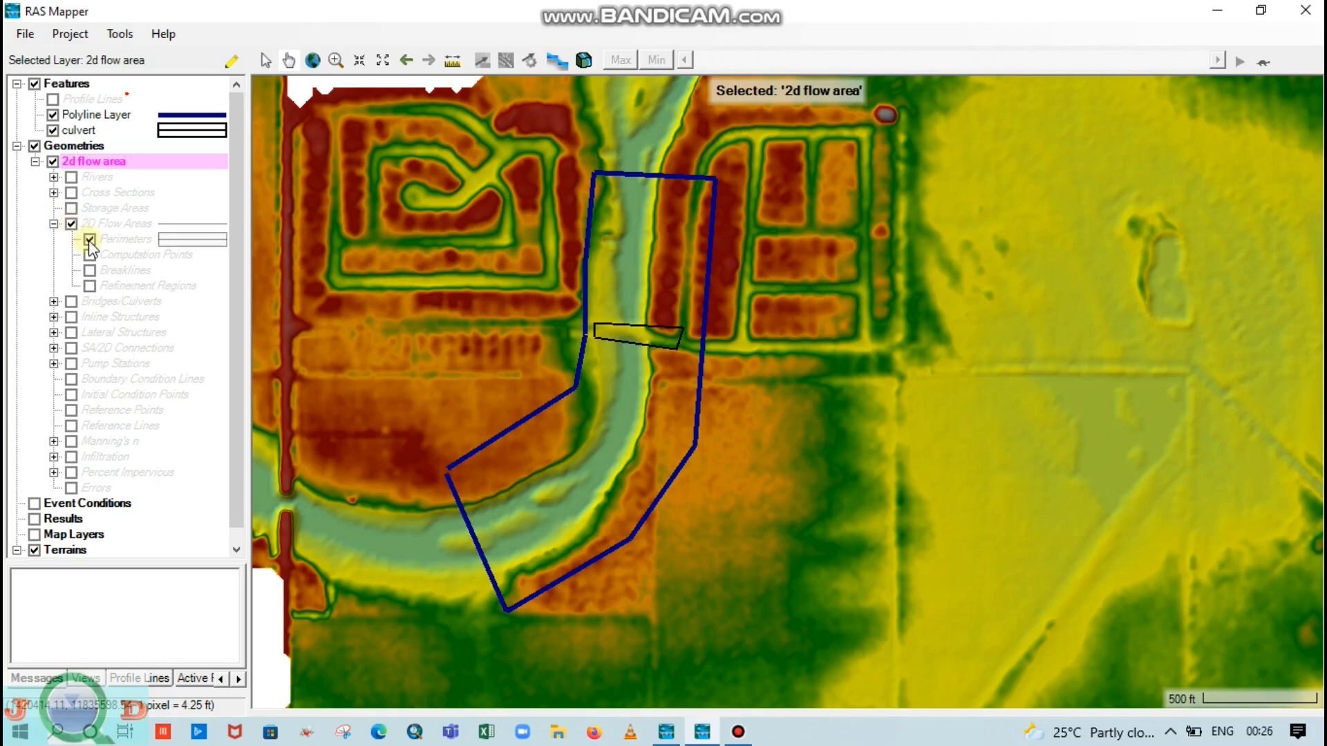
left_click(108, 243)
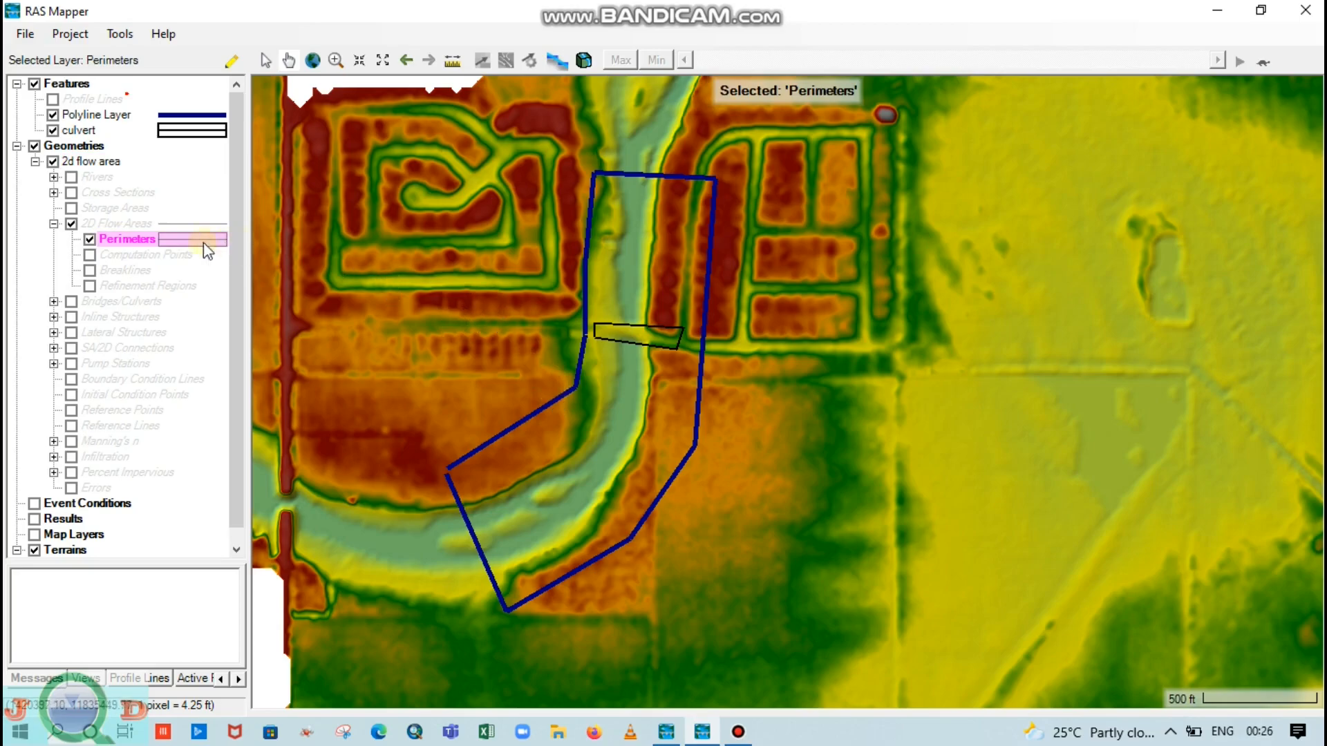
right_click(148, 241)
left_click(203, 278)
- Draw a closed perimeter polygon around the river reach, roughly following the blue outline, and name it "flow area 2d"
left_click_drag(533, 448, 512, 413)
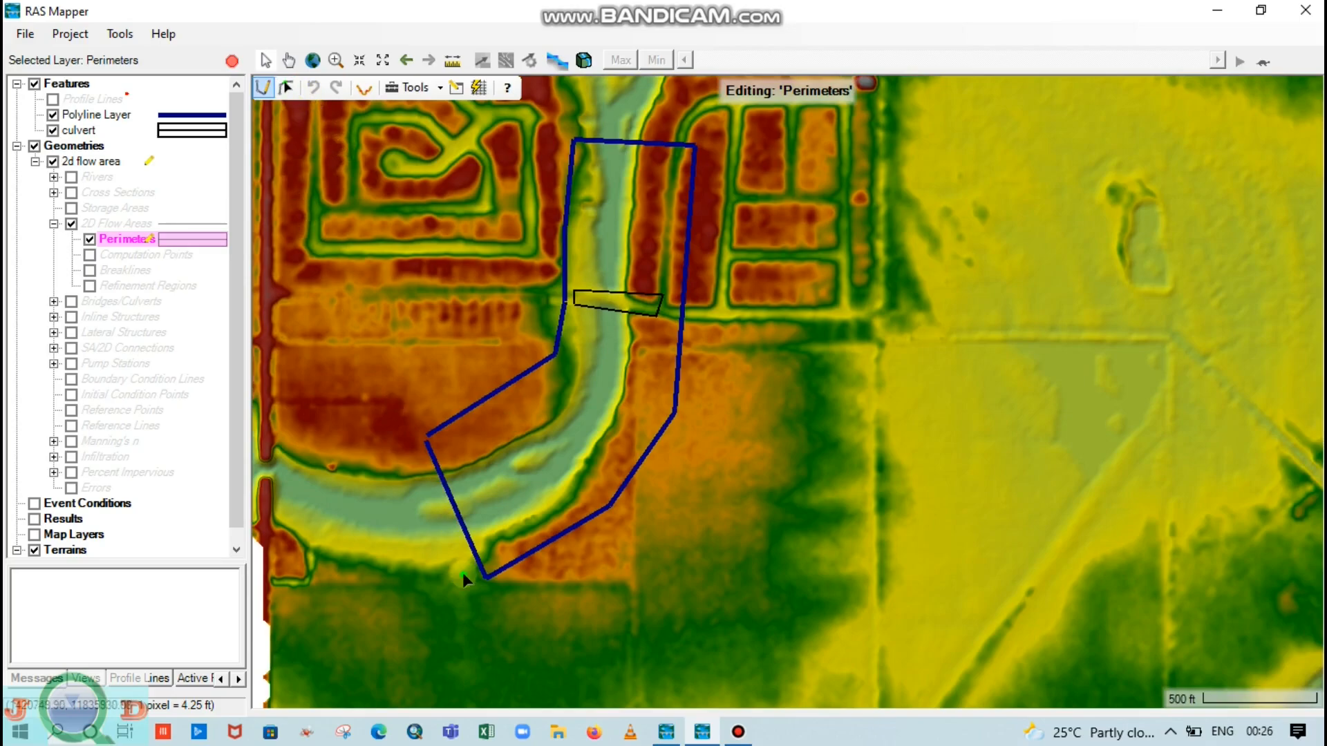
left_click(425, 601)
left_click(455, 599)
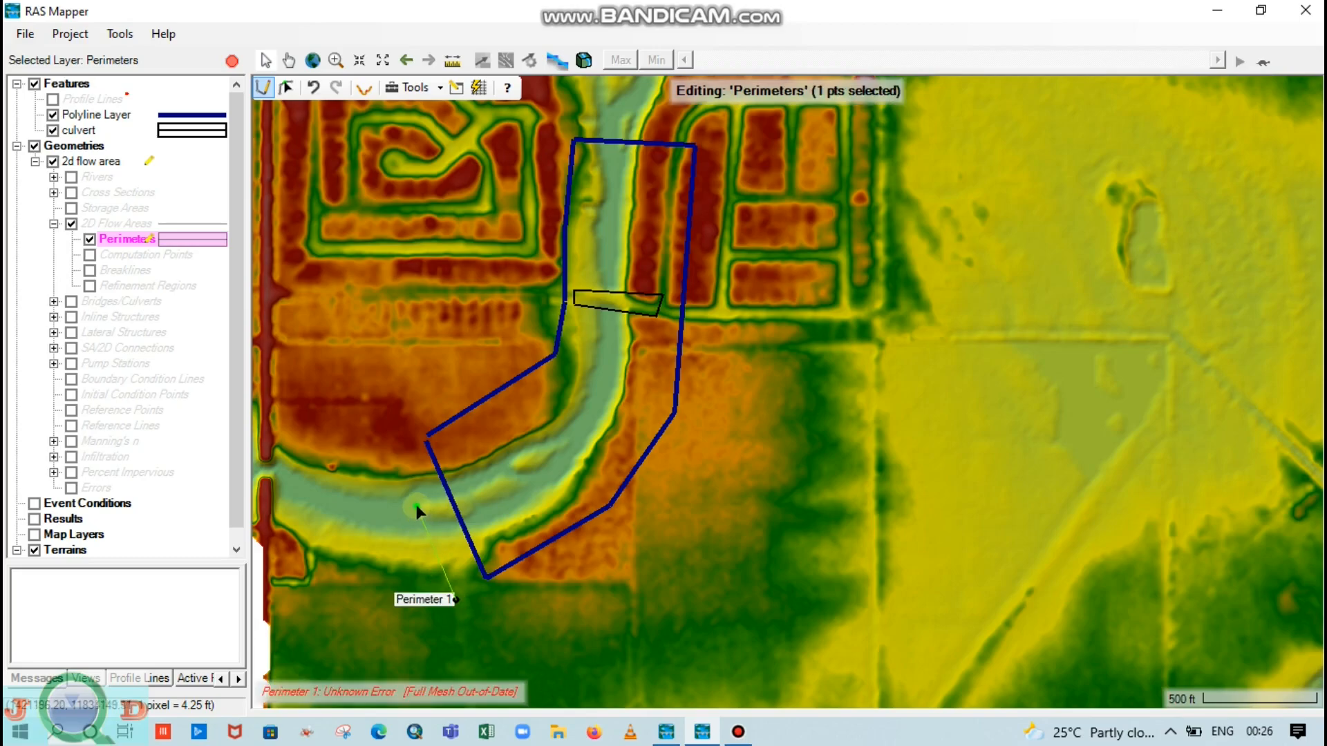
left_click(398, 446)
left_click(526, 377)
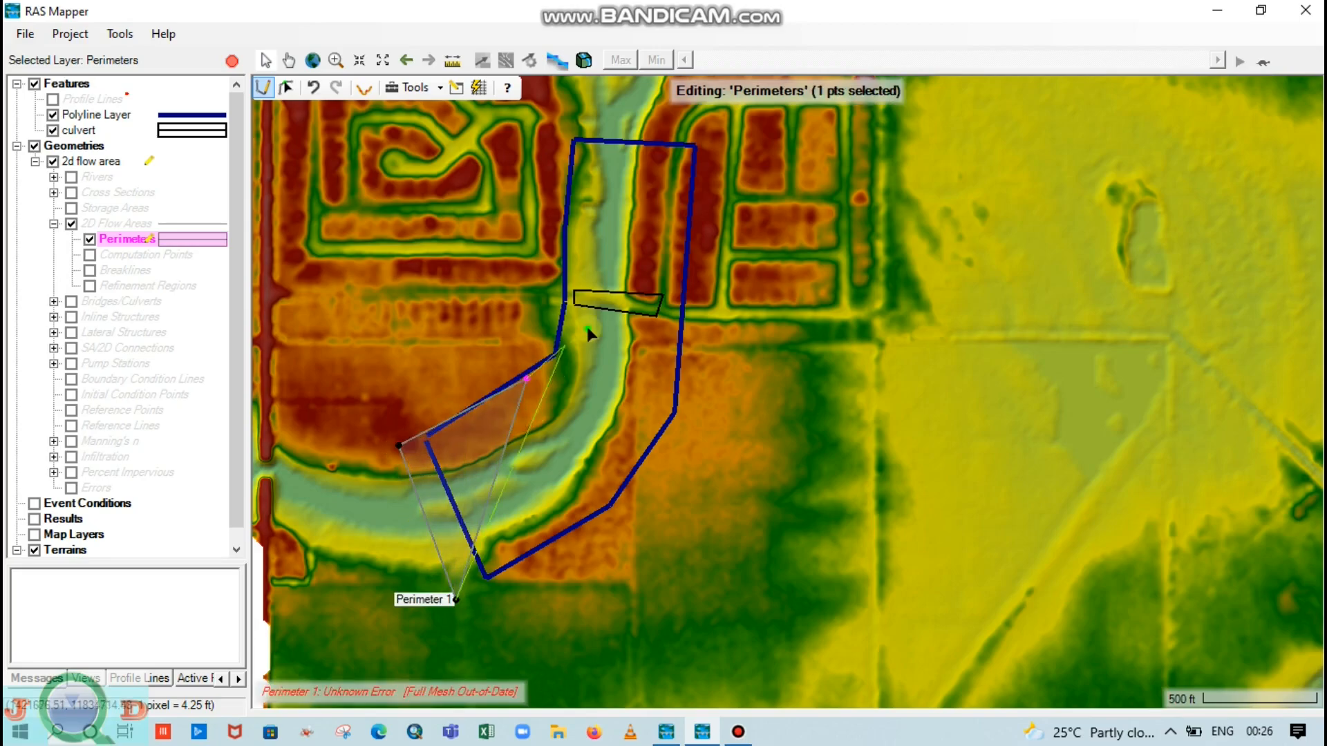
left_click(565, 313)
left_click(569, 203)
left_click(577, 139)
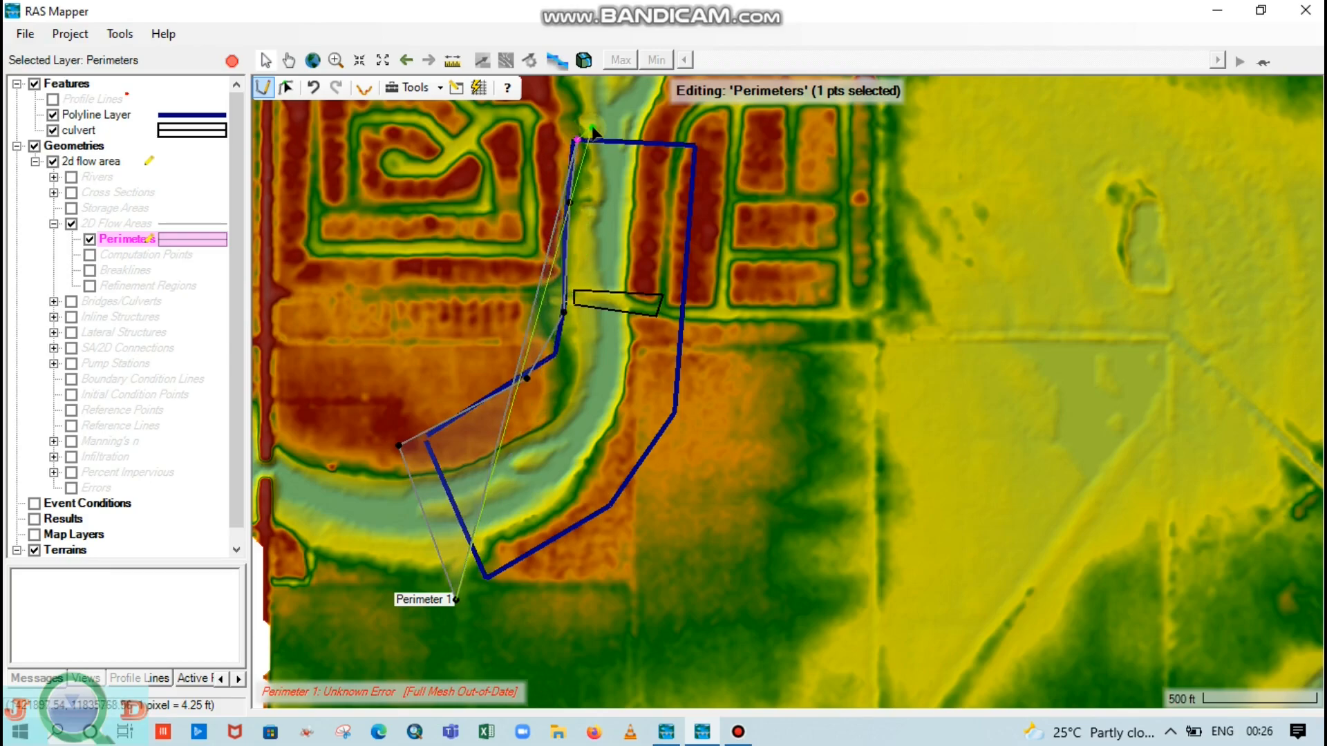
left_click(677, 143)
left_click(668, 245)
left_click(659, 332)
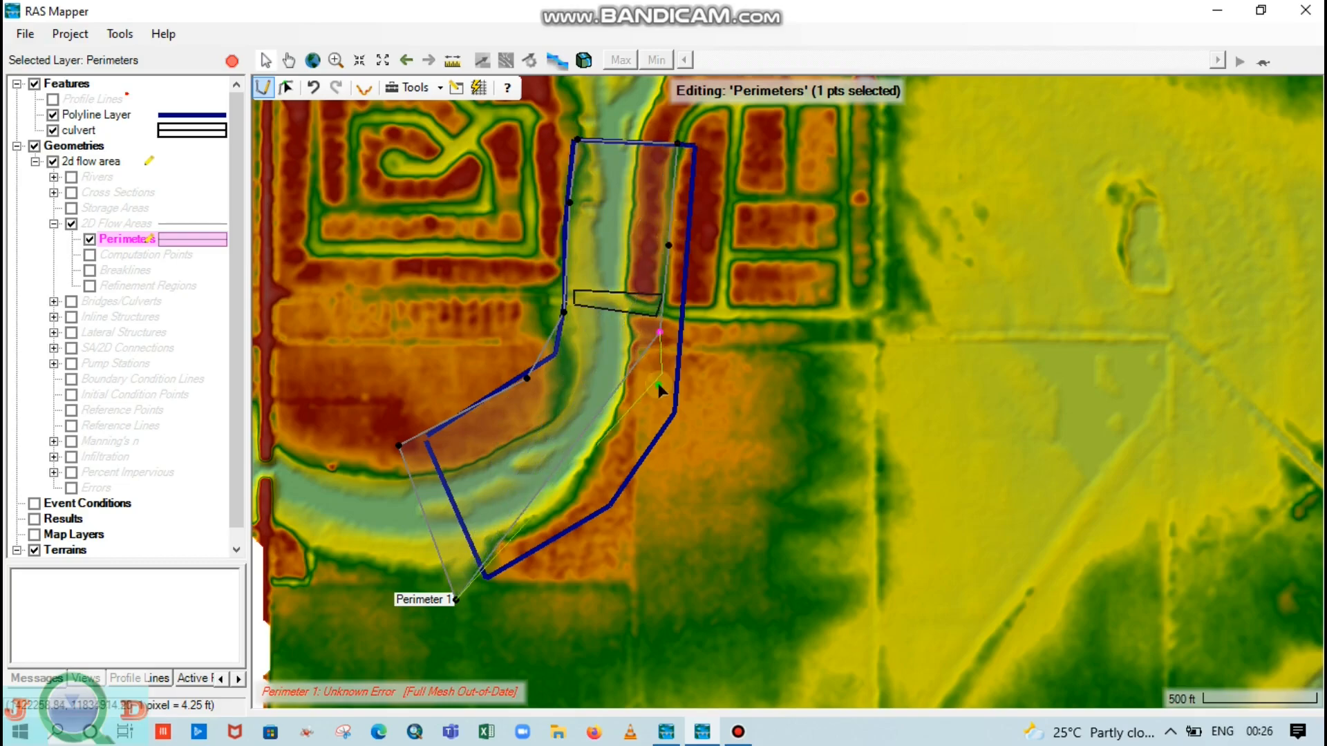
left_click(651, 400)
left_click(624, 479)
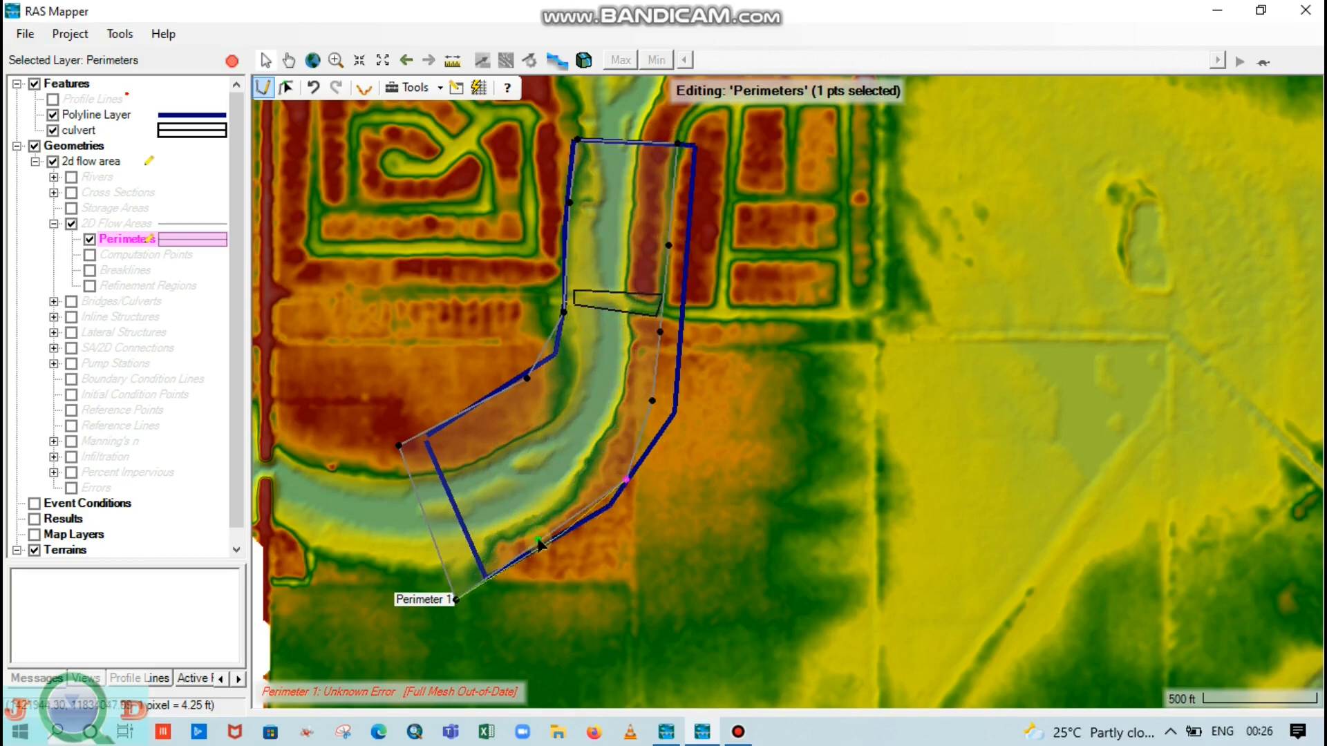
double_click(532, 562)
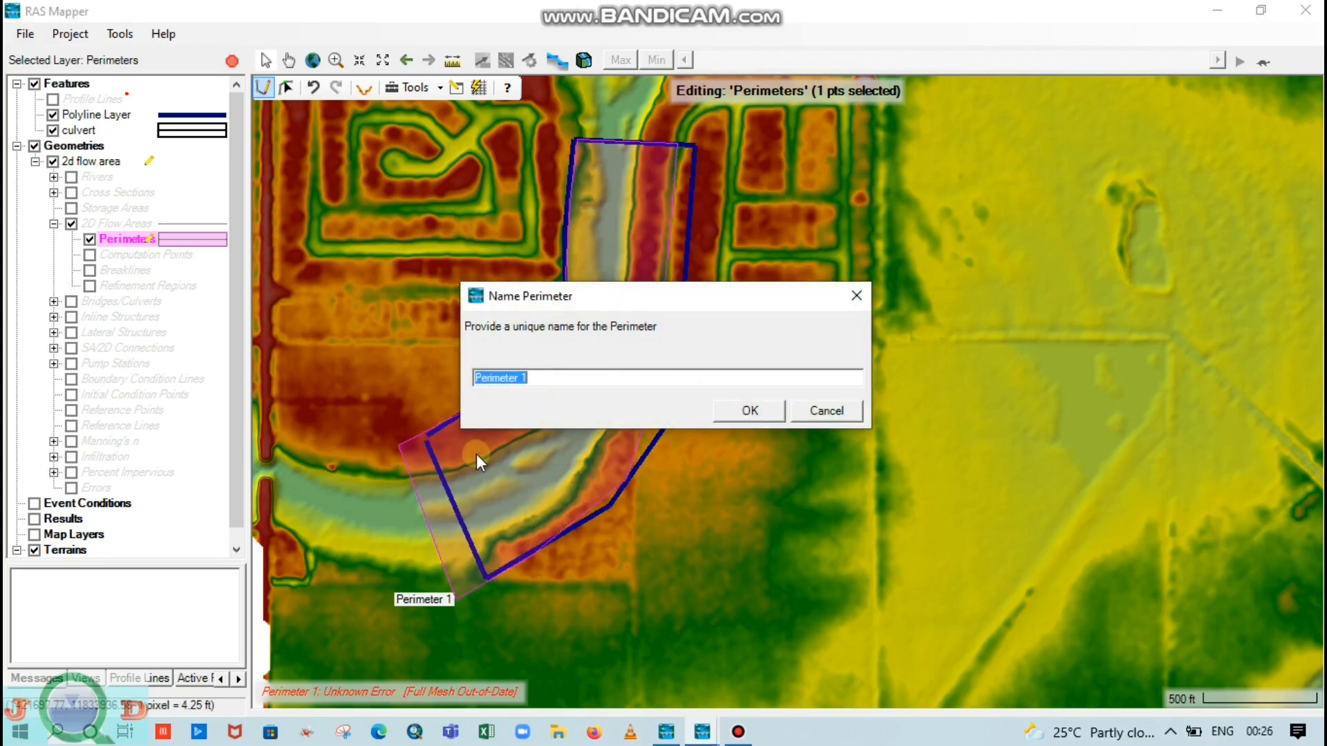
type("flow area 2d")
left_click(750, 412)
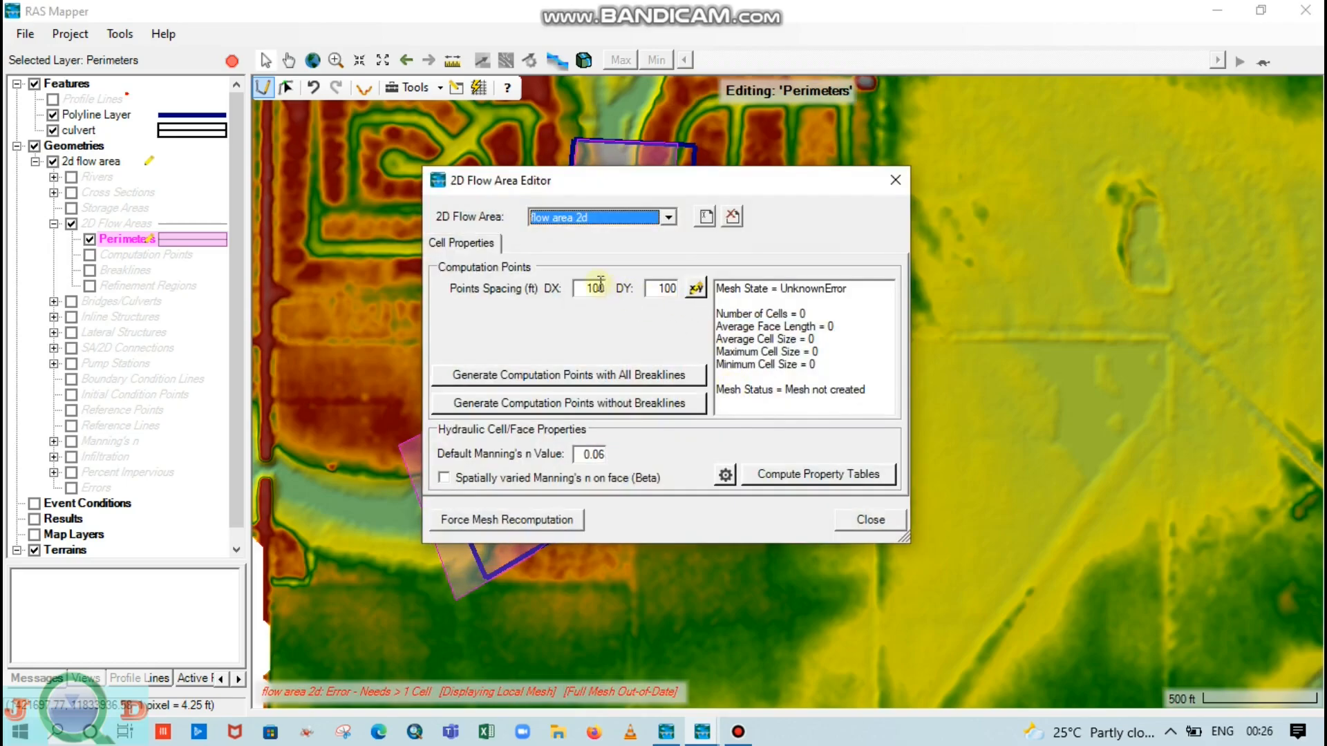
- Set the computation point spacing to 45 ft for DX and DY and the default Manning's n value to 0.05
left_click_drag(586, 288, 614, 293)
left_click_drag(664, 185, 993, 151)
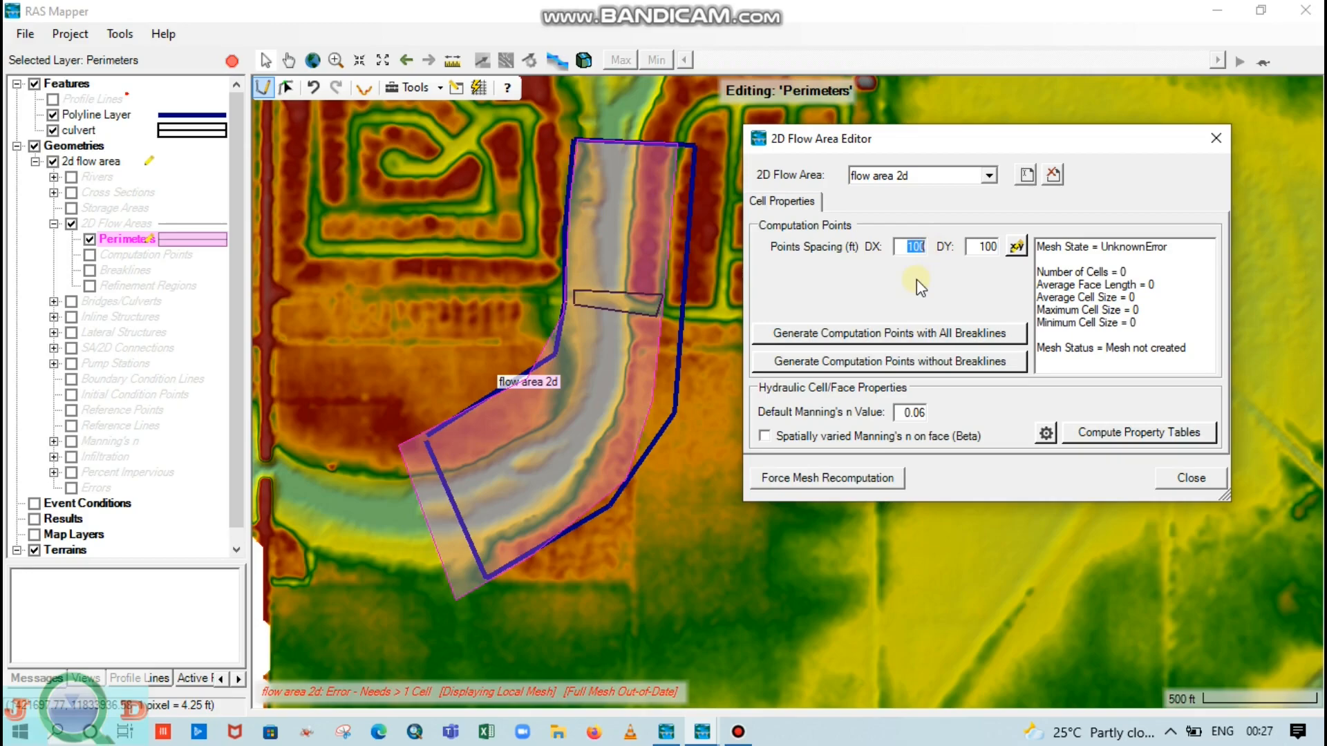
type("45")
left_click_drag(924, 414, 957, 417)
type("35")
- Generate the computation points with all breaklines, compute the hydraulic property tables and close the 2D Flow Area Editor
left_click(900, 335)
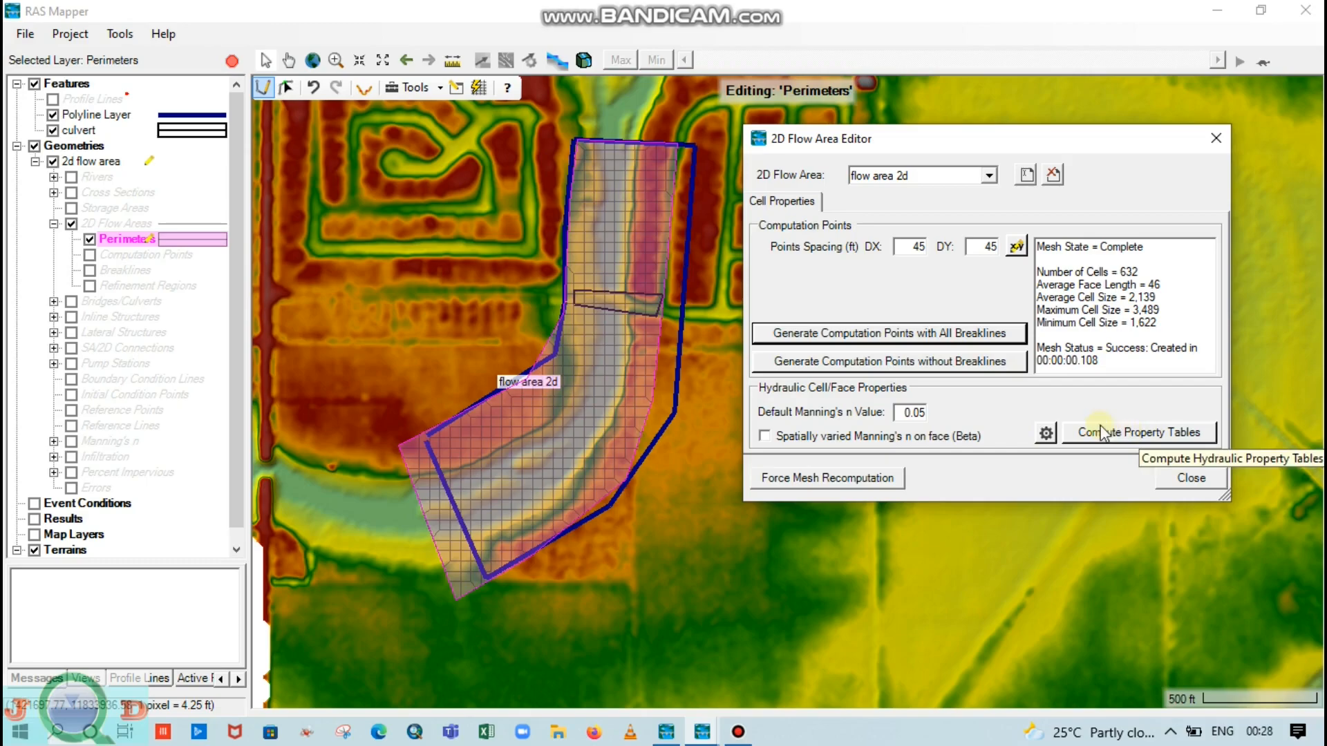
left_click(1125, 434)
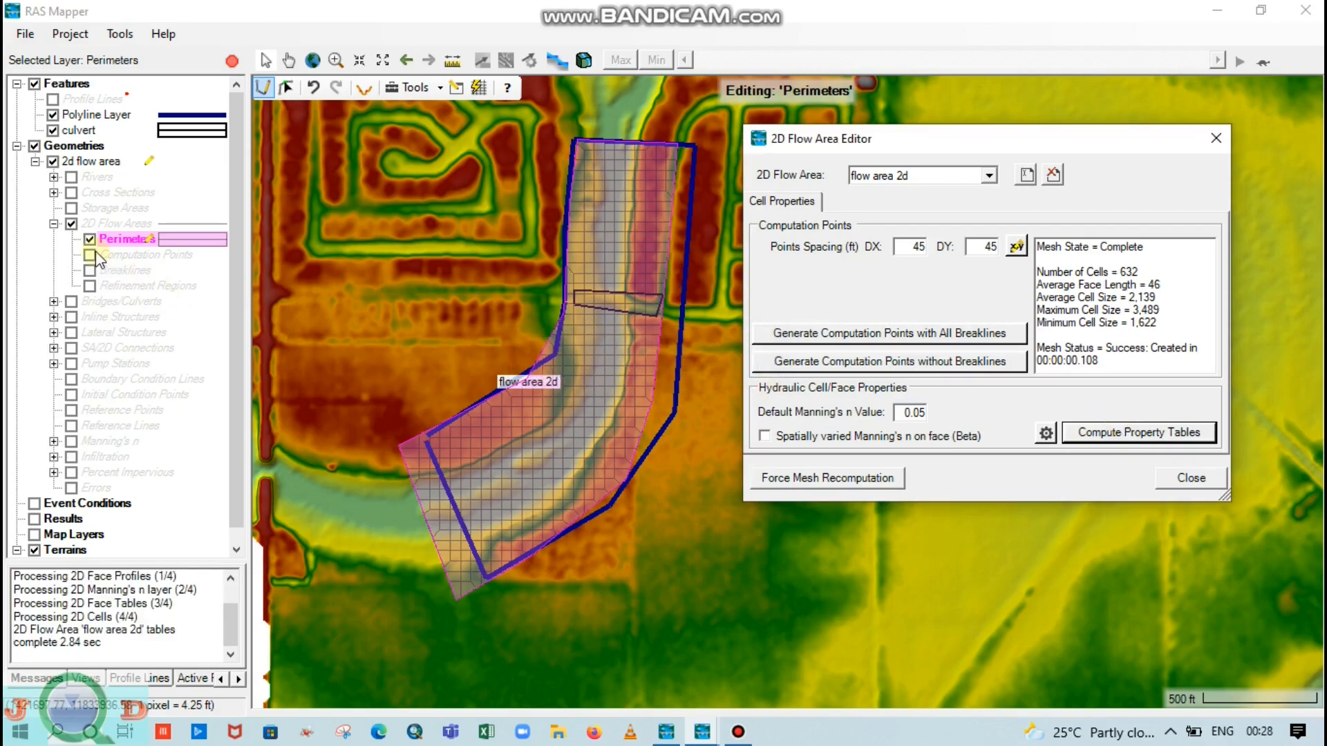
left_click(1161, 482)
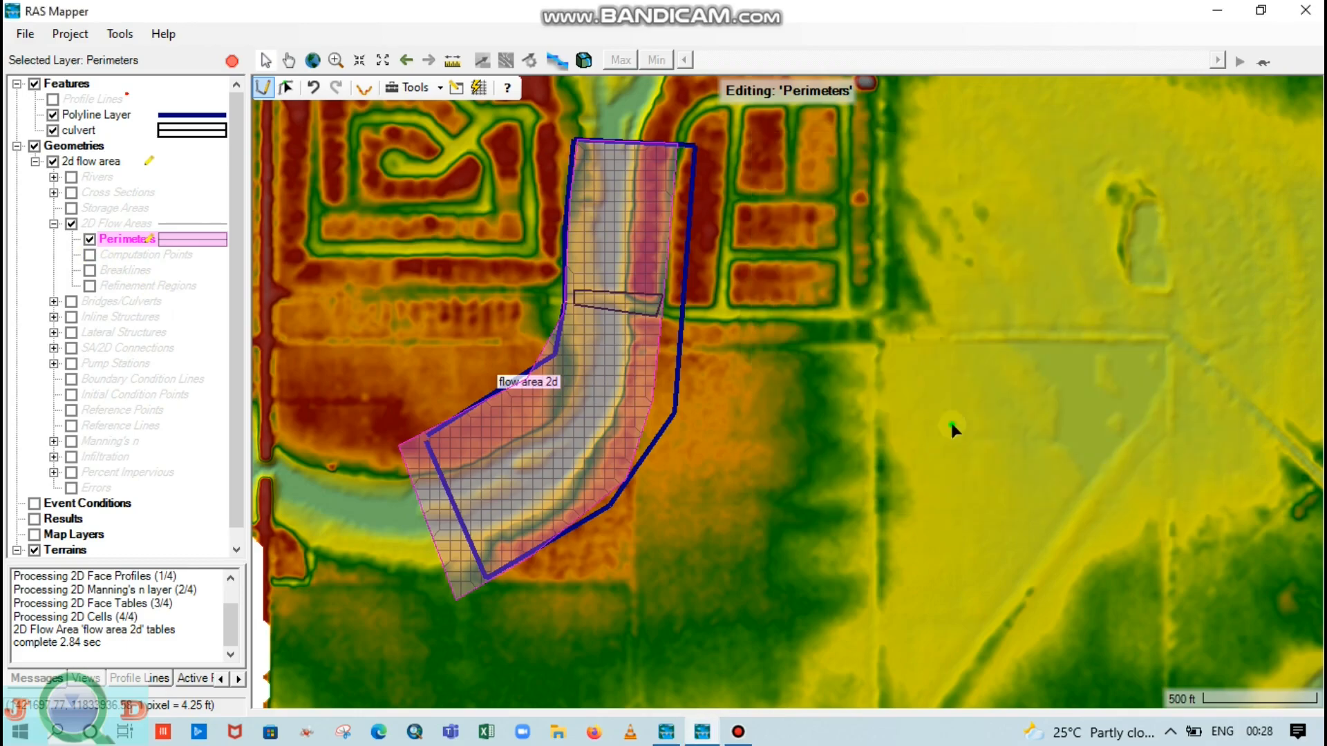
- Show the Computation Points layer and inspect the mesh along the channel and around the culvert
left_click(89, 255)
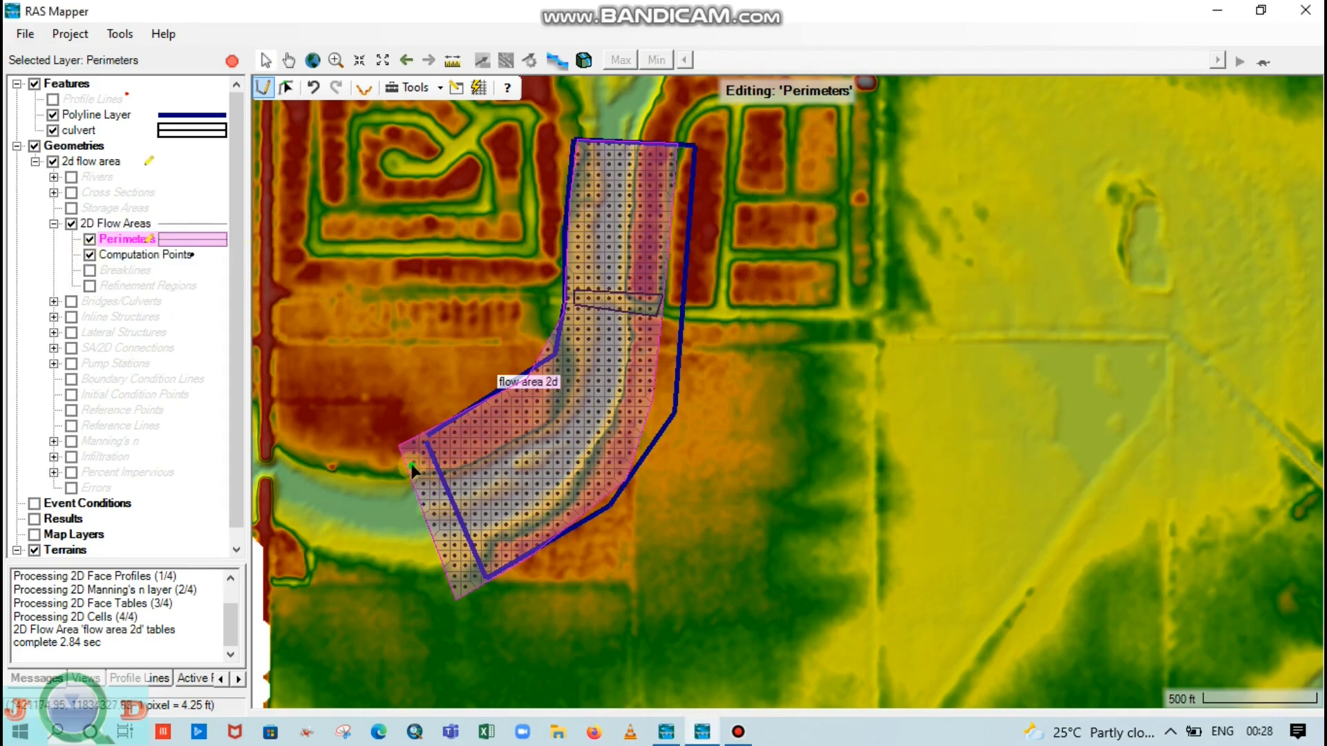
scroll(412, 463, "up", 3)
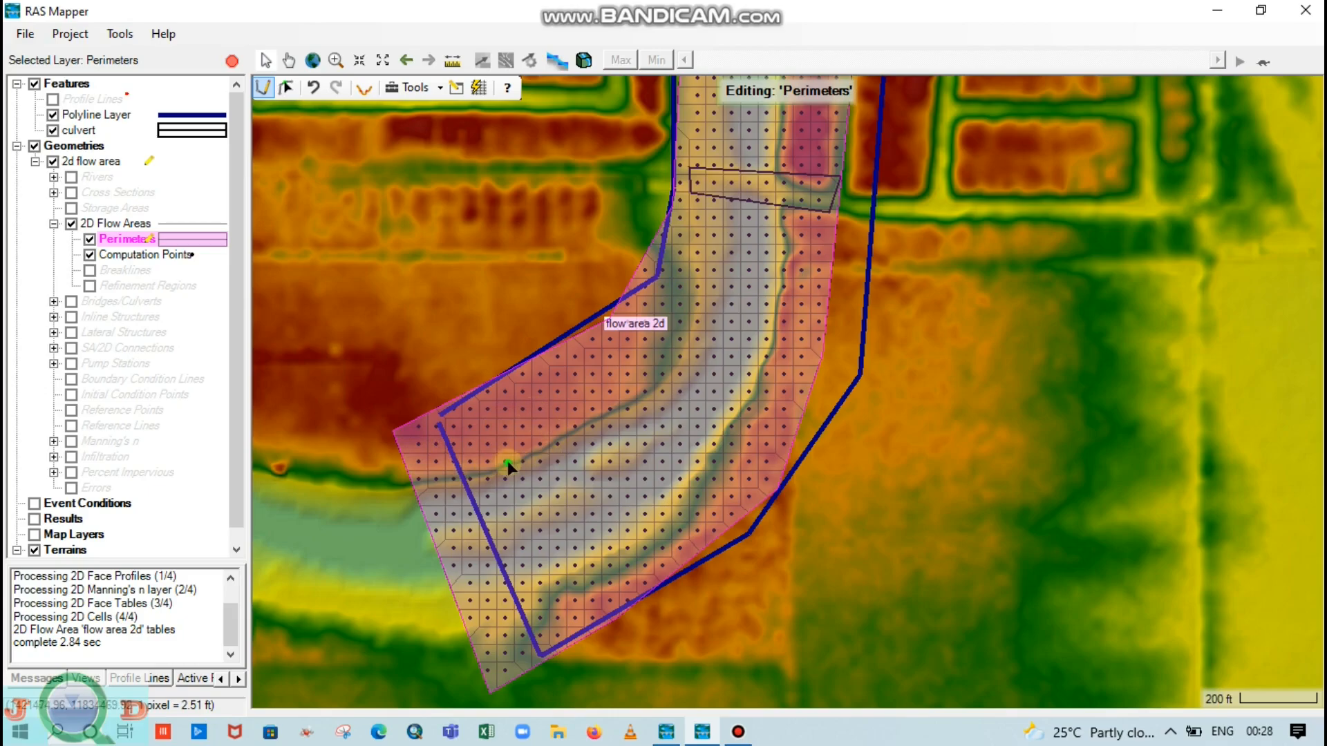
scroll(503, 459, "down", 2)
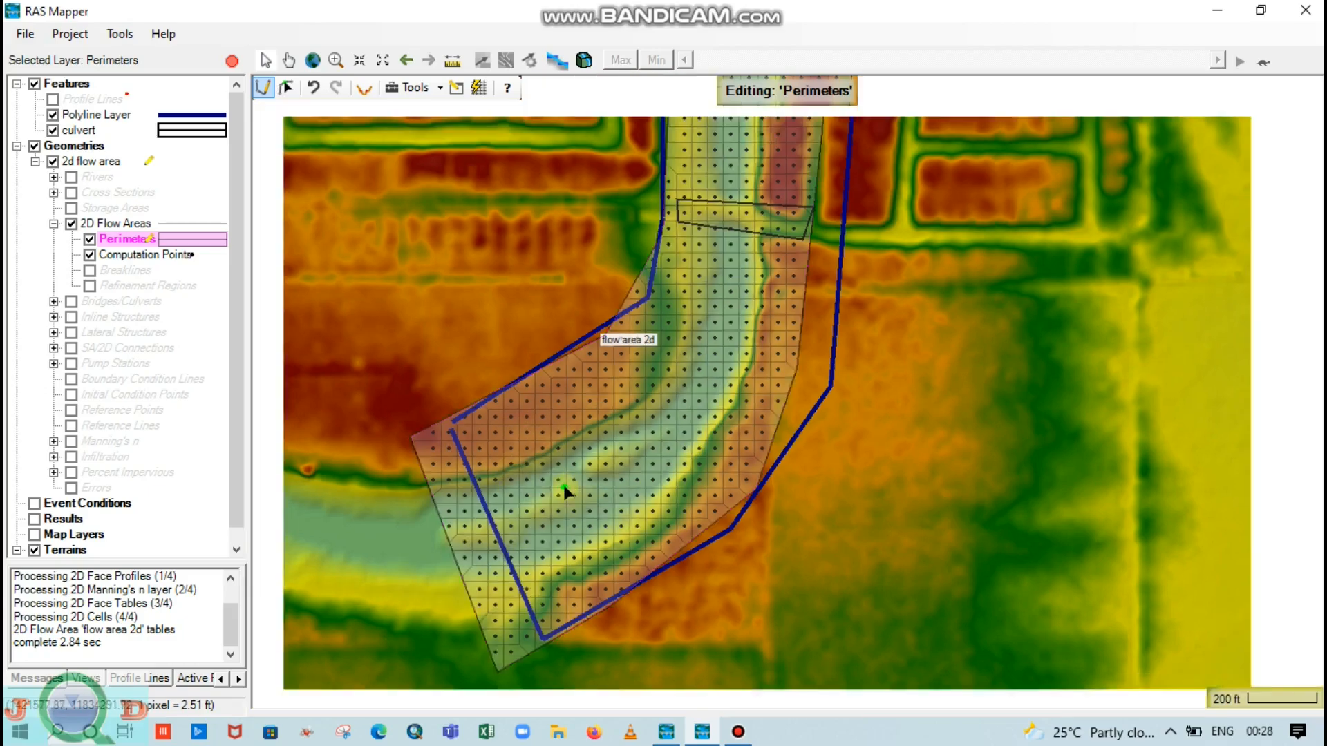
scroll(749, 353, "up", 3)
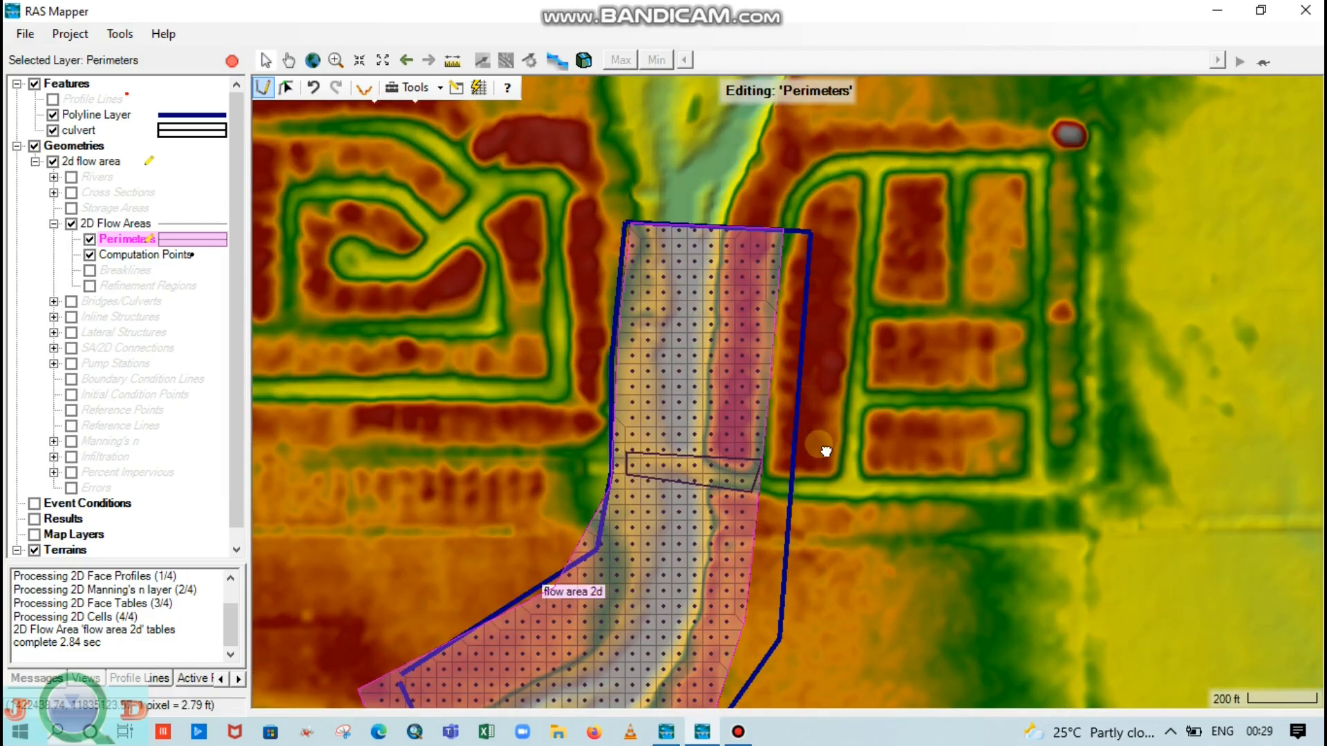
left_click_drag(820, 449, 874, 344)
left_click_drag(556, 305, 477, 288)
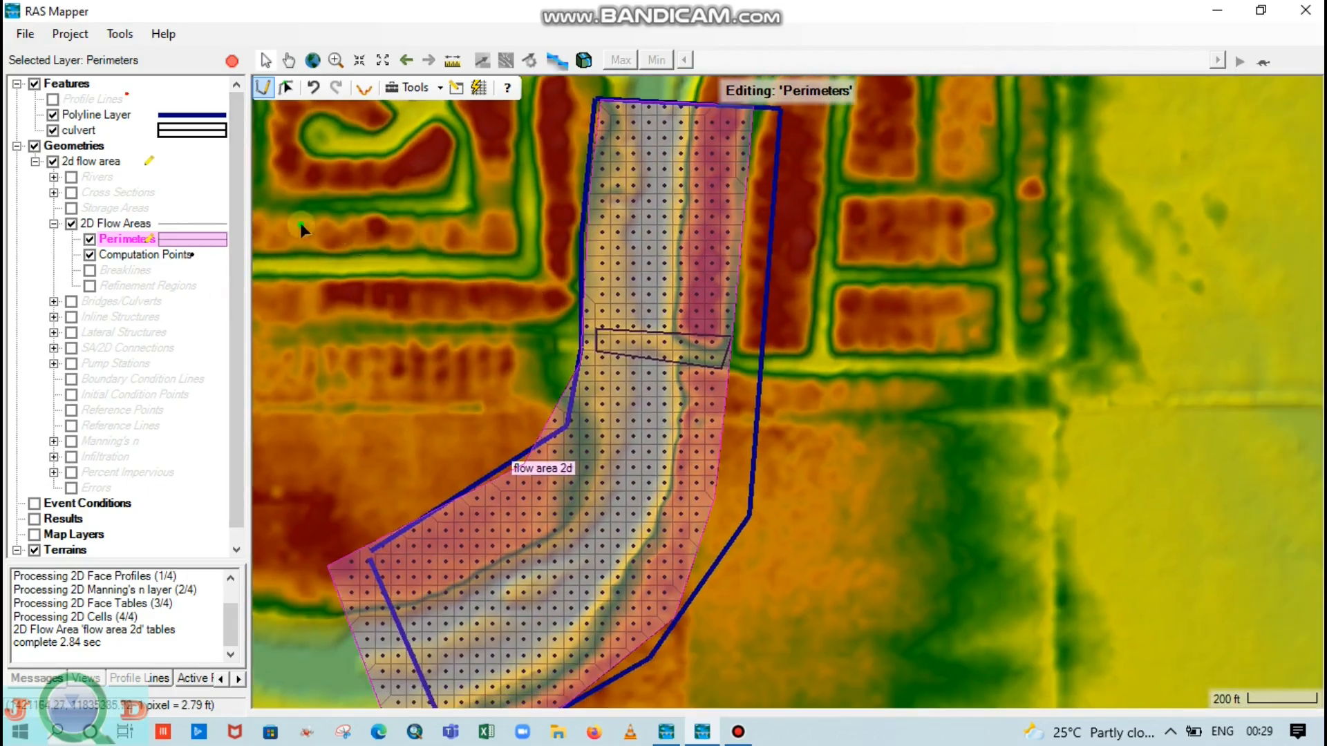
- Stop editing the Perimeters layer and save the edits to the 2d flow area geometry
right_click(114, 235)
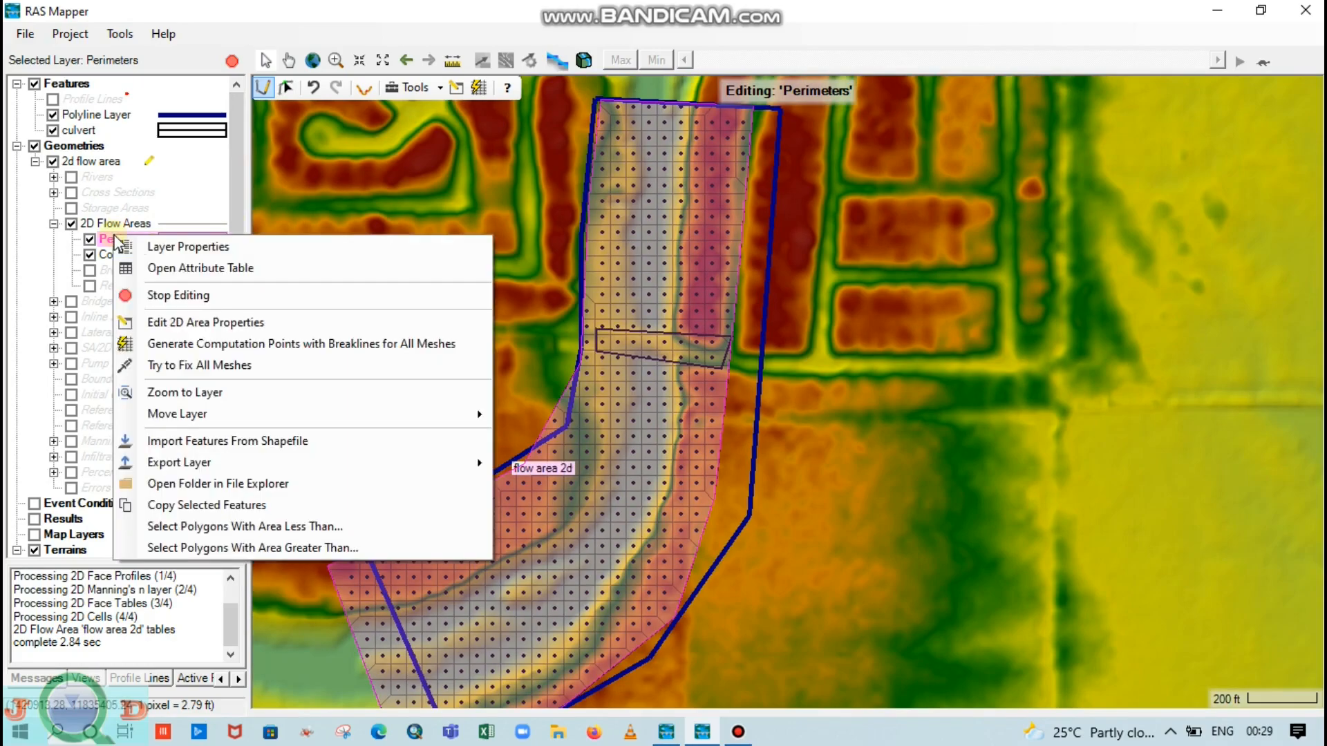
left_click(223, 295)
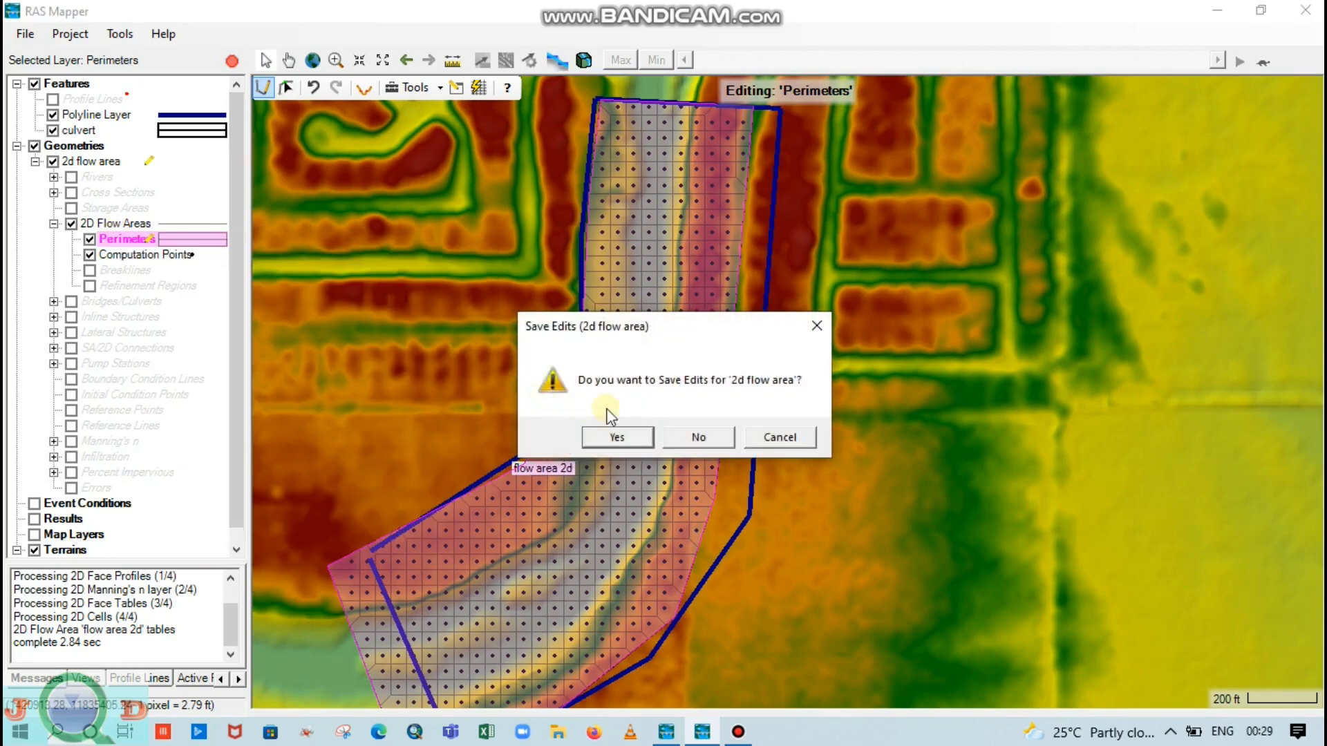
left_click(633, 441)
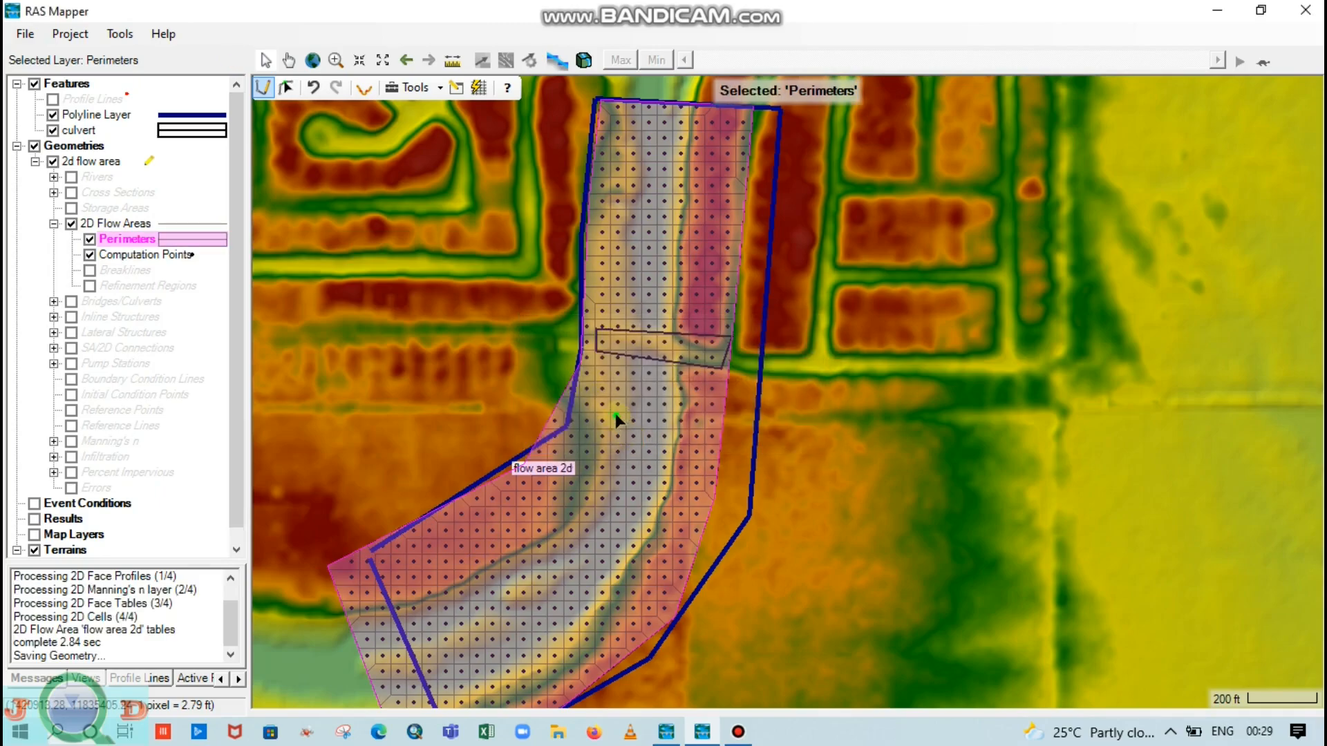
scroll(471, 309, "down", 3)
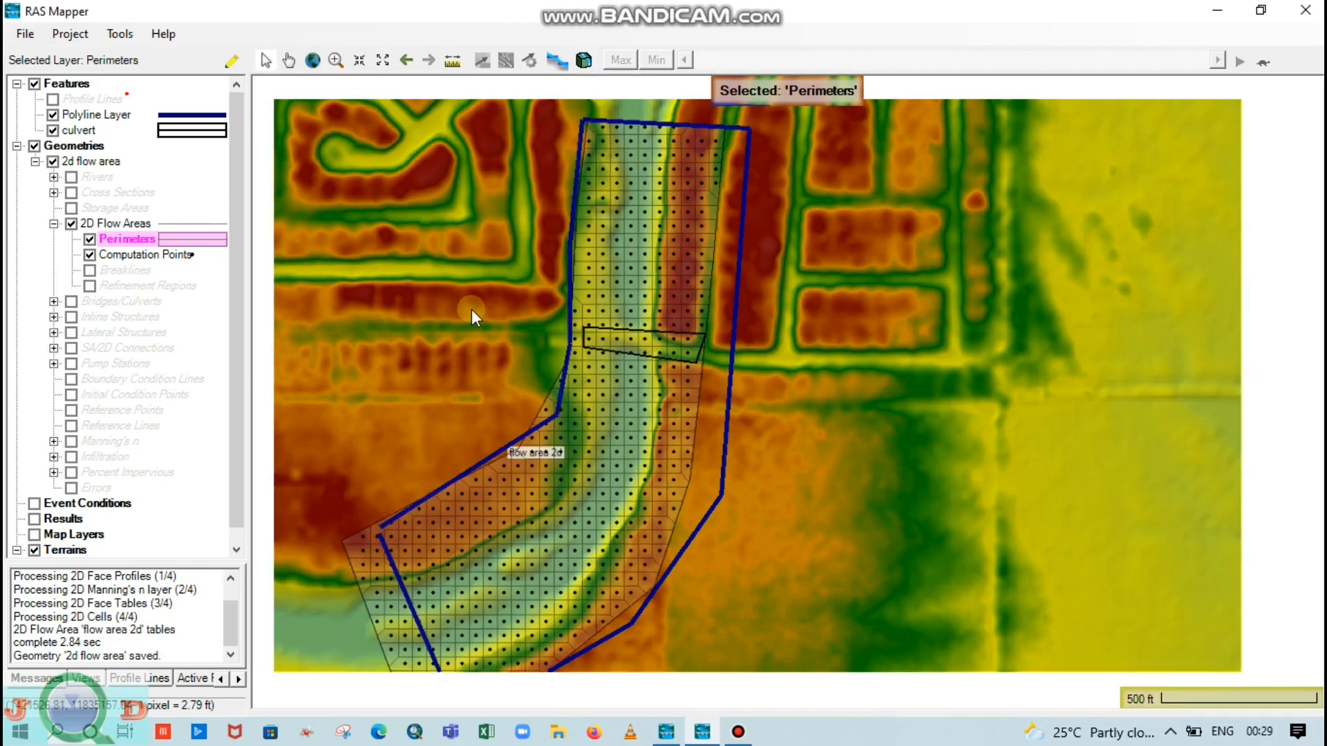
scroll(487, 279, "up", 2)
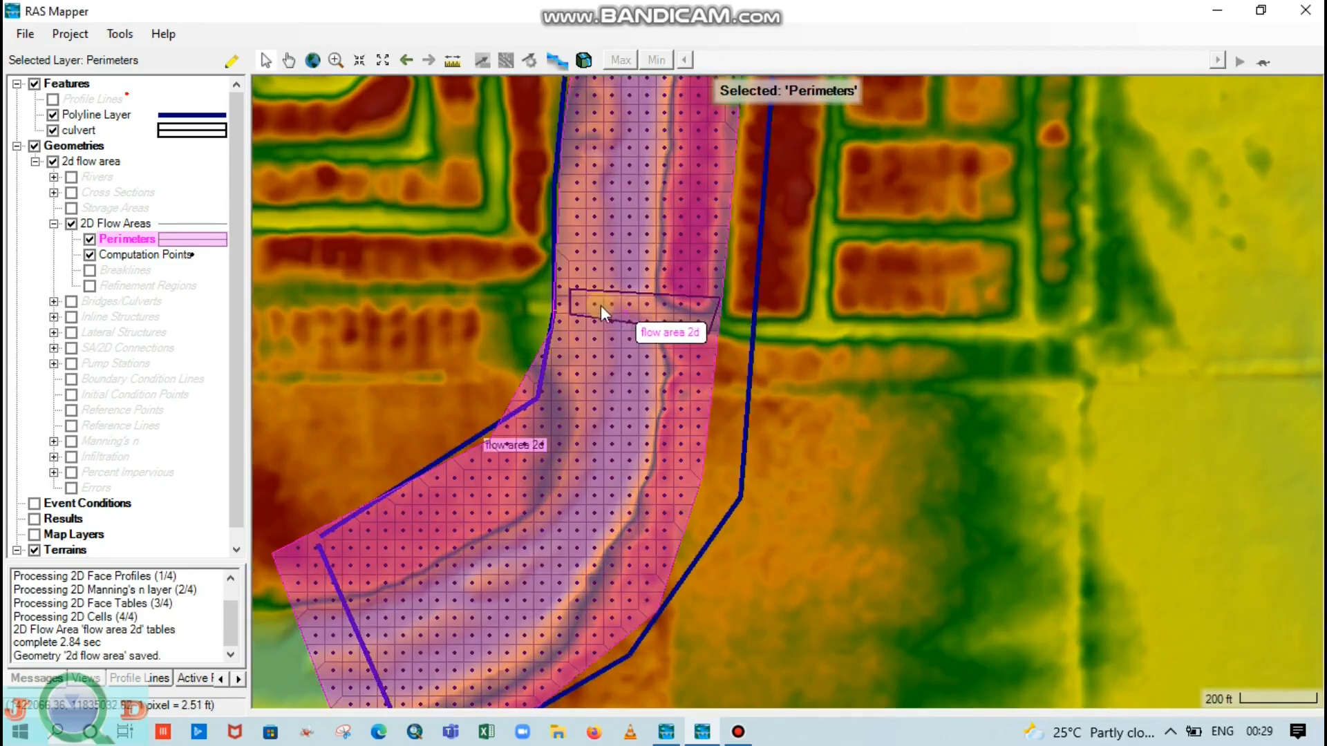
left_click_drag(549, 307, 630, 334)
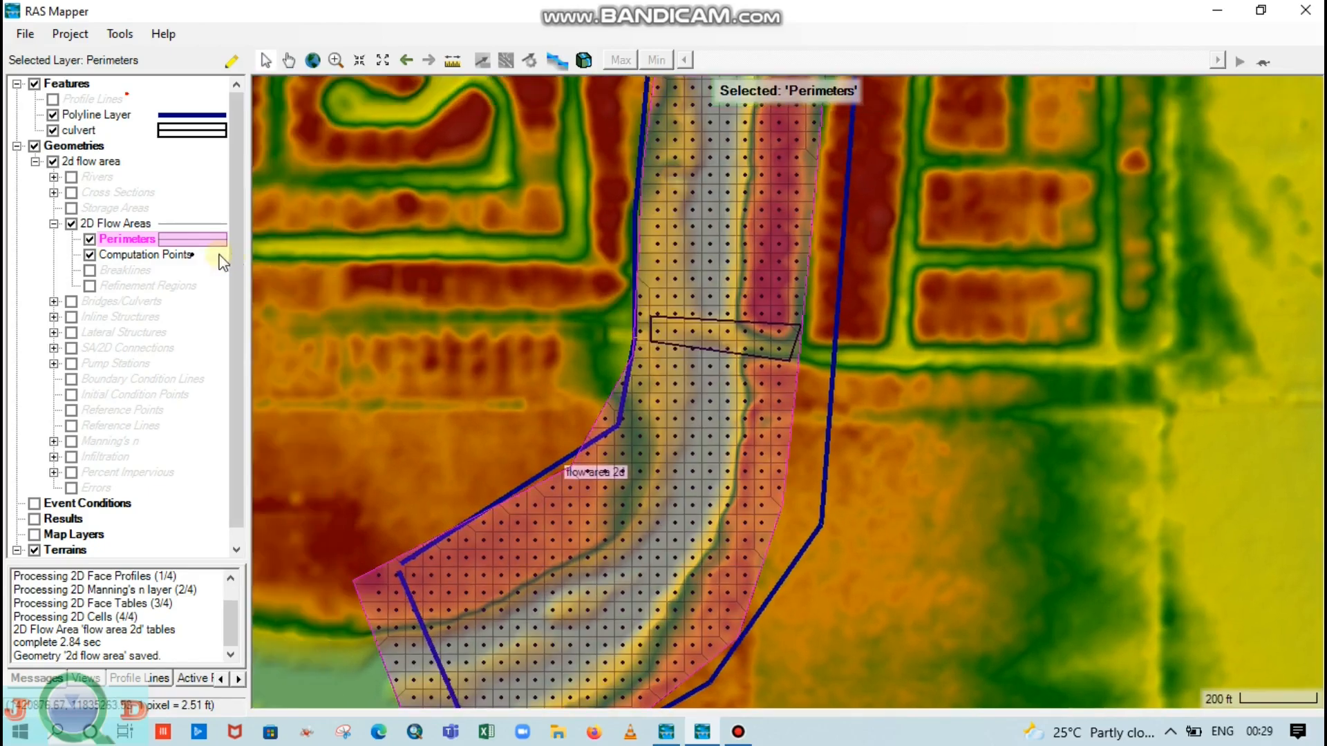
scroll(553, 342, "down", 2)
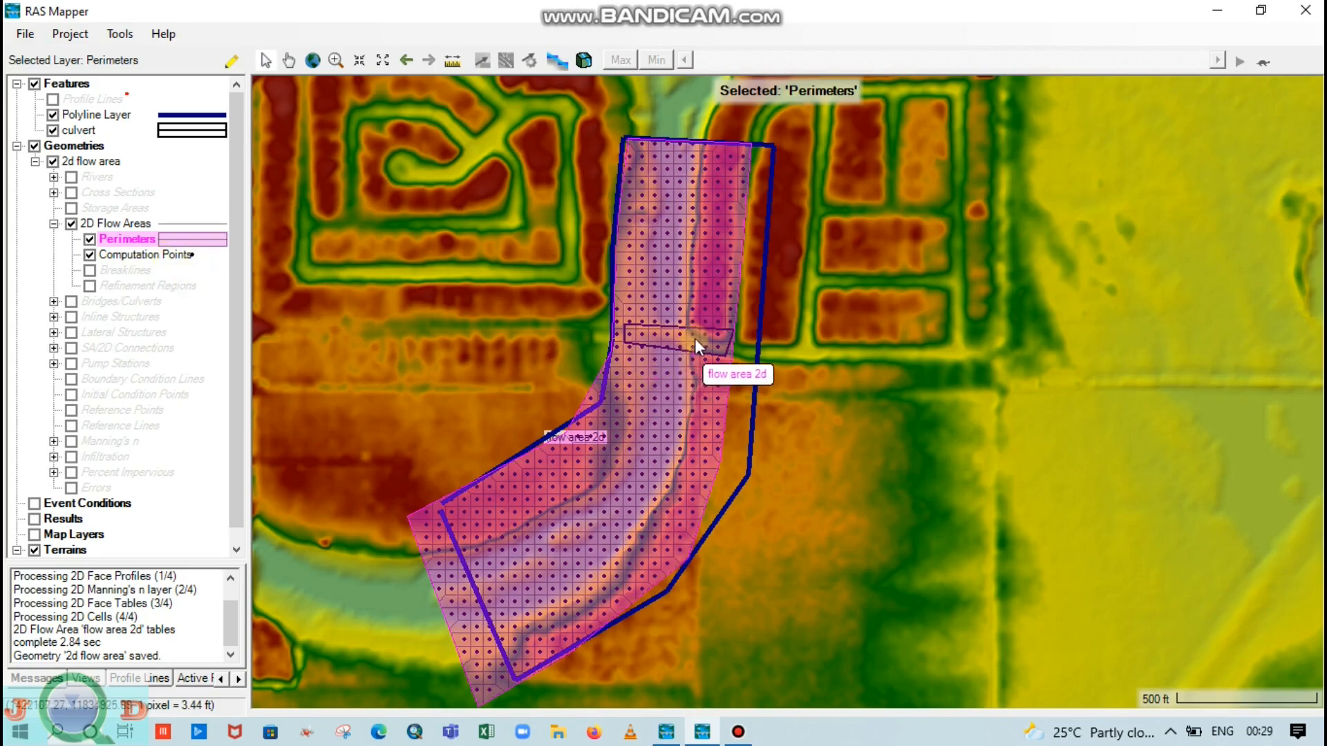
- Save the RAS Mapper project with the finished 2D flow area mesh
scroll(665, 333, "up", 4)
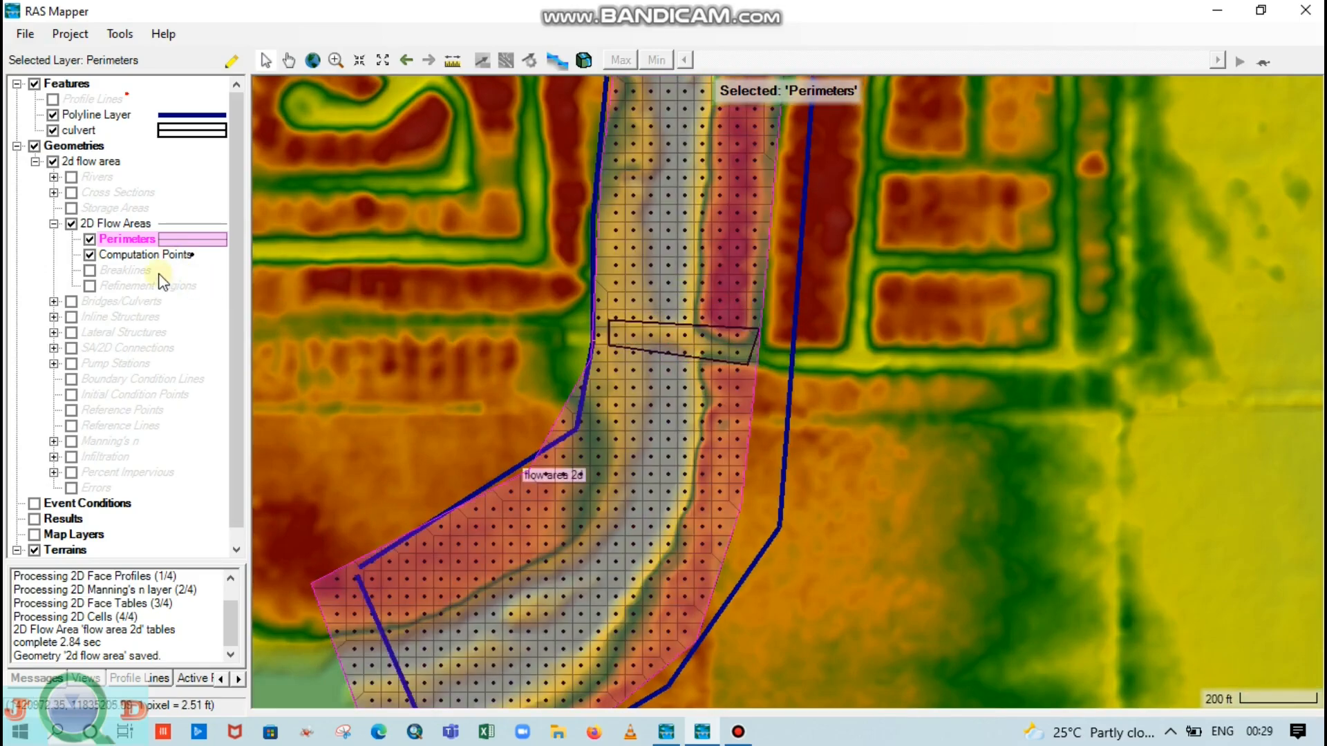
left_click(24, 35)
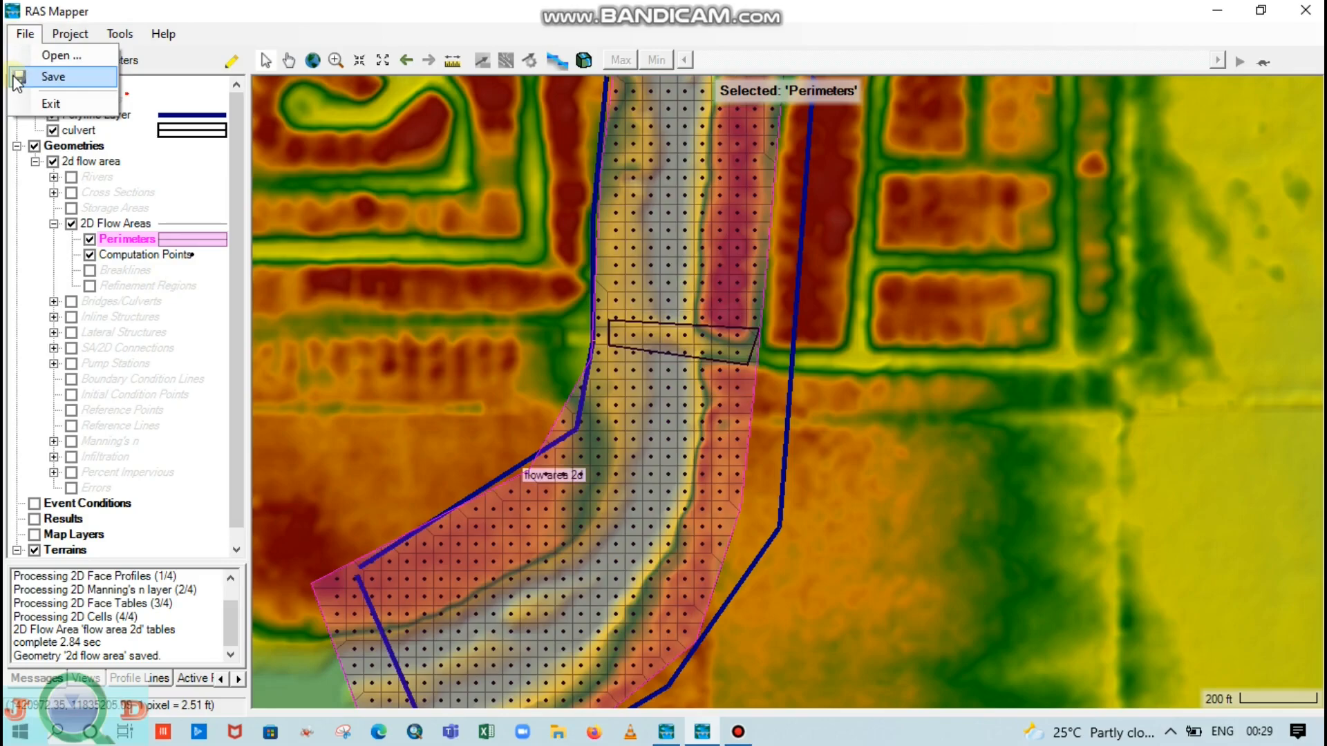
left_click(21, 78)
left_click(25, 36)
left_click(30, 85)
left_click(25, 34)
left_click(40, 77)
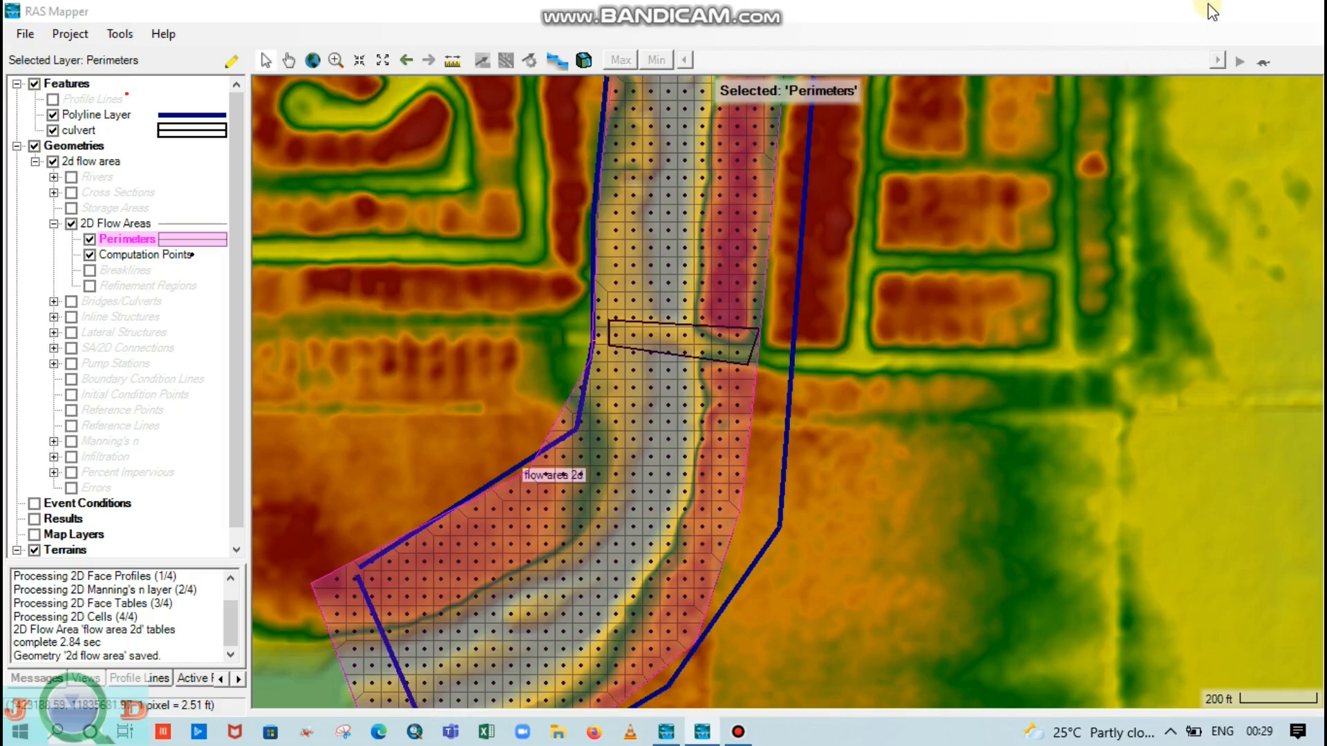
- Switch to the HEC-RAS main window and open the 2d flow area geometry in a maximized Geometric Data editor
left_click(1211, 11)
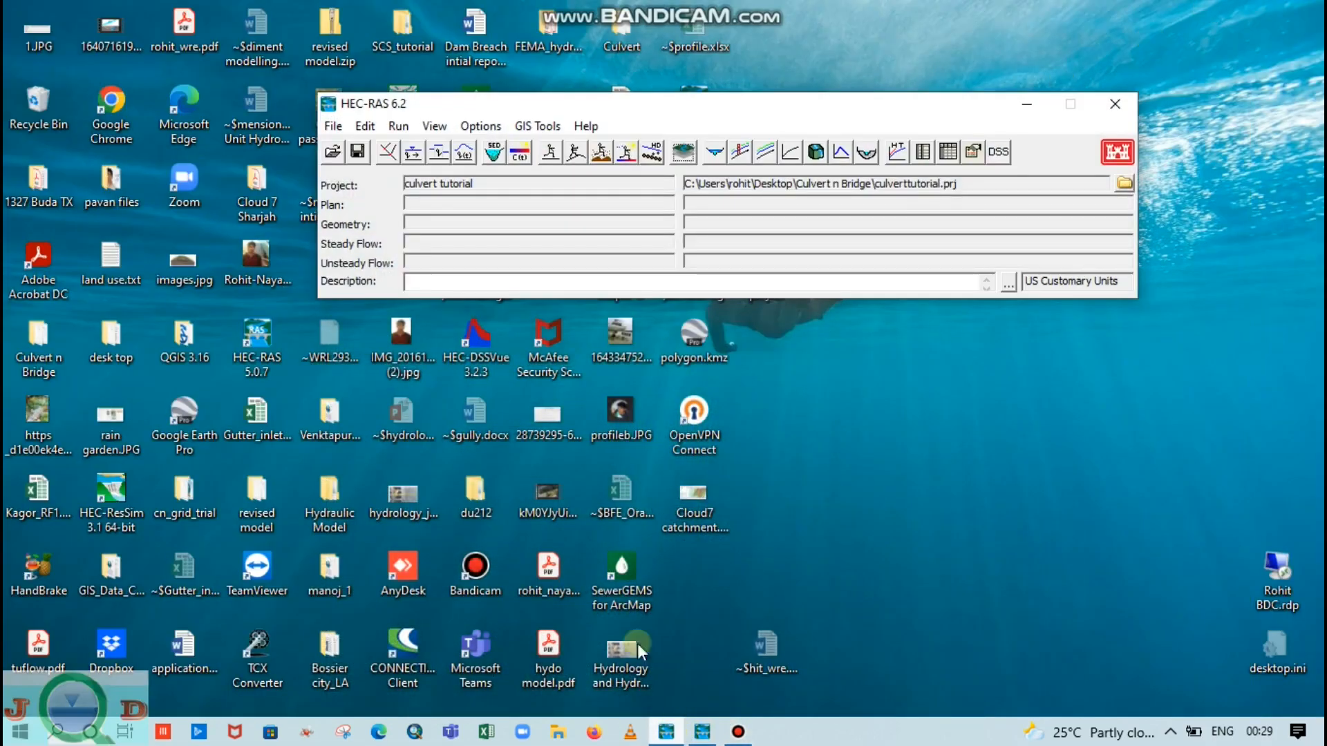
left_click_drag(420, 105, 380, 92)
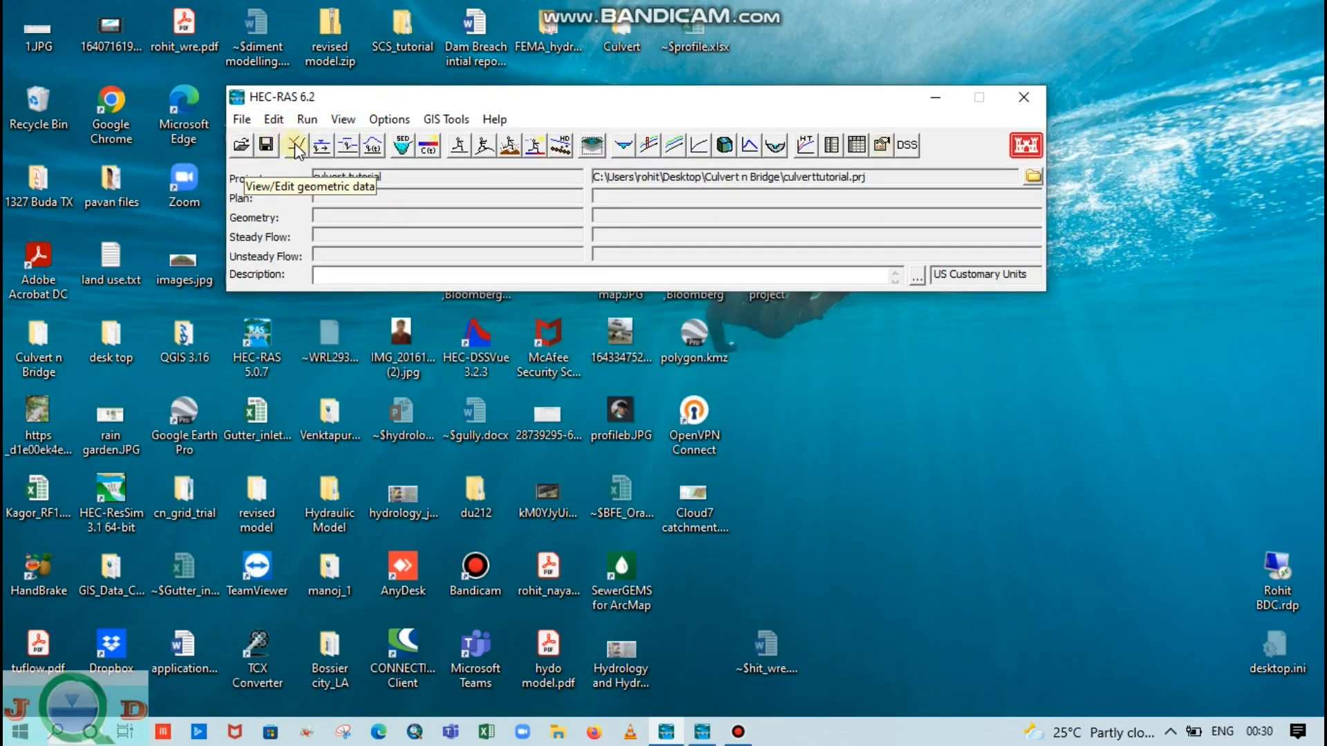
left_click(297, 145)
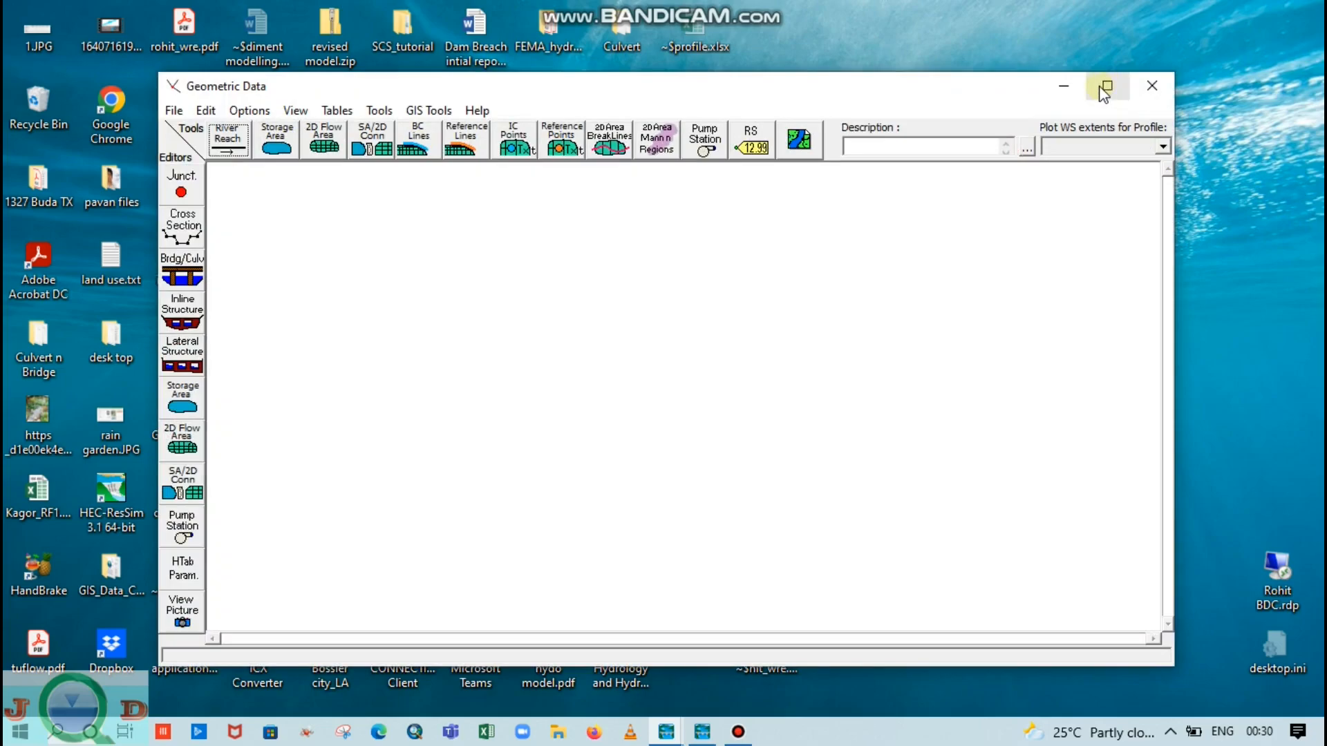
left_click(1104, 88)
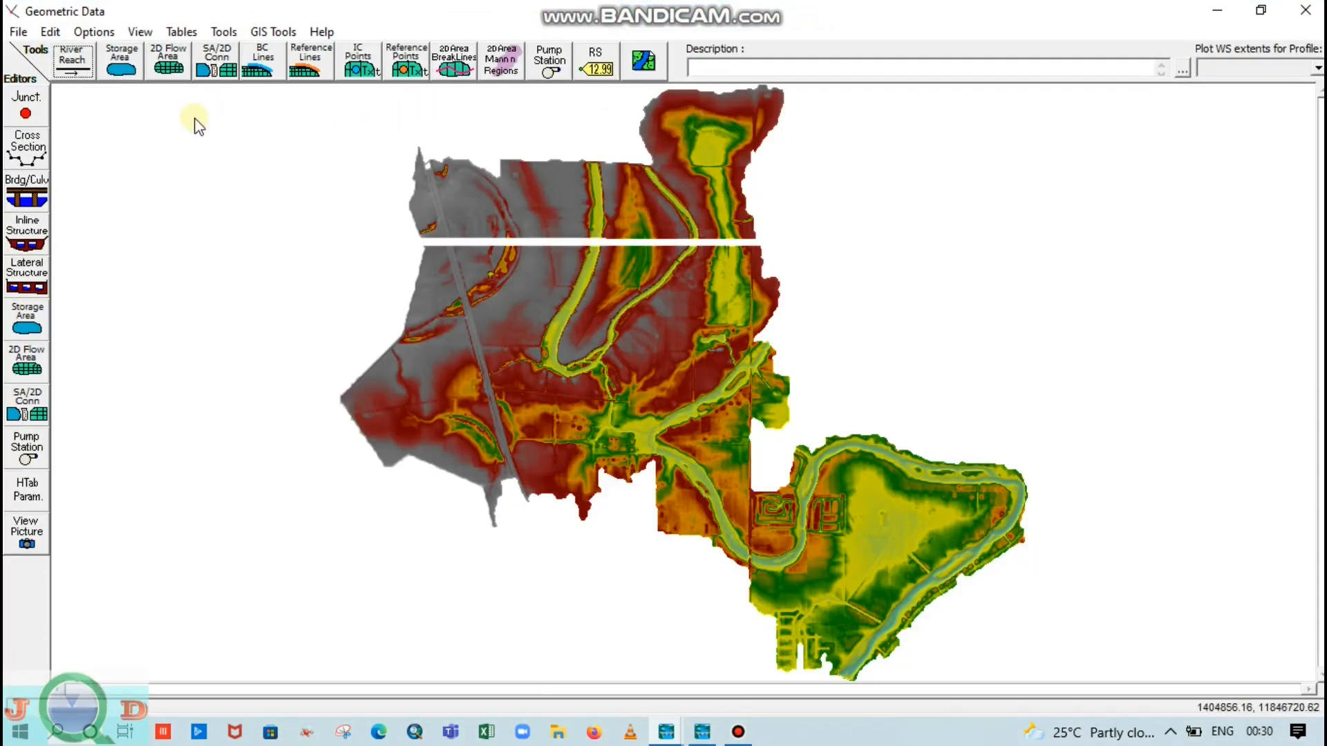
left_click(19, 32)
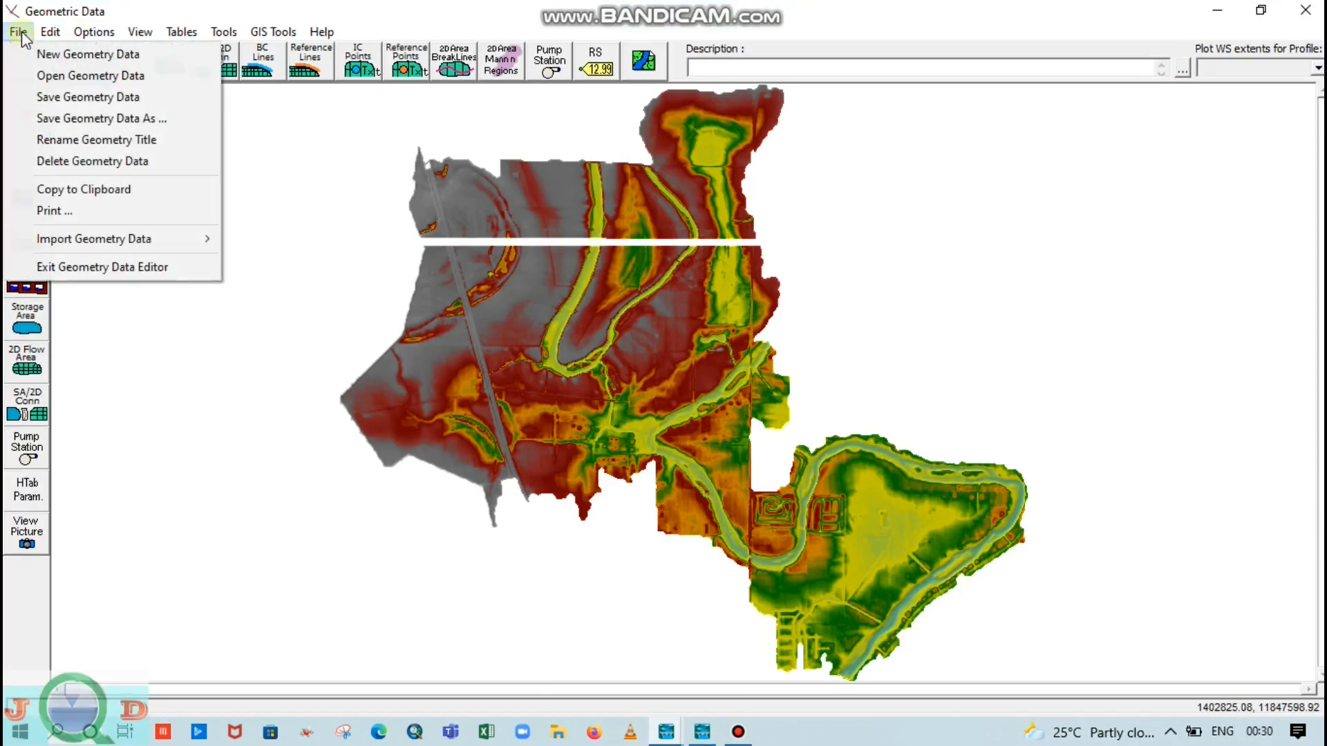
left_click(54, 75)
double_click(275, 345)
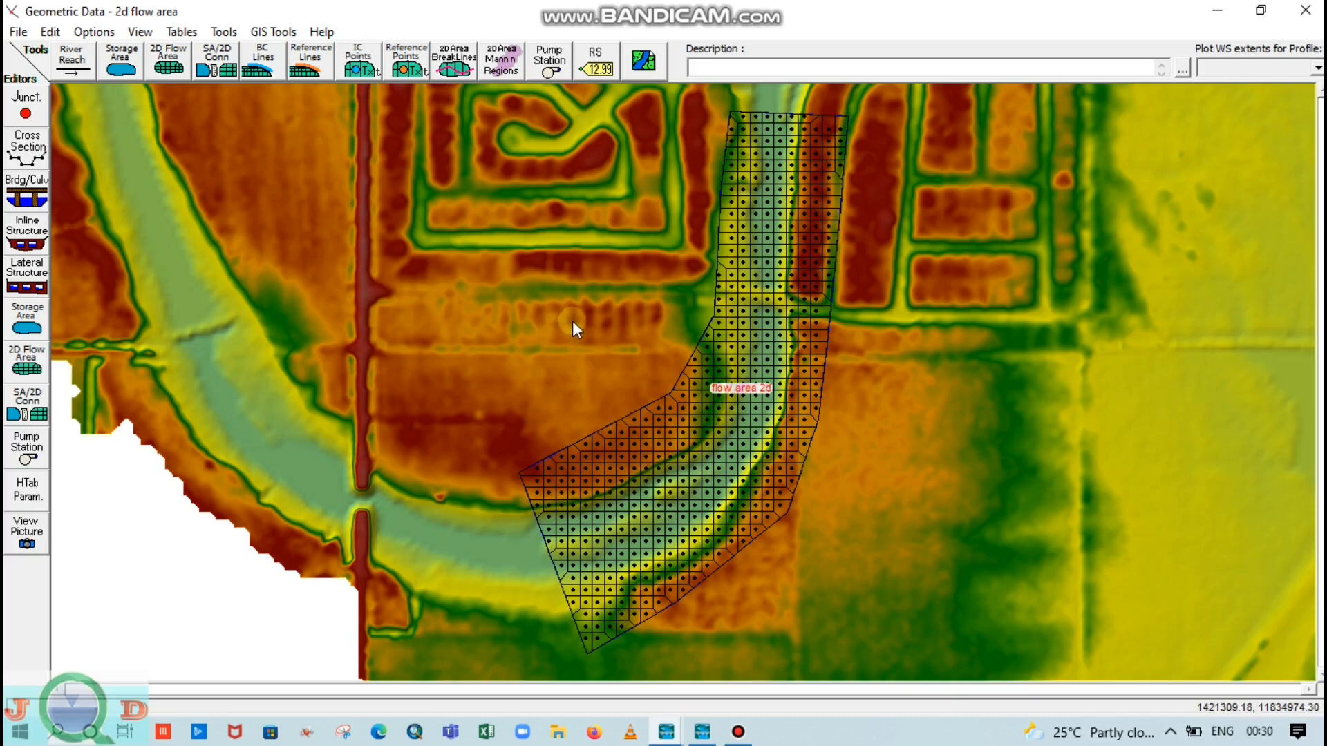
right_click(641, 302)
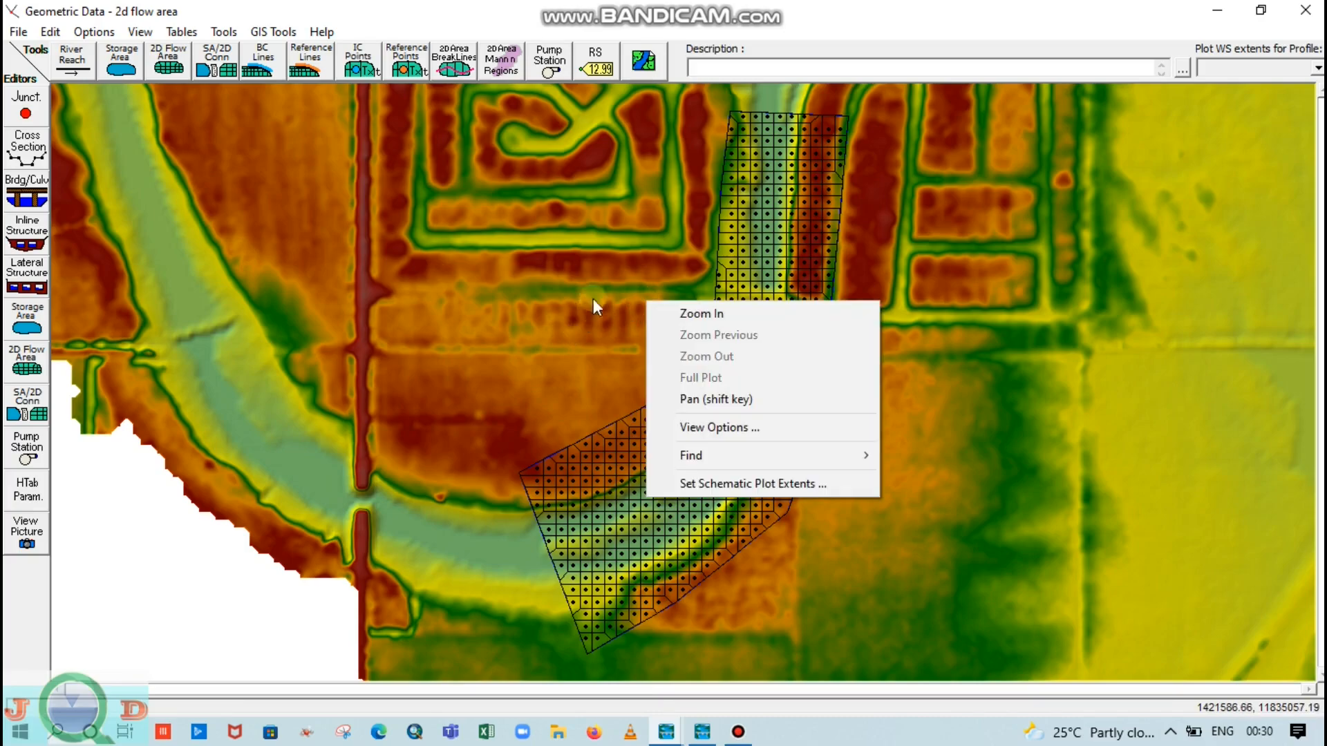
left_click(615, 276)
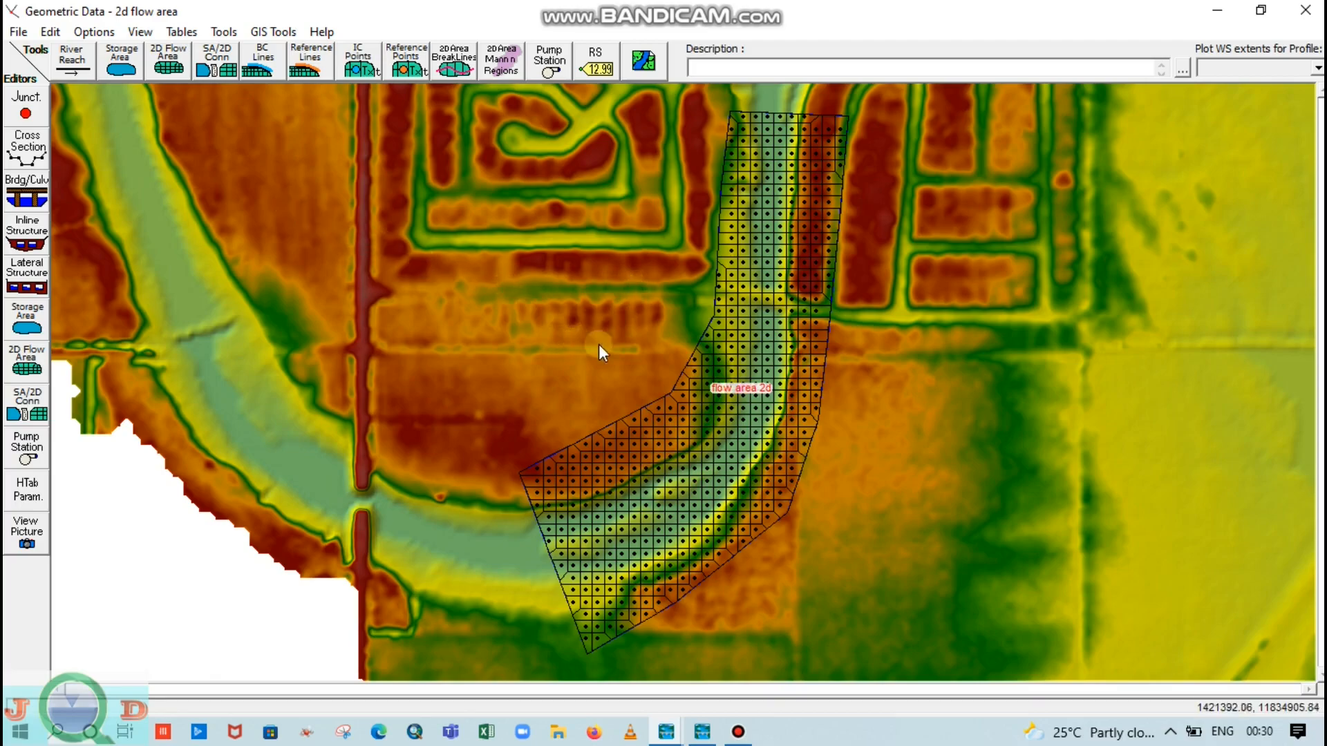
- Return to RAS Mapper and examine where the channel enters and leaves the 2D flow area
mouse_move(702, 735)
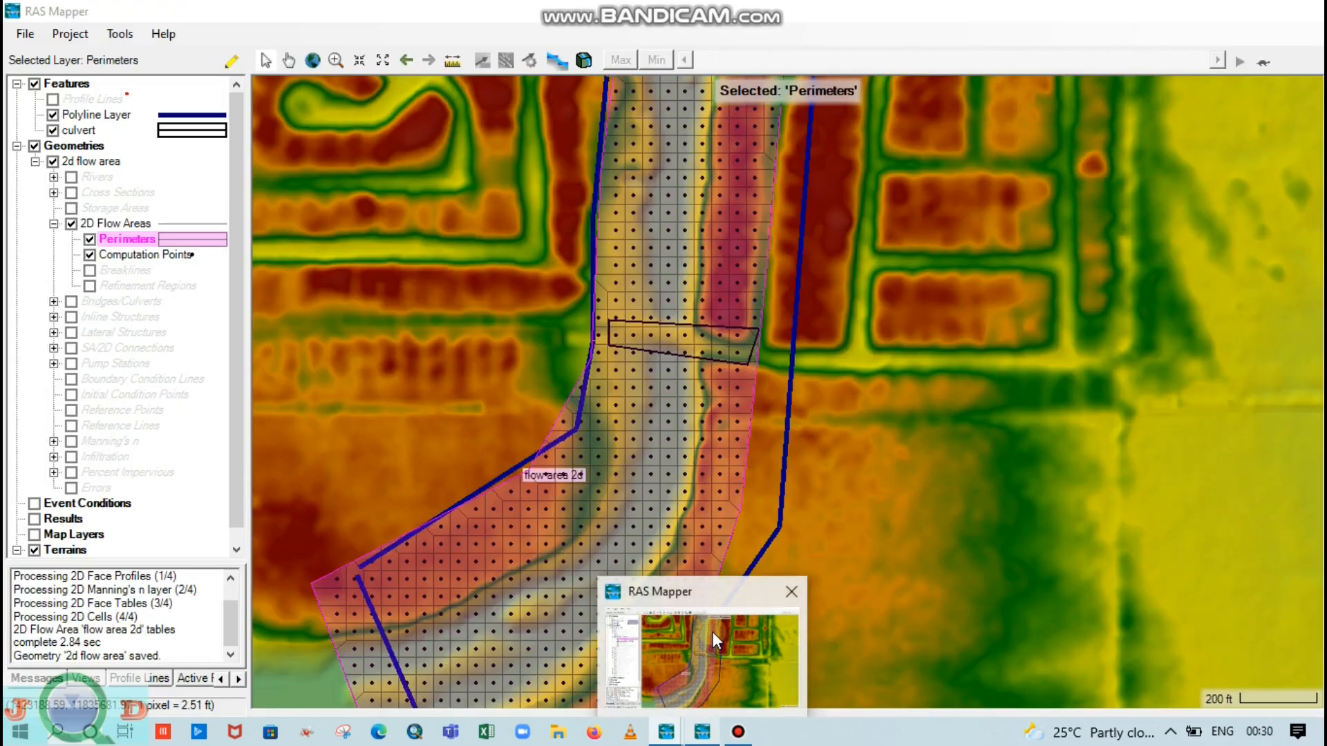
left_click(712, 632)
scroll(575, 423, "down", 2)
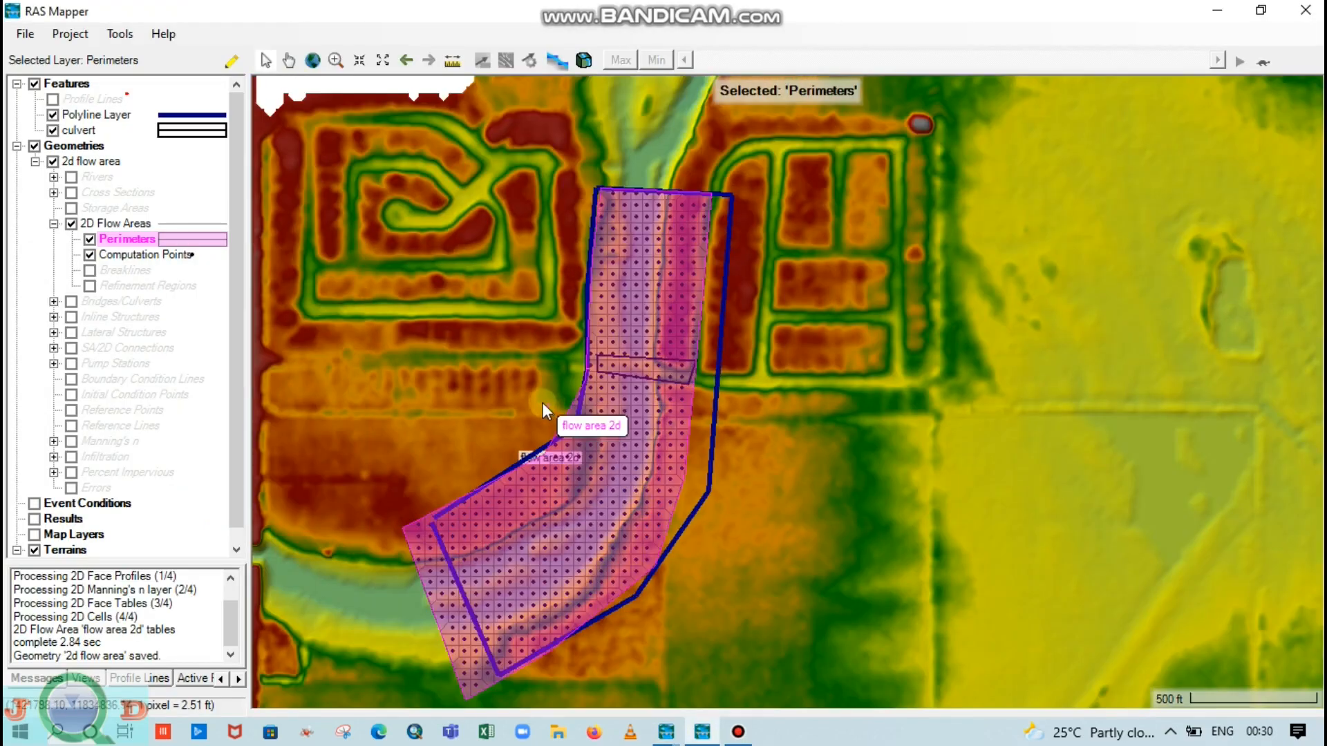
left_click_drag(516, 375, 517, 320)
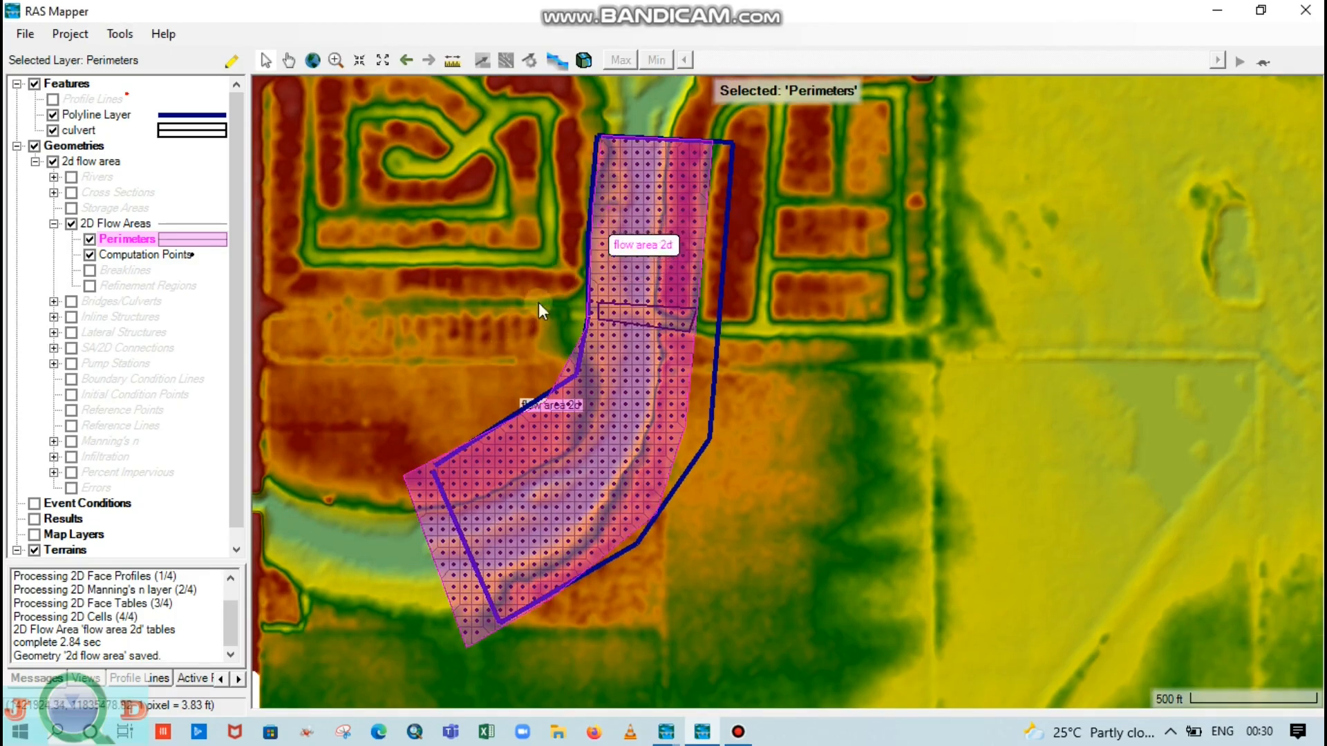
left_click_drag(431, 387, 408, 322)
scroll(401, 482, "up", 1)
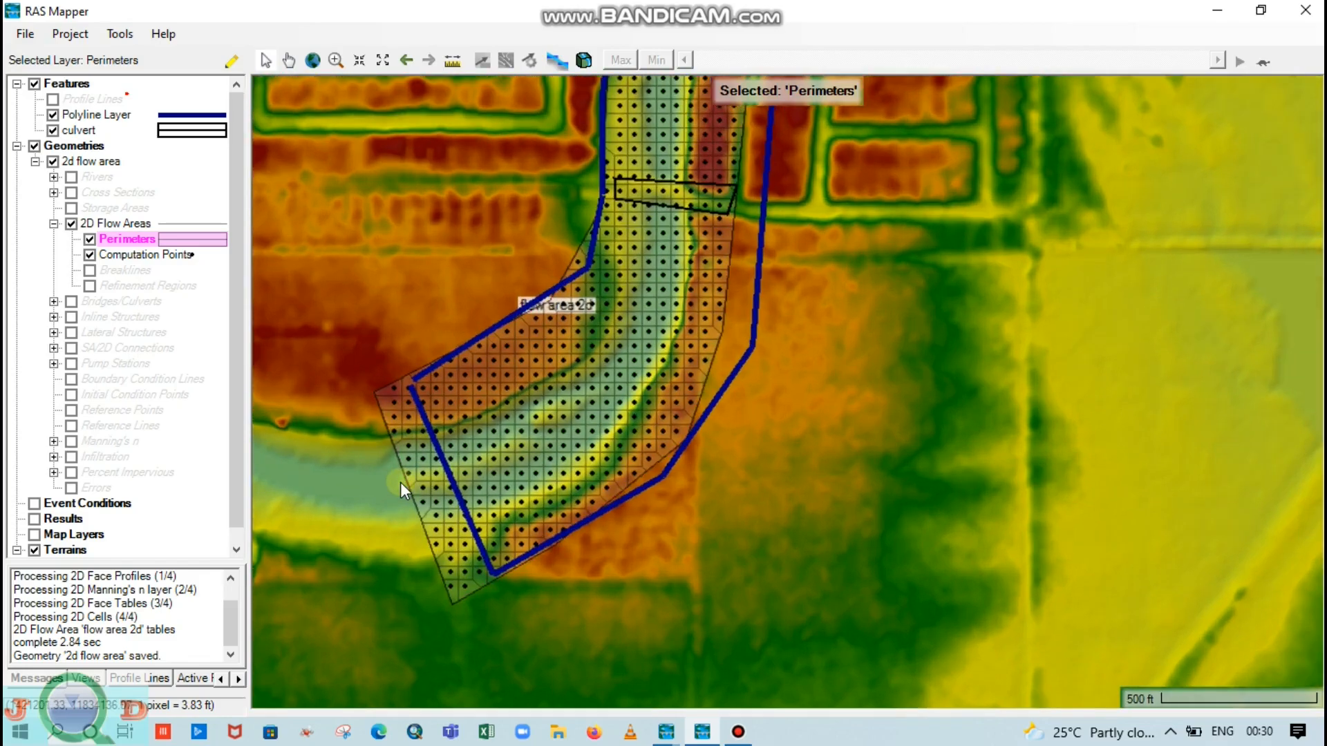
scroll(445, 463, "down", 1)
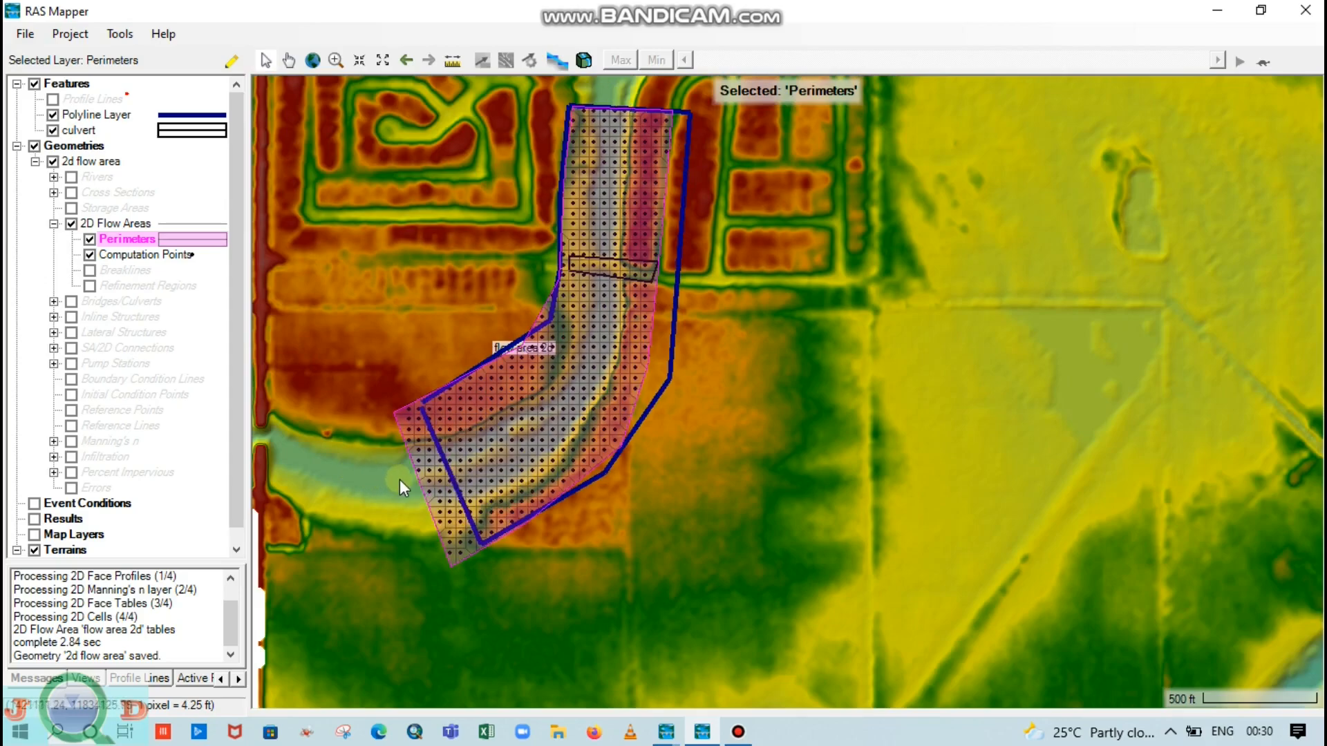
left_click(413, 350)
- Show the Boundary Condition Lines layer of the 2d flow area geometry and start editing it
scroll(225, 449, "down", 1)
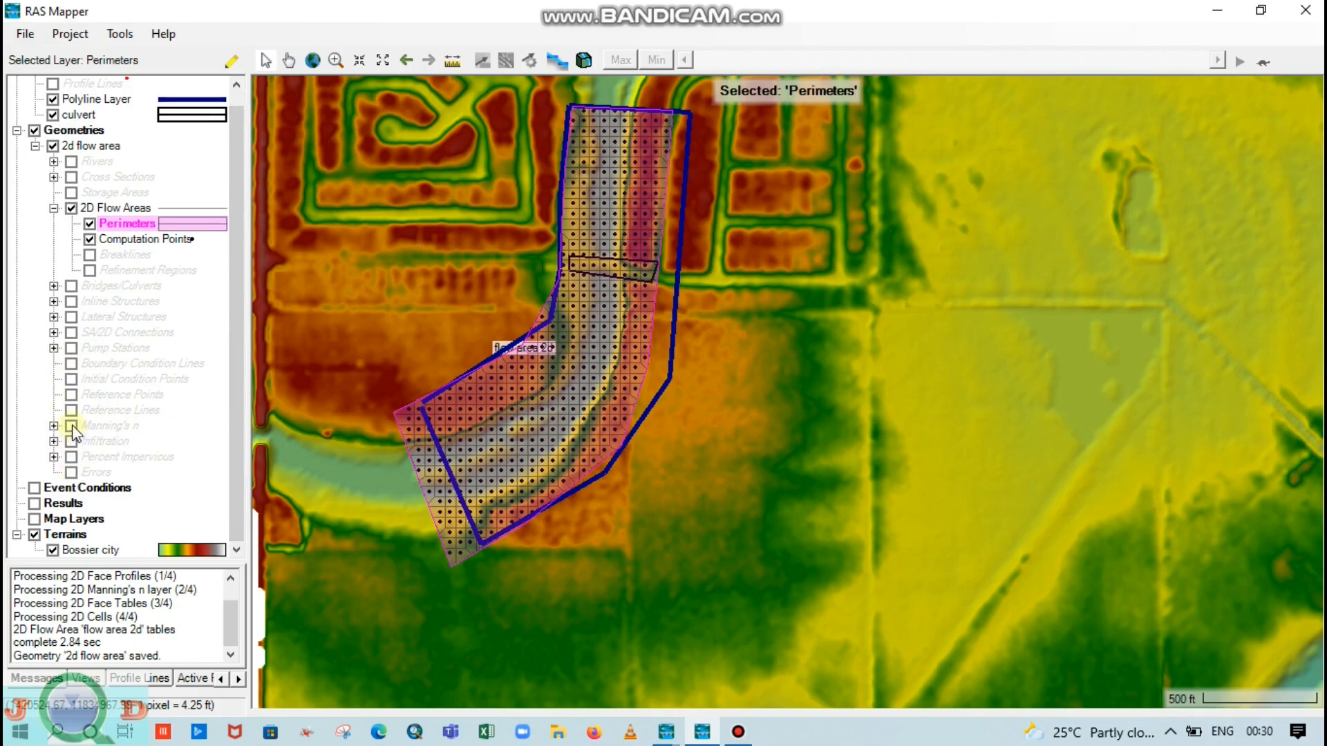
left_click(72, 364)
left_click(101, 362)
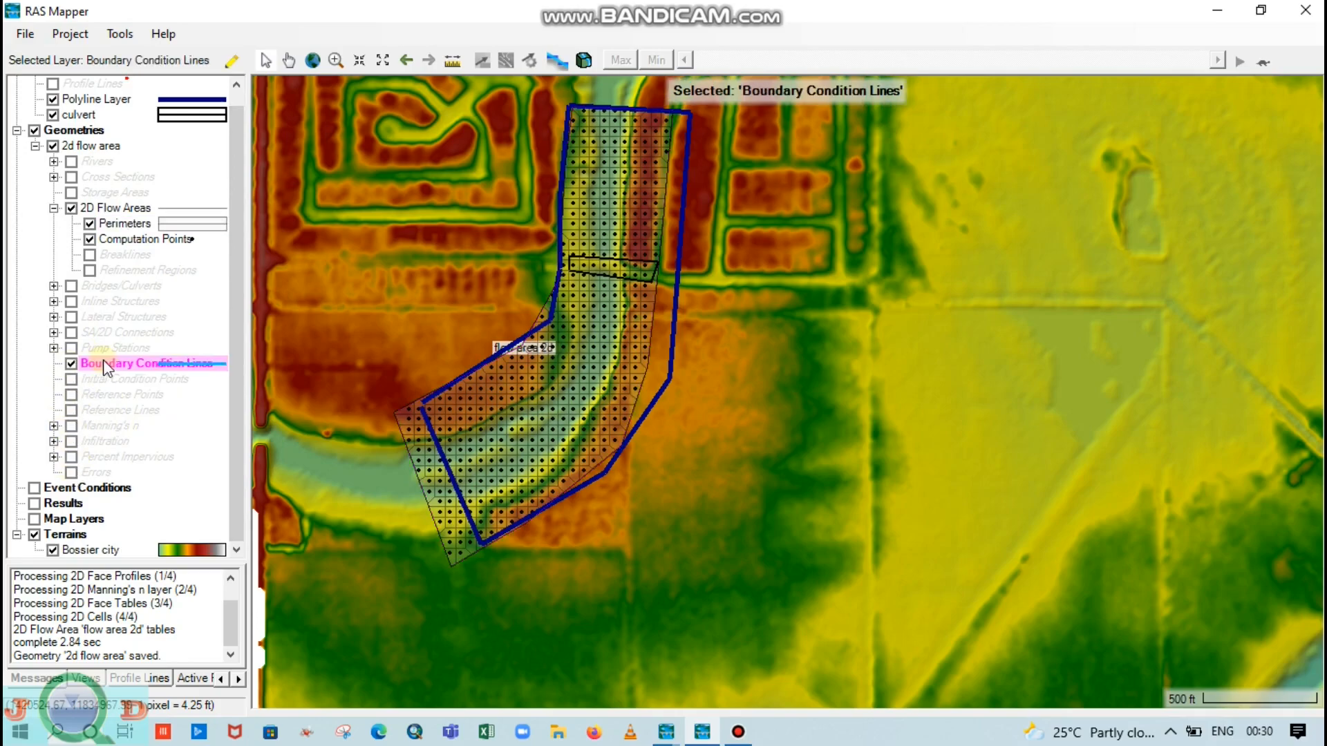
right_click(103, 359)
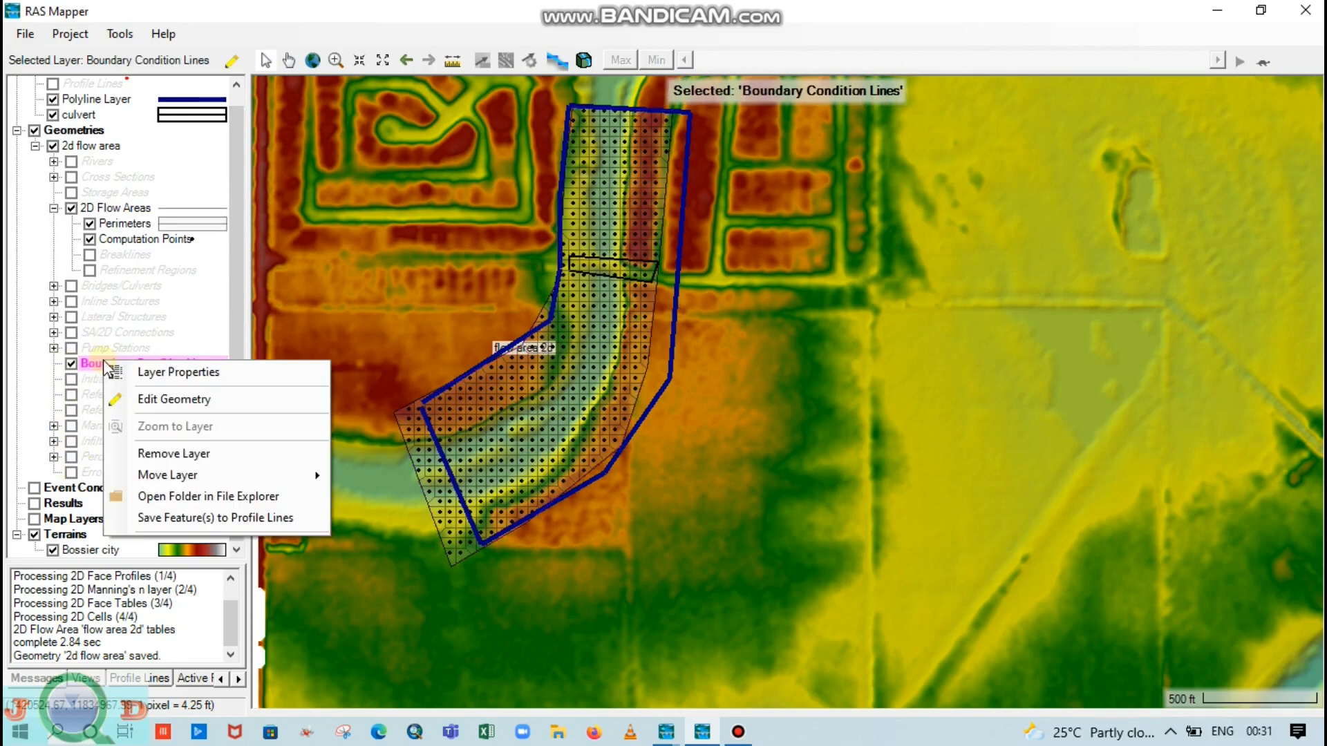
left_click(160, 399)
- Draw a boundary condition line across the channel just outside the flow area's southwestern edge and name it US
scroll(392, 462, "up", 1)
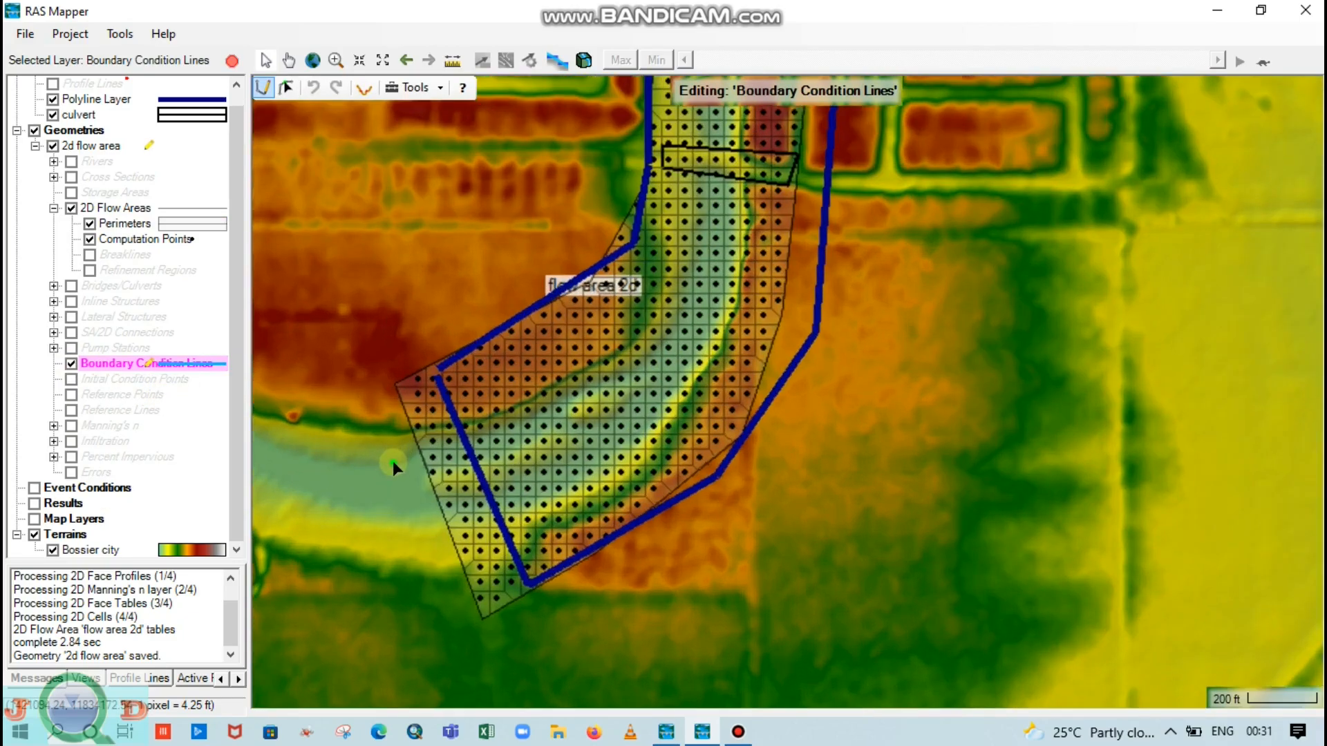
left_click(402, 426)
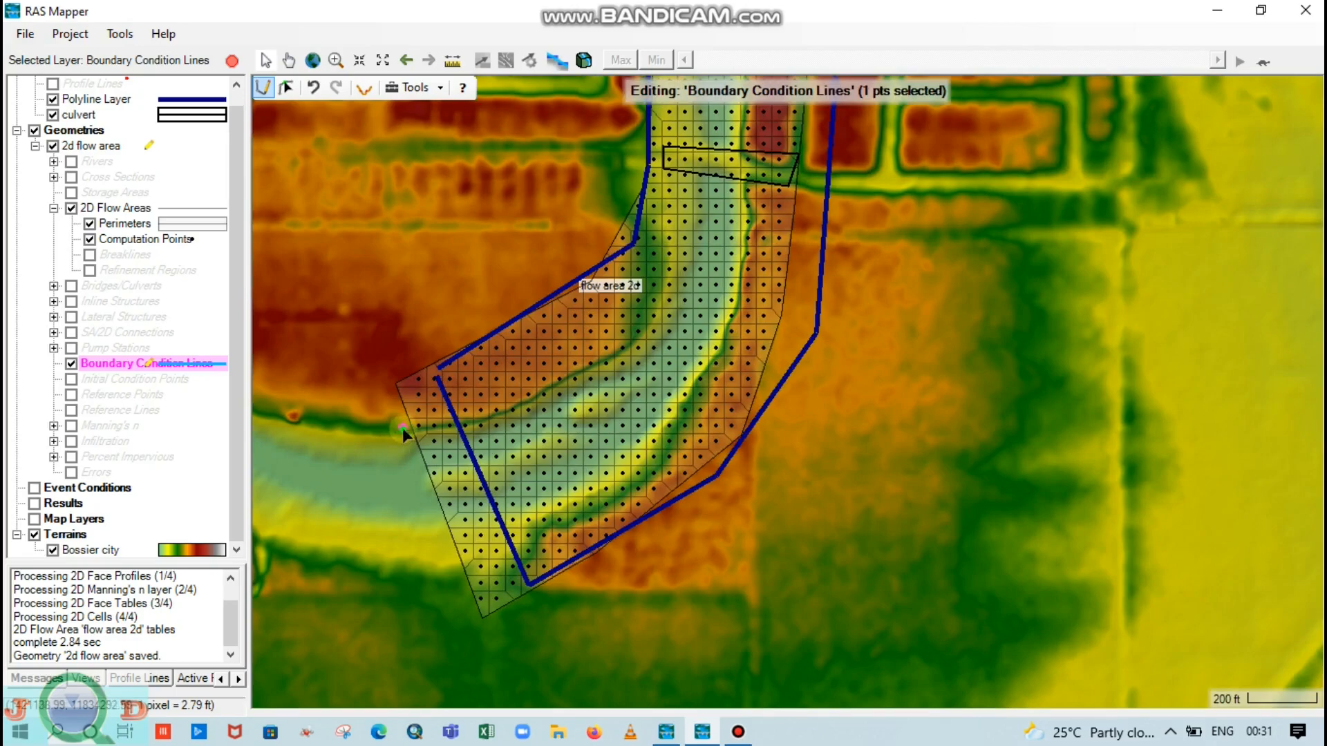
double_click(448, 553)
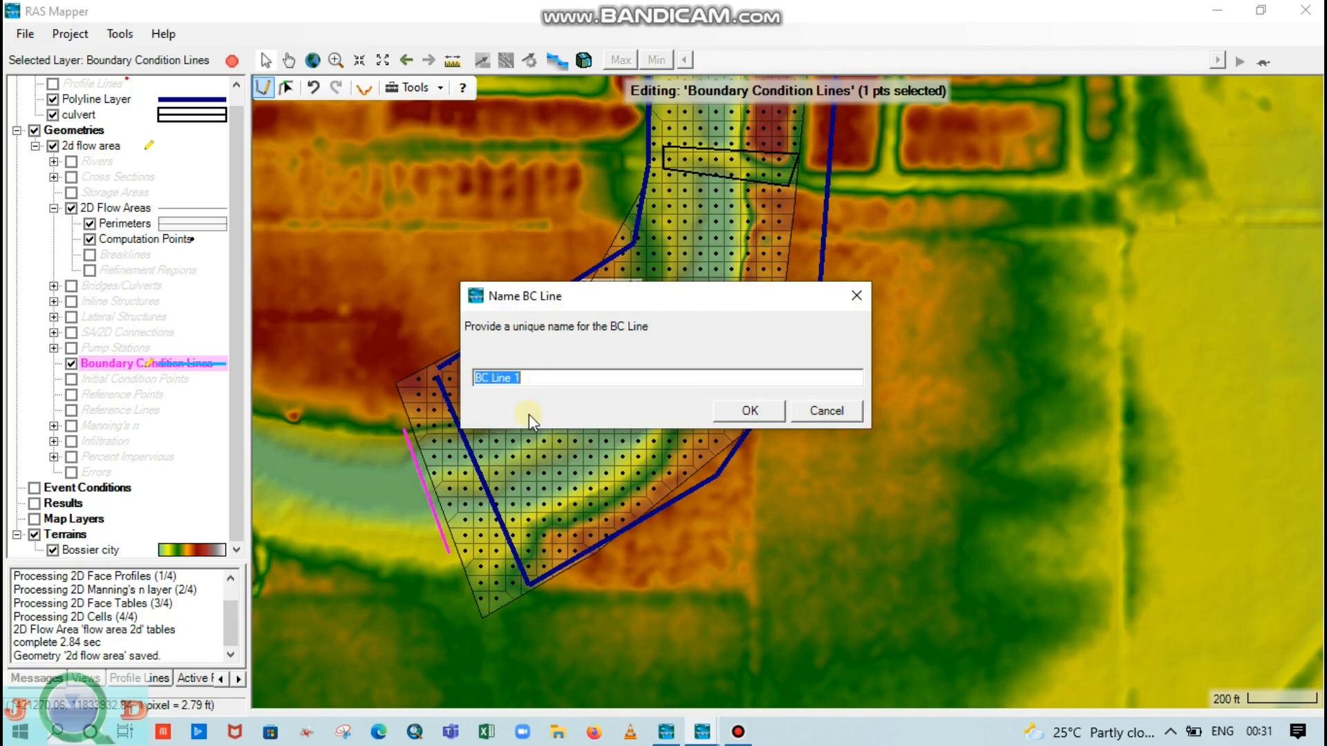
key("Caps_Lock")
type("US")
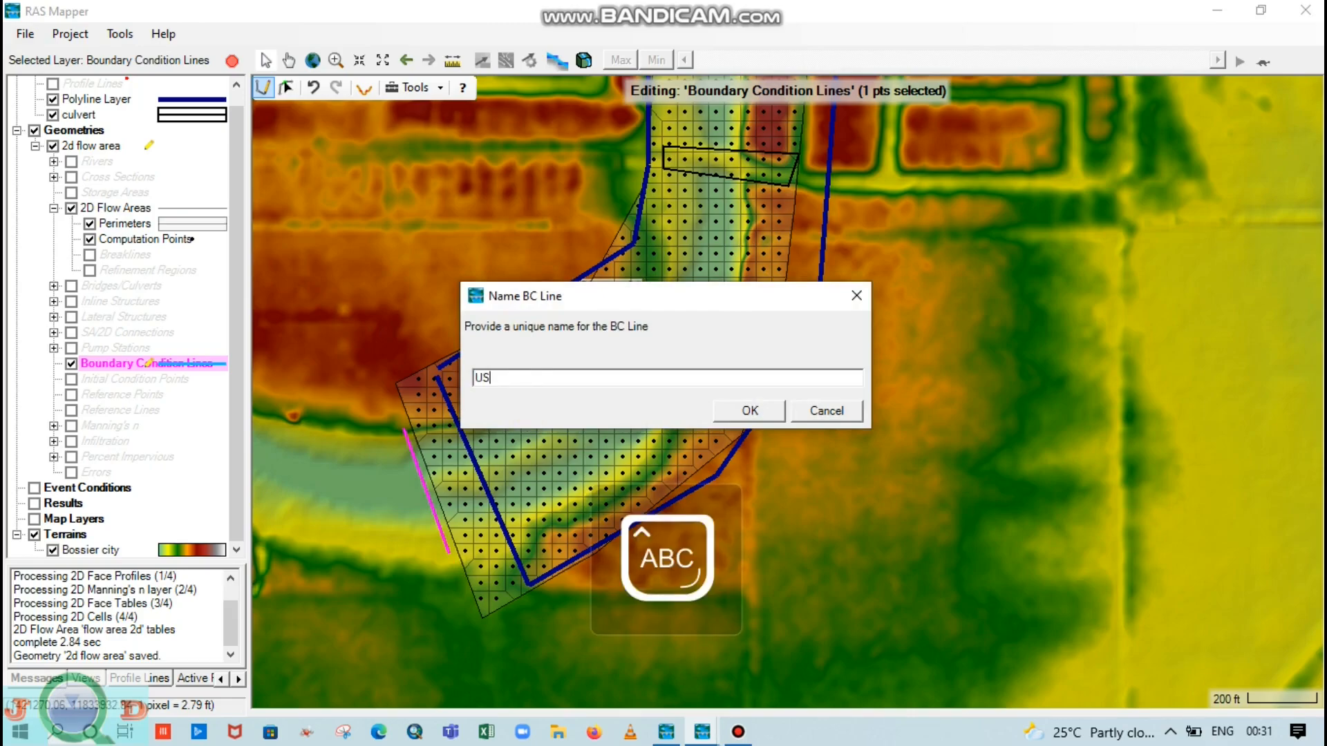
left_click(770, 412)
- Hide the Features layers and draw a boundary condition line across the channel just outside the flow area's northern edge
scroll(598, 500, "down", 4)
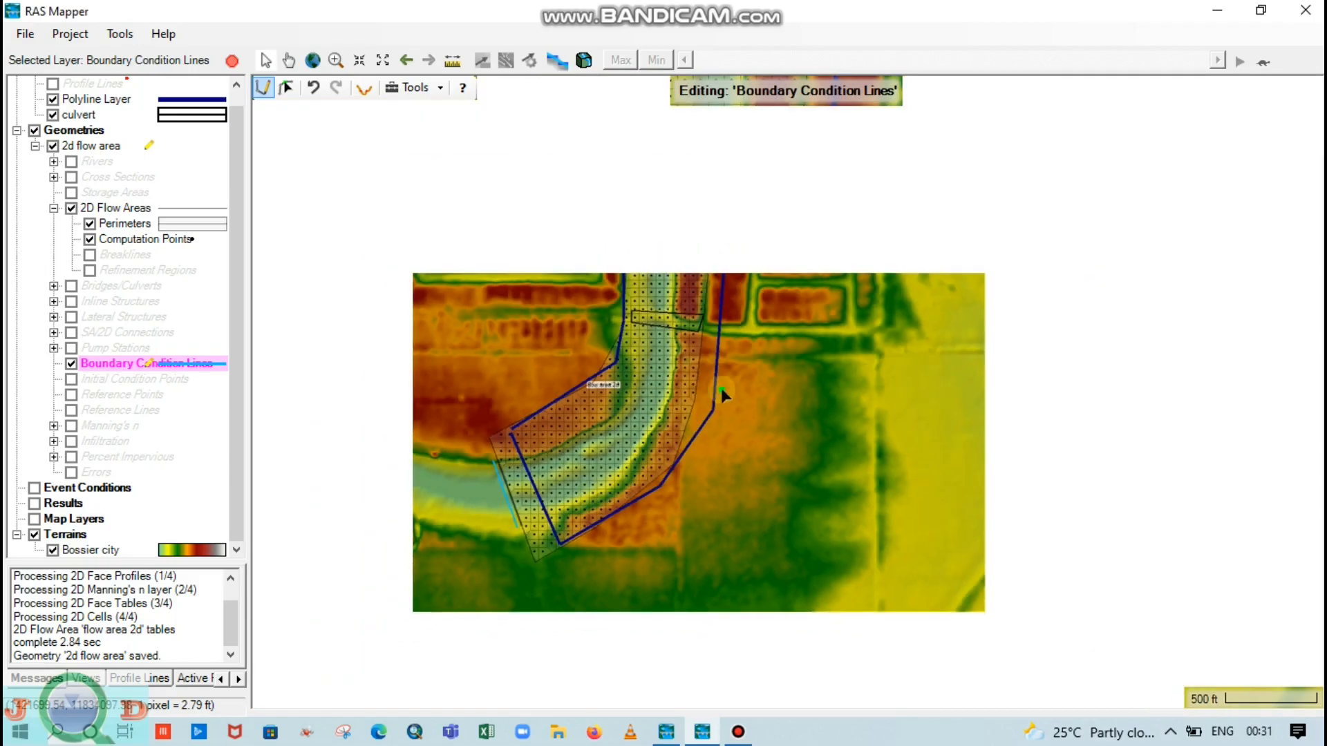
scroll(667, 363, "up", 4)
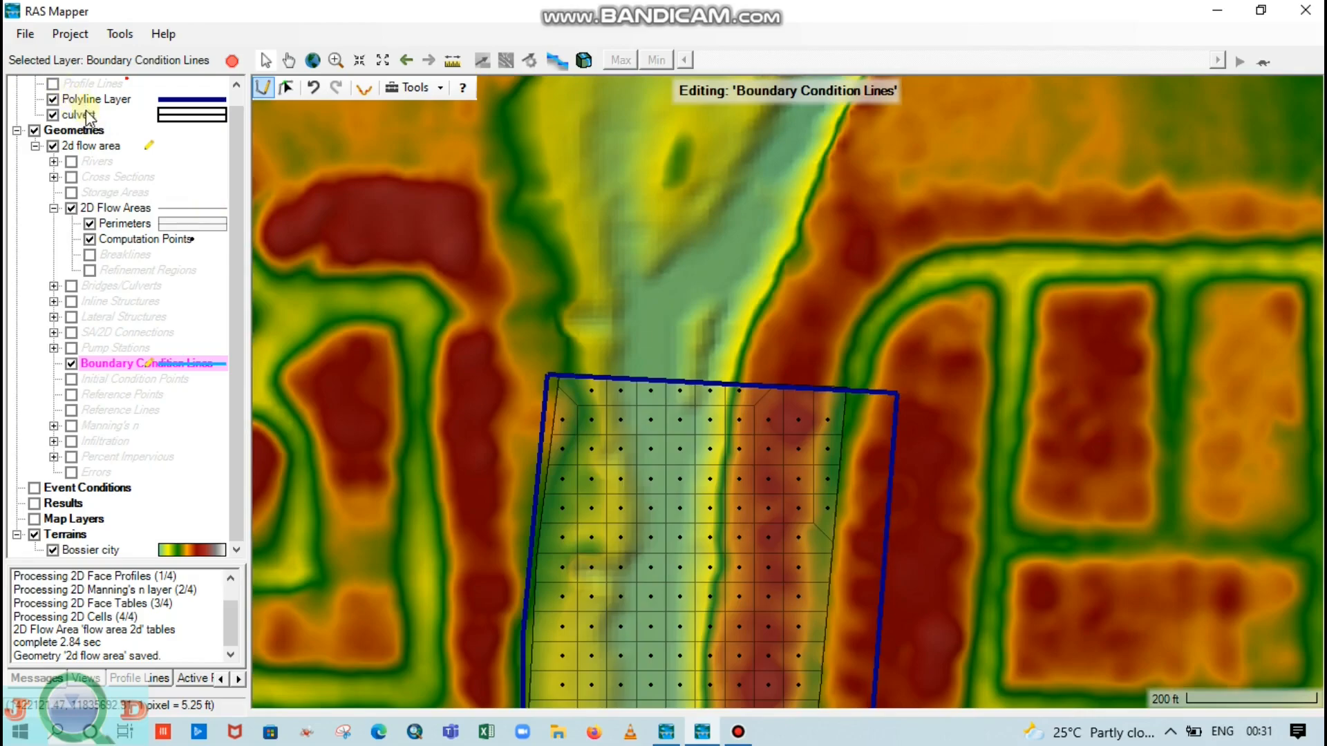
scroll(69, 104, "up", 1)
left_click(34, 83)
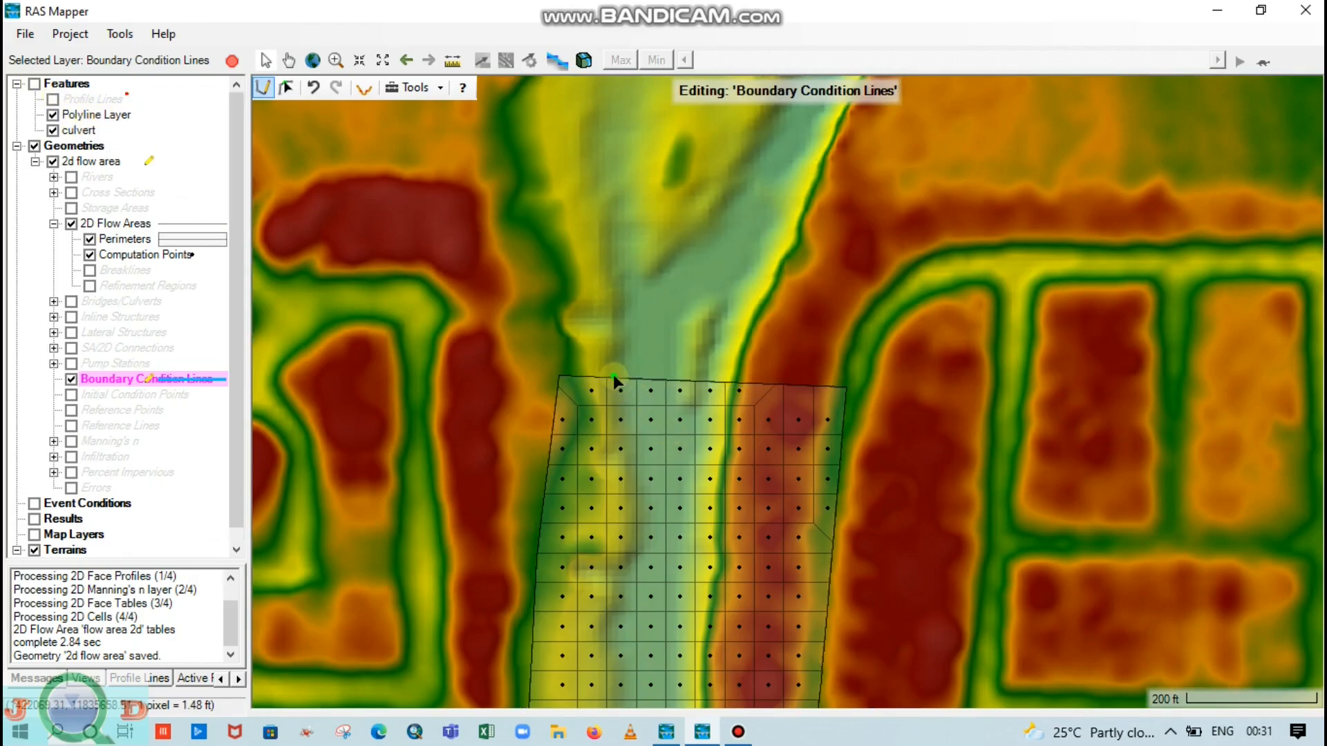
left_click(595, 363)
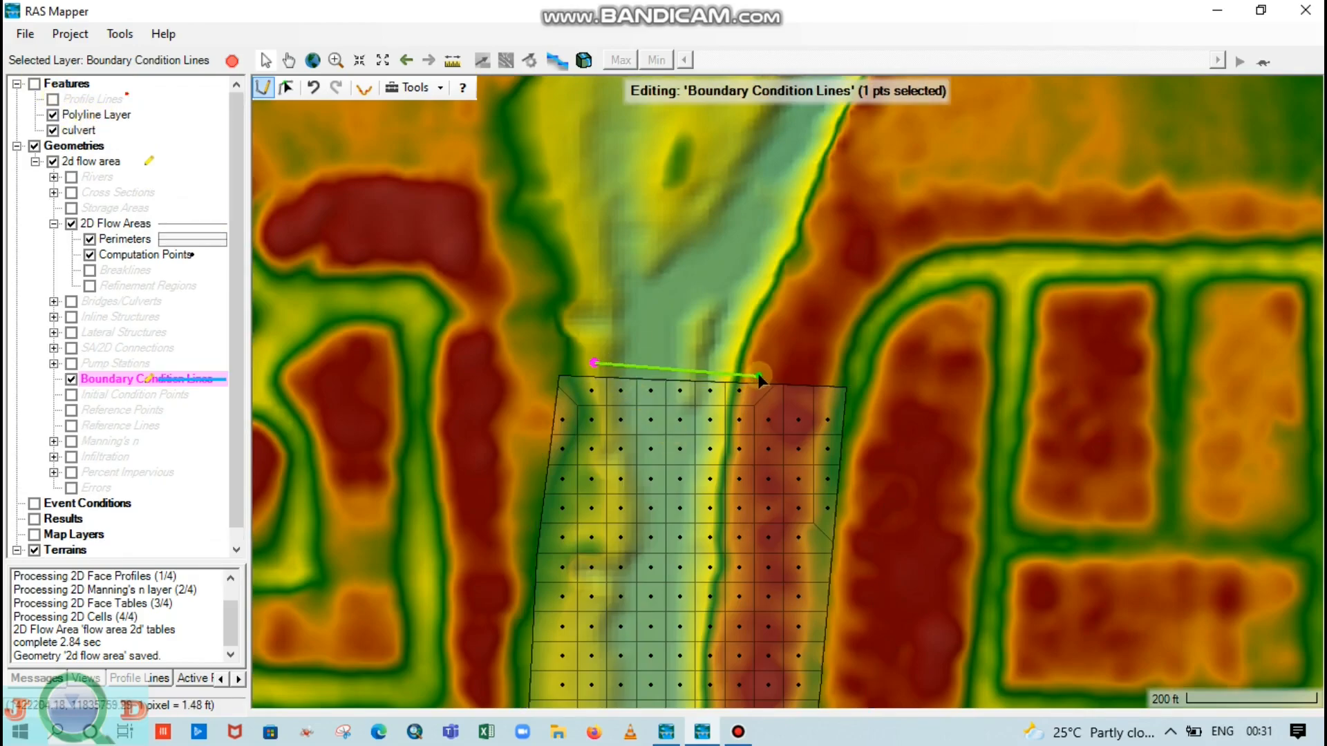
double_click(756, 372)
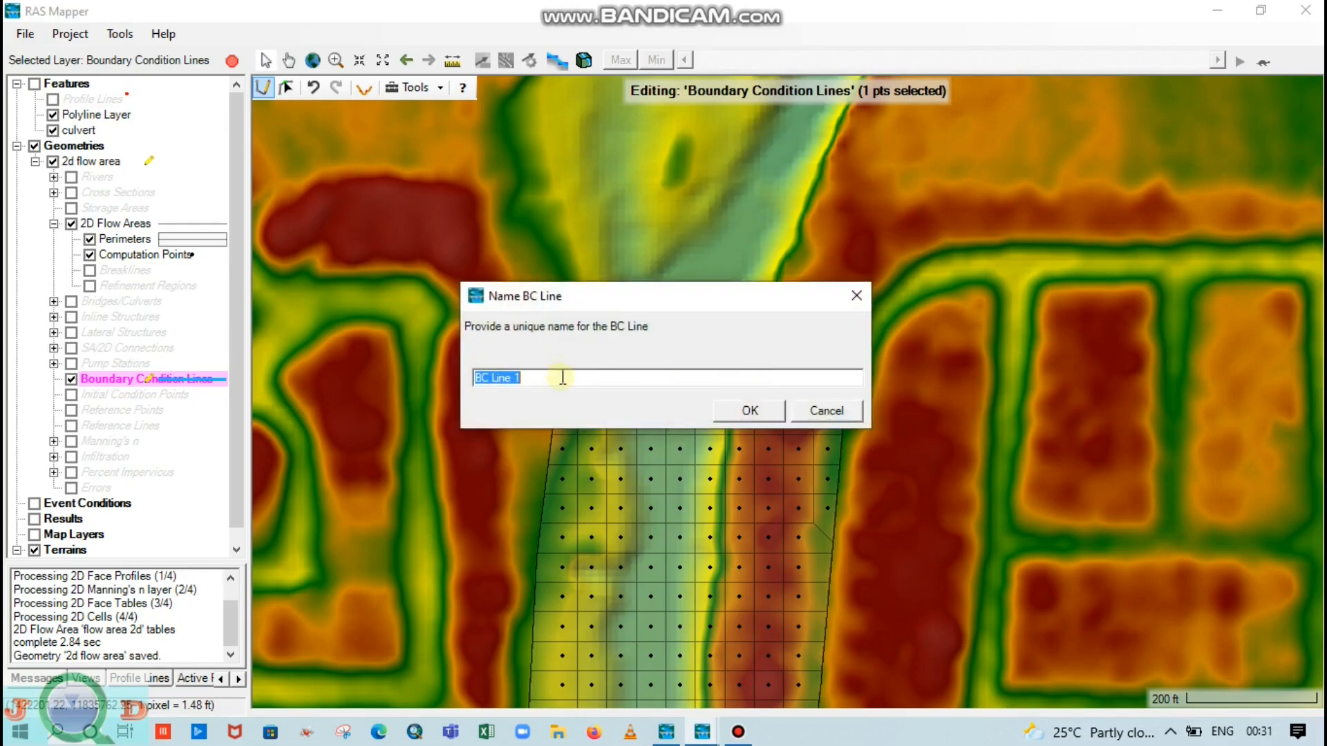
- Name the northern boundary condition line DS
type("F")
key("Caps_Lock")
key("Caps_Lock")
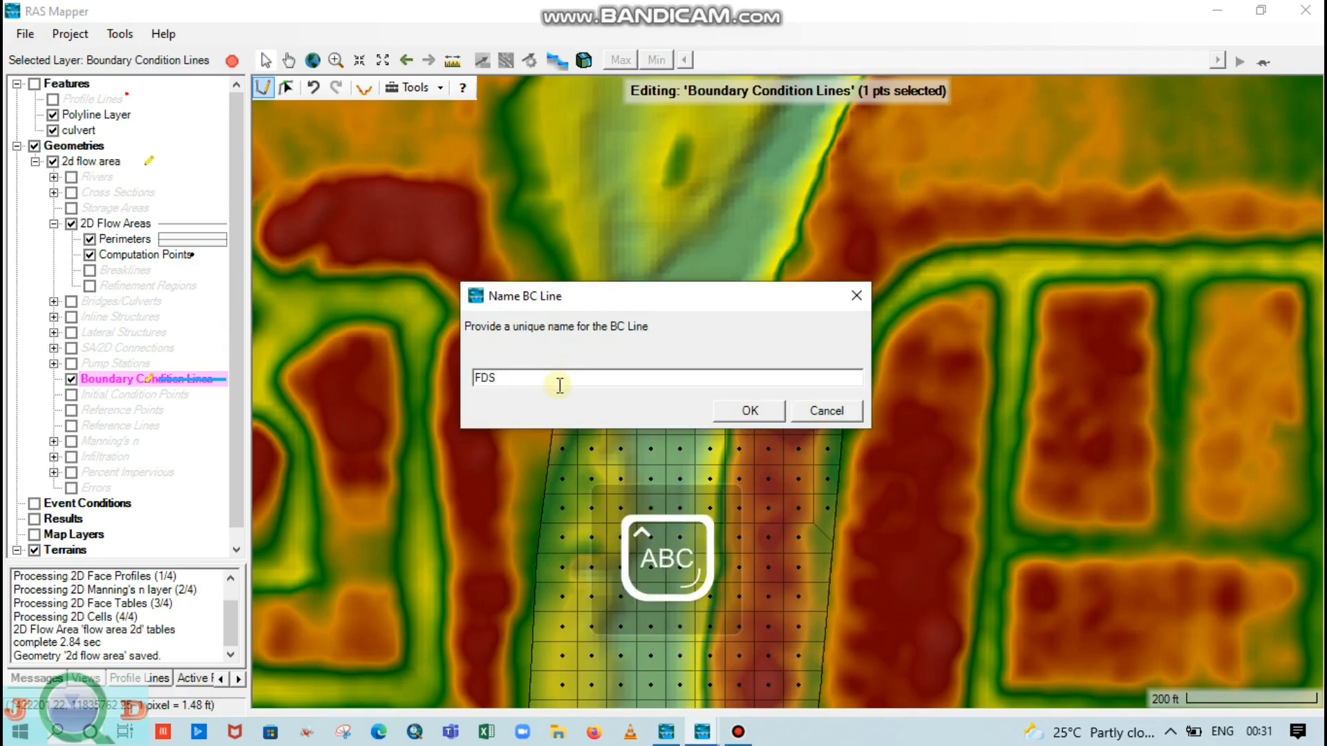
key("BackSpace")
key("BackSpace")
key("BackSpace")
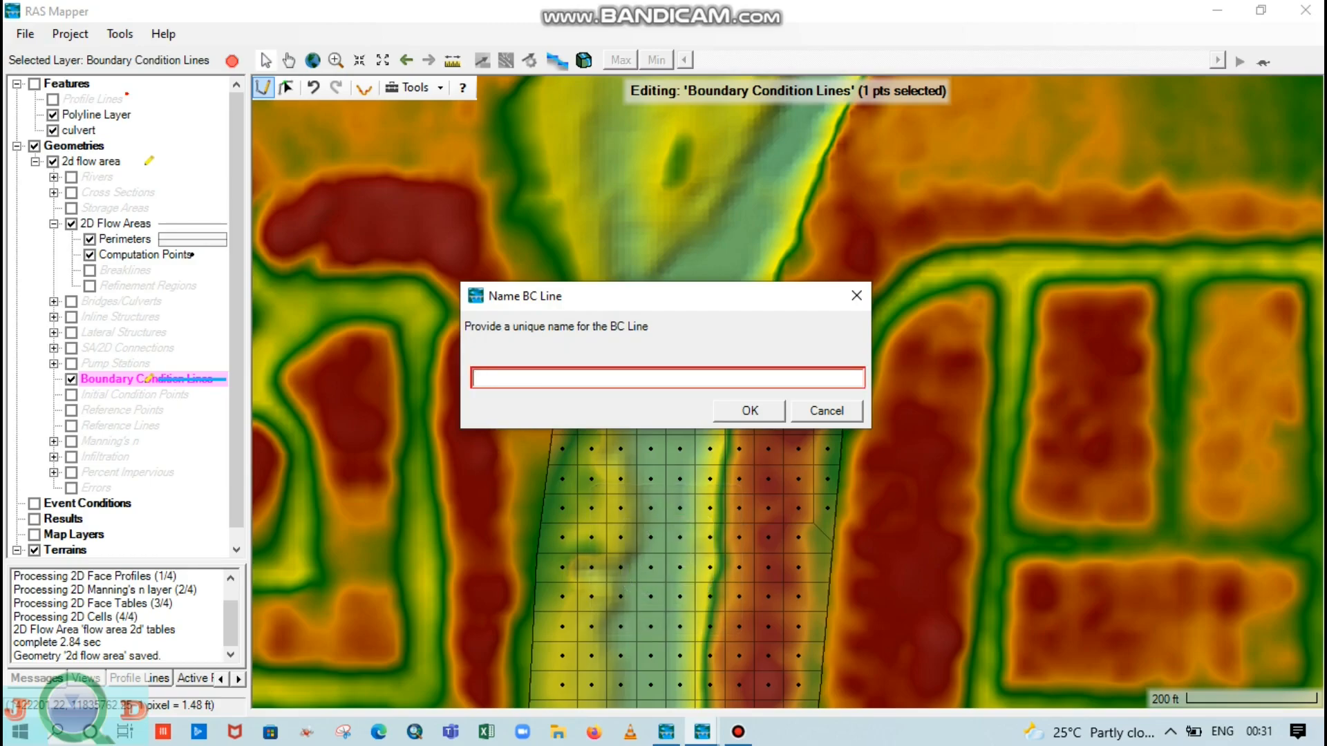
type("DS")
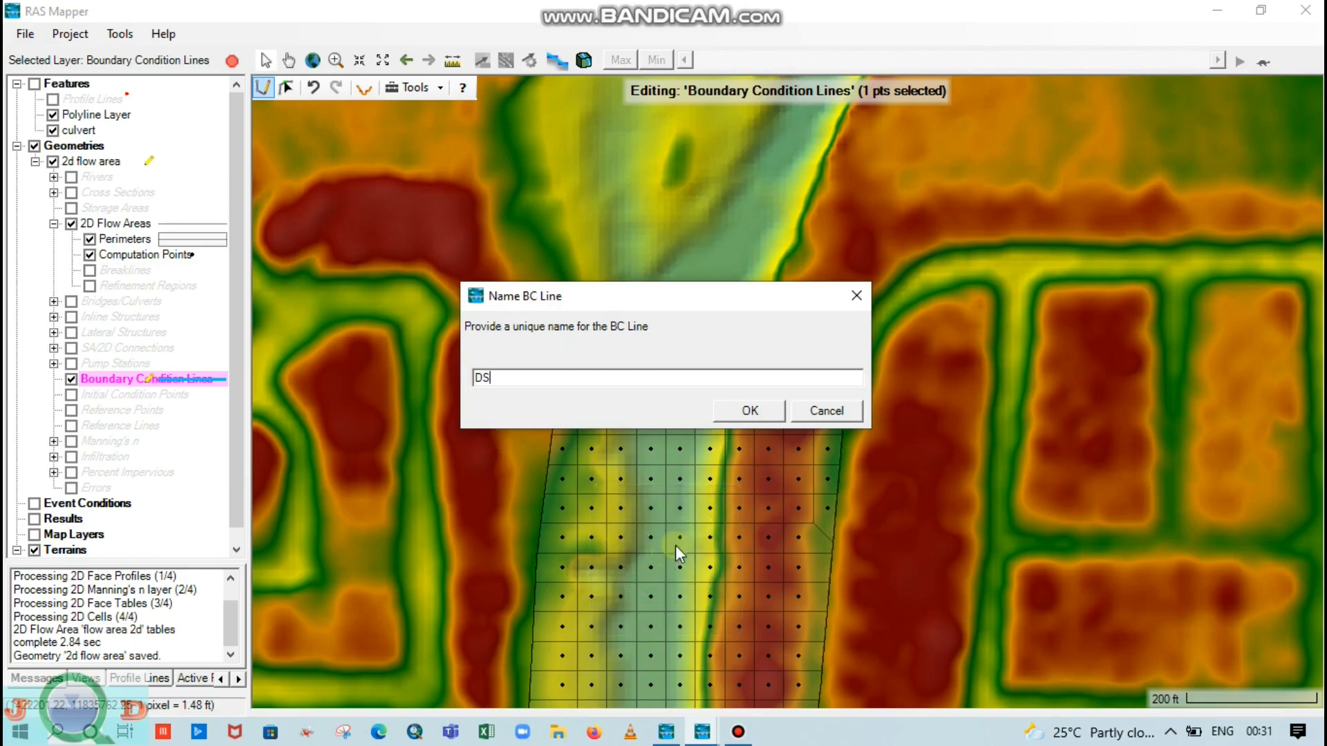
left_click(773, 409)
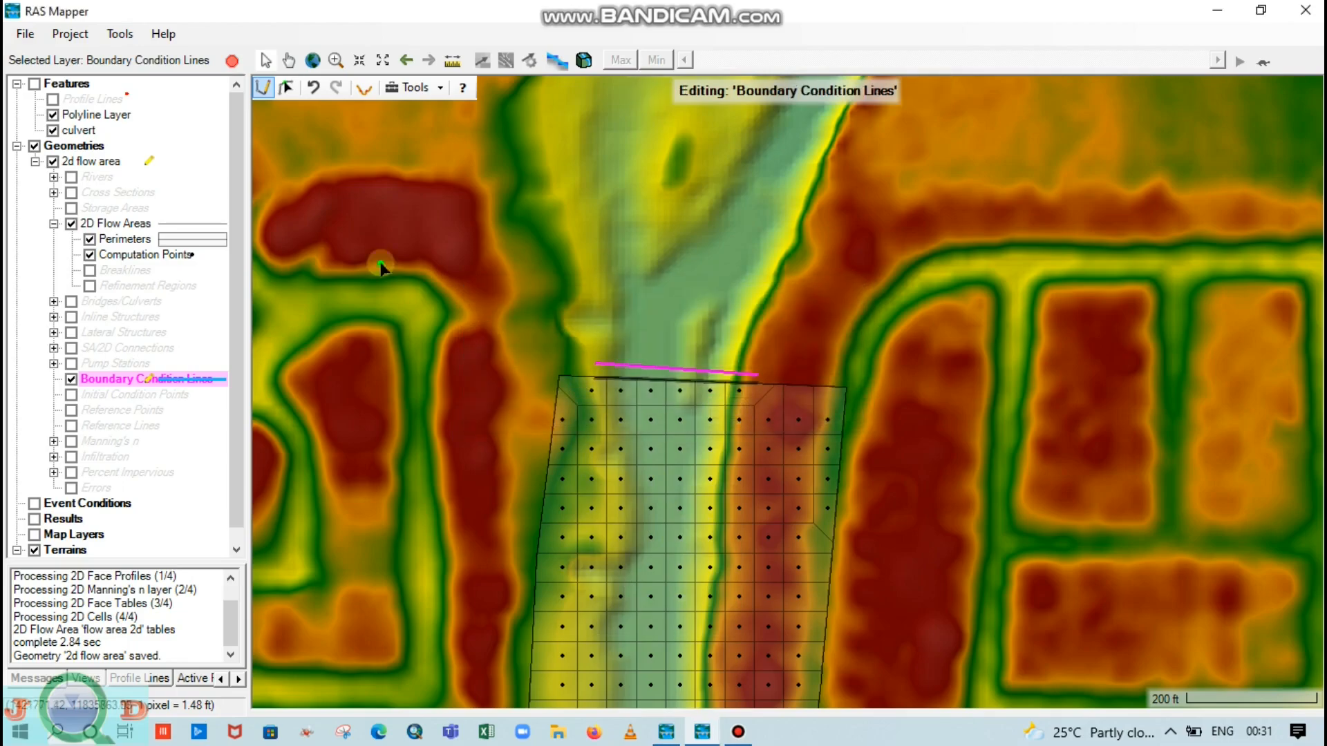
- Stop editing the Boundary Condition Lines layer, save the edits and save the RAS Mapper project
right_click(122, 374)
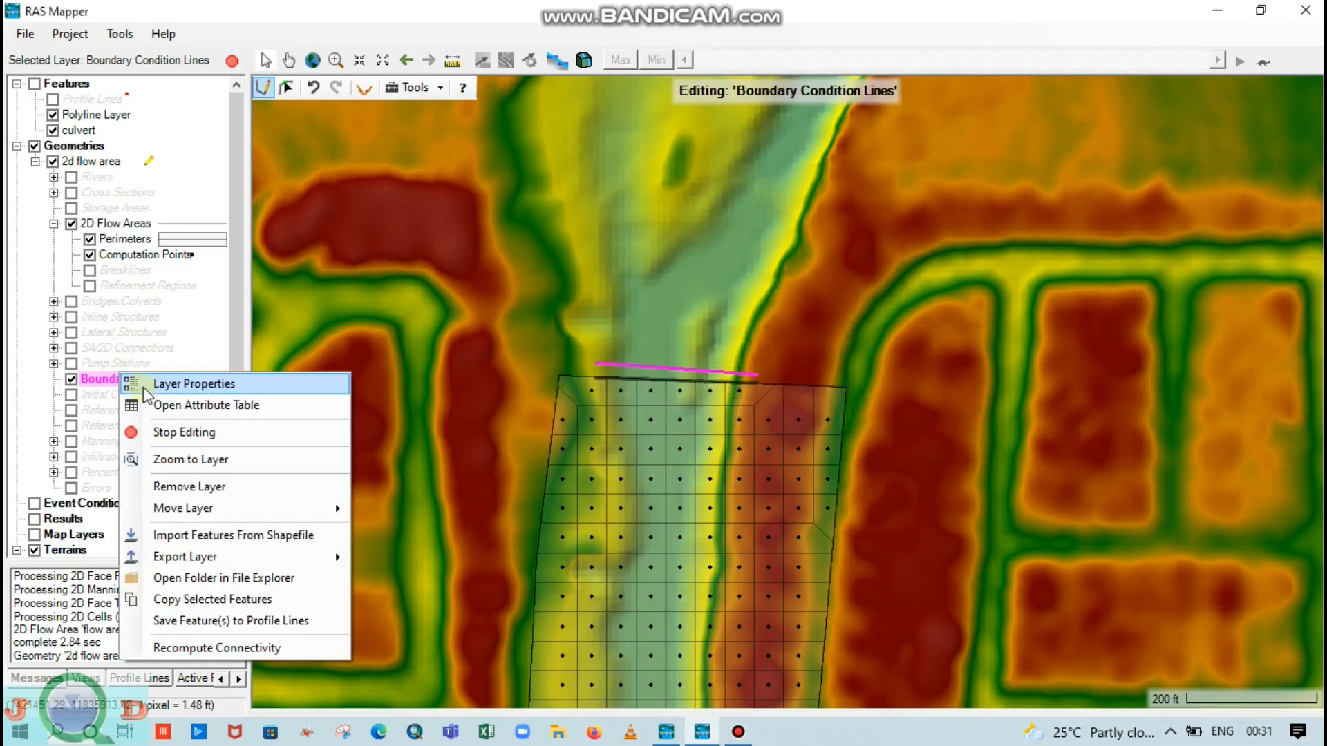
left_click(183, 429)
left_click(617, 437)
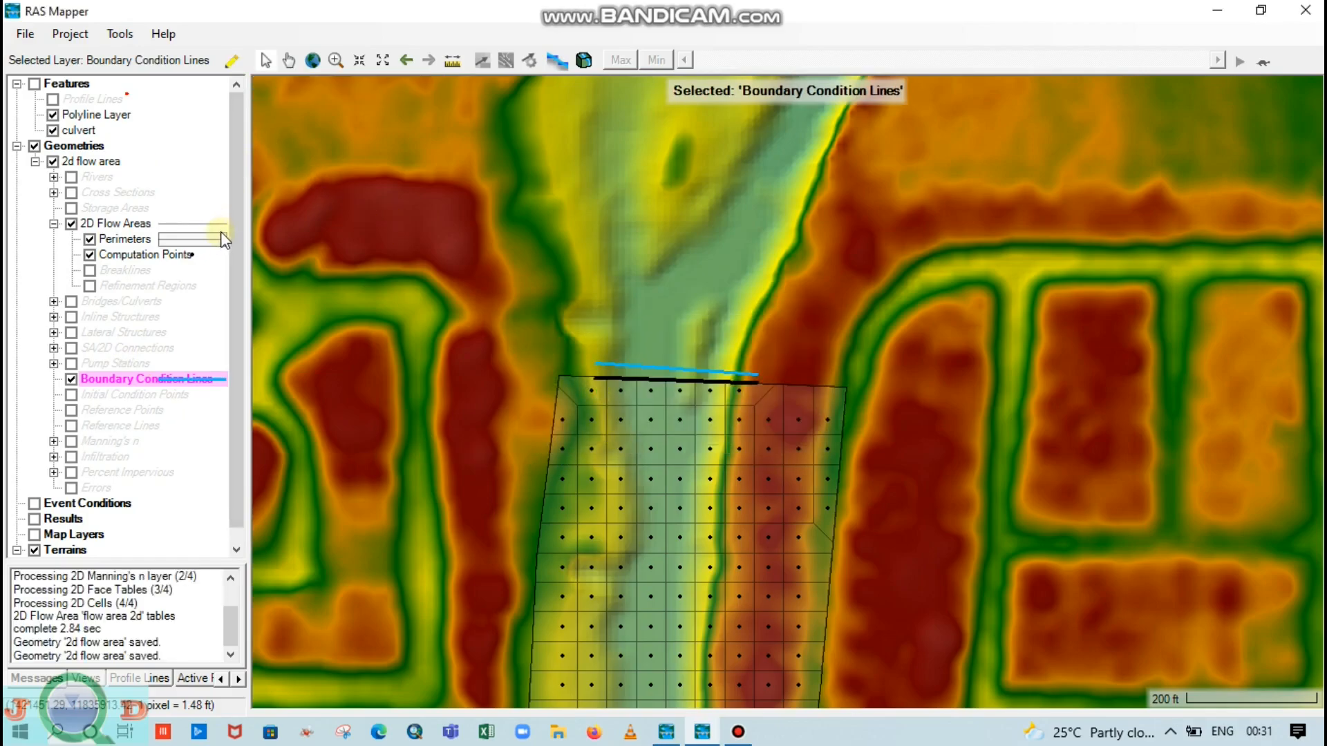
left_click(25, 34)
left_click(56, 78)
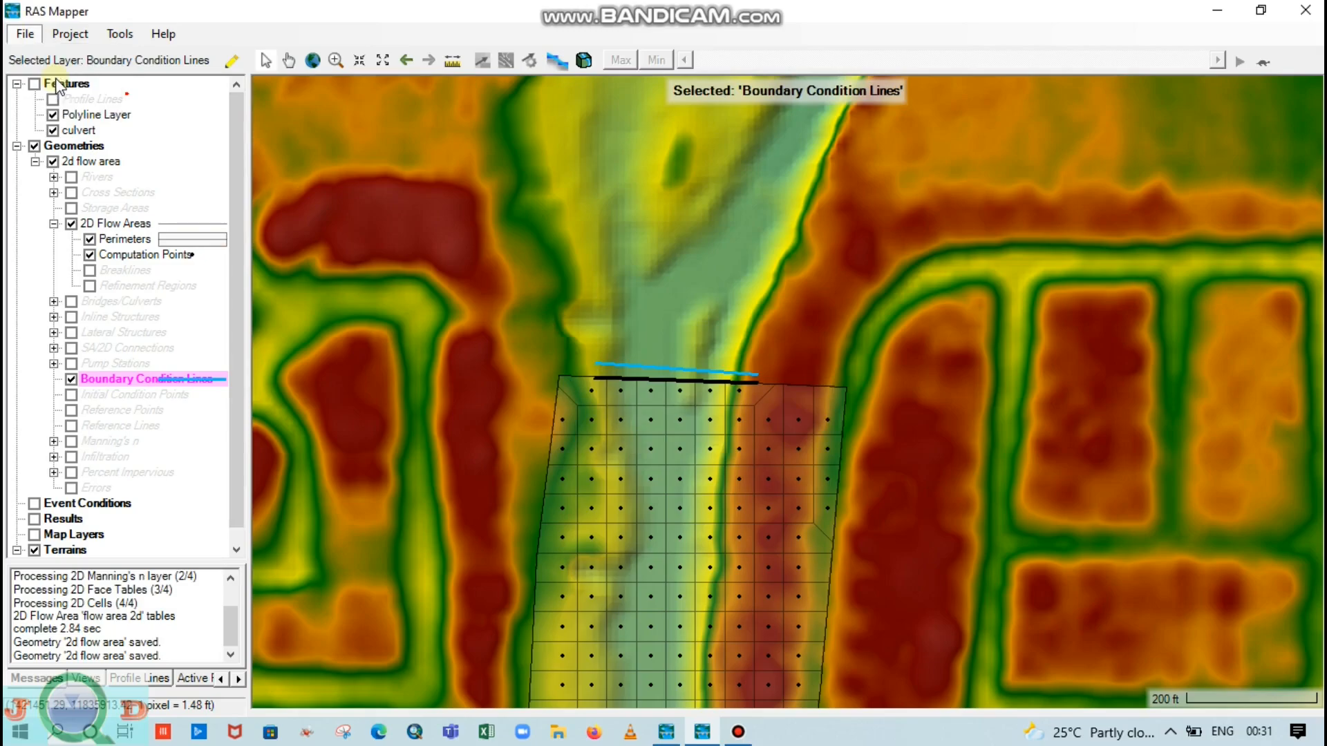
- Save the RAS Mapper project, minimise RAS Mapper and open the geometric data editor from the main HEC-RAS window
left_click(24, 33)
left_click(51, 75)
left_click(1216, 10)
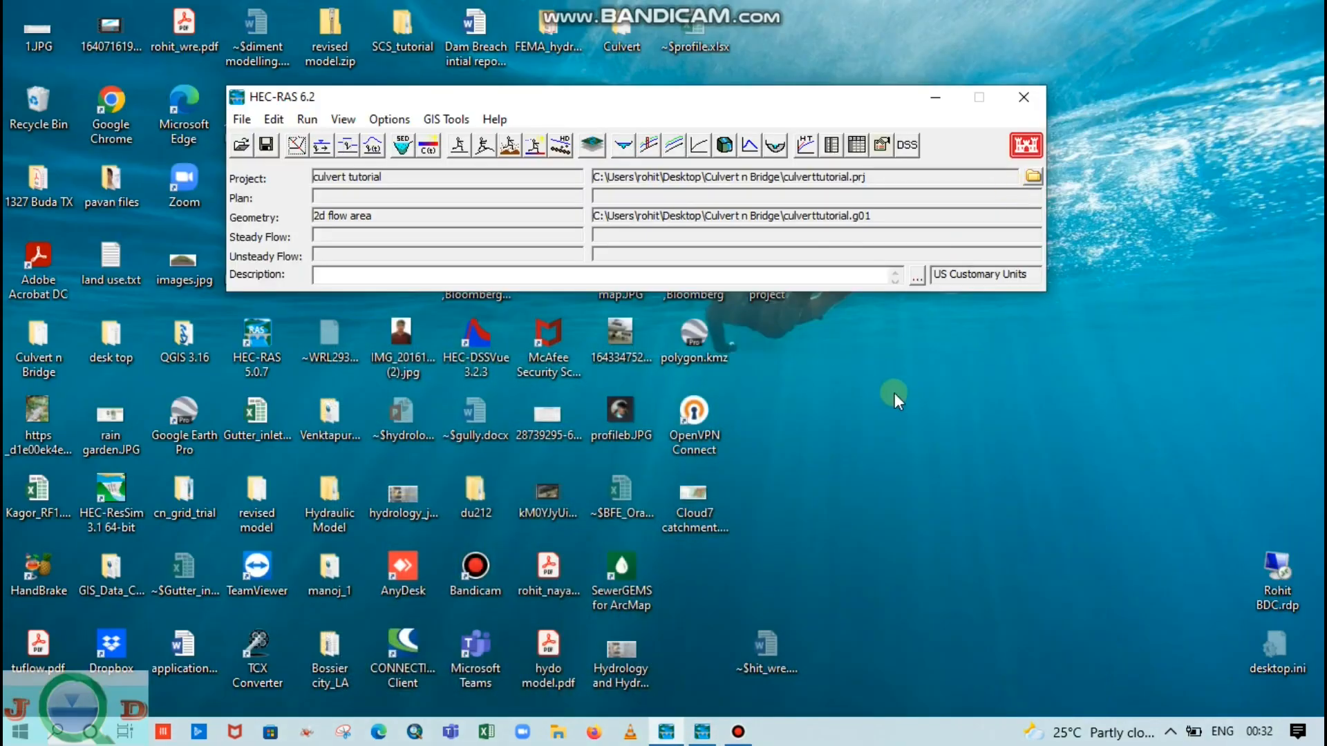
left_click(295, 144)
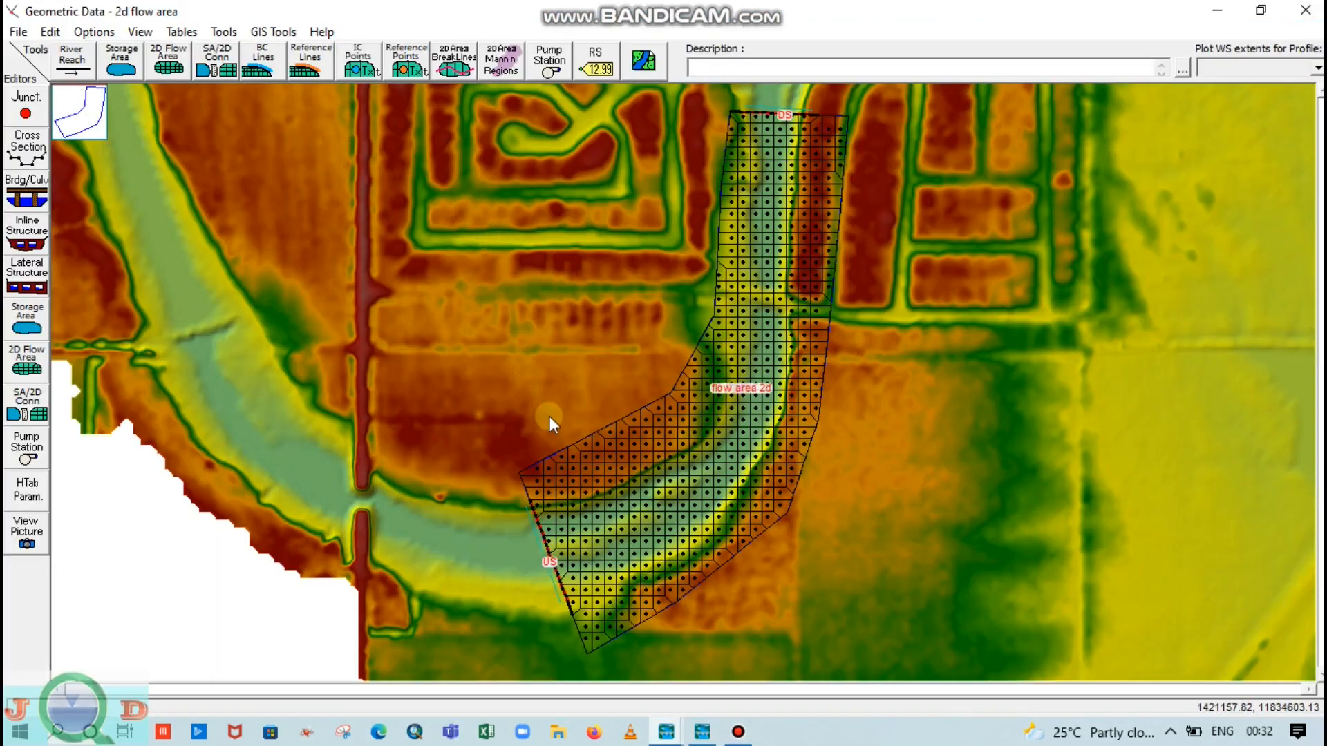
right_click(651, 305)
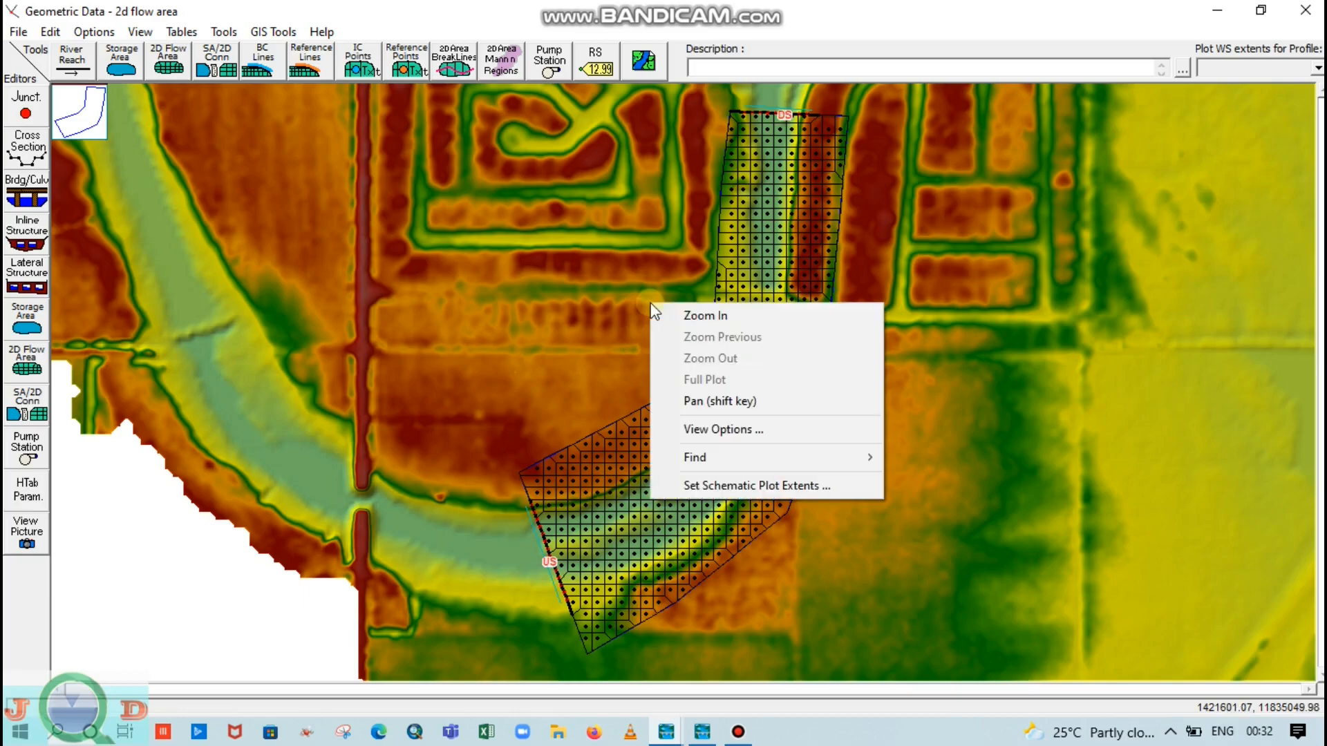
left_click(624, 277)
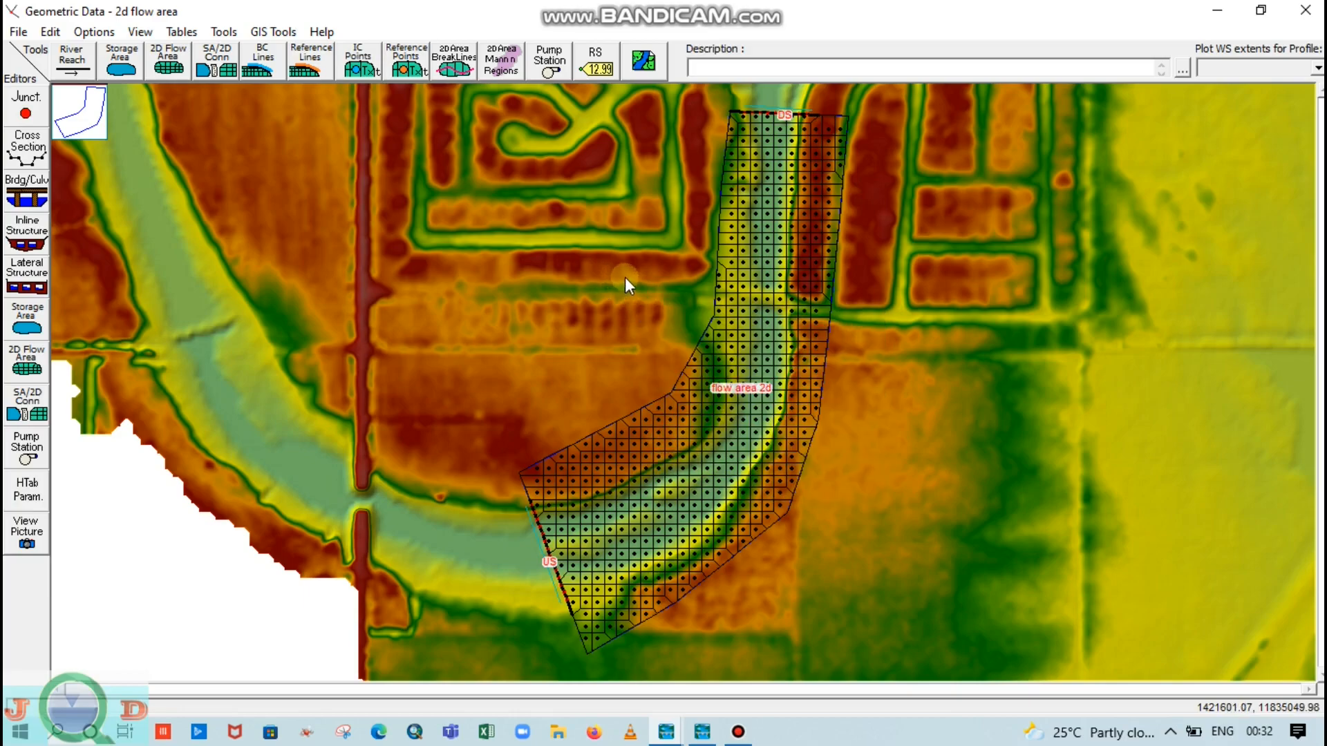
right_click(669, 305)
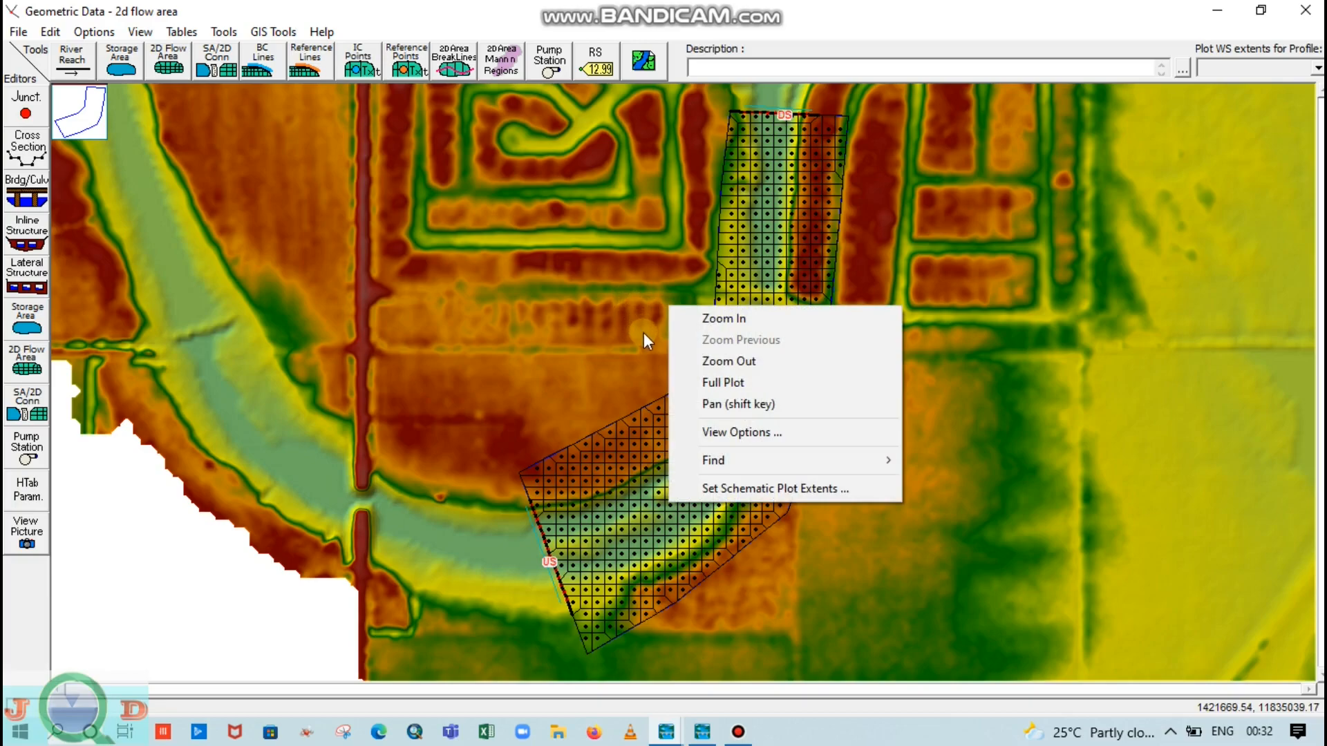
left_click(1010, 247)
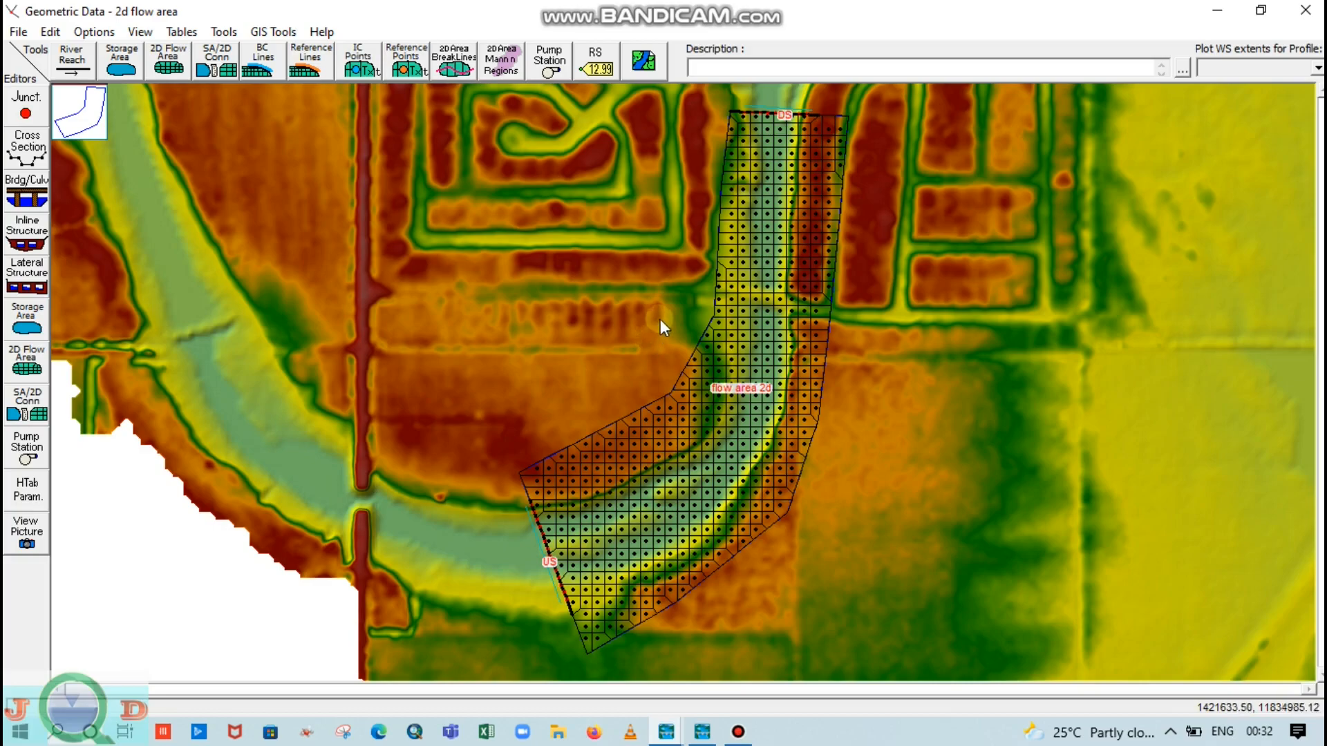
- Save the 2d flow area geometry data
left_click(19, 31)
left_click(46, 100)
- Draw an SA/2D connection line from west to east across the channel at the road crossing inside the 2D flow area
scroll(810, 281, "up", 2)
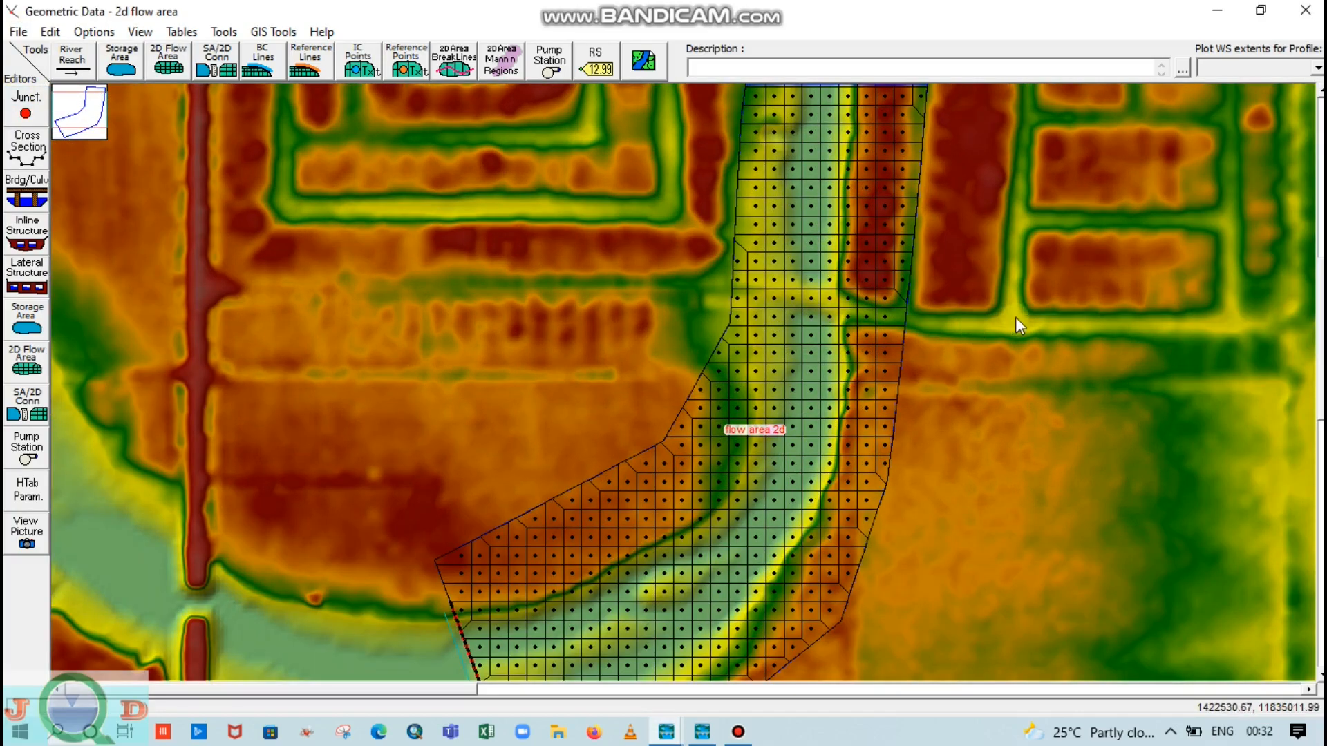
scroll(985, 316, "up", 2)
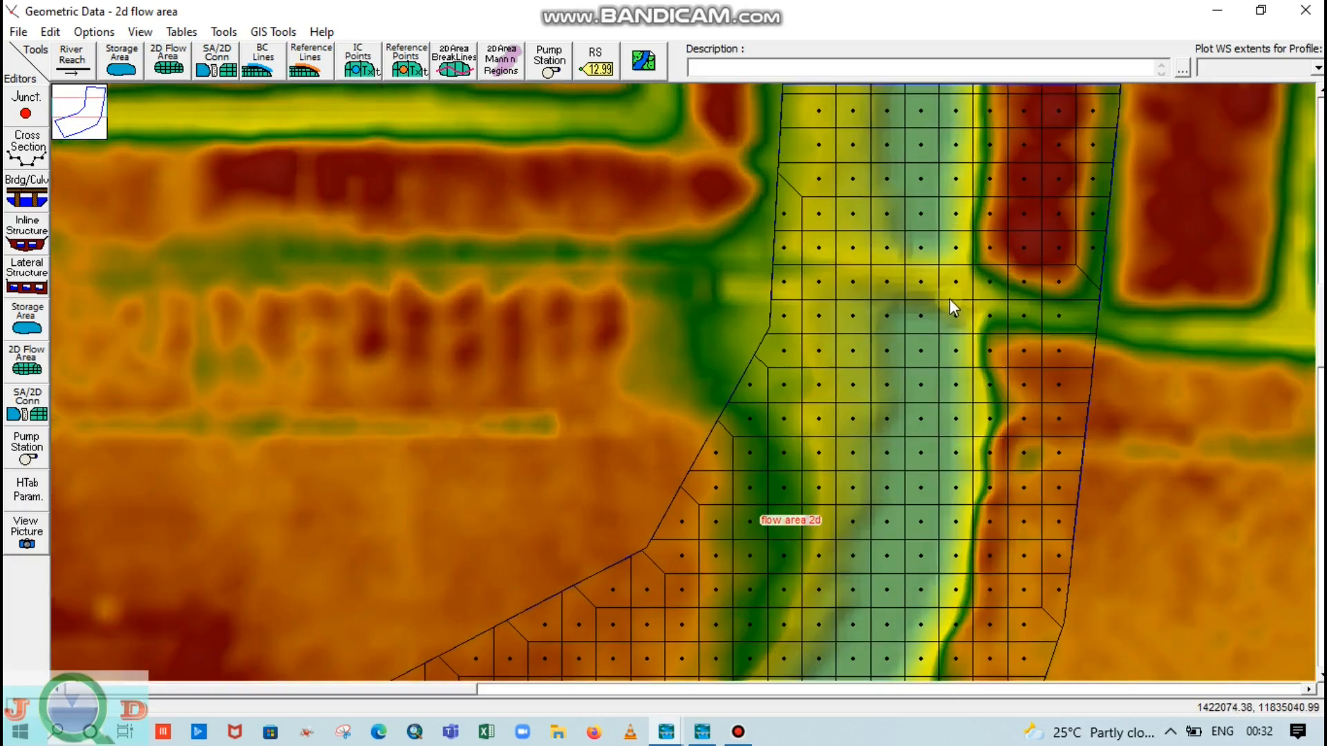
scroll(949, 298, "down", 1)
right_click(1035, 288)
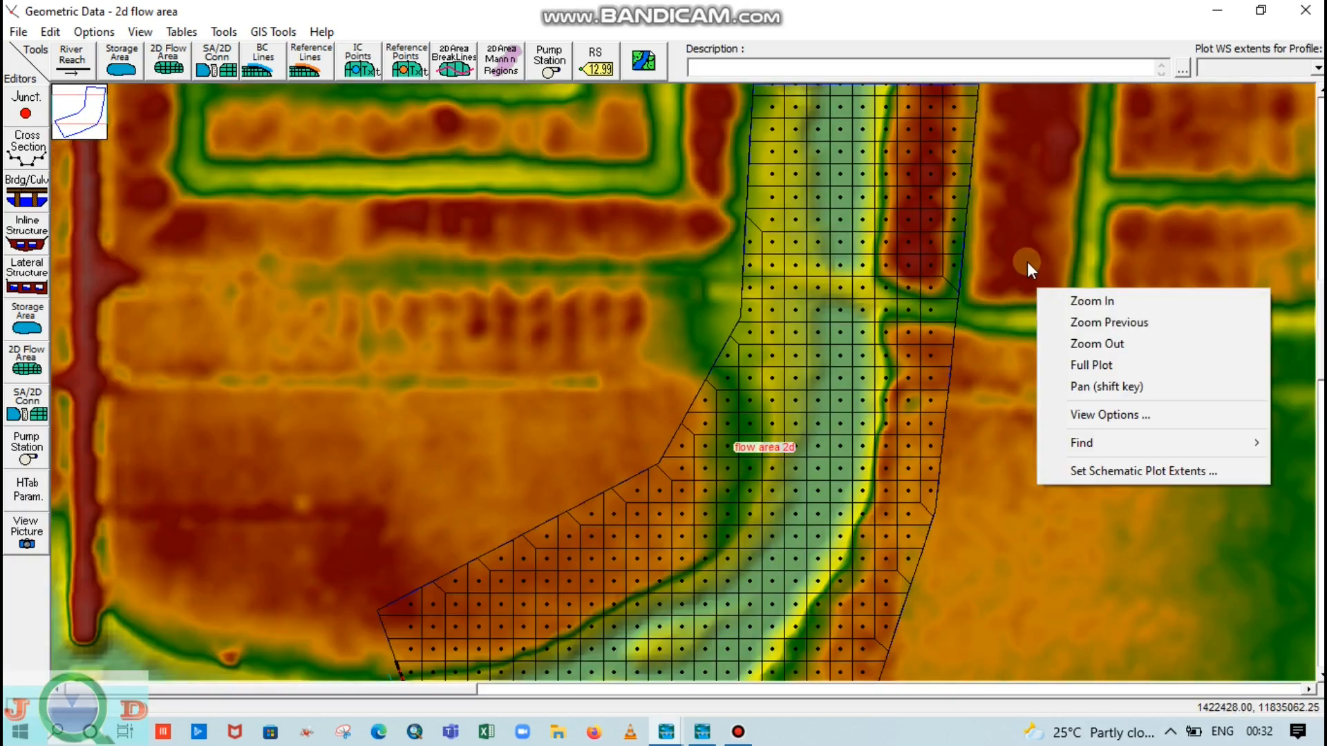
left_click(1109, 386)
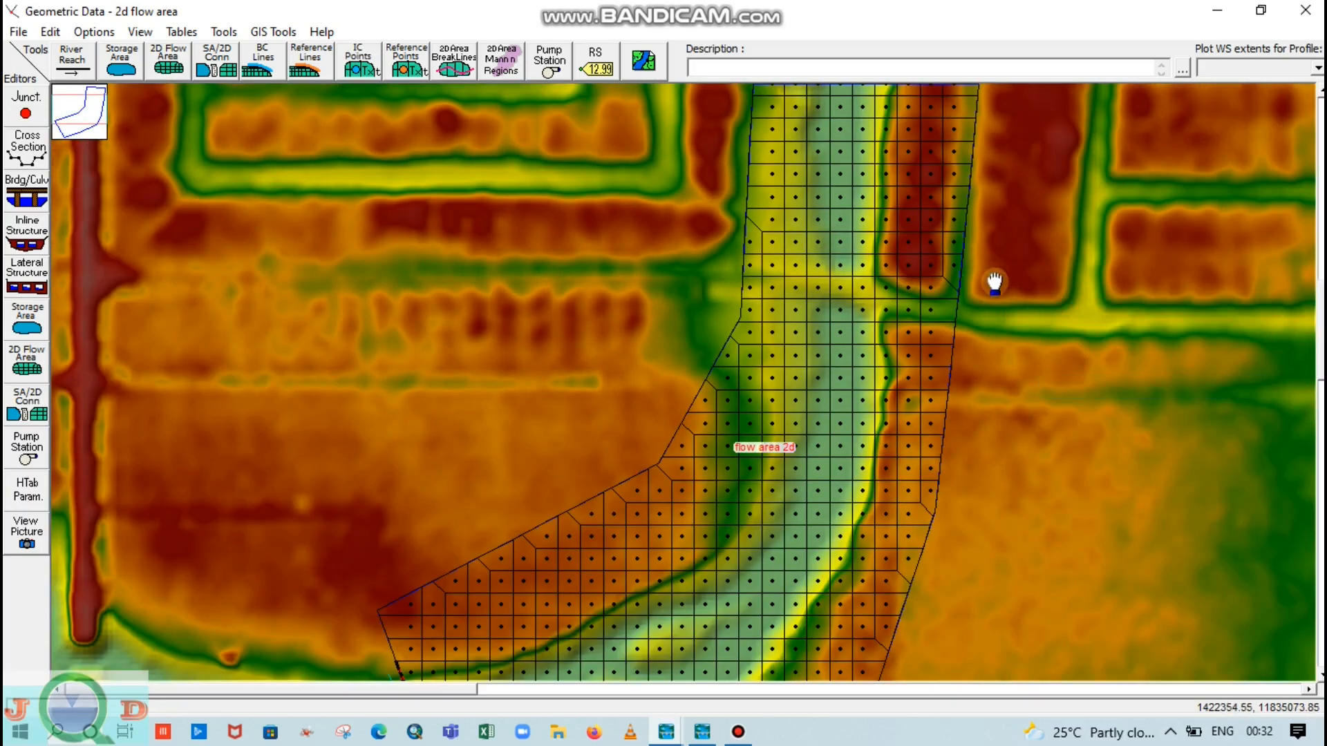
left_click_drag(993, 282, 831, 305)
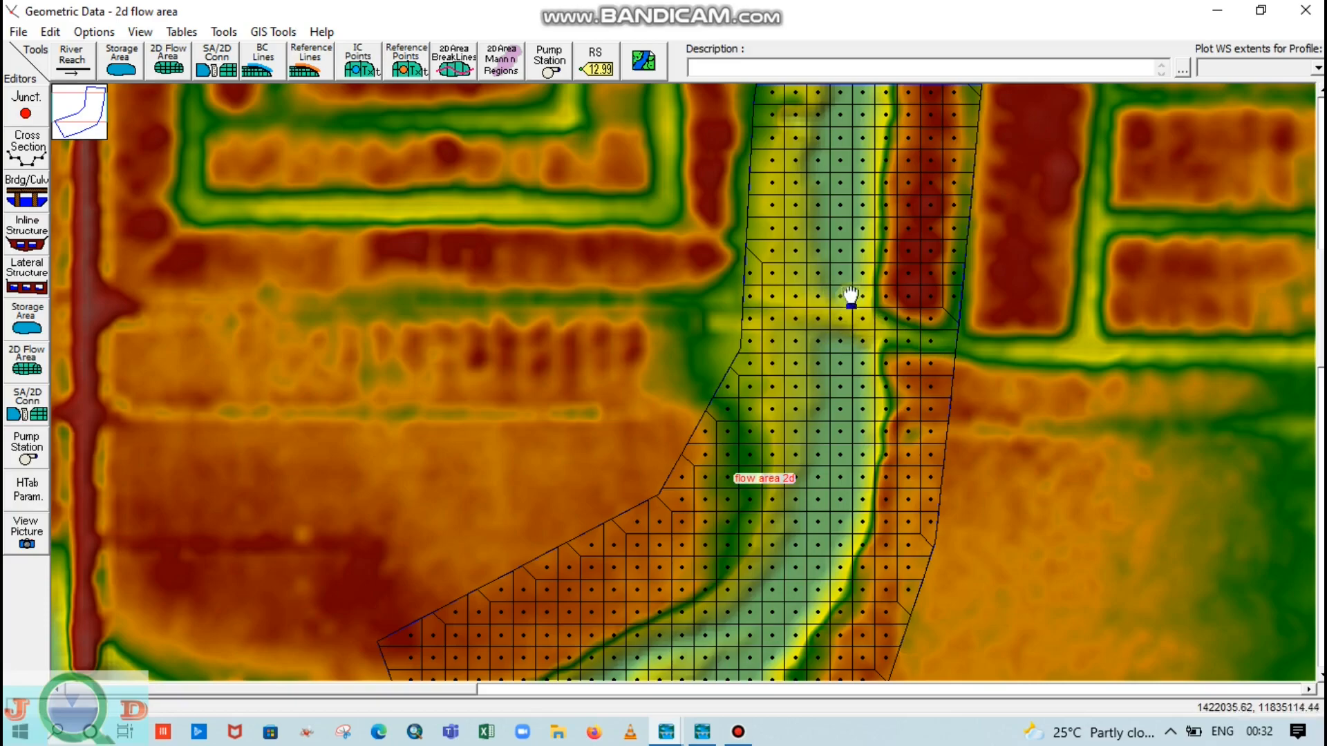
right_click(1036, 268)
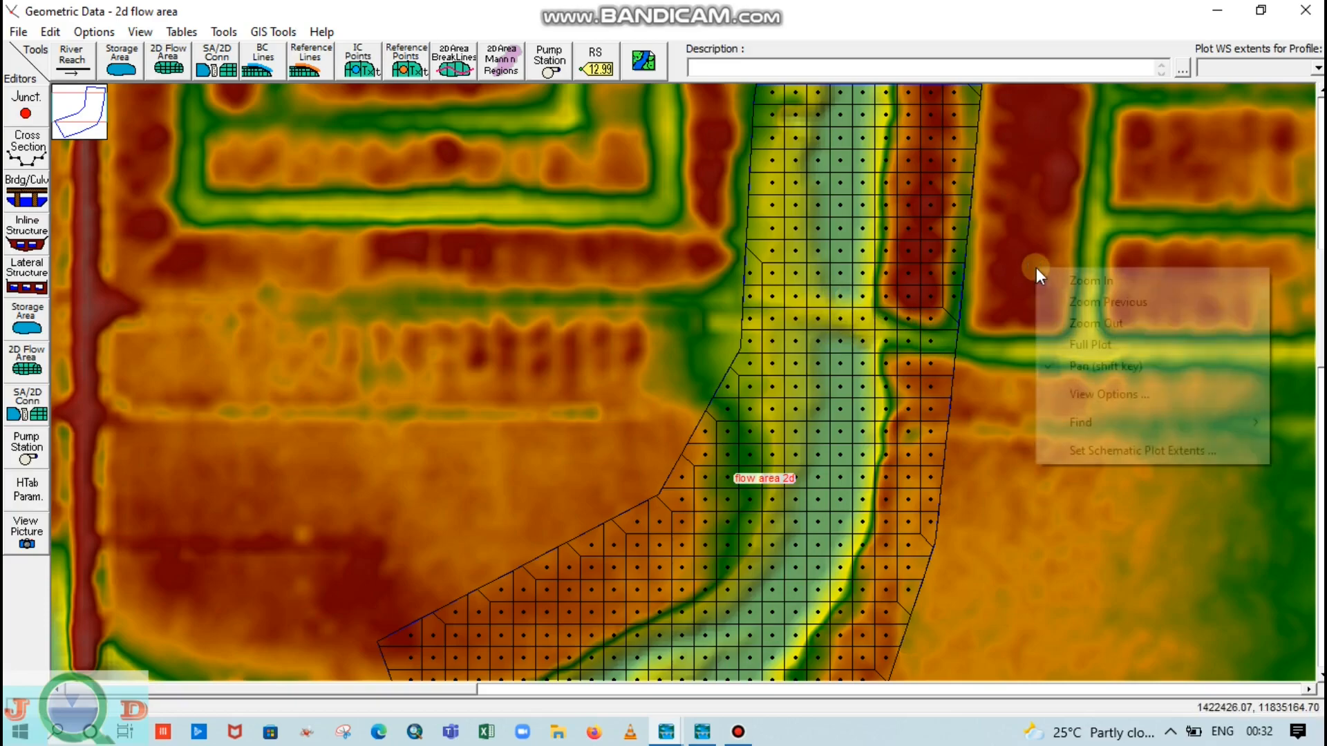
left_click(1098, 368)
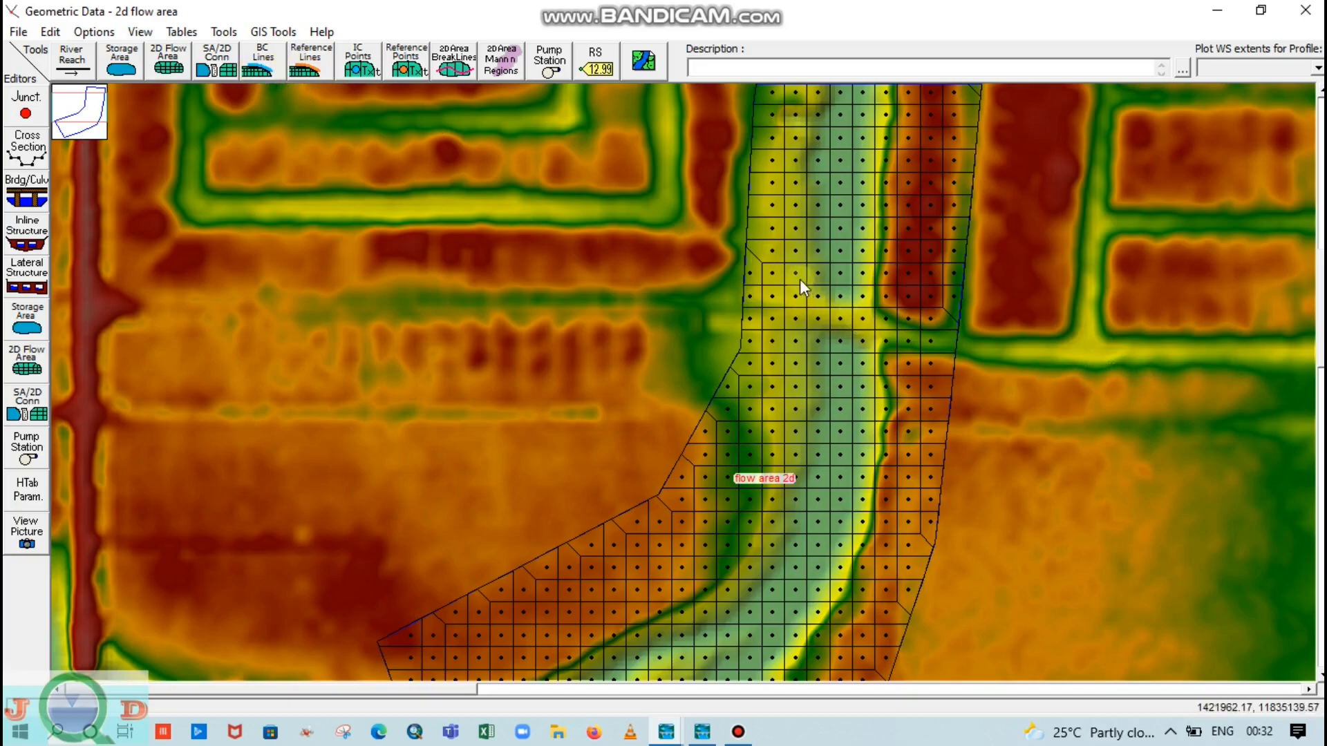
right_click(755, 288)
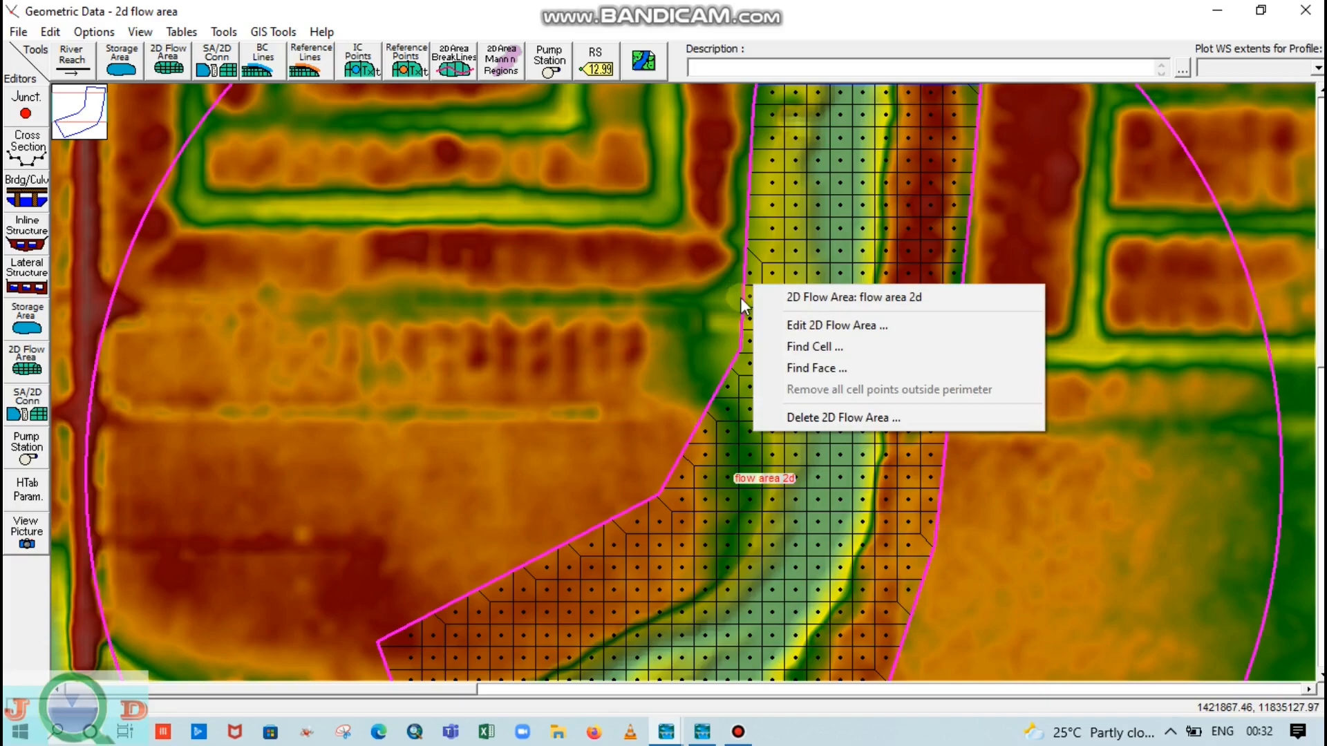
left_click(218, 63)
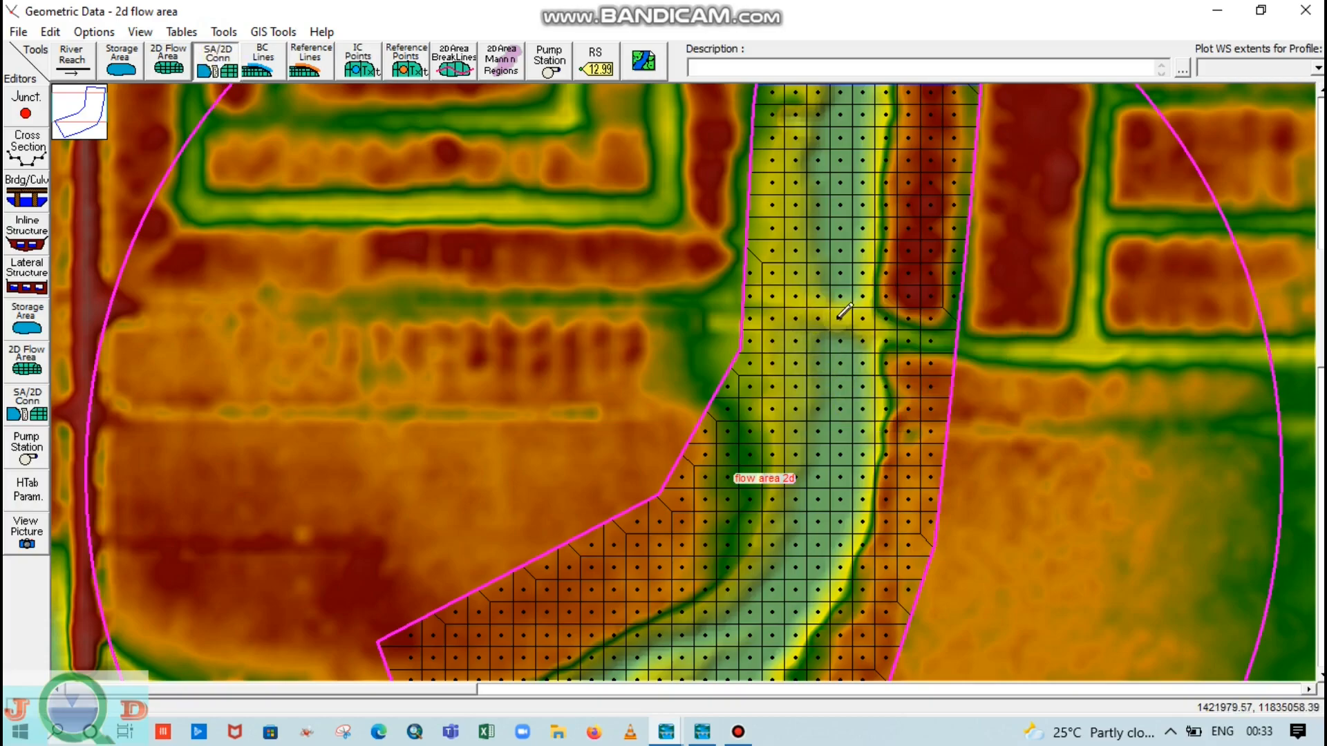
scroll(856, 312, "up", 2)
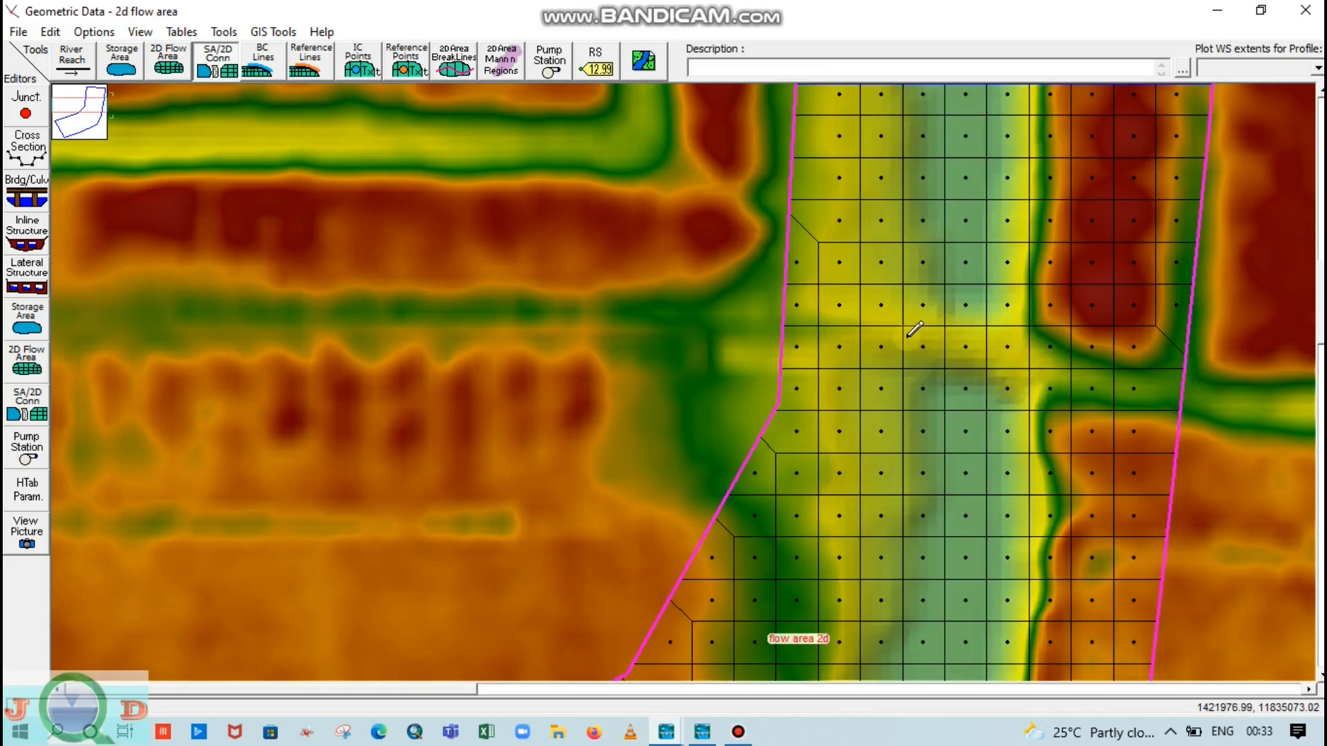
left_click(905, 335)
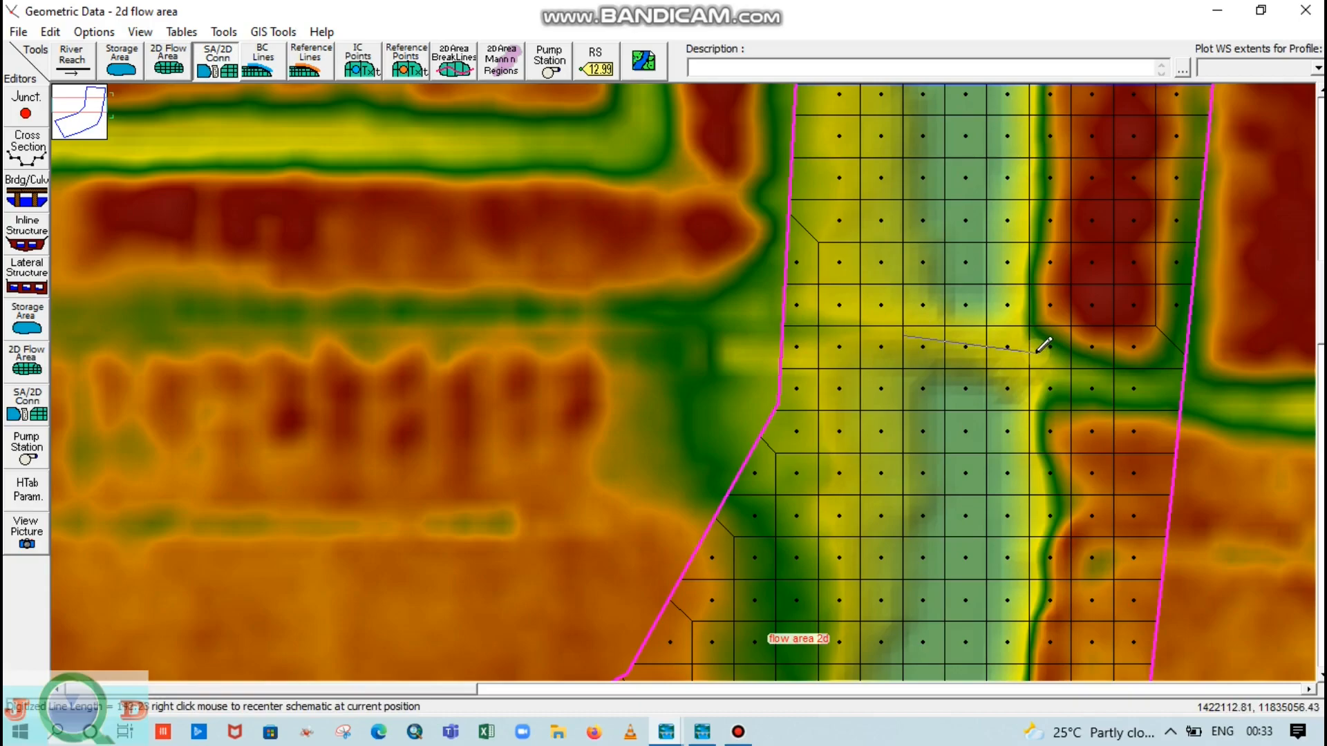
double_click(1035, 352)
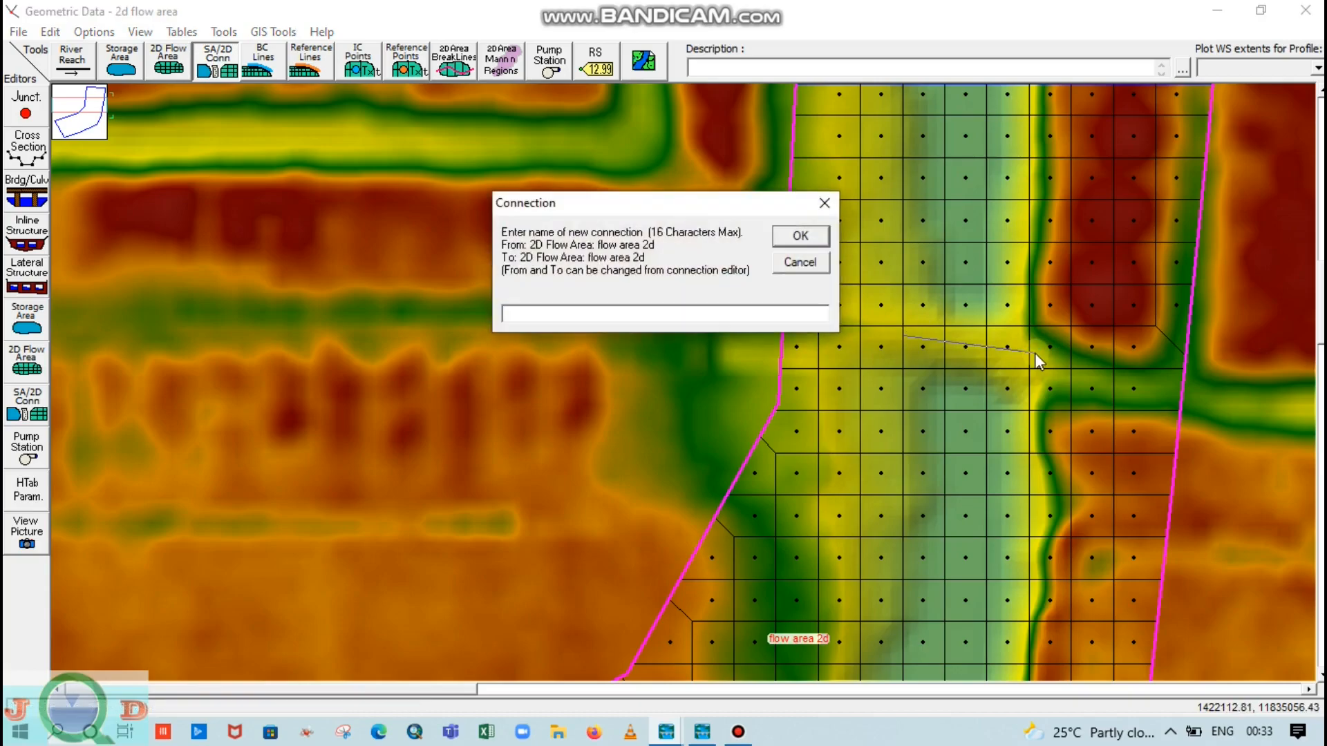
- Name the new connection Culvert2D and accept it
key("Caps_Lock")
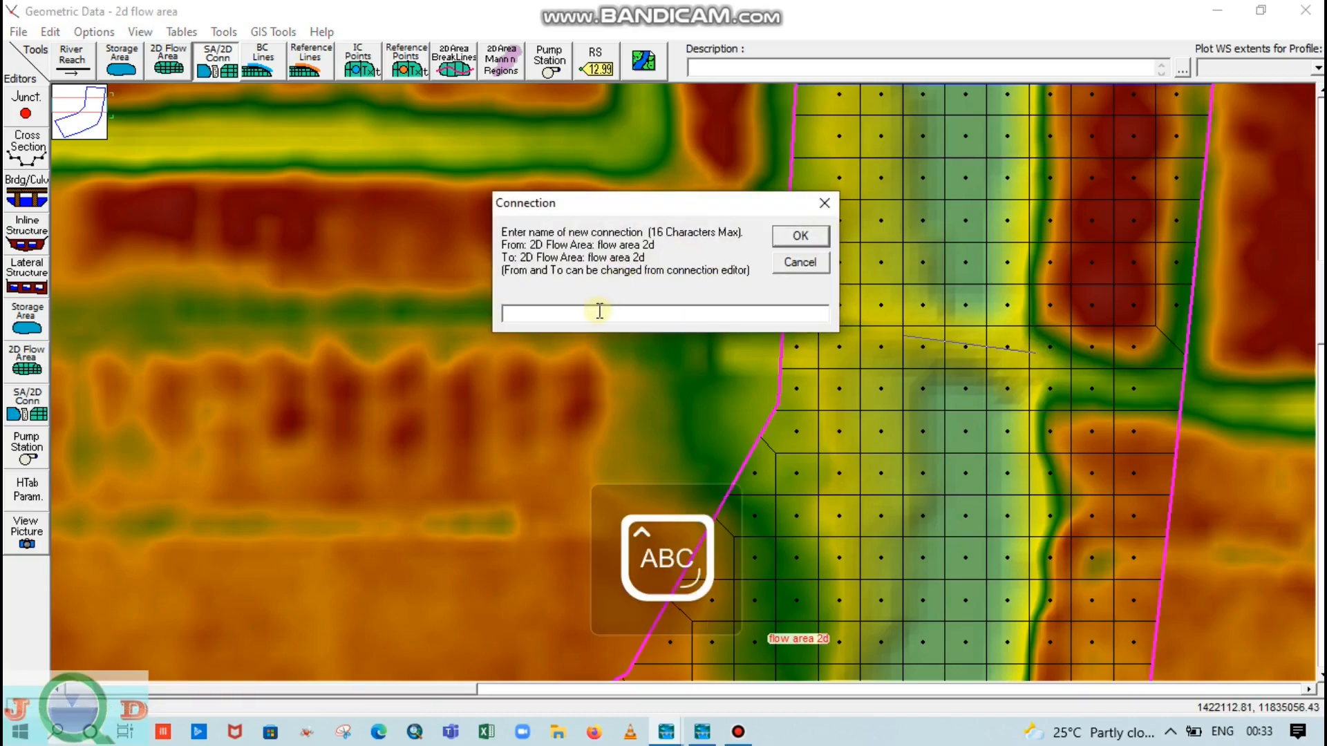
type("C")
key("Caps_Lock")
type("ulvert2")
key("Caps_Lock")
type("D")
left_click(799, 235)
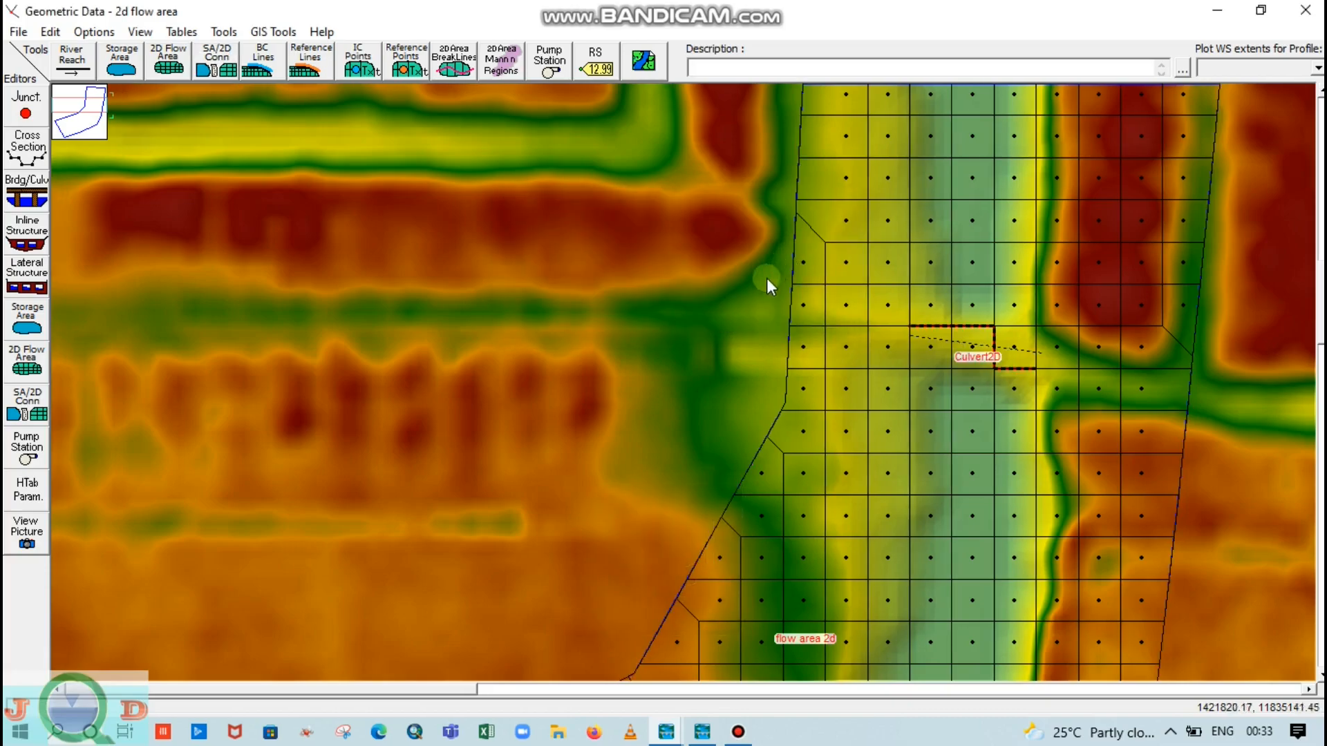
- Enforce the Culvert2D internal connection as a breakline in the 2D flow area
scroll(952, 342, "up", 2)
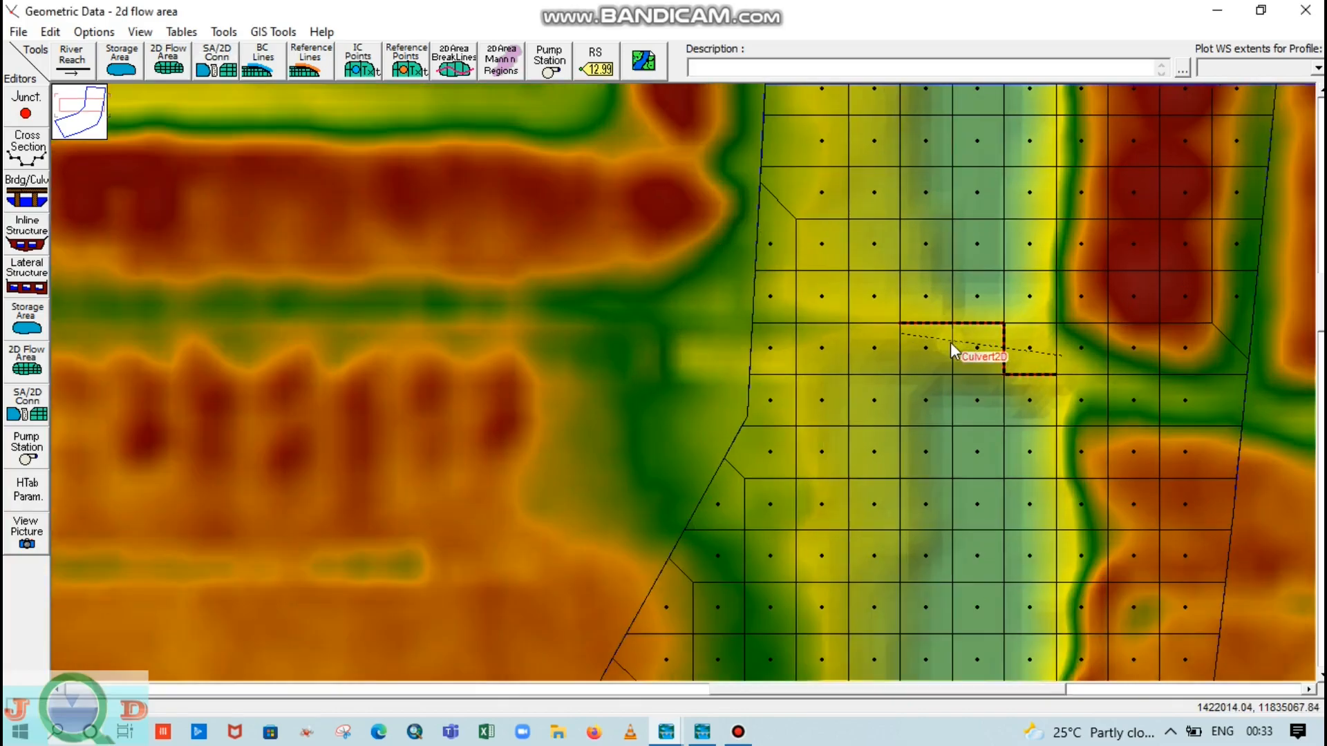
right_click(941, 338)
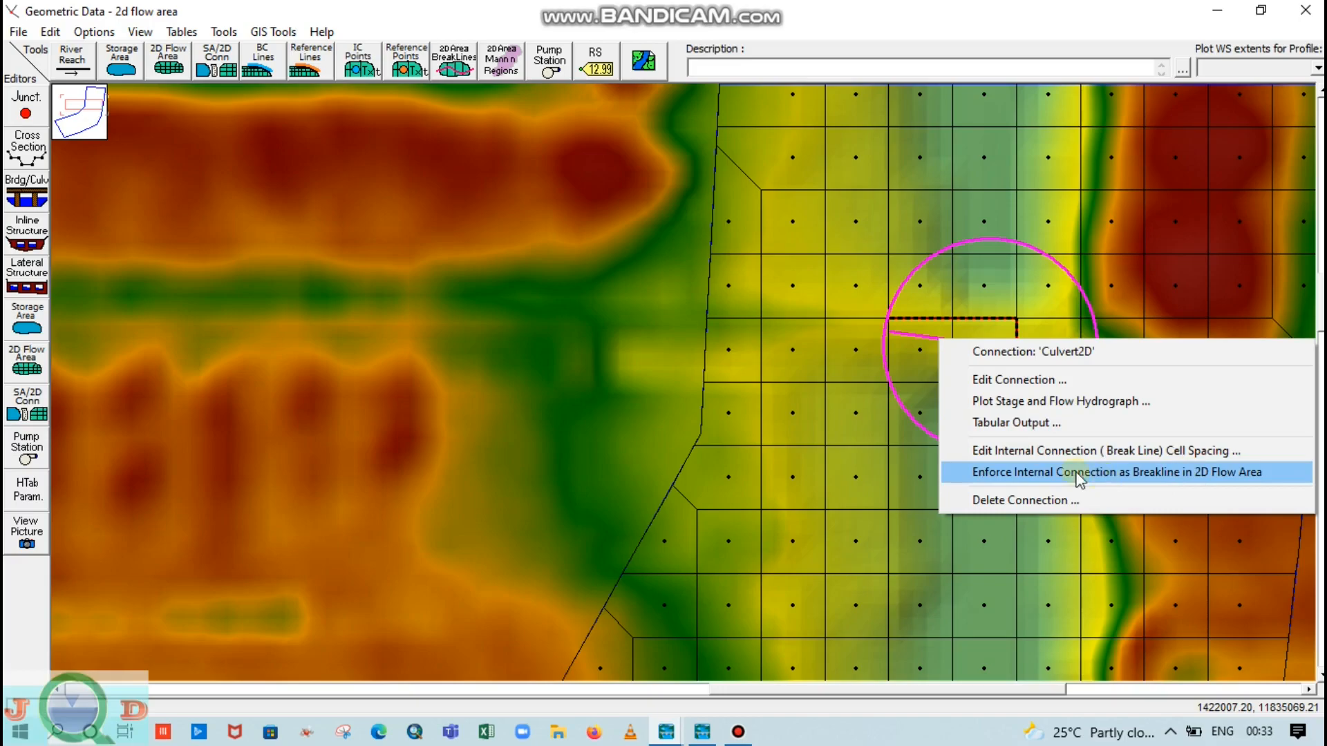
left_click(1149, 471)
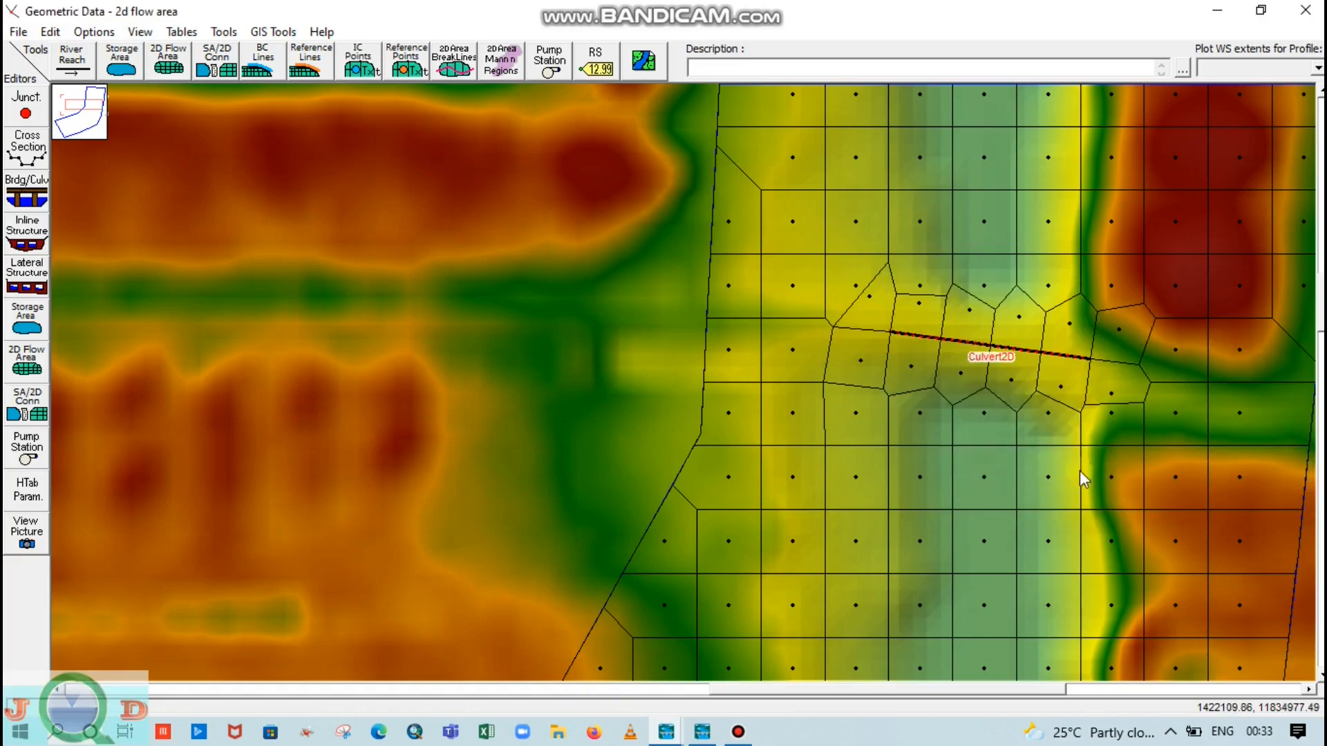
scroll(1007, 454, "down", 2)
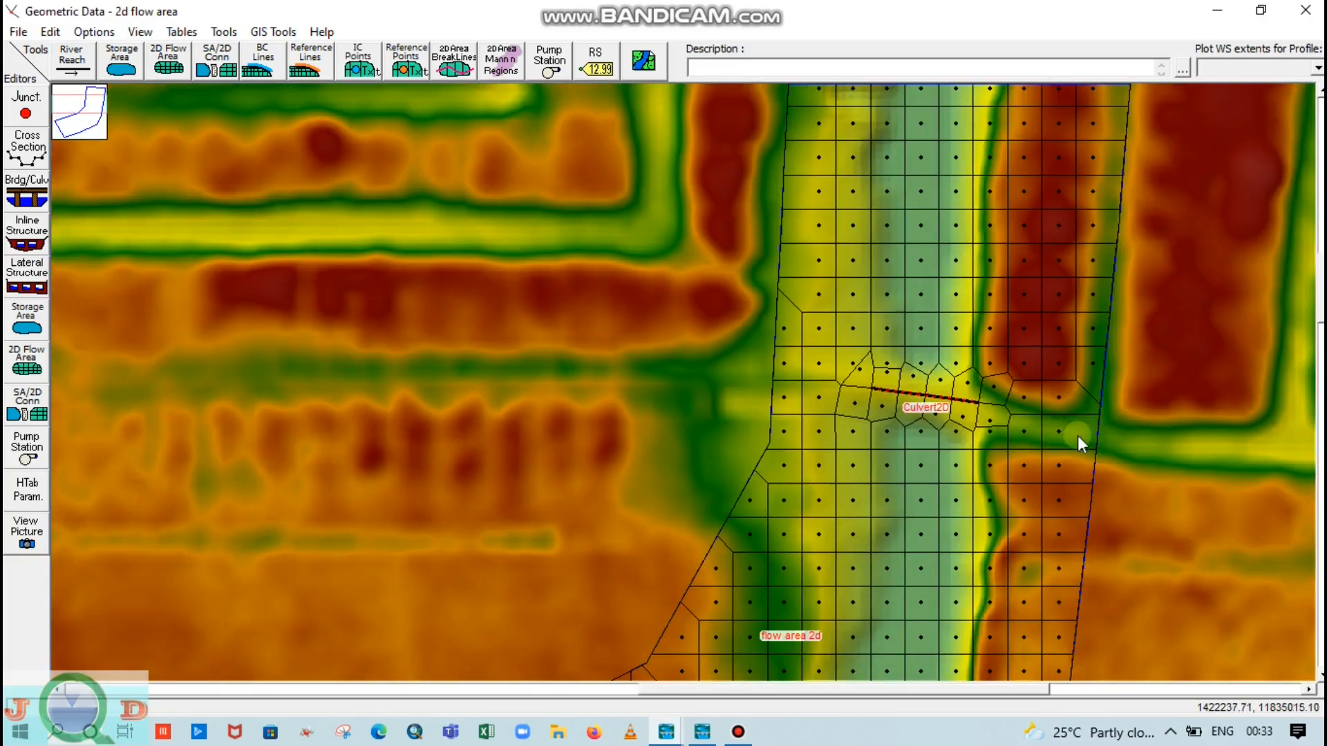
scroll(1009, 432, "up", 2)
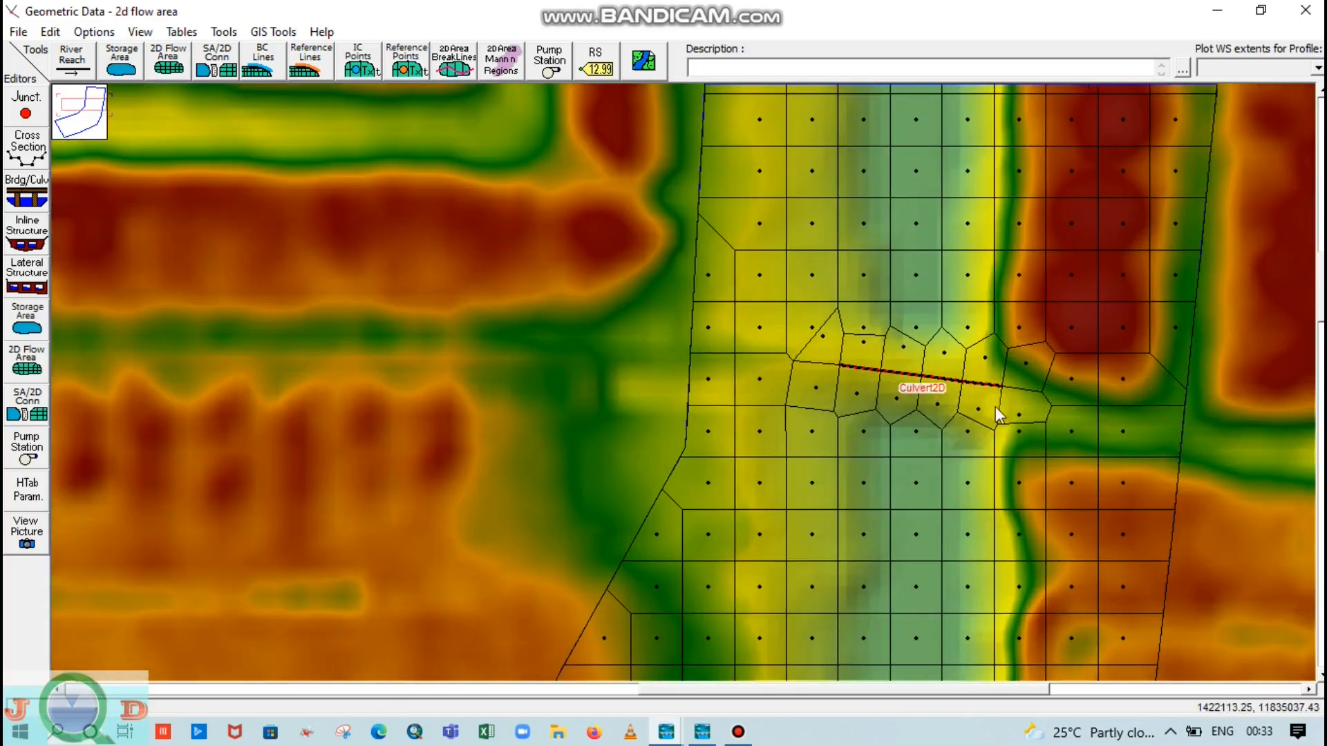
scroll(999, 408, "up", 1)
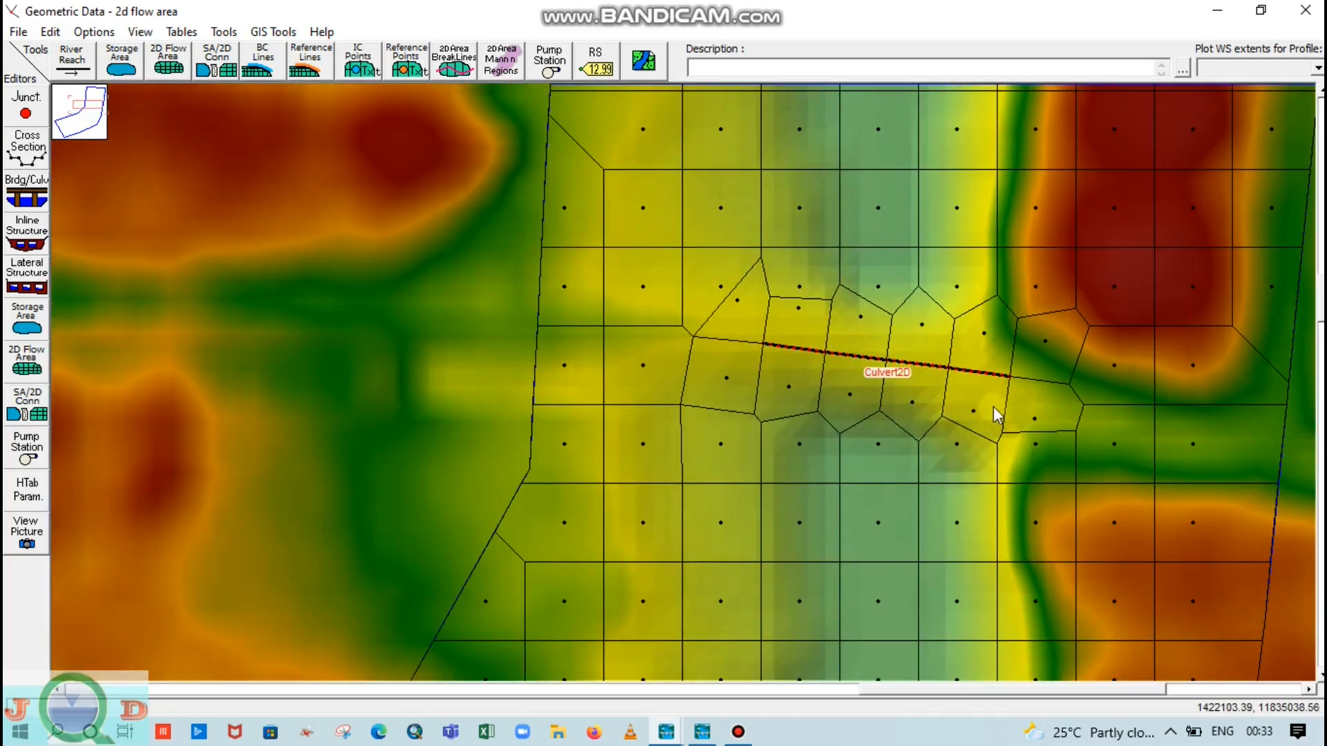
right_click(993, 408)
right_click(1075, 375)
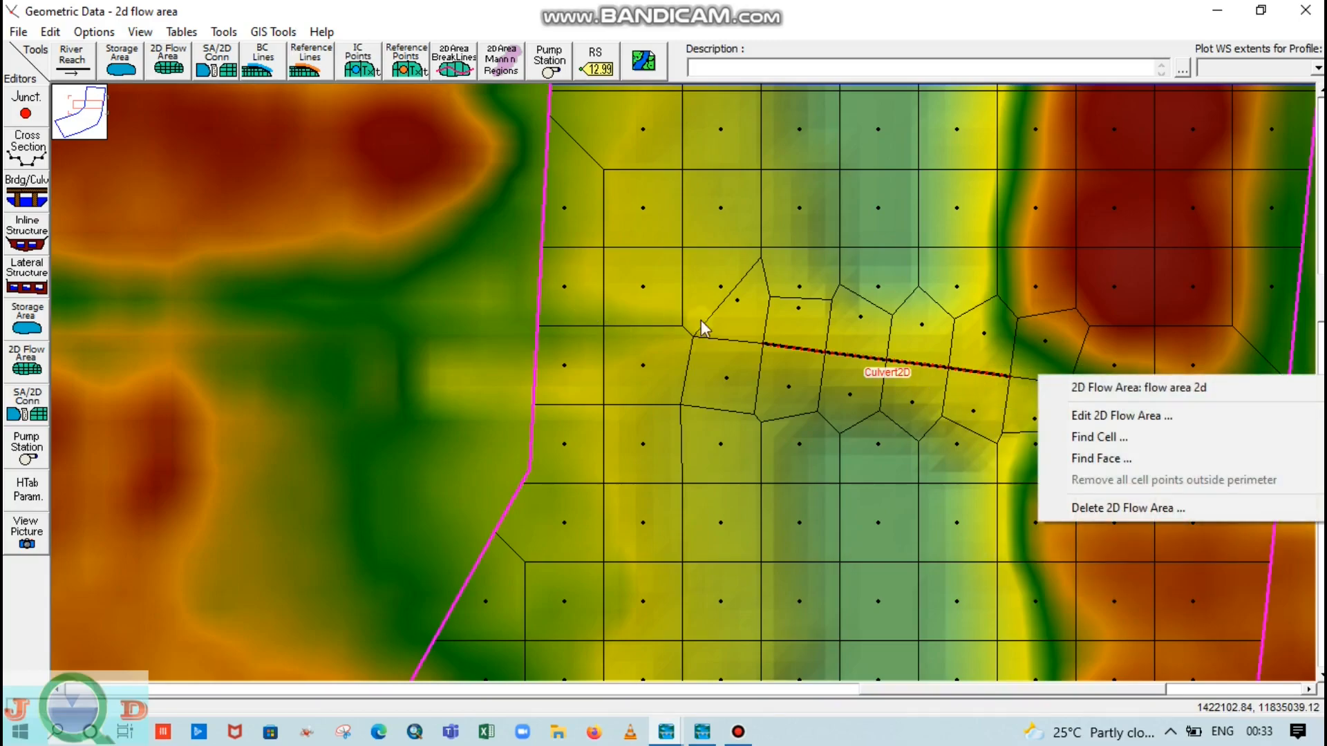
left_click(368, 243)
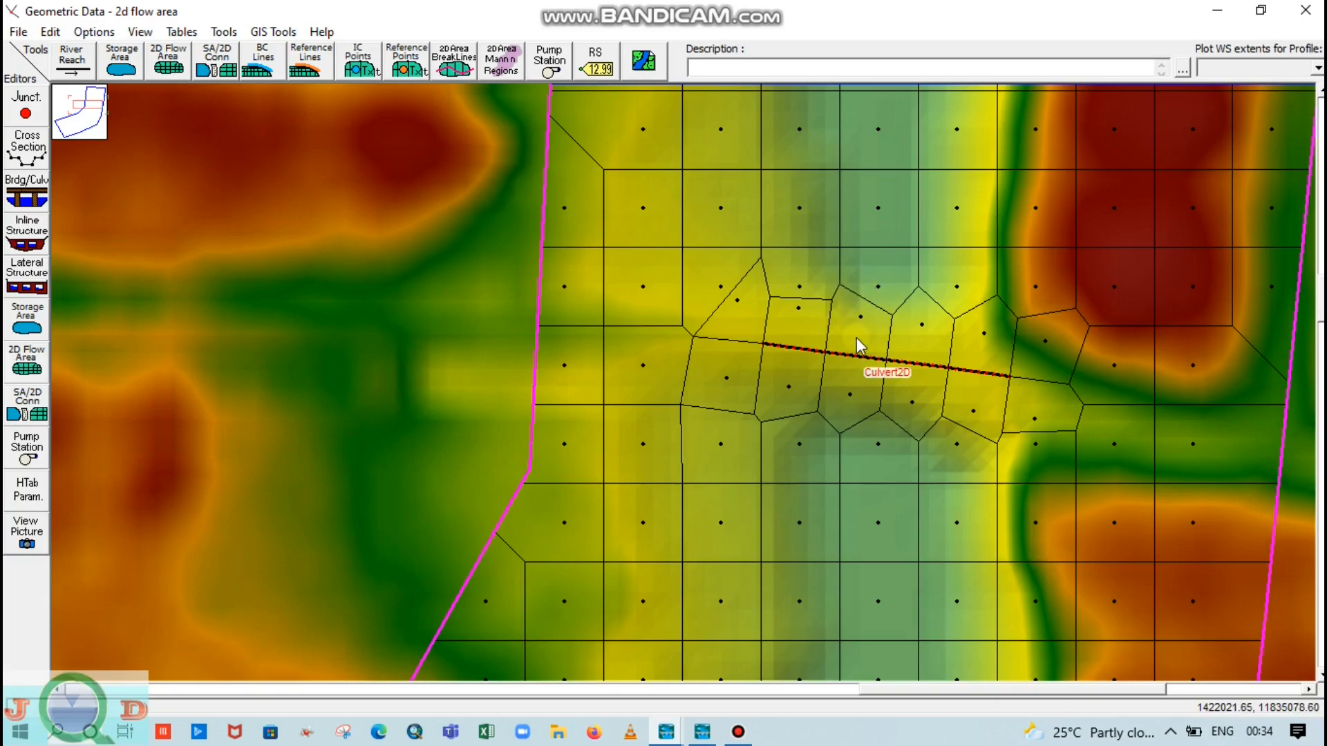
left_click(856, 317)
- Remove two mesh cell points north and three south of the central and eastern part of the Culvert2D connection, then end point removal
left_click(51, 32)
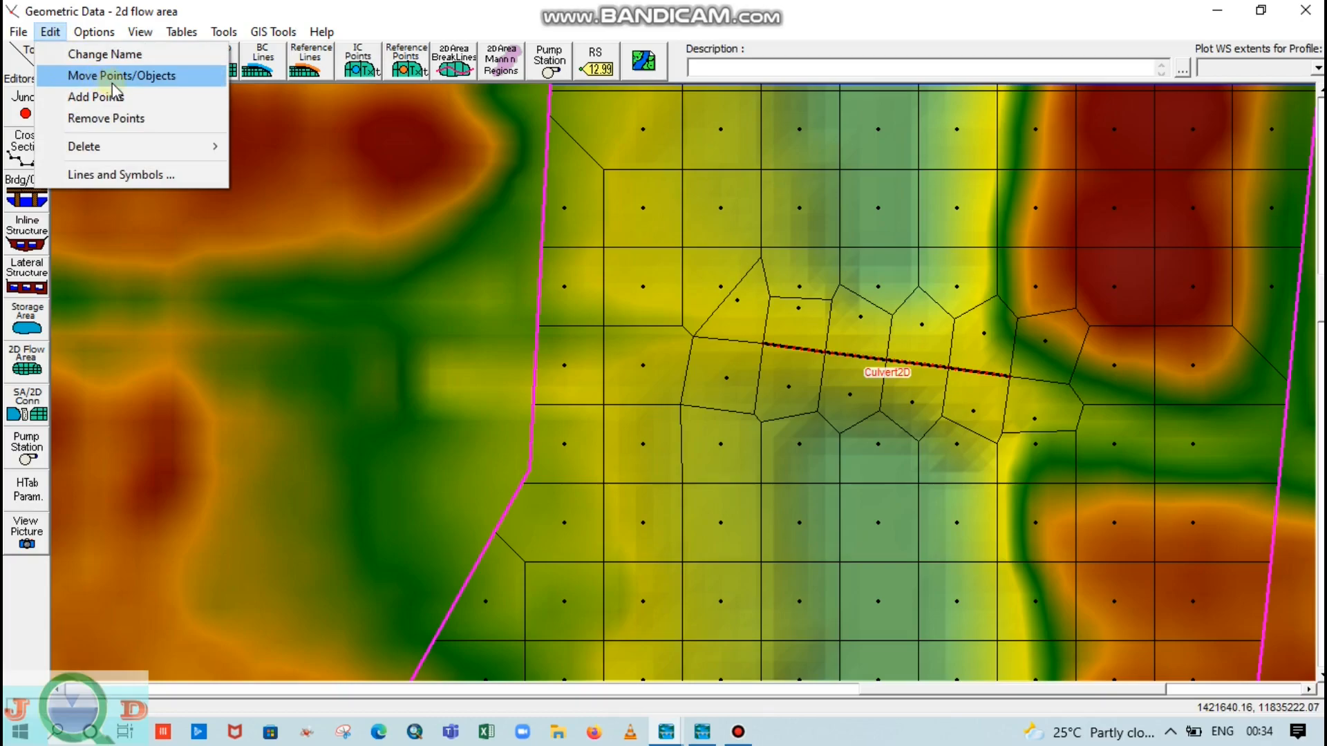
left_click(115, 118)
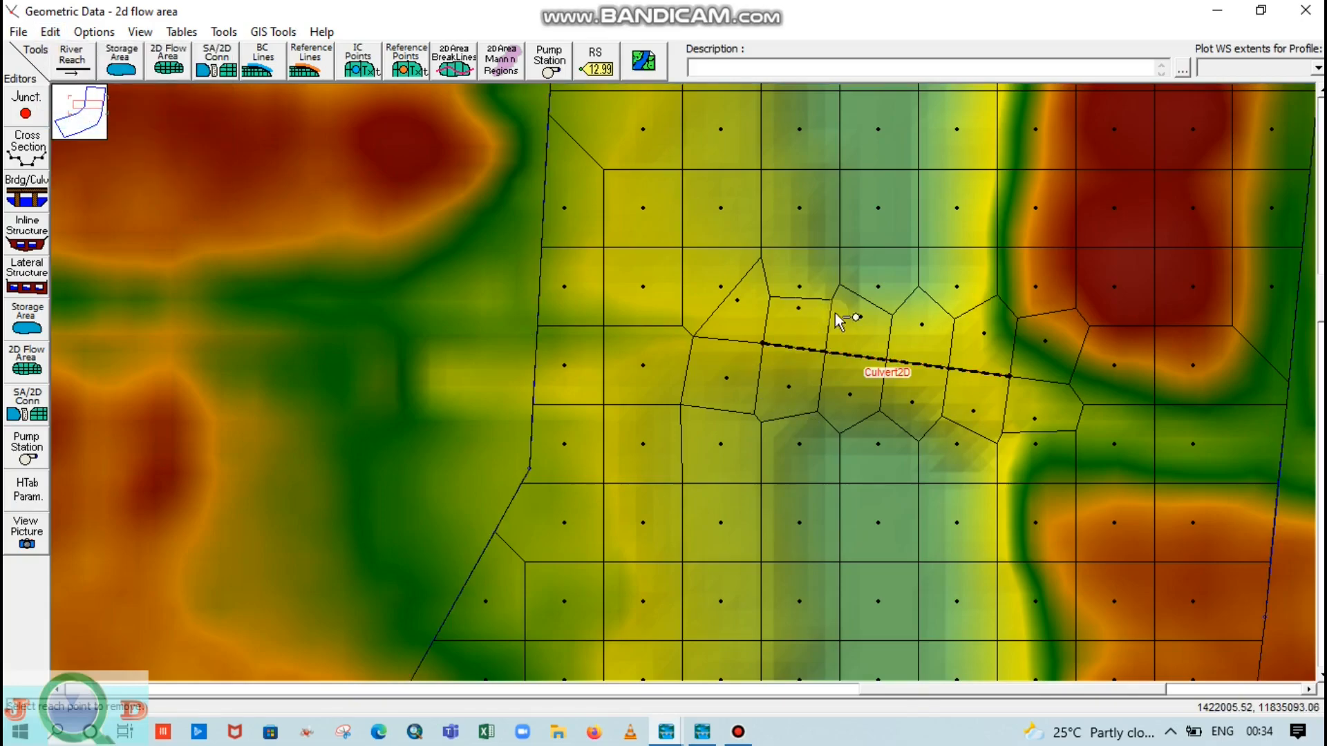
left_click(860, 319)
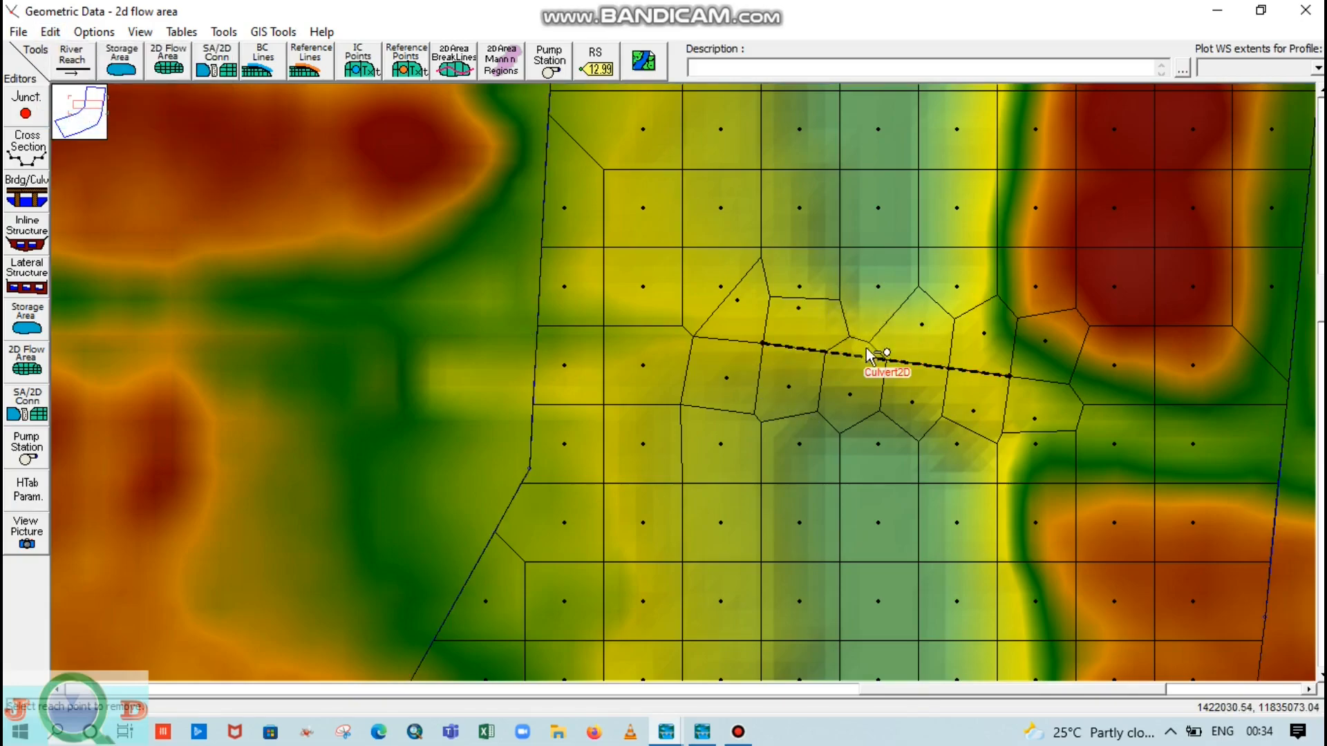
left_click(851, 394)
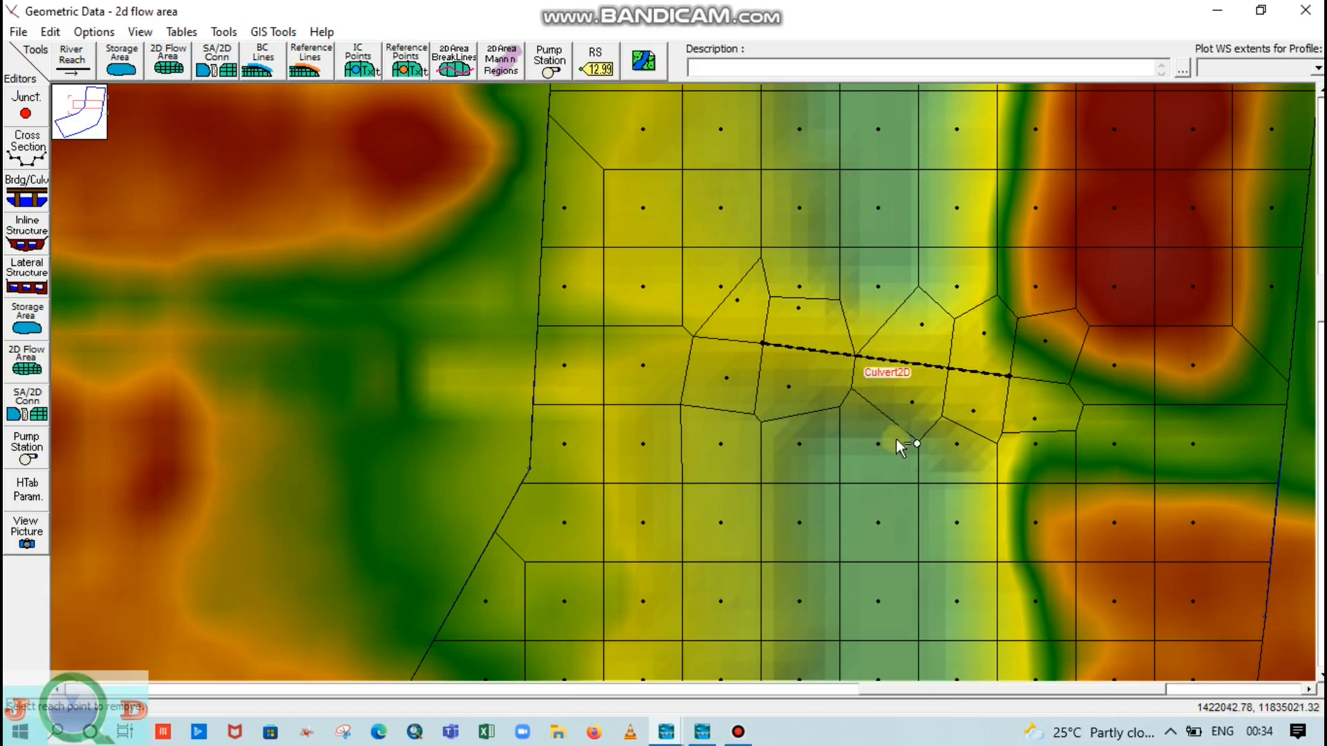
left_click(923, 325)
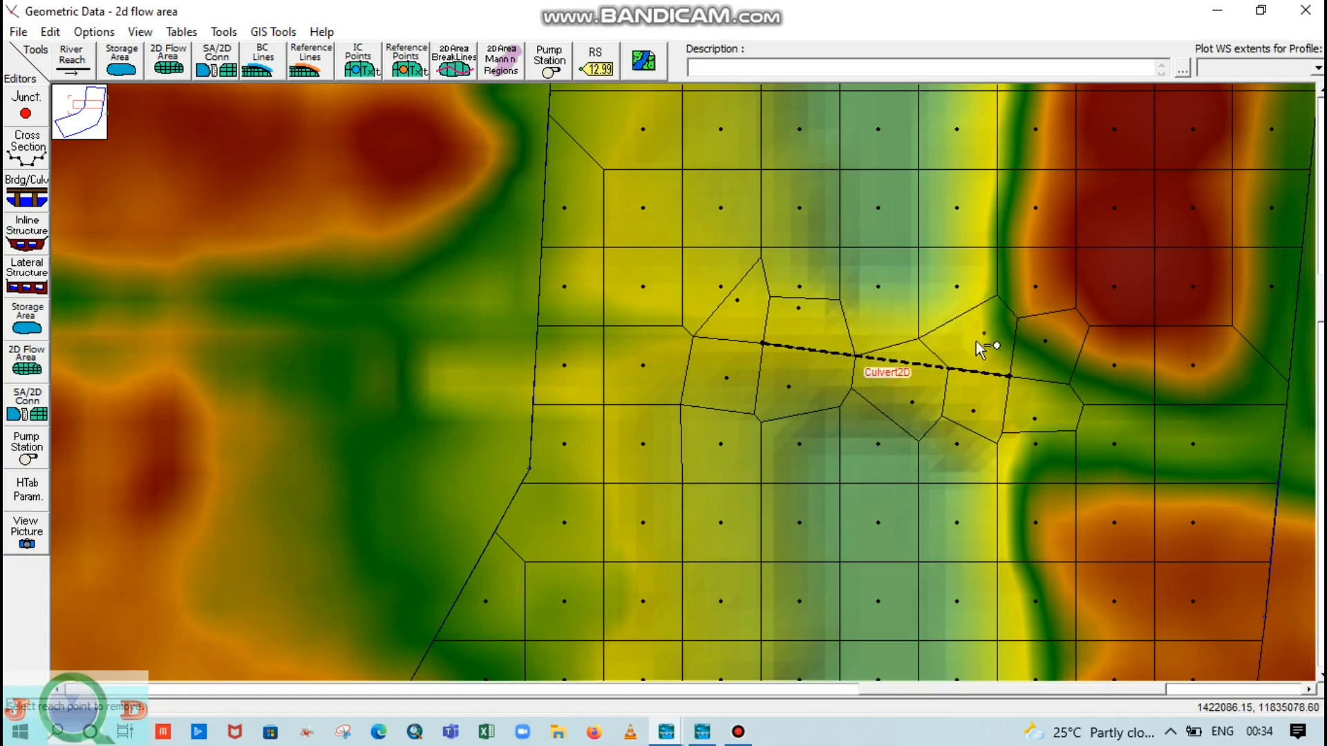
left_click(973, 410)
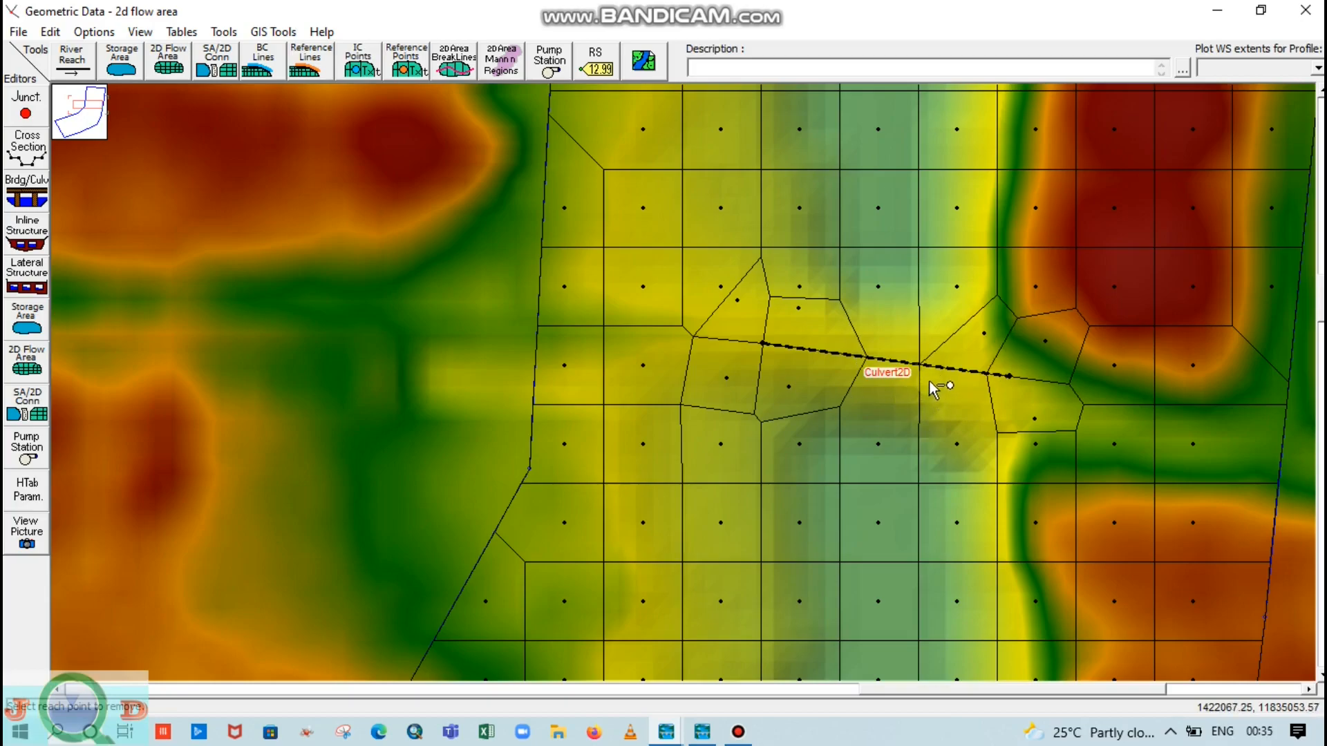
left_click(50, 32)
left_click(92, 119)
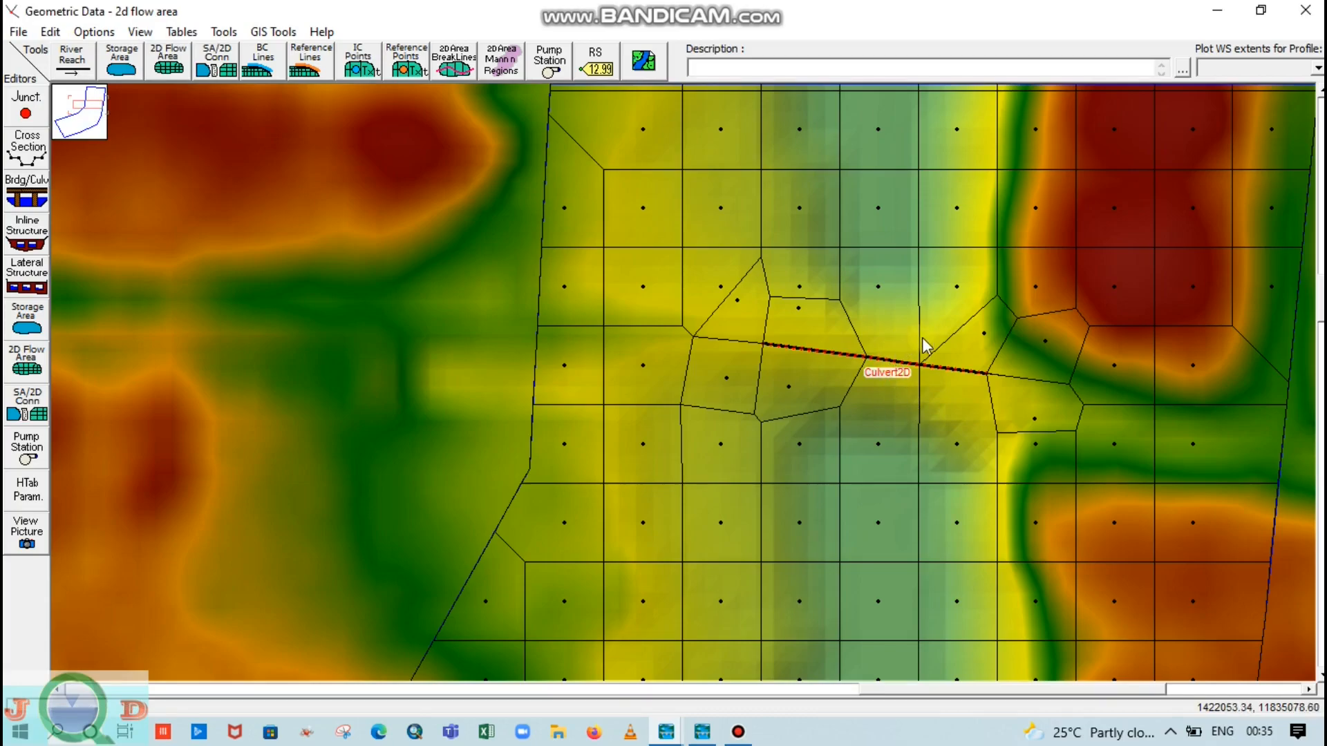
- Open the connection data editor for Culvert2D beside the mesh and check its weir embankment station/elevation table
scroll(916, 372, "up", 1)
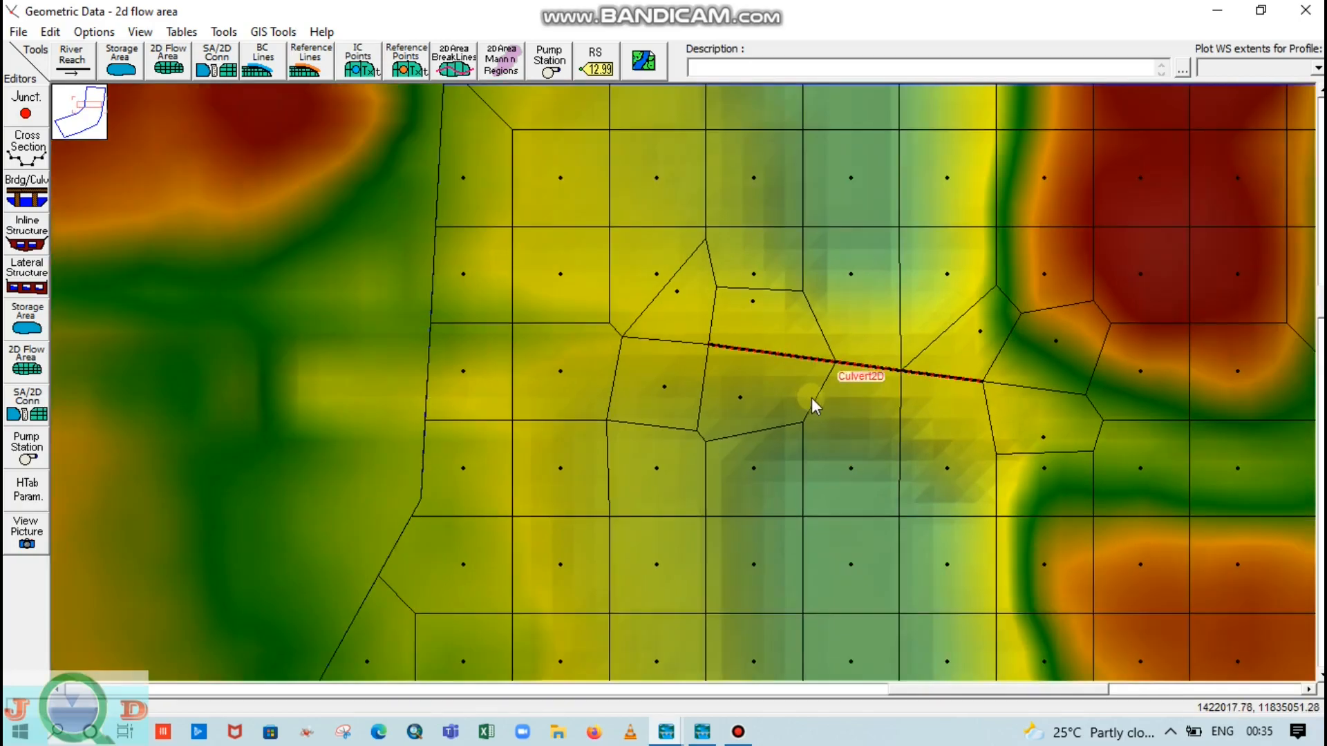
scroll(811, 397, "down", 1)
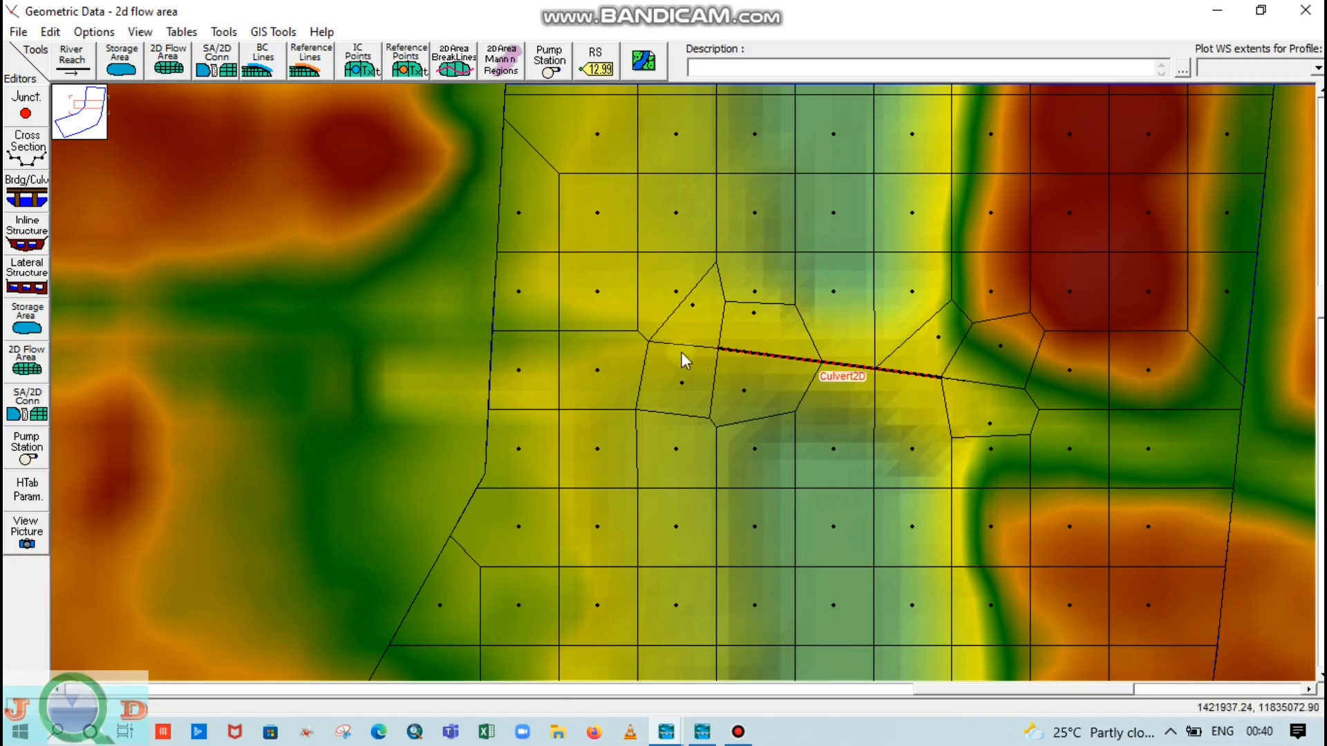
right_click(843, 363)
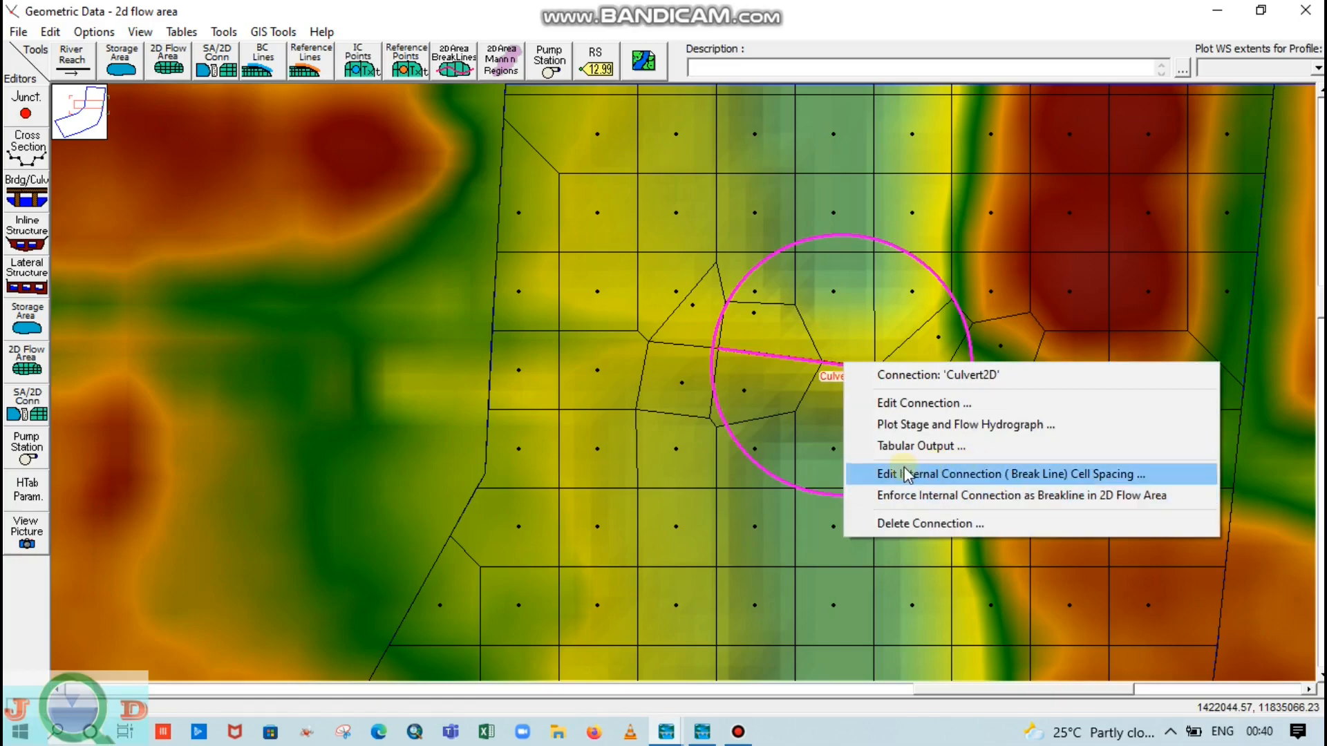
left_click(29, 401)
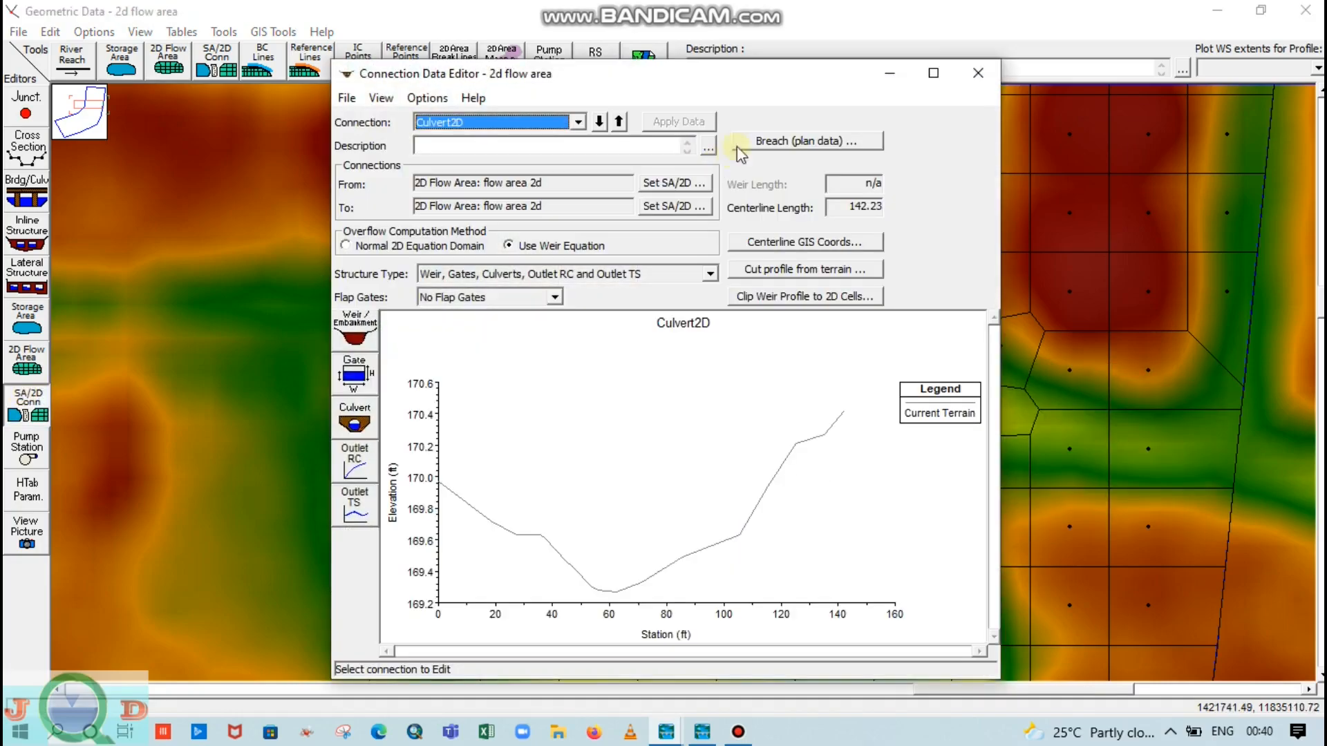
left_click_drag(784, 75, 753, 2)
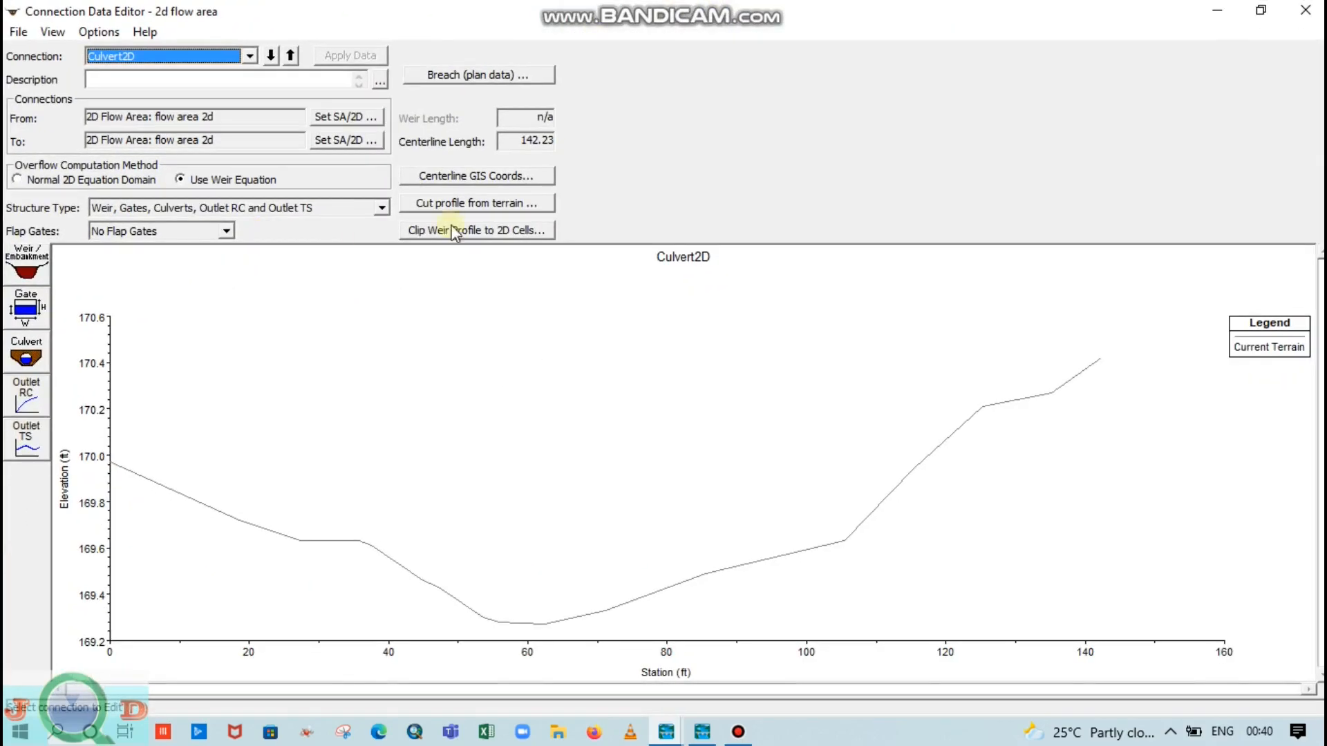
left_click(1261, 9)
left_click_drag(804, 16, 435, 27)
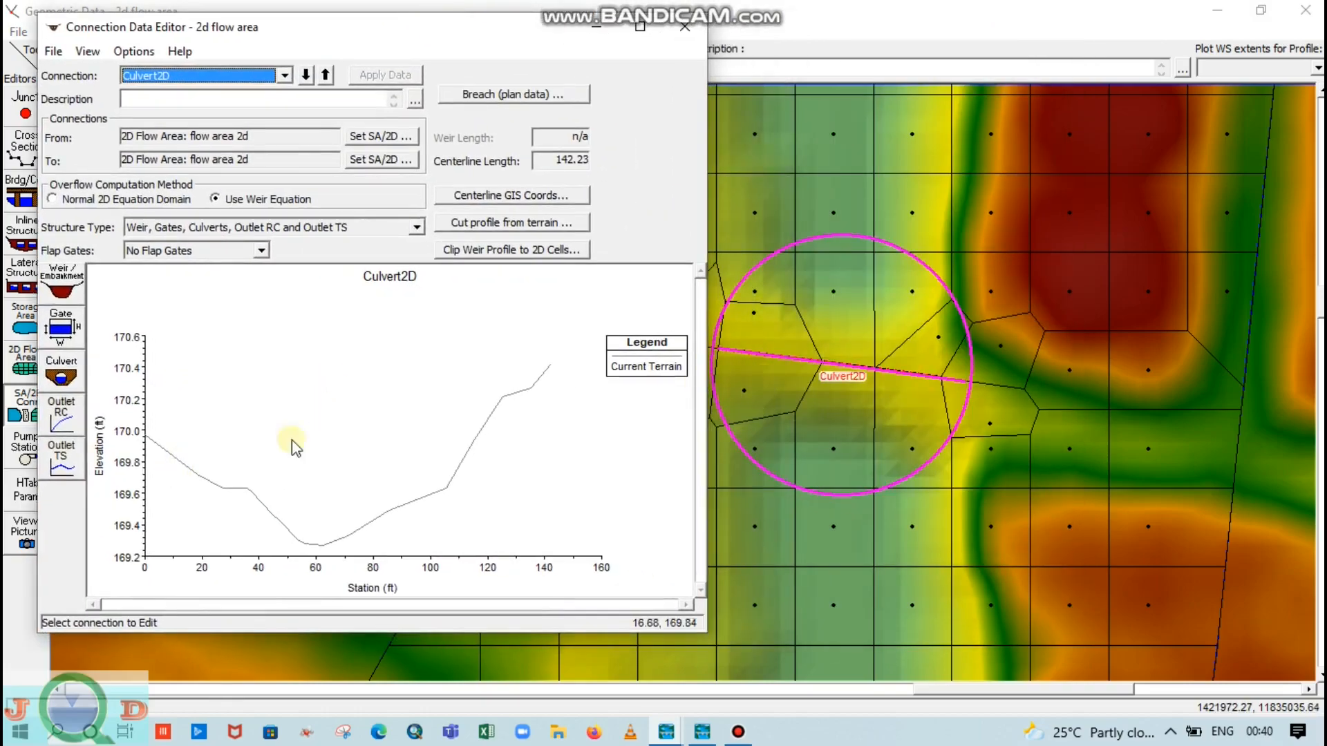
left_click(77, 283)
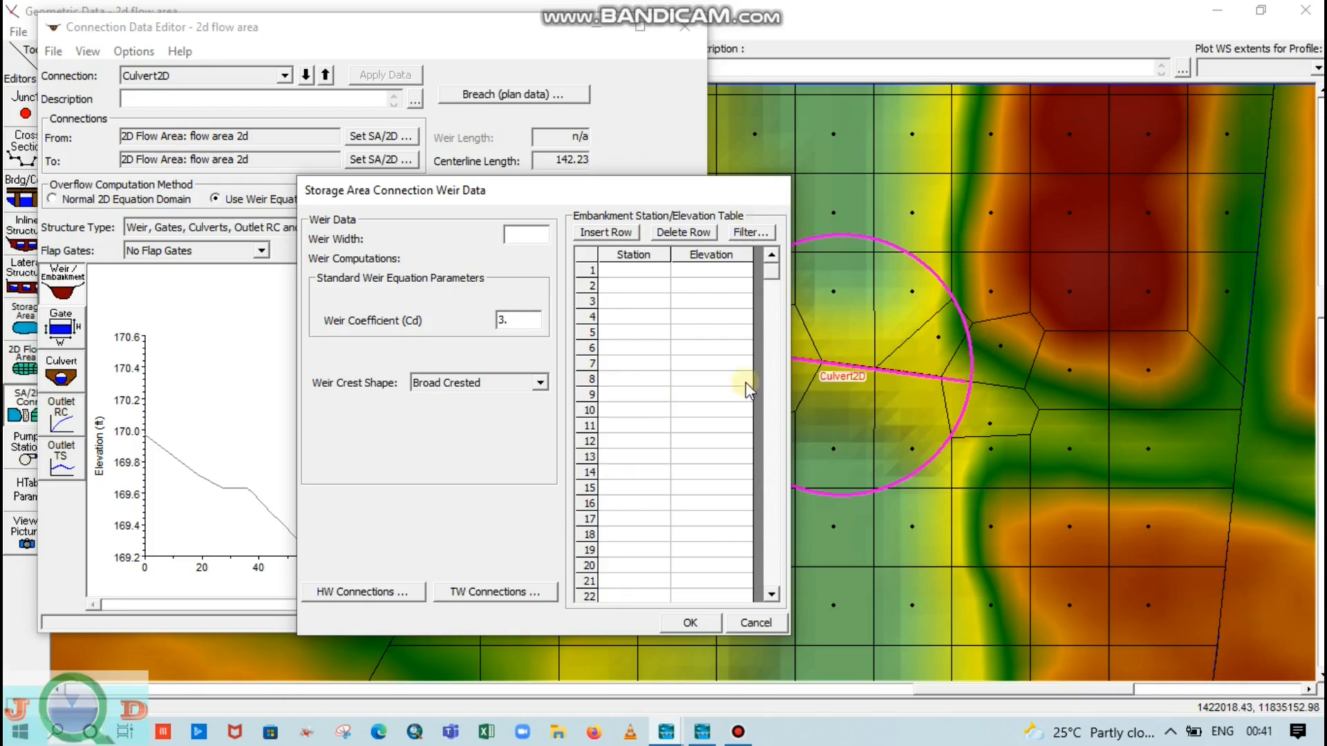
left_click(688, 622)
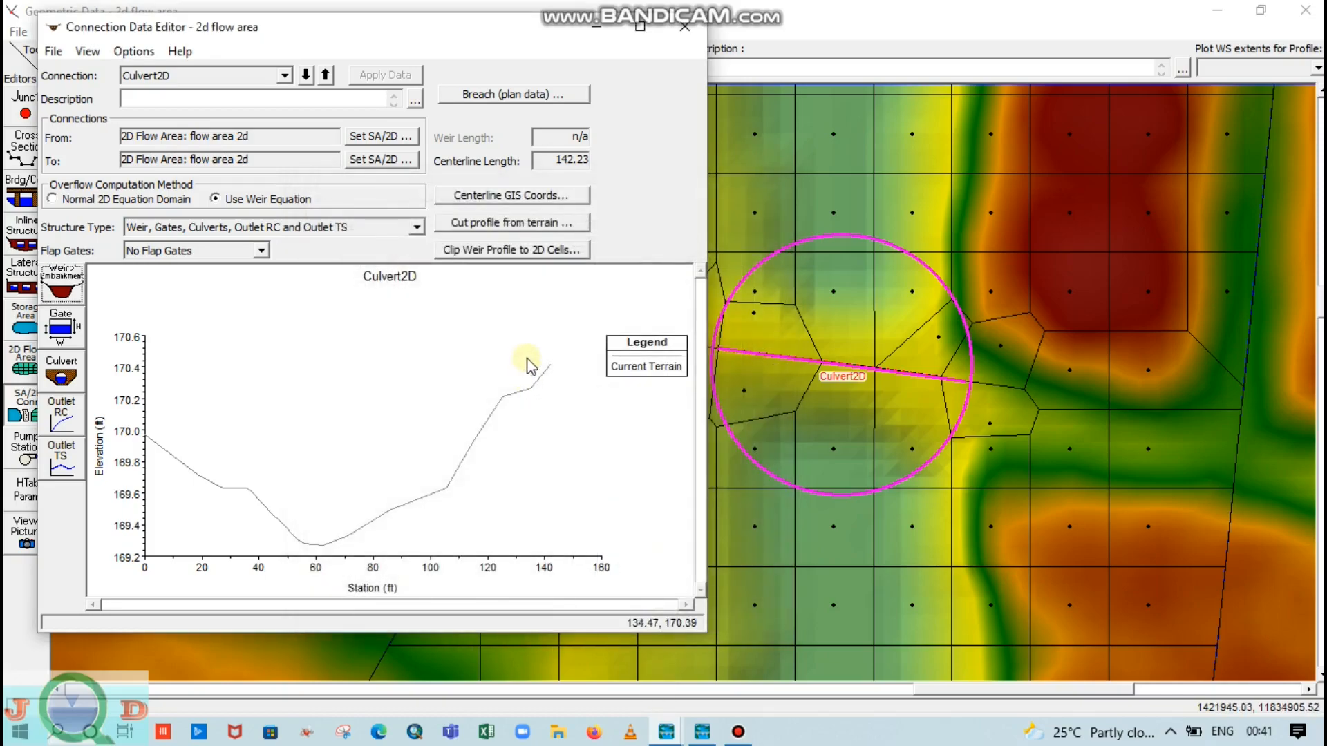
- Cut the Culvert2D weir profile from the terrain and enlarge the editor to full screen
left_click(517, 223)
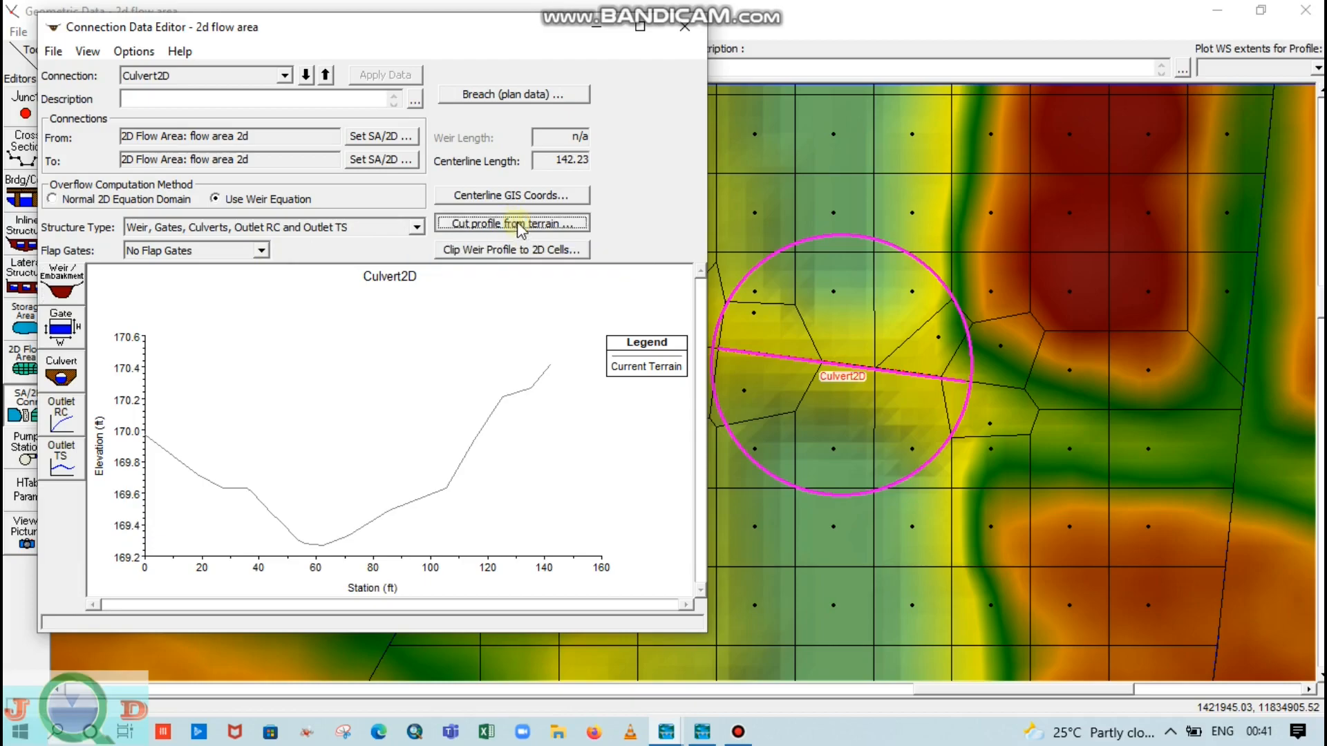
left_click(717, 429)
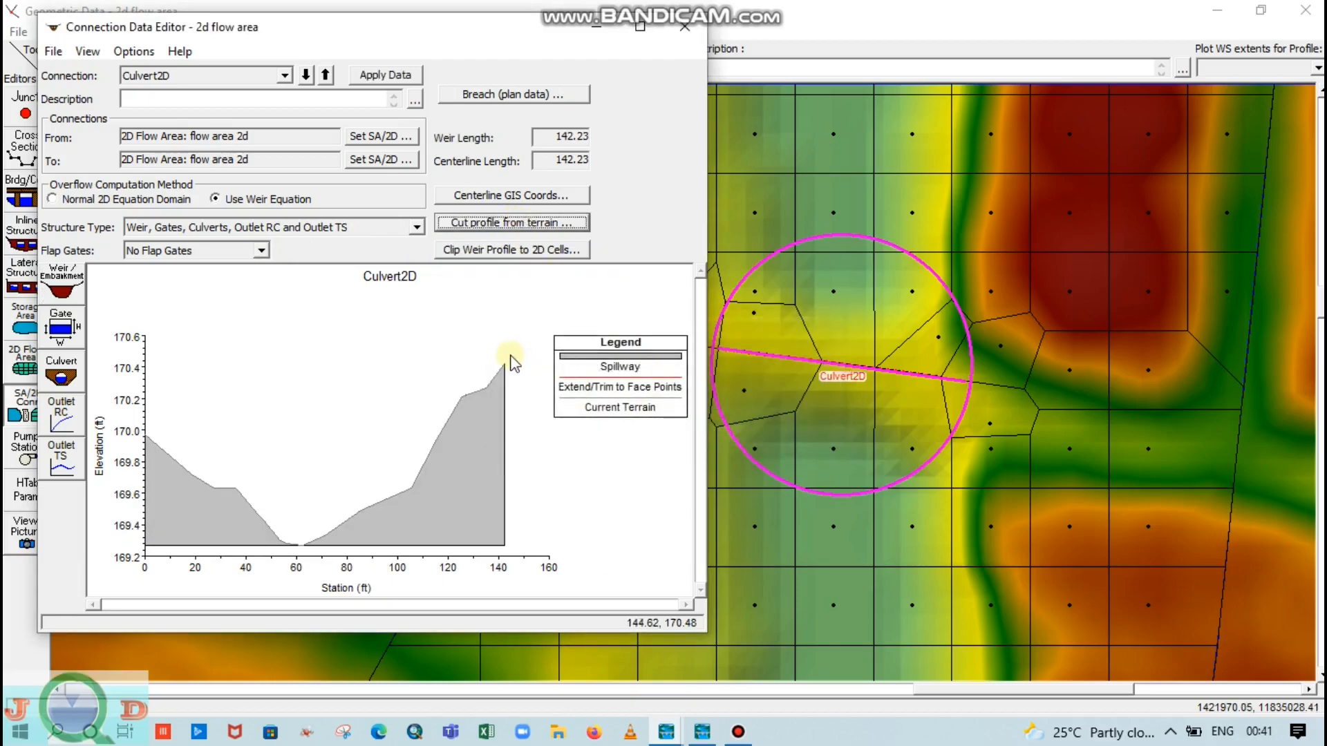
left_click(637, 30)
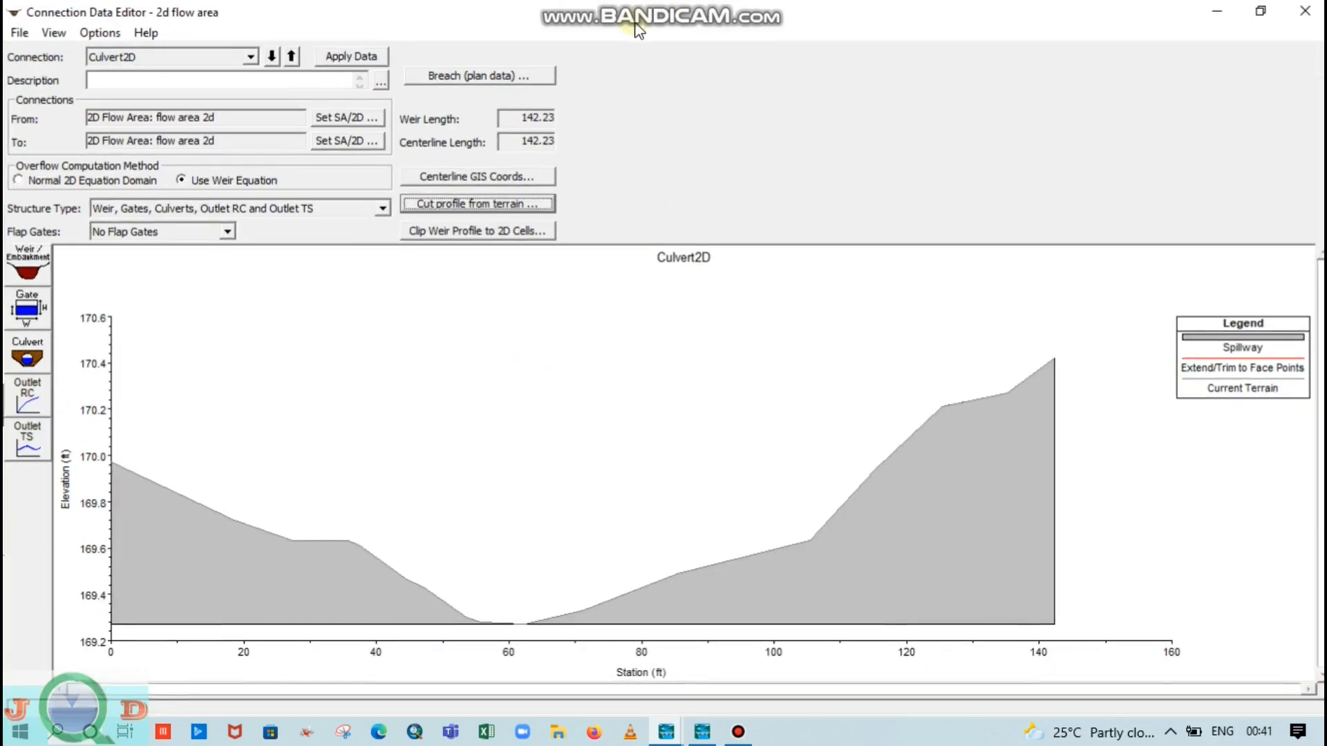
- Bring up the Culvert2D weir data, switch to RAS Mapper and measure the road width from south to north at the culvert crossing
left_click(37, 254)
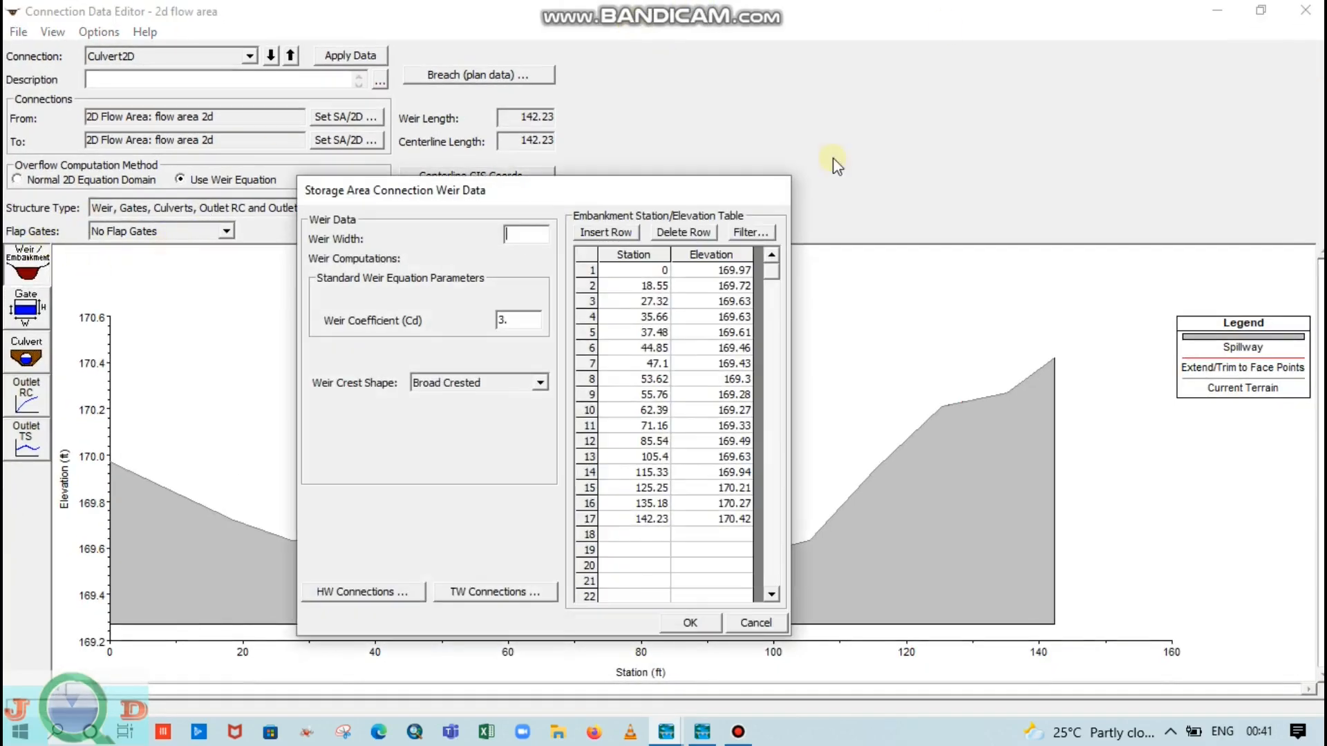
left_click(528, 235)
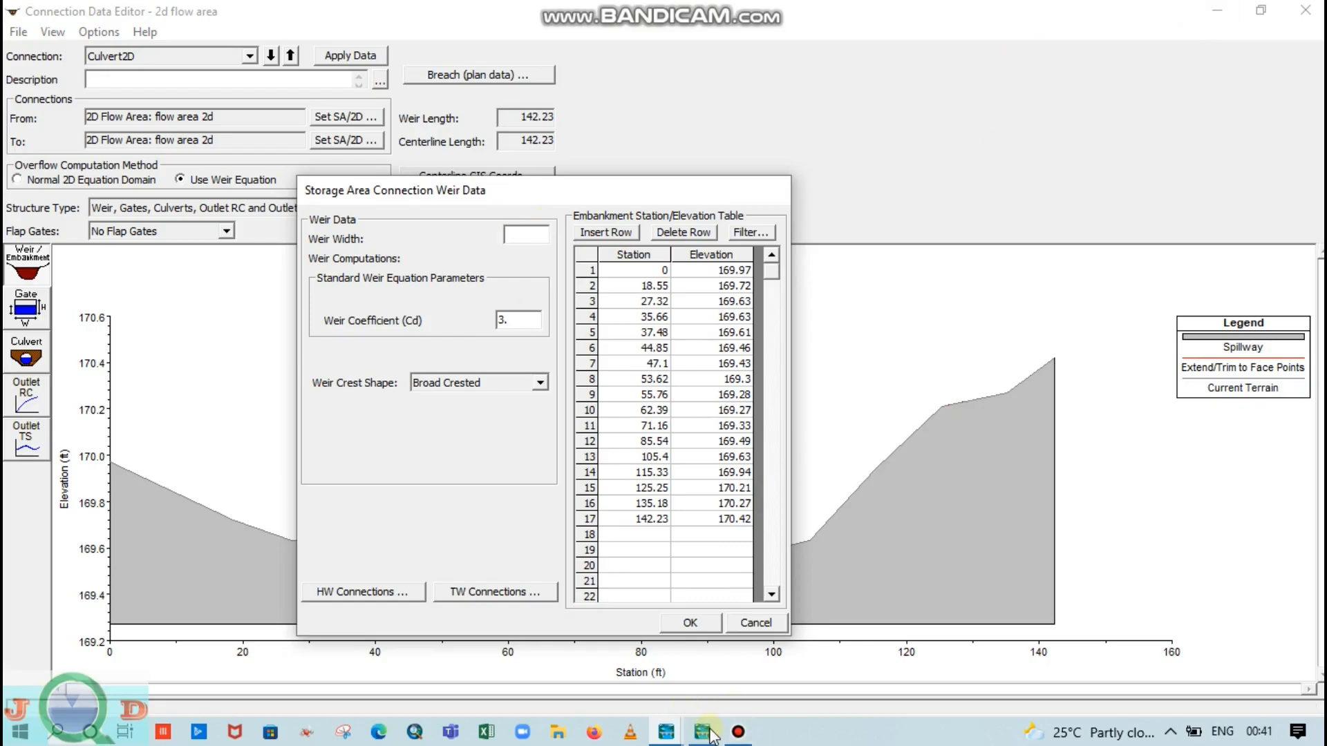
left_click(725, 674)
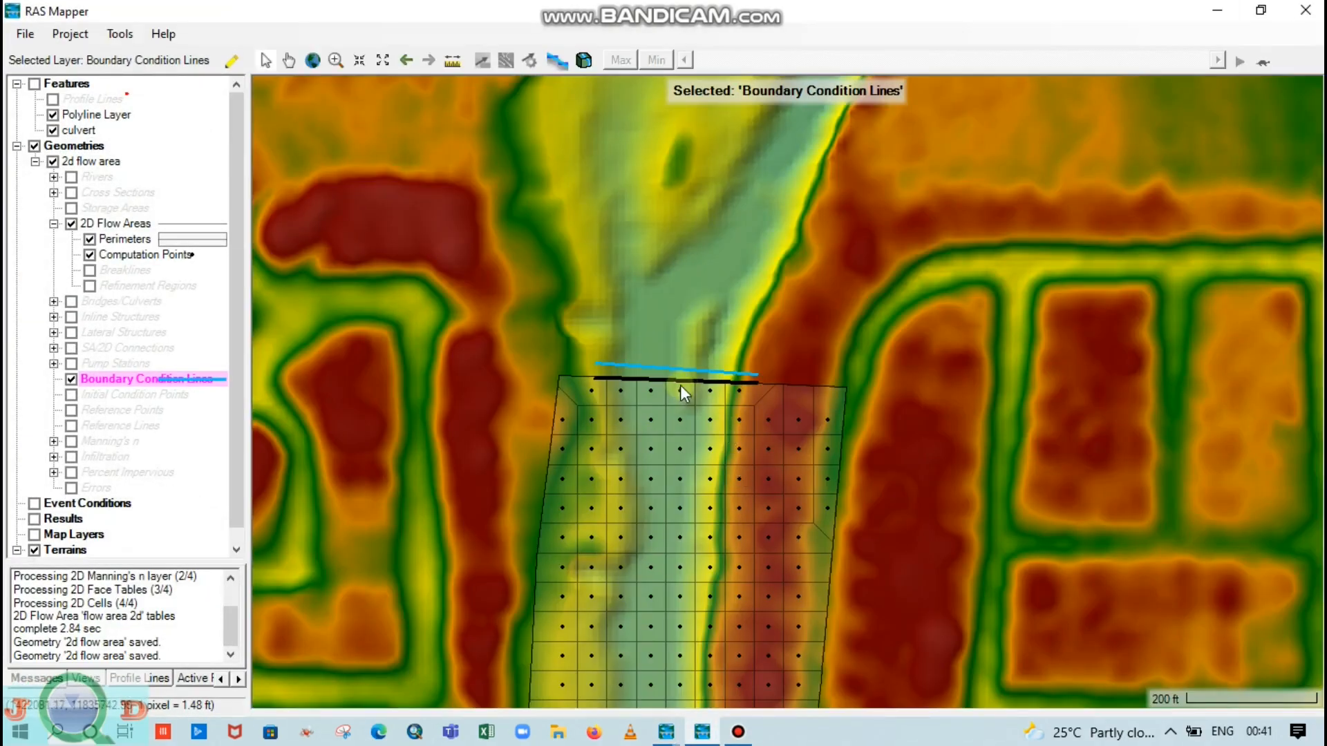
scroll(688, 365, "down", 2)
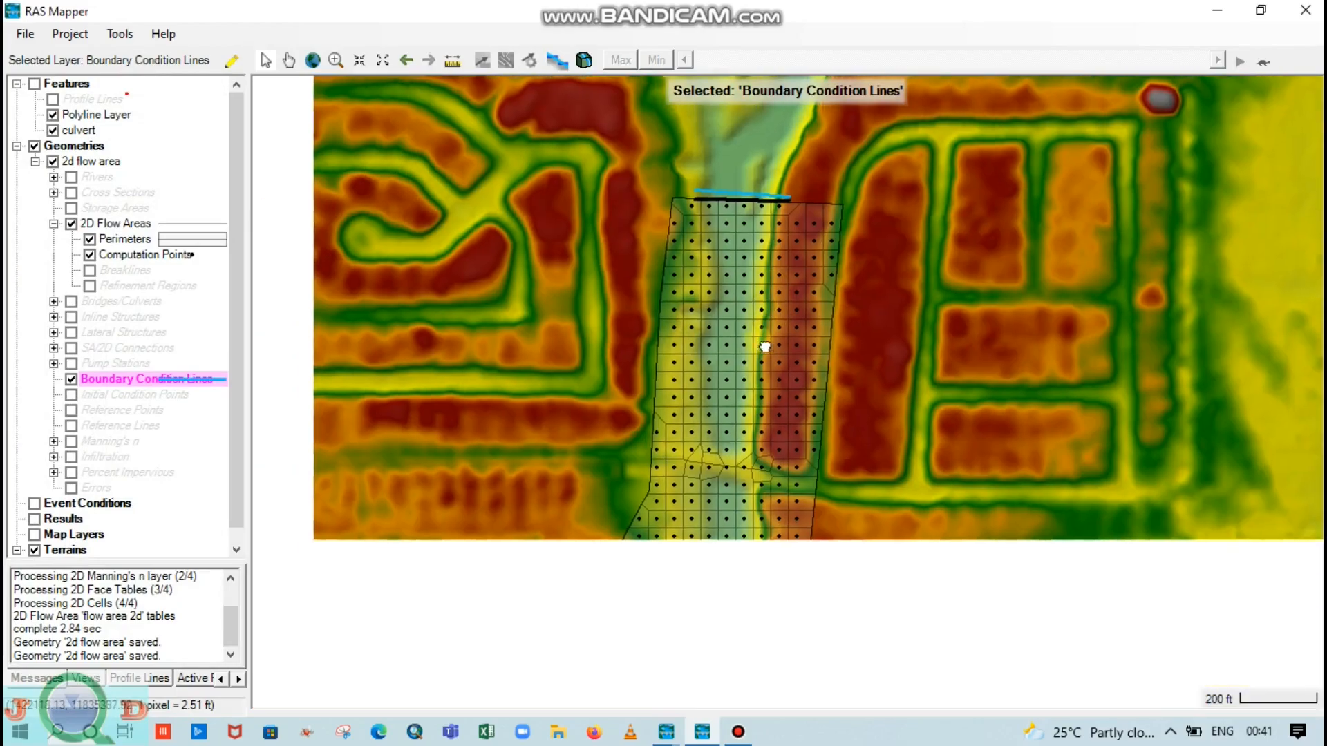
scroll(751, 448, "up", 3)
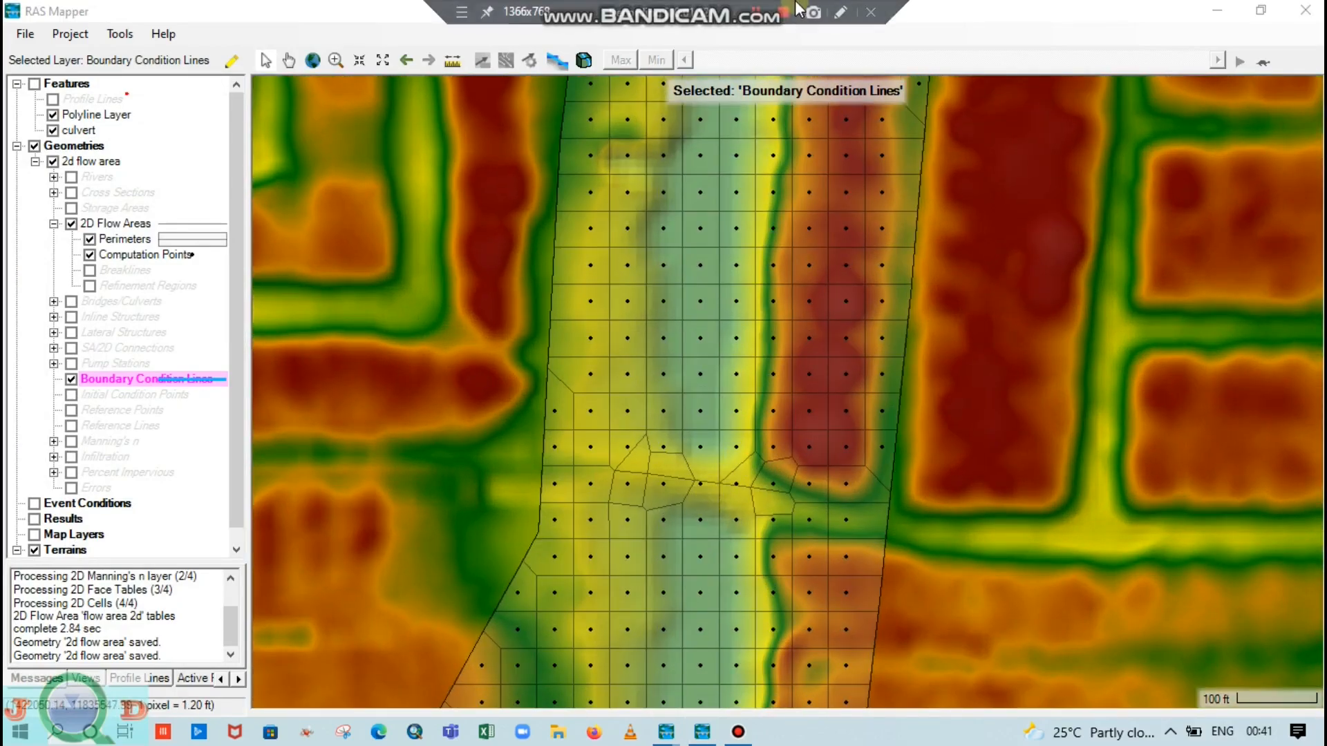
left_click(451, 62)
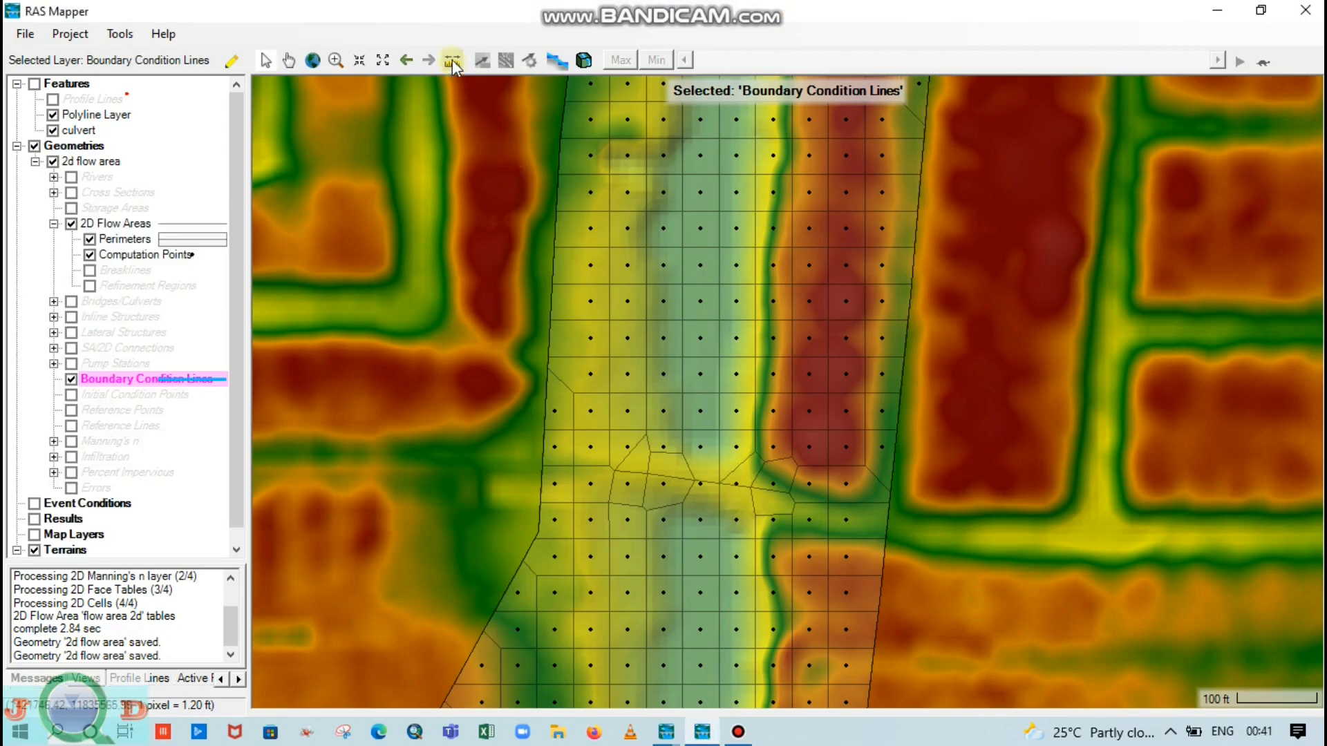
scroll(714, 496, "up", 1)
scroll(715, 496, "up", 1)
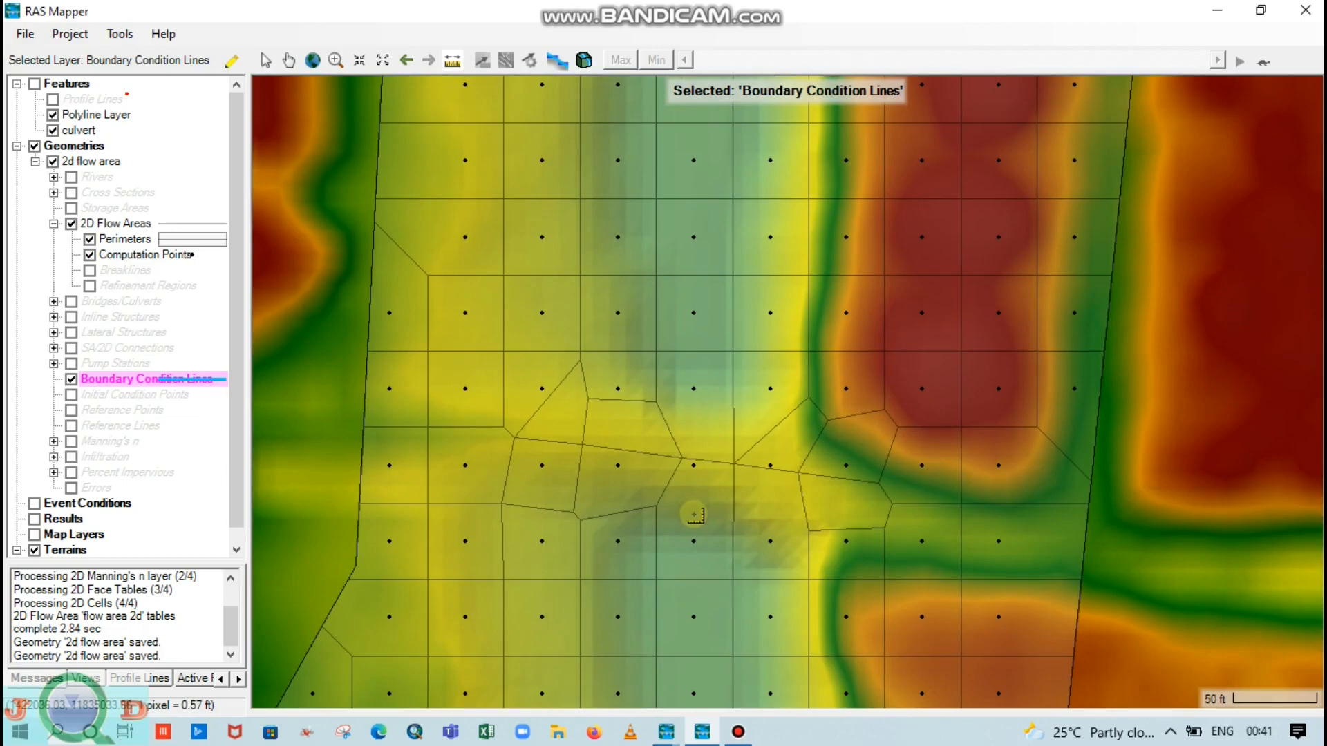
double_click(697, 424)
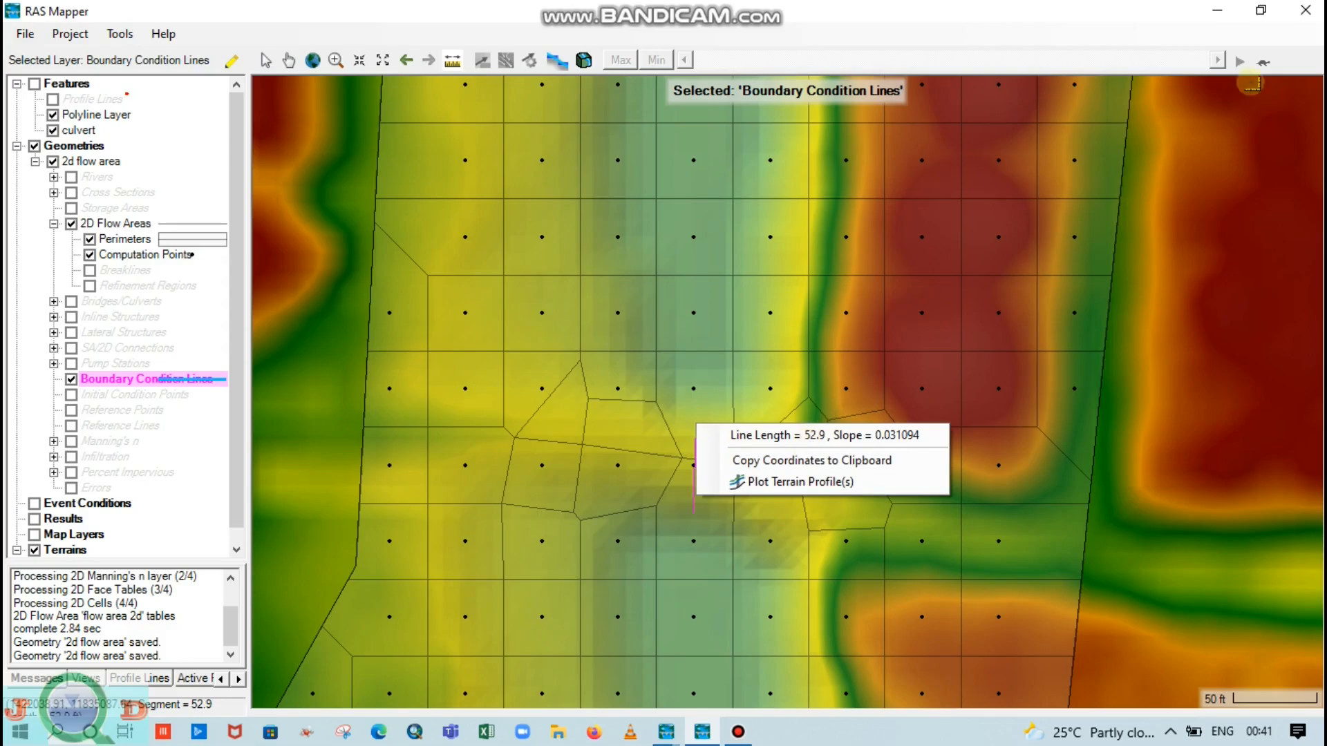
- Return to the Culvert2D weir data, set the weir width to 53 ft and accept it
left_click(1217, 10)
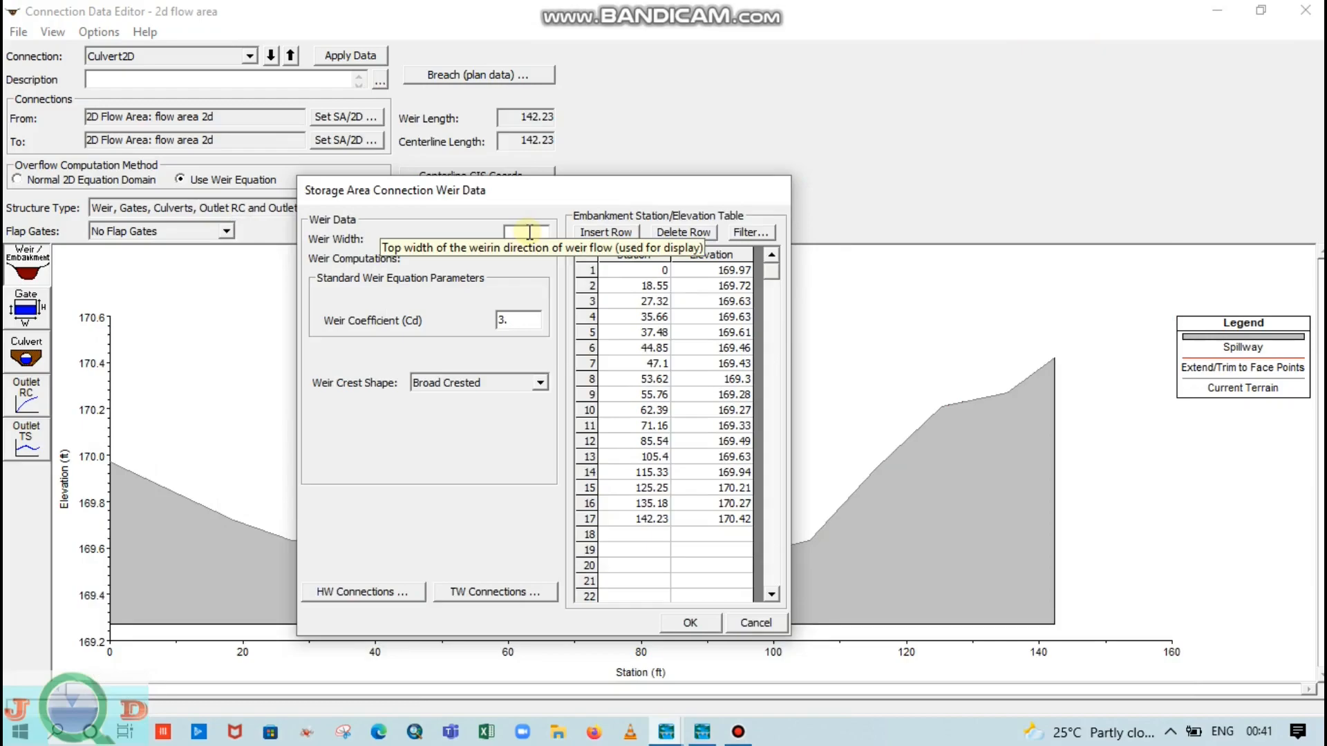
type("53")
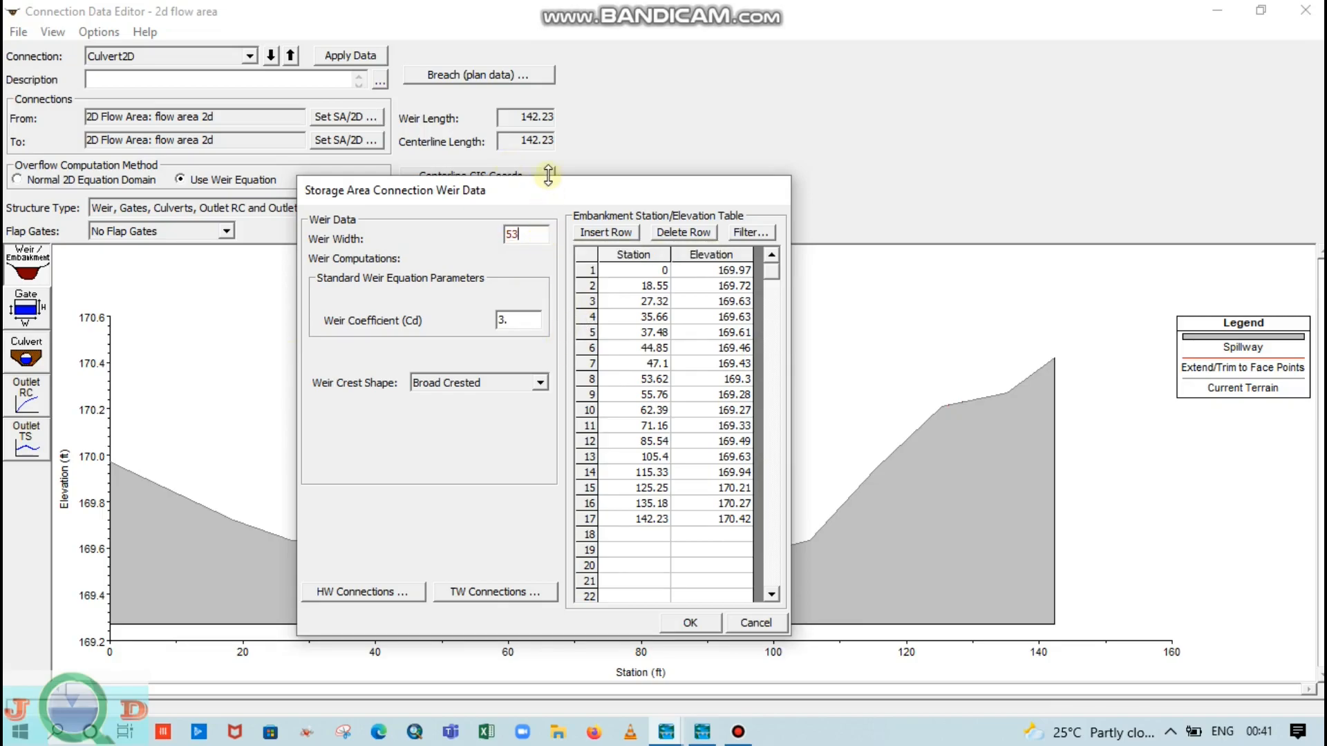
key("BackSpace")
left_click(695, 622)
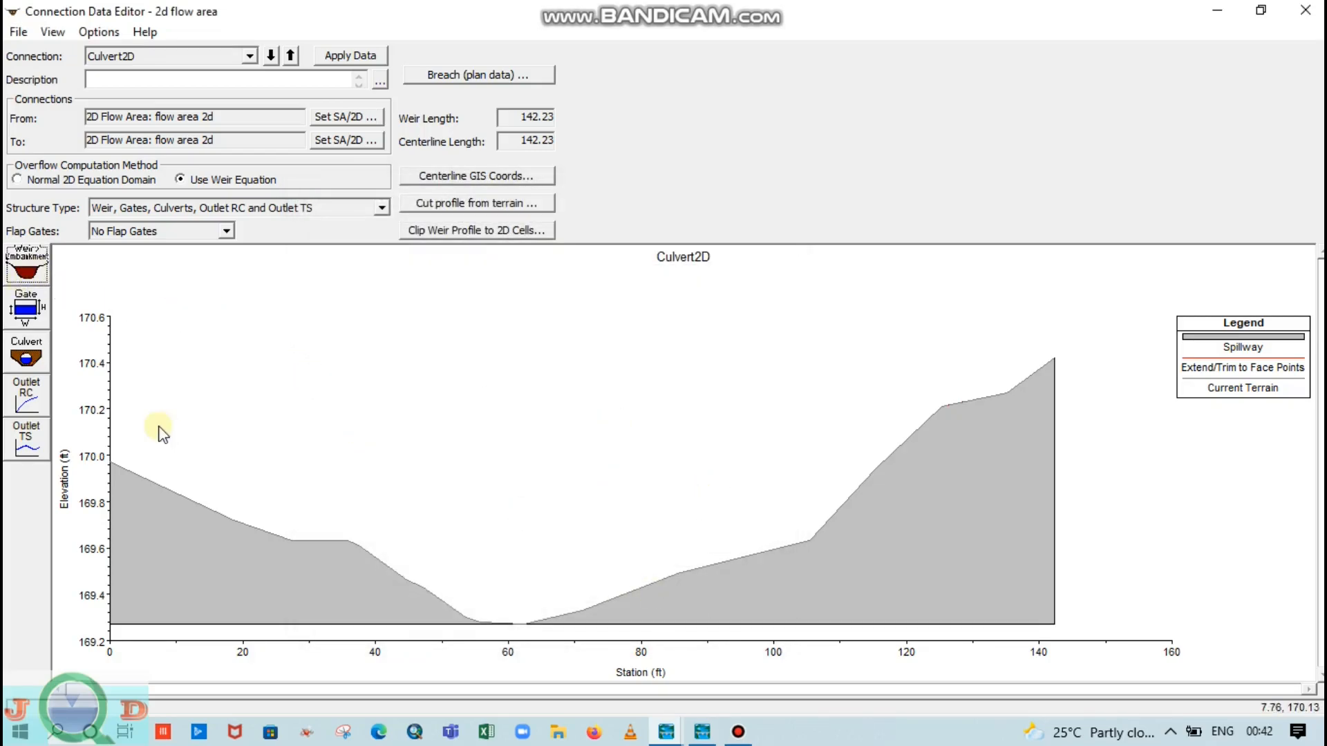
- Define Culvert #1 as a circular concrete pipe with square edge entrance with headwall, diameter 2 ft and length 56 ft
left_click(40, 355)
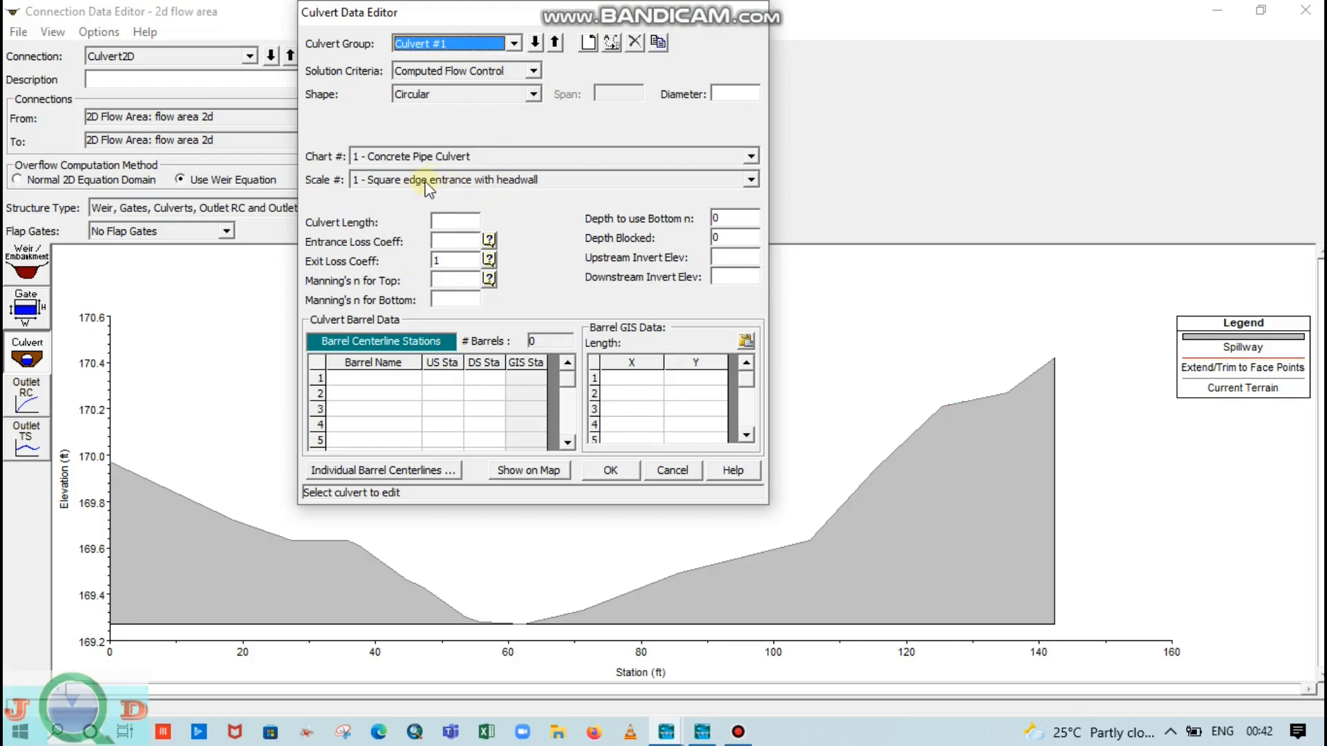
left_click(749, 181)
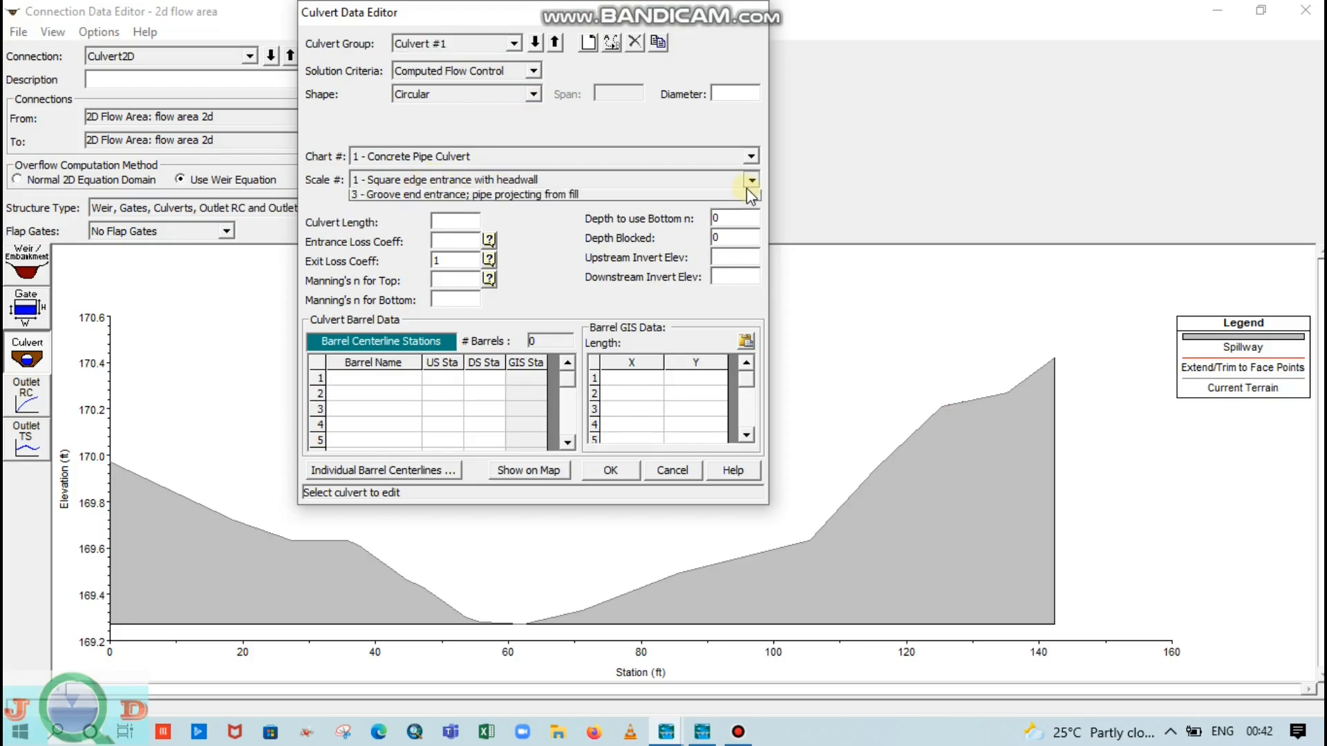
left_click(749, 183)
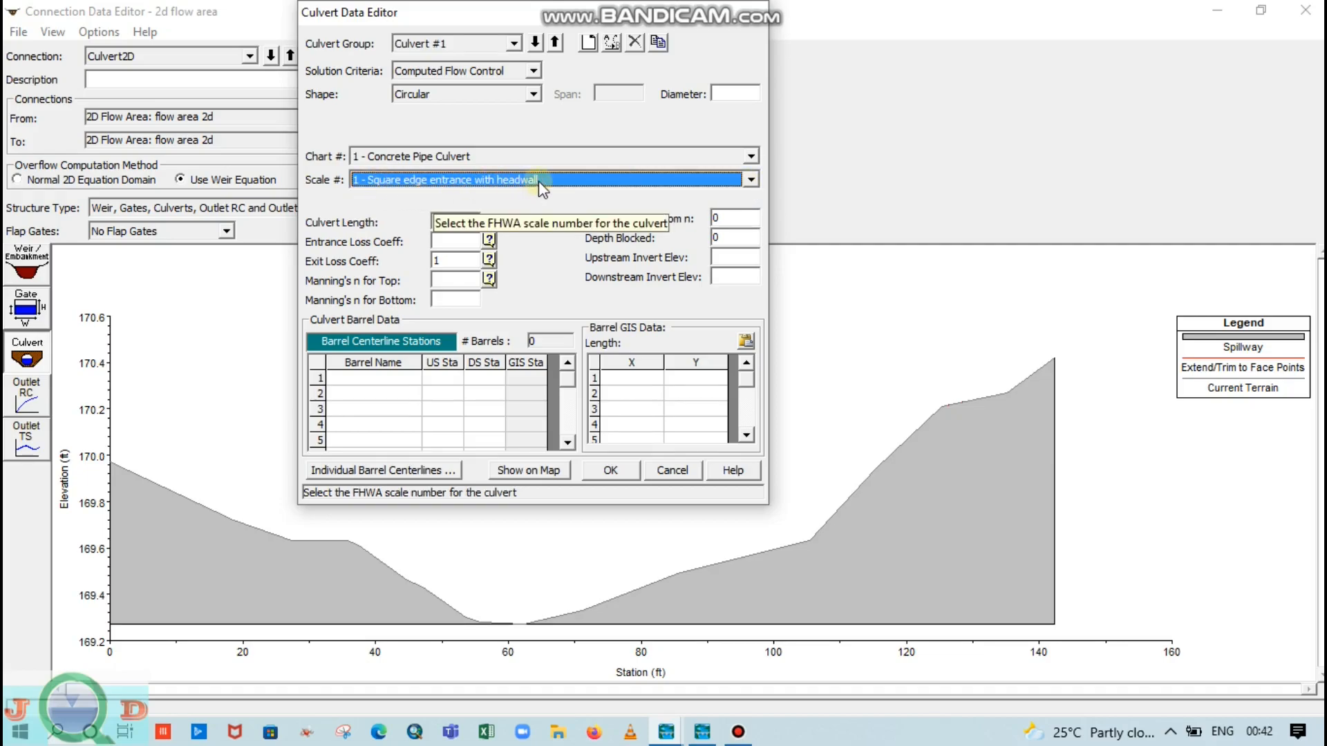
left_click(716, 94)
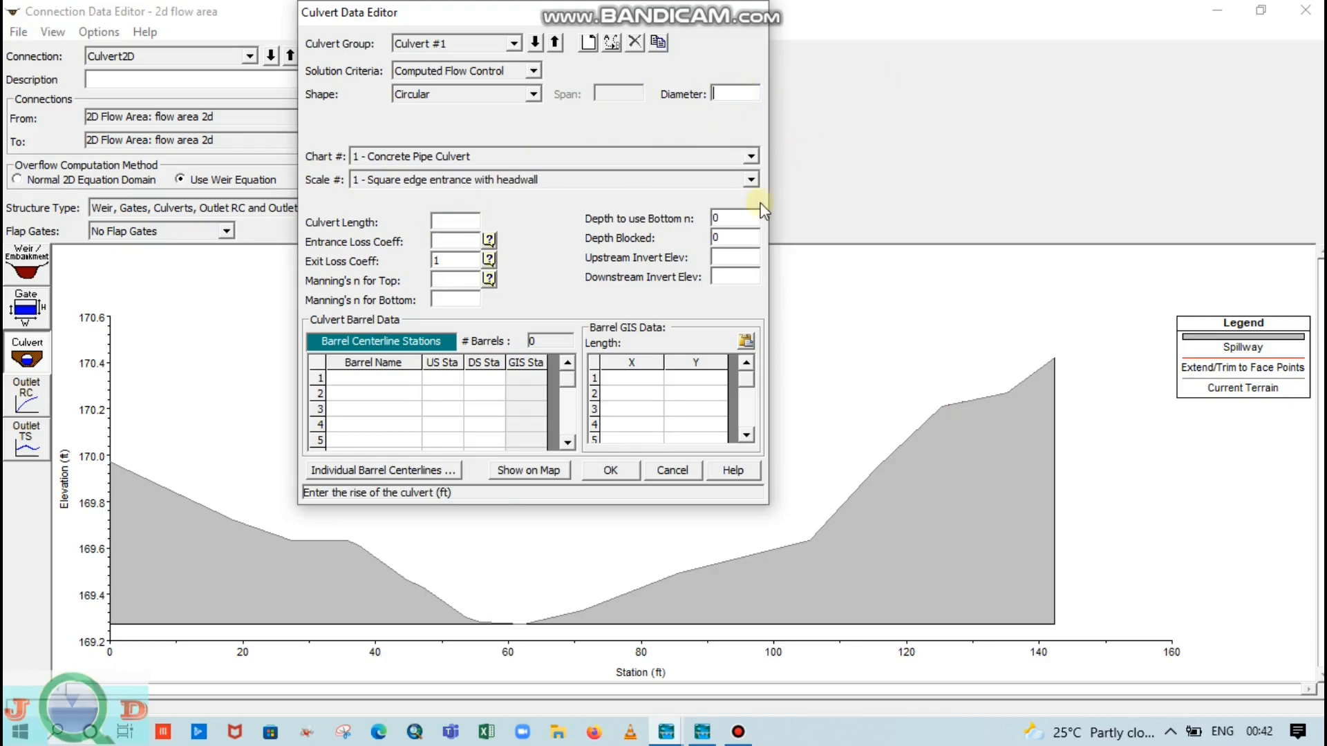
type("2")
left_click(460, 222)
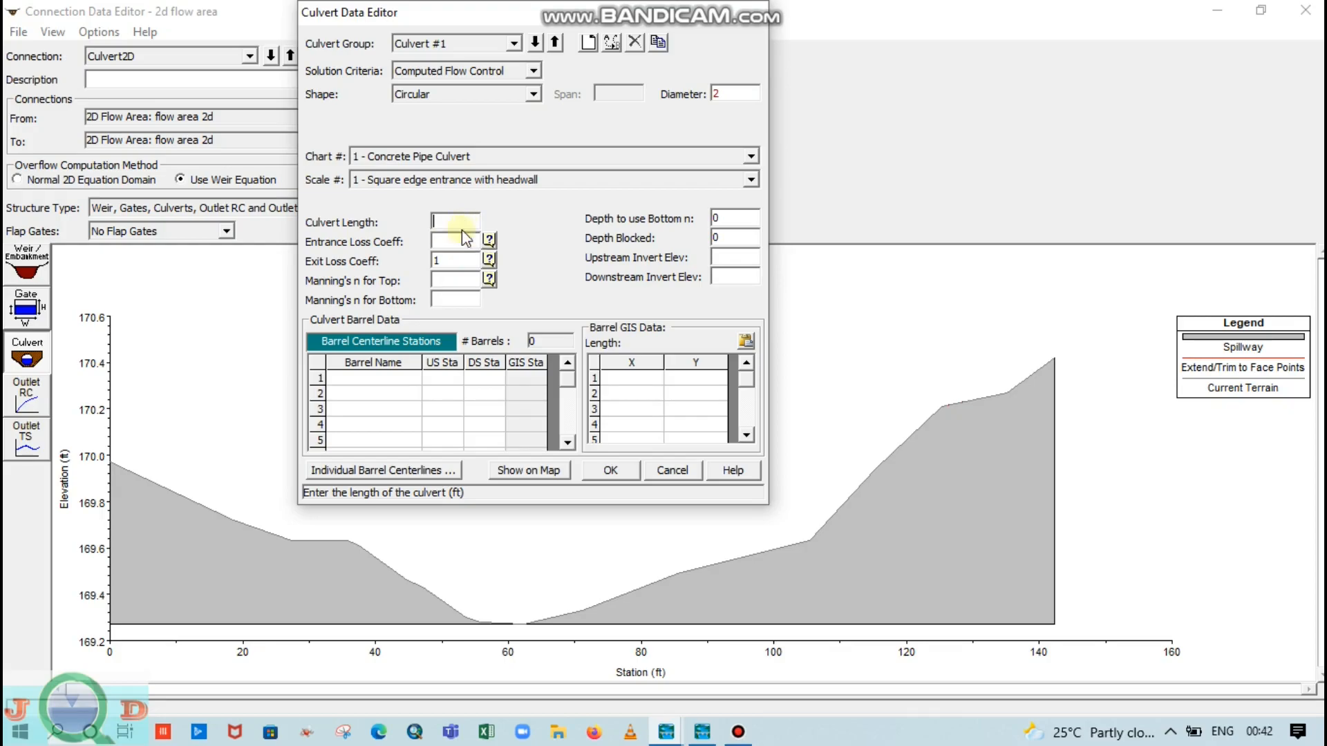
type("56")
- Enter an entrance loss coefficient of 0.3 and Manning's n of 0.013 for top and bottom, then cancel the culvert data
left_click(465, 241)
type("0.3")
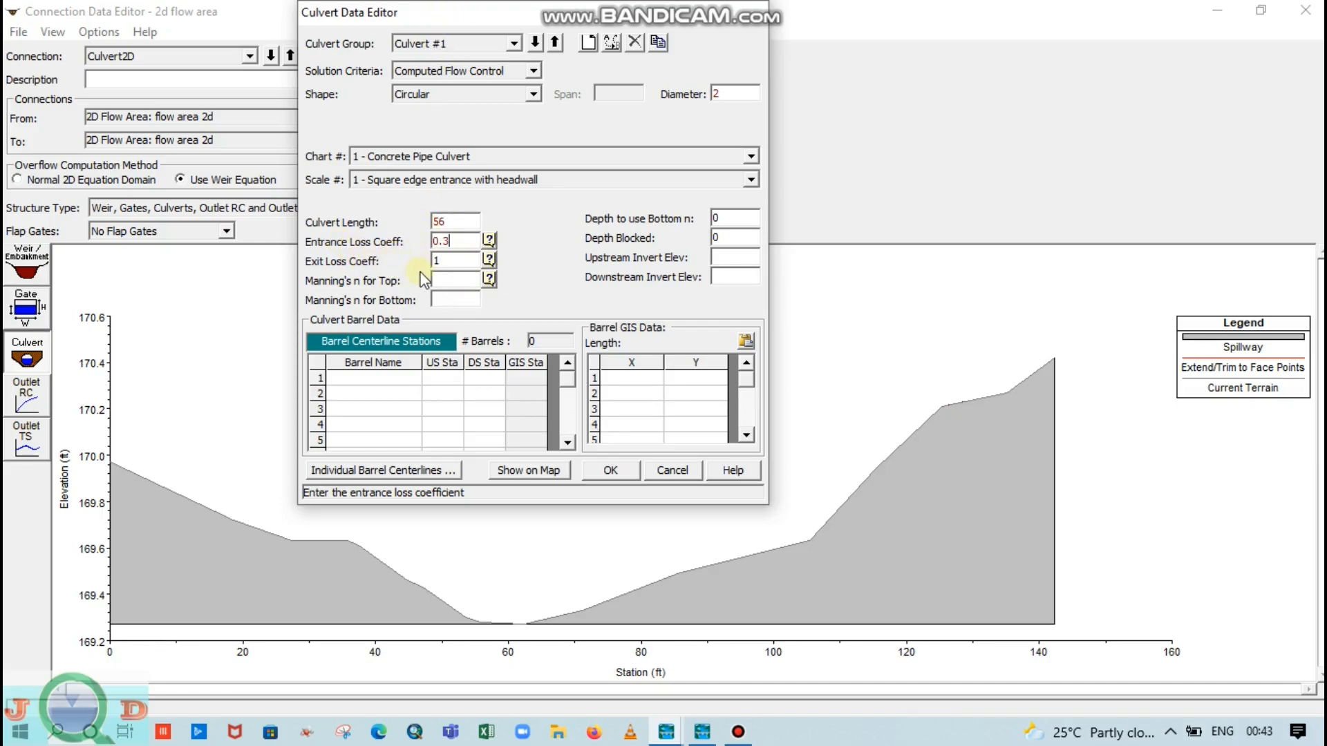
left_click(441, 280)
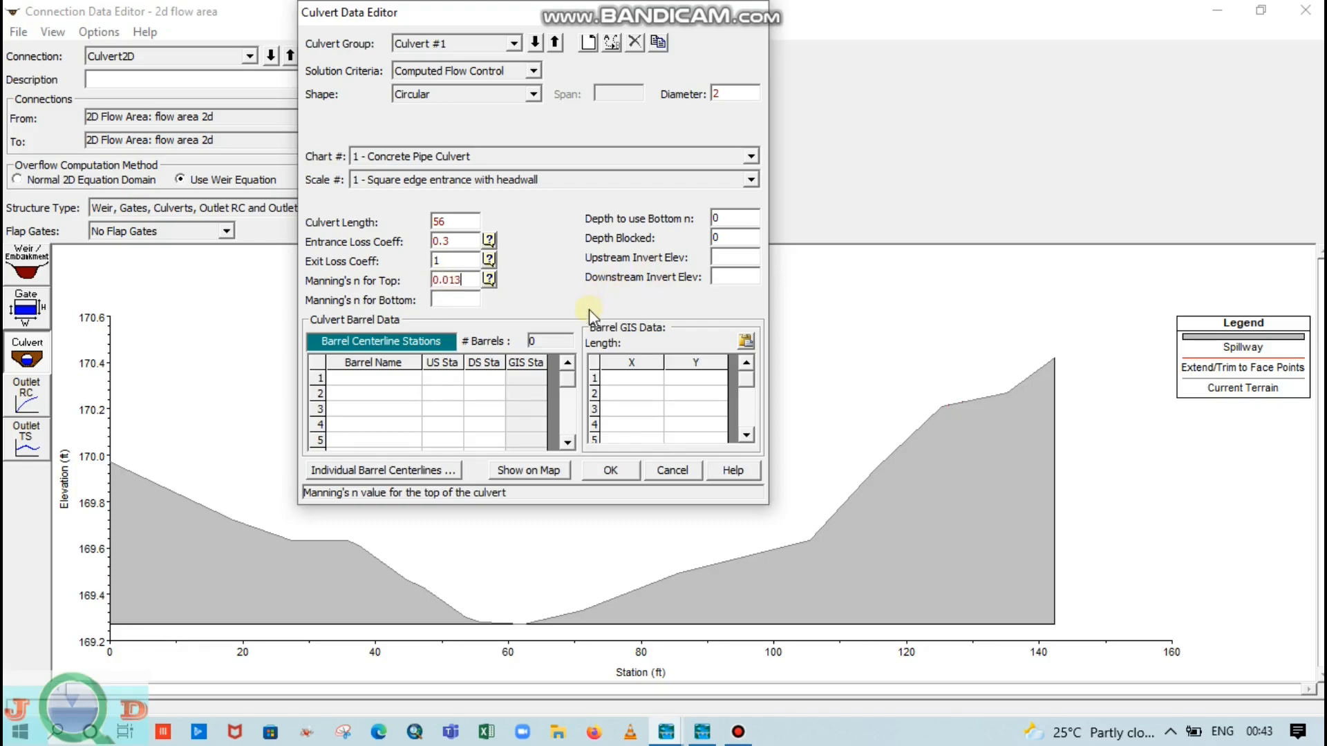
left_click(473, 298)
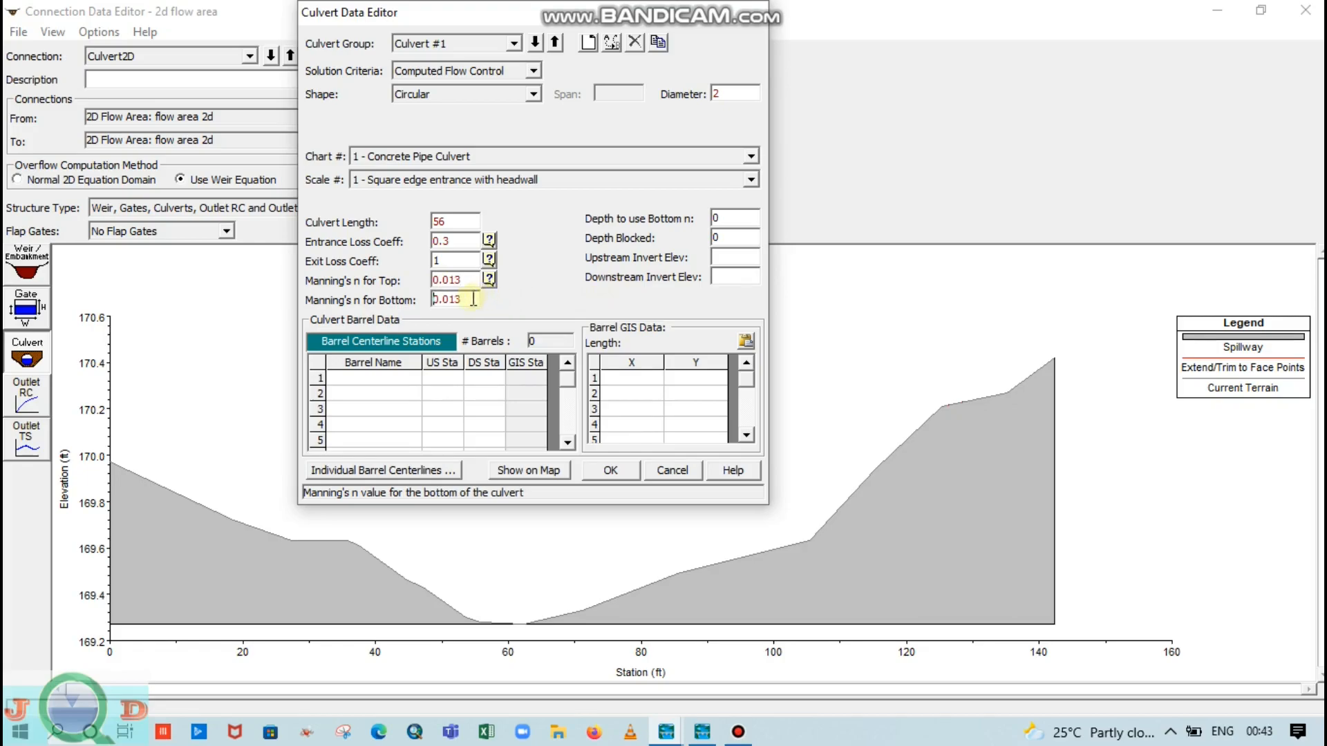
left_click(467, 279)
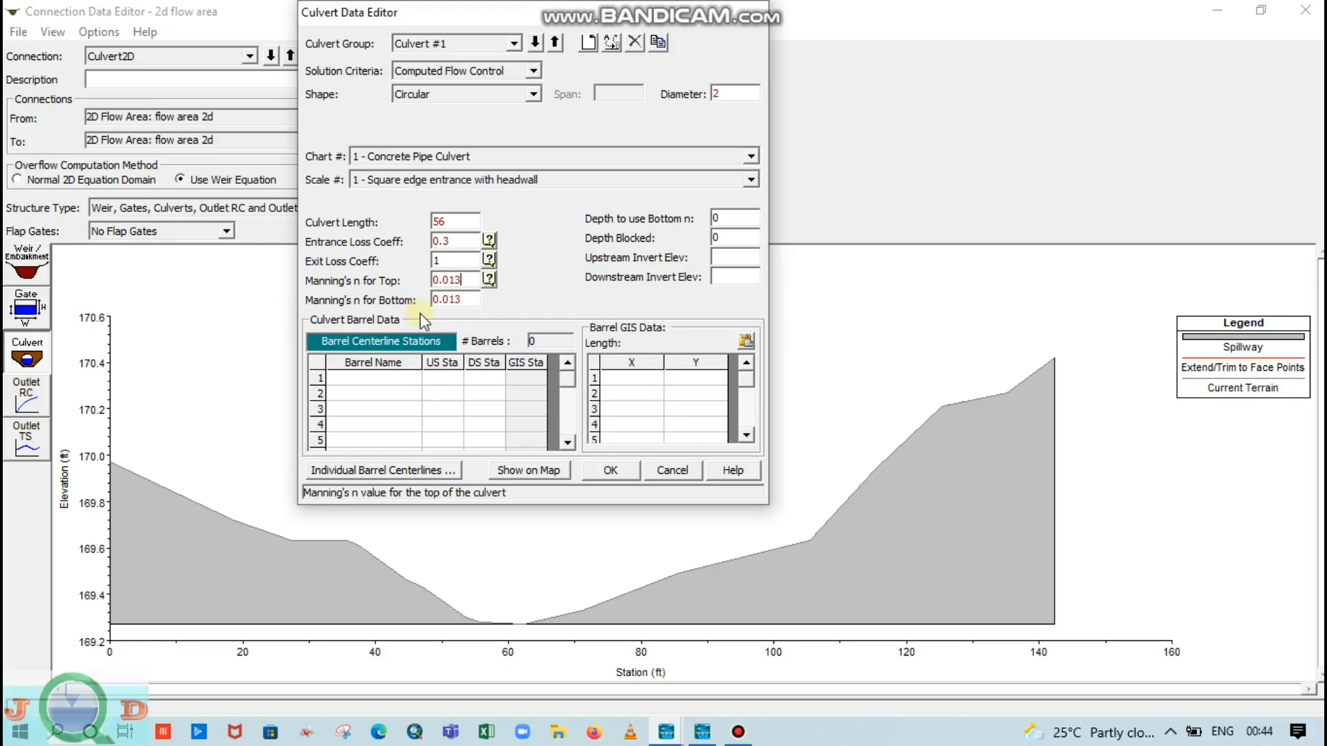
mouse_move(470, 299)
left_mouse_down()
mouse_move(433, 300)
mouse_move(466, 301)
left_mouse_up()
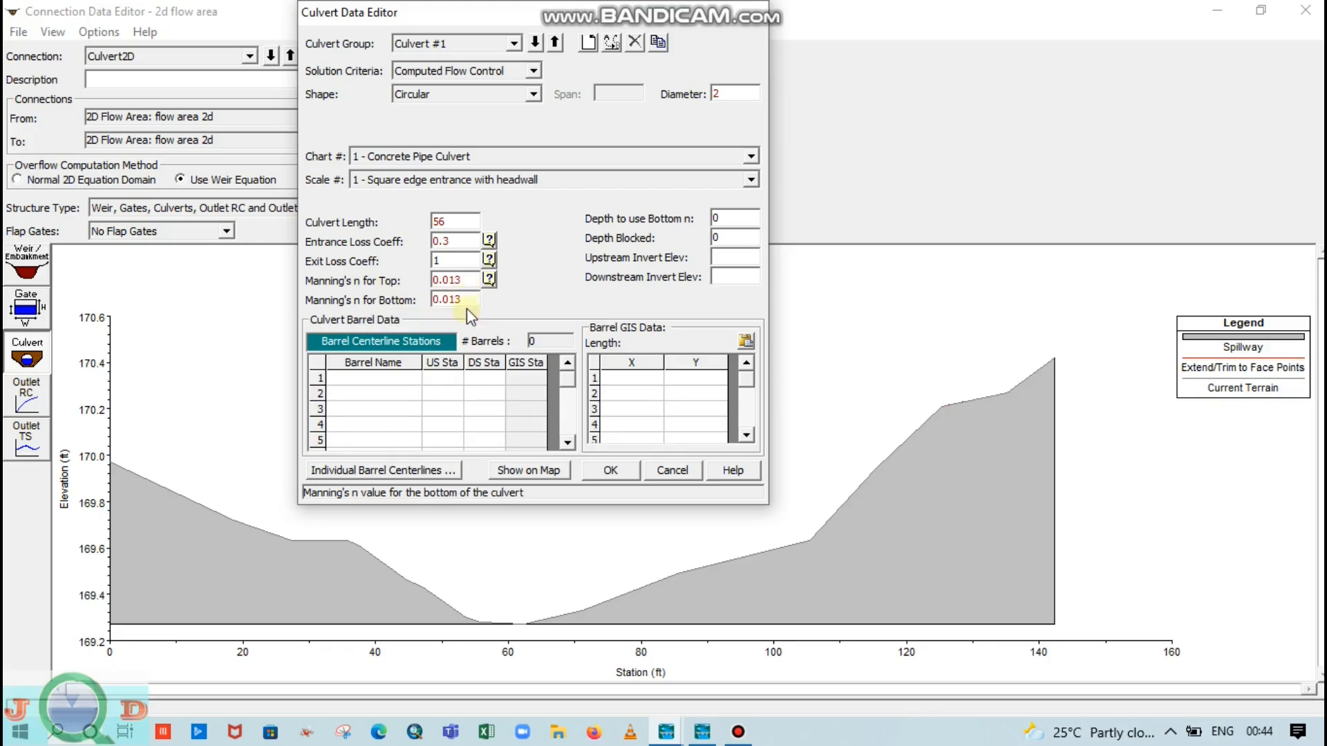
left_click(721, 257)
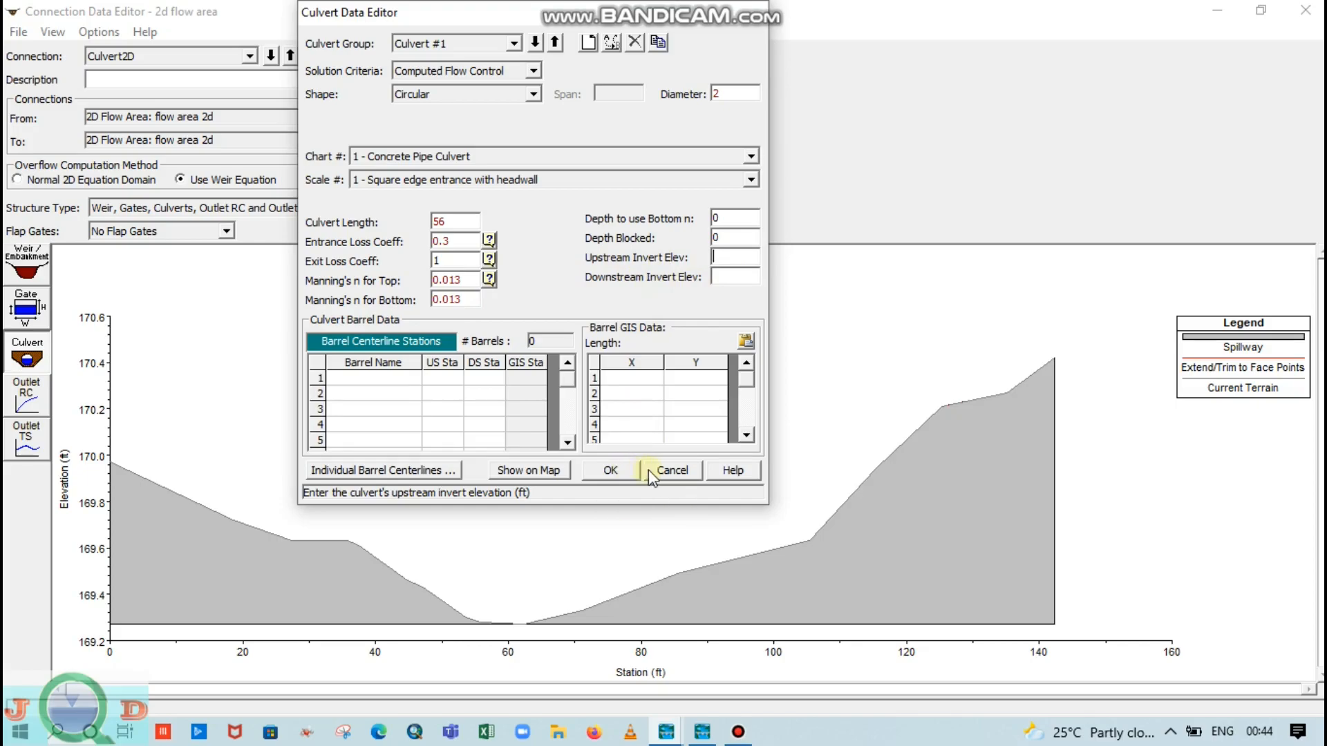
left_click(669, 468)
- Switch to the geometry map, draw a measure line from south to north across Culvert2D and plot its terrain profile
left_click(1216, 10)
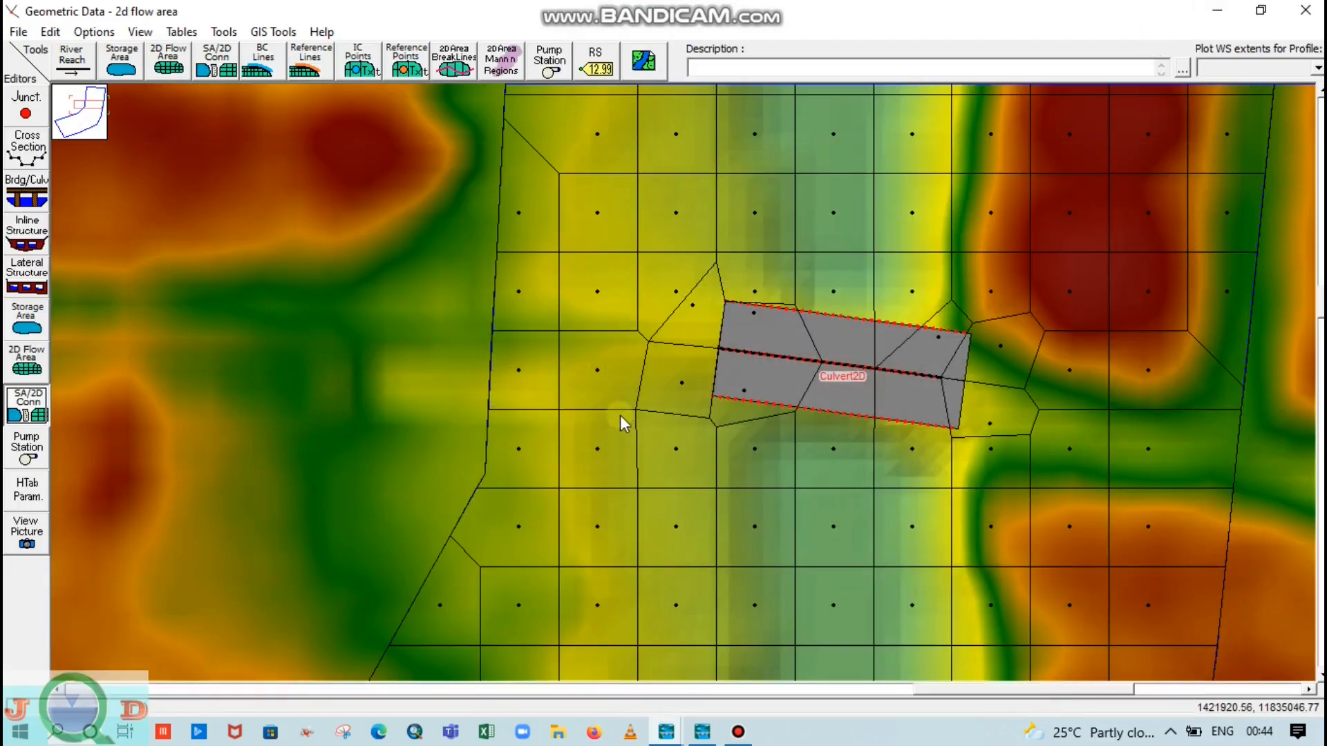
left_click(835, 464)
left_click(854, 287)
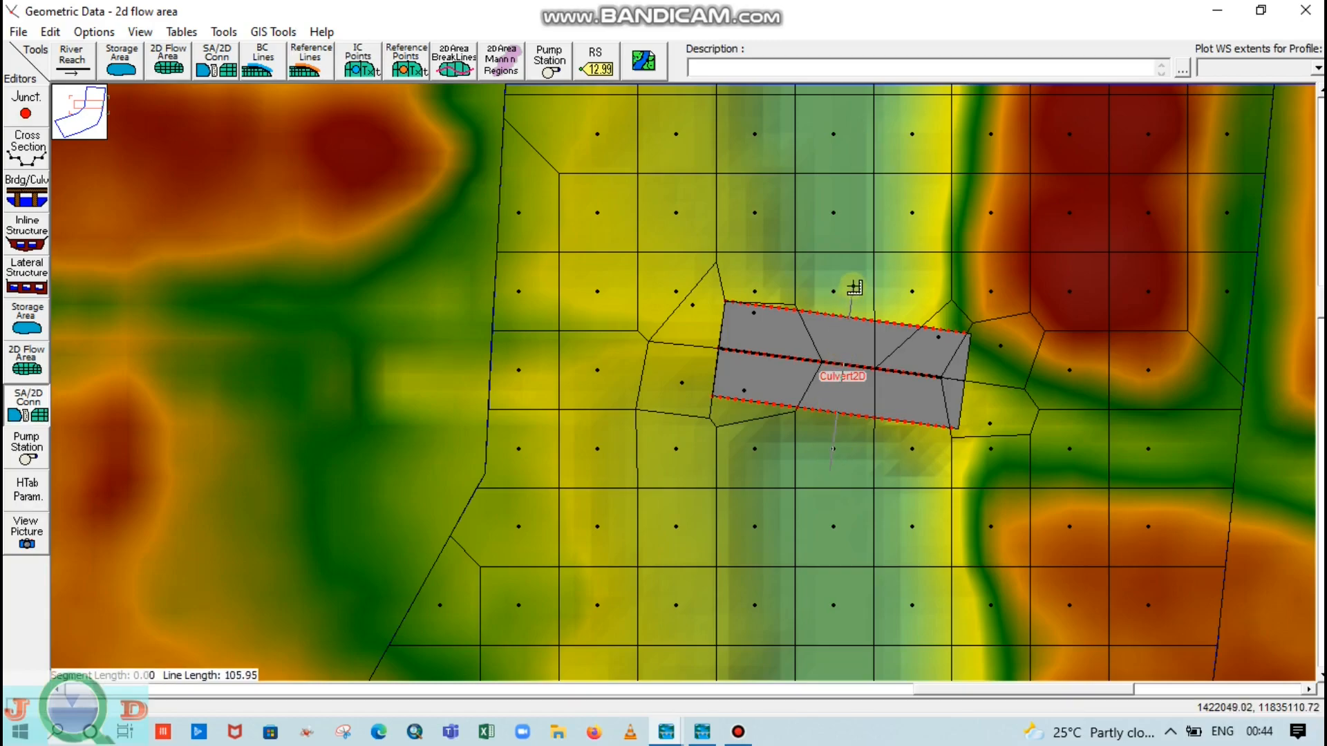
double_click(854, 288)
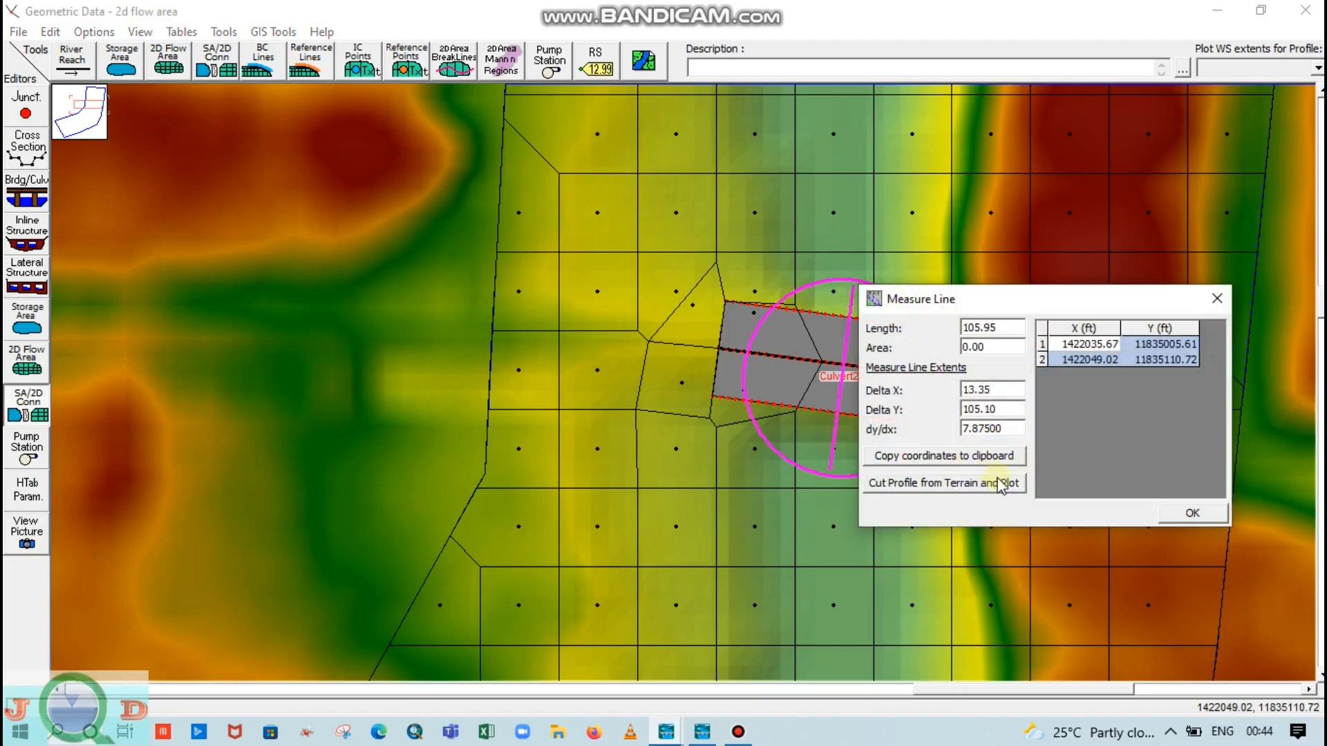
left_click(991, 485)
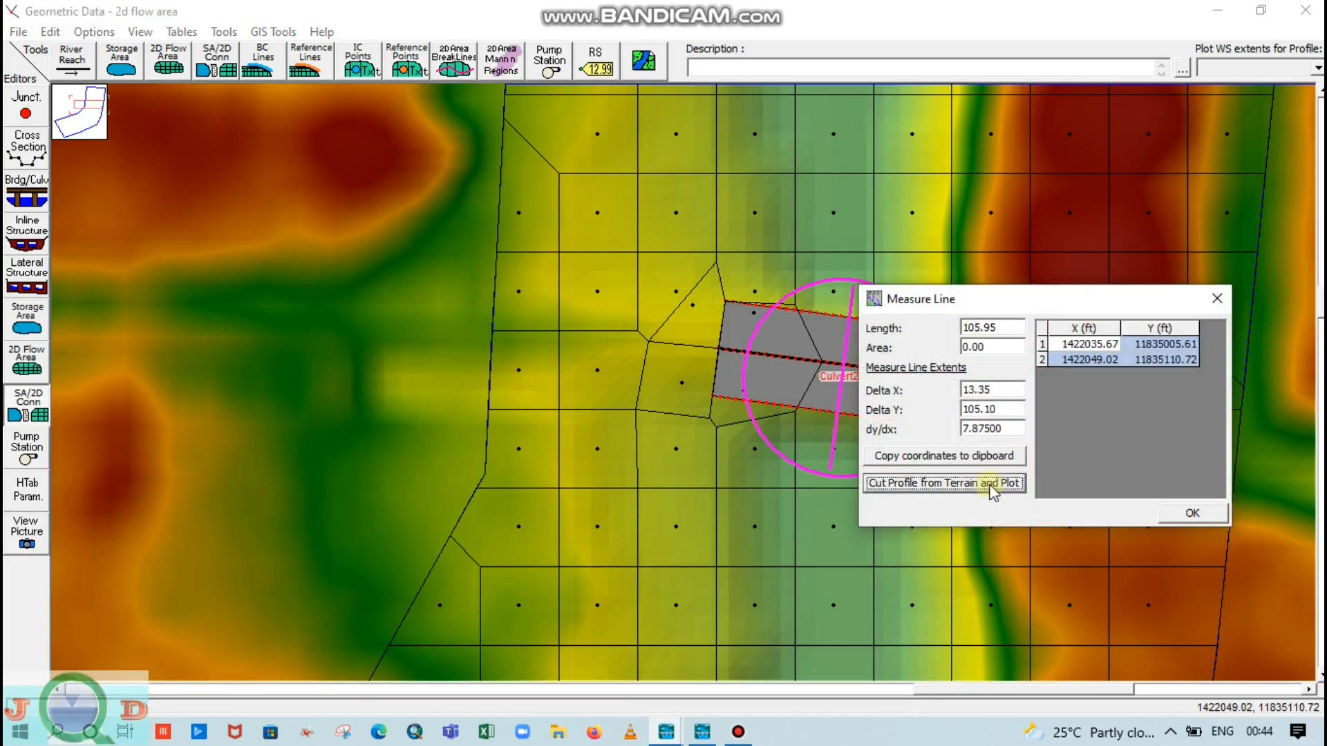
left_click_drag(1013, 299, 1164, 149)
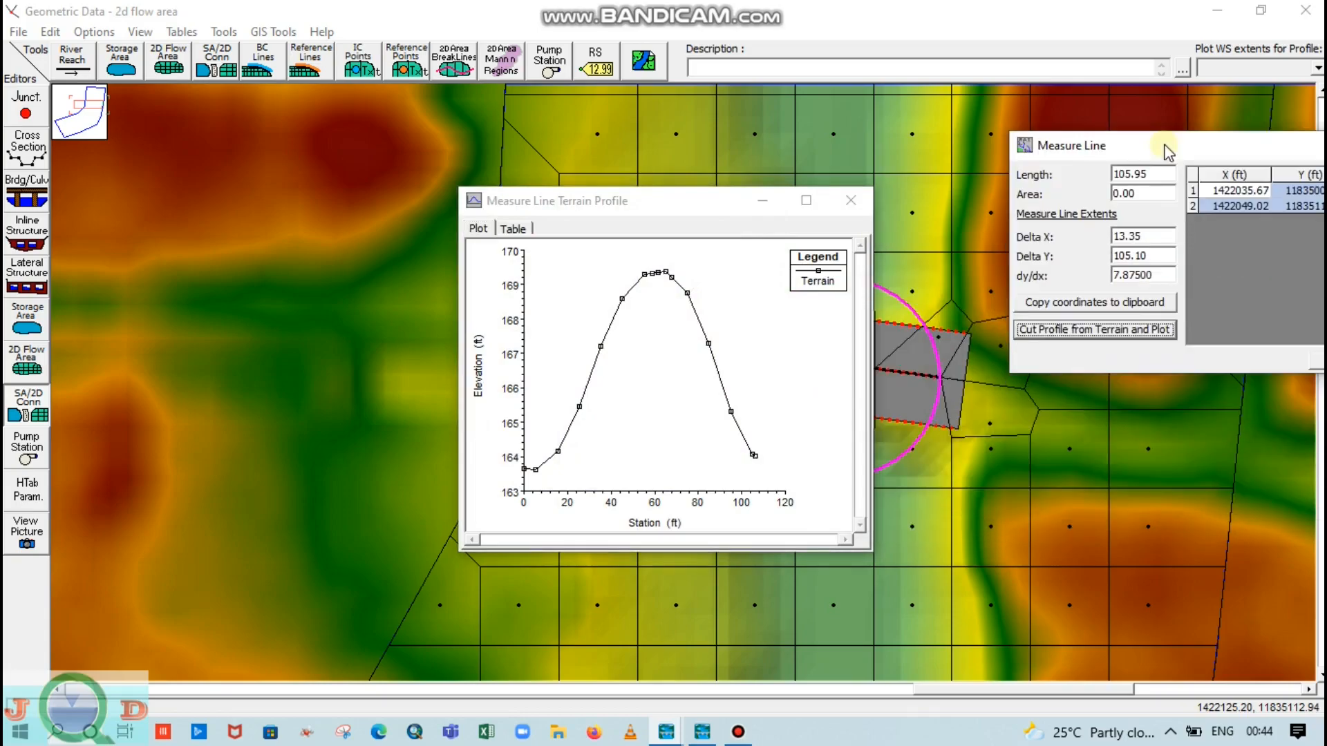
left_click_drag(675, 206, 406, 149)
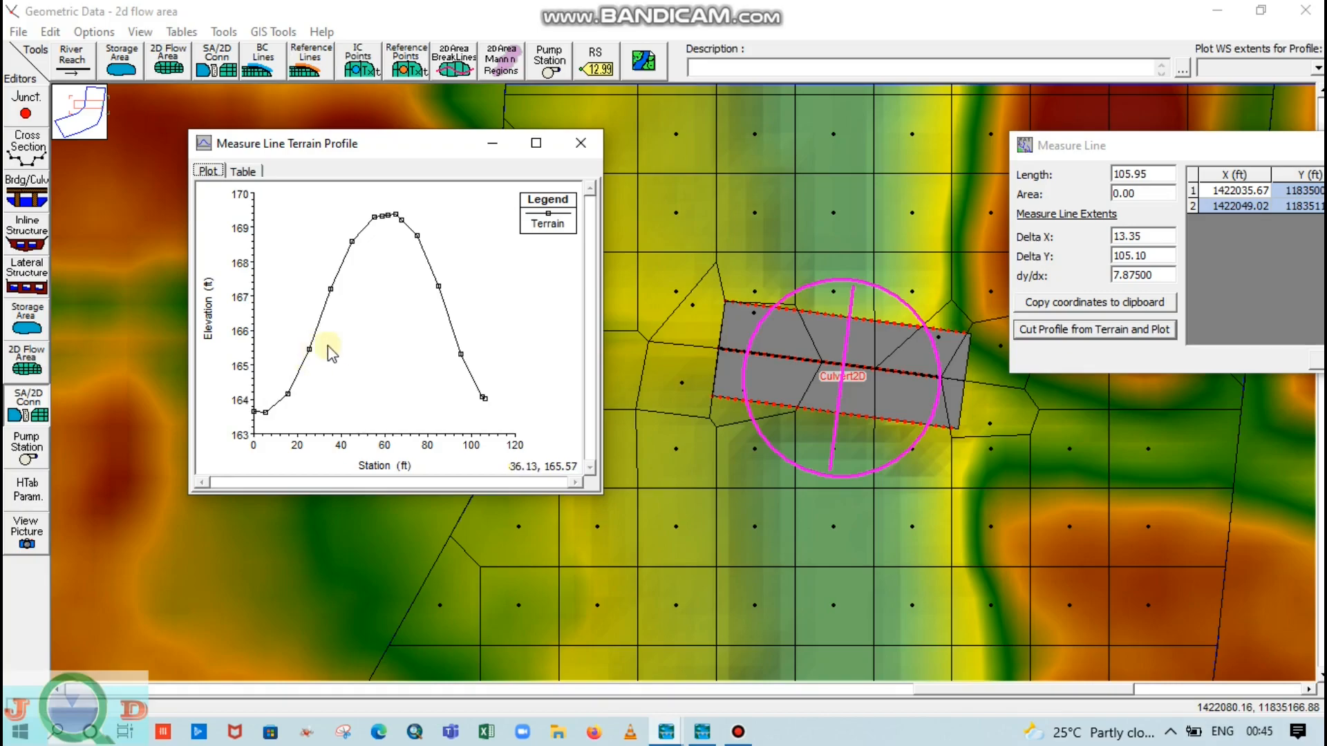
left_click(570, 155)
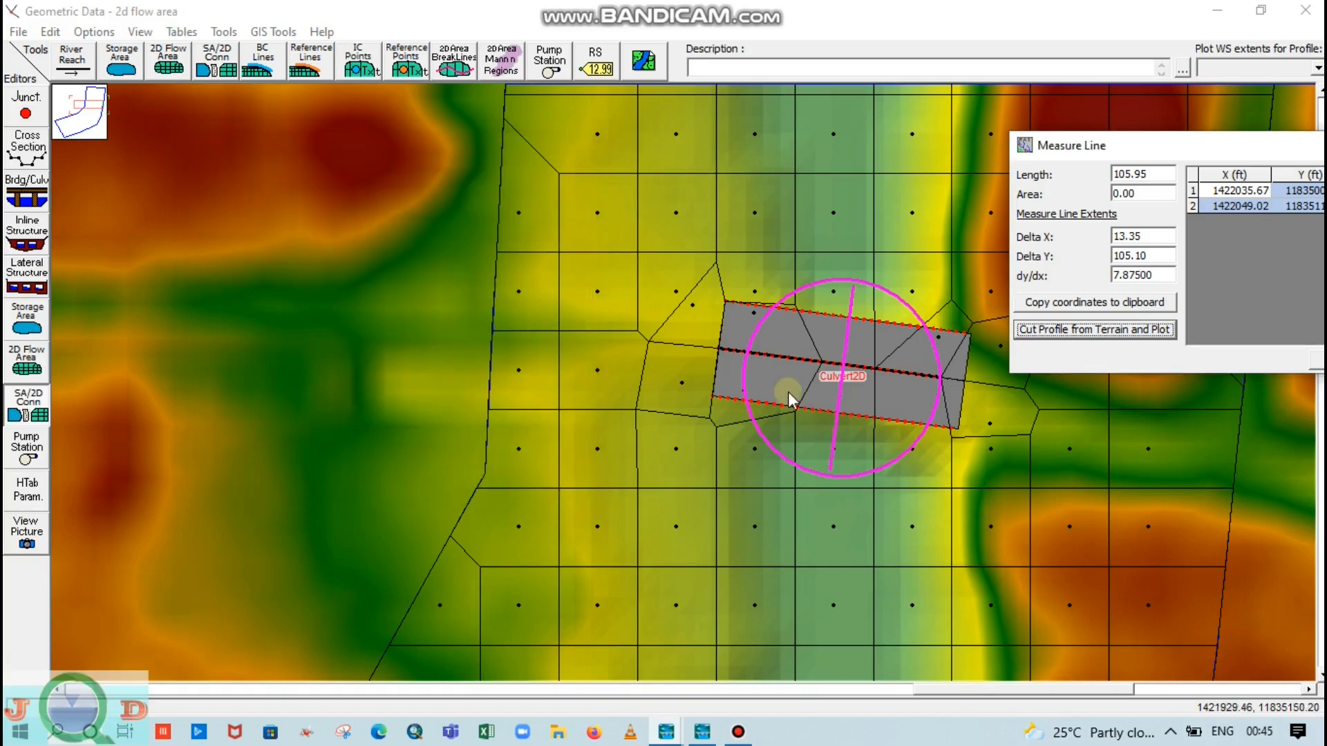
left_click_drag(1236, 147, 1022, 147)
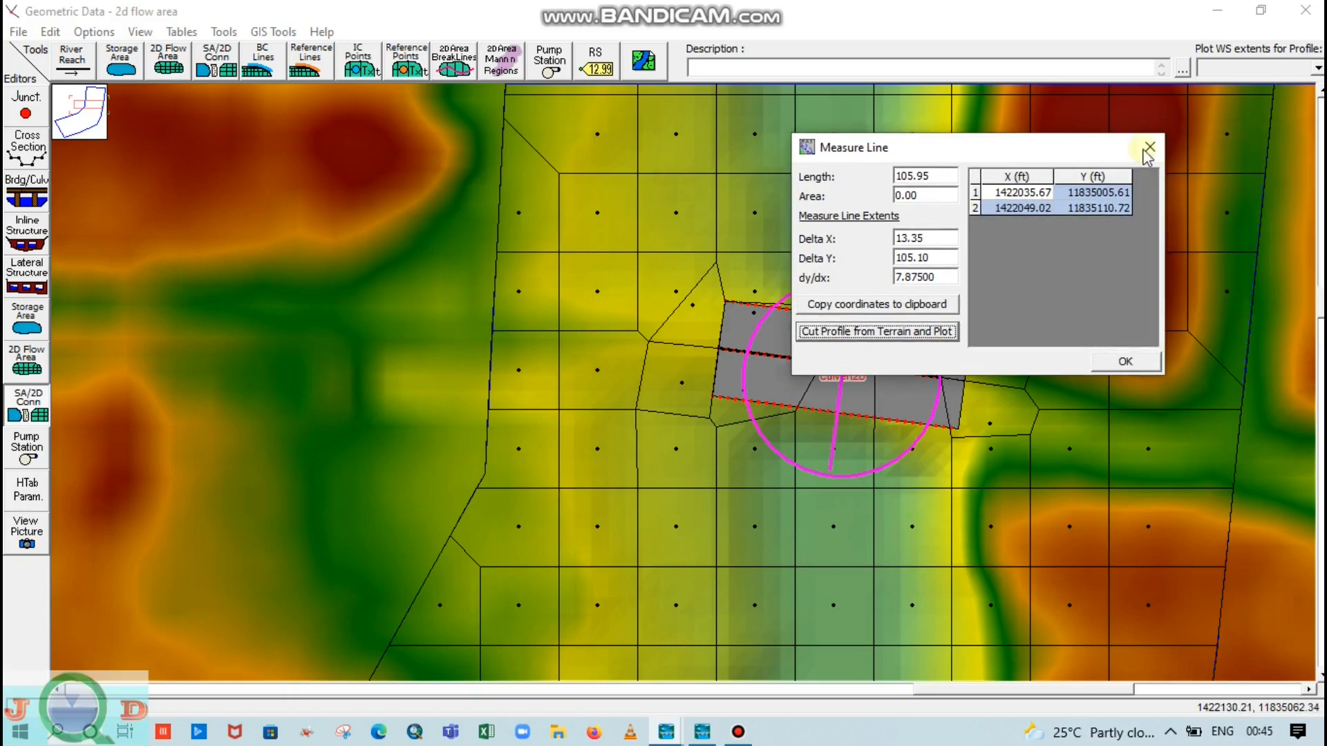
left_click(1146, 146)
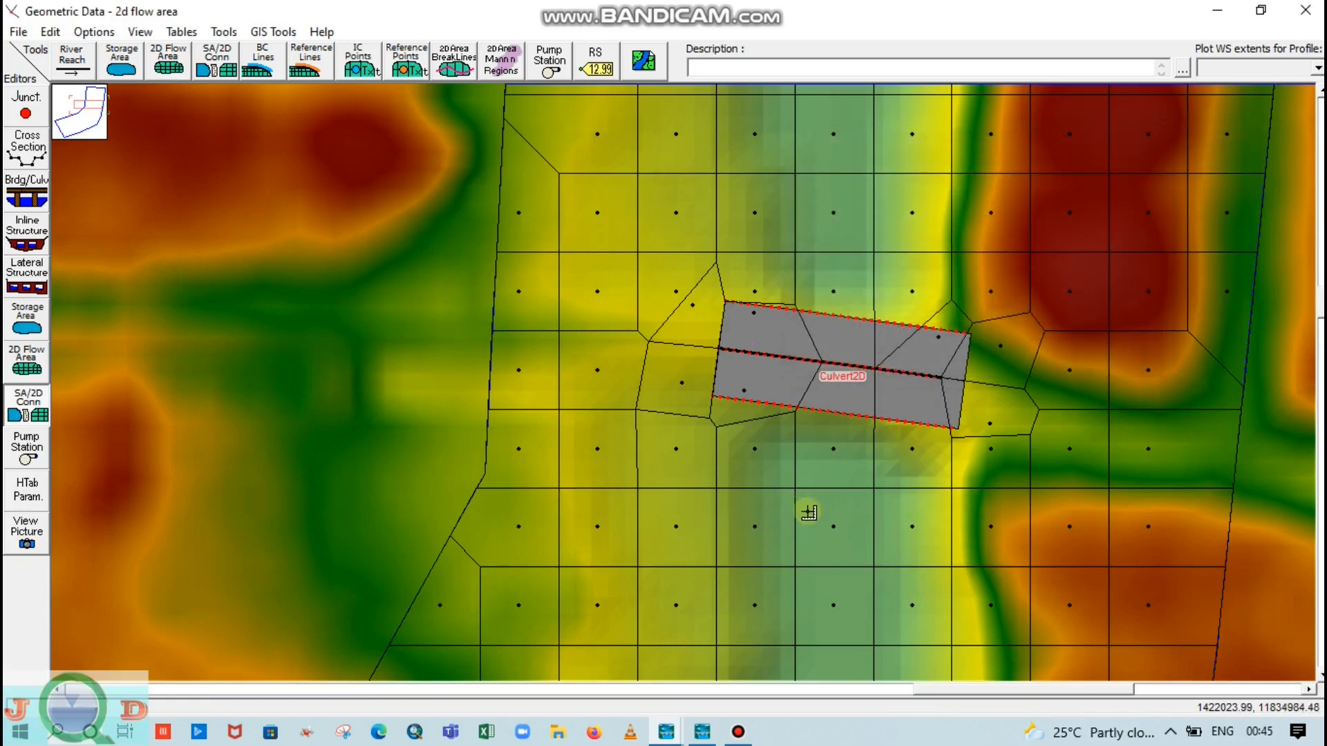
- Remeasure across Culvert2D with a slightly shorter line, cut its terrain profile and read the elevations at both culvert ends
left_click(837, 457, "ctrl")
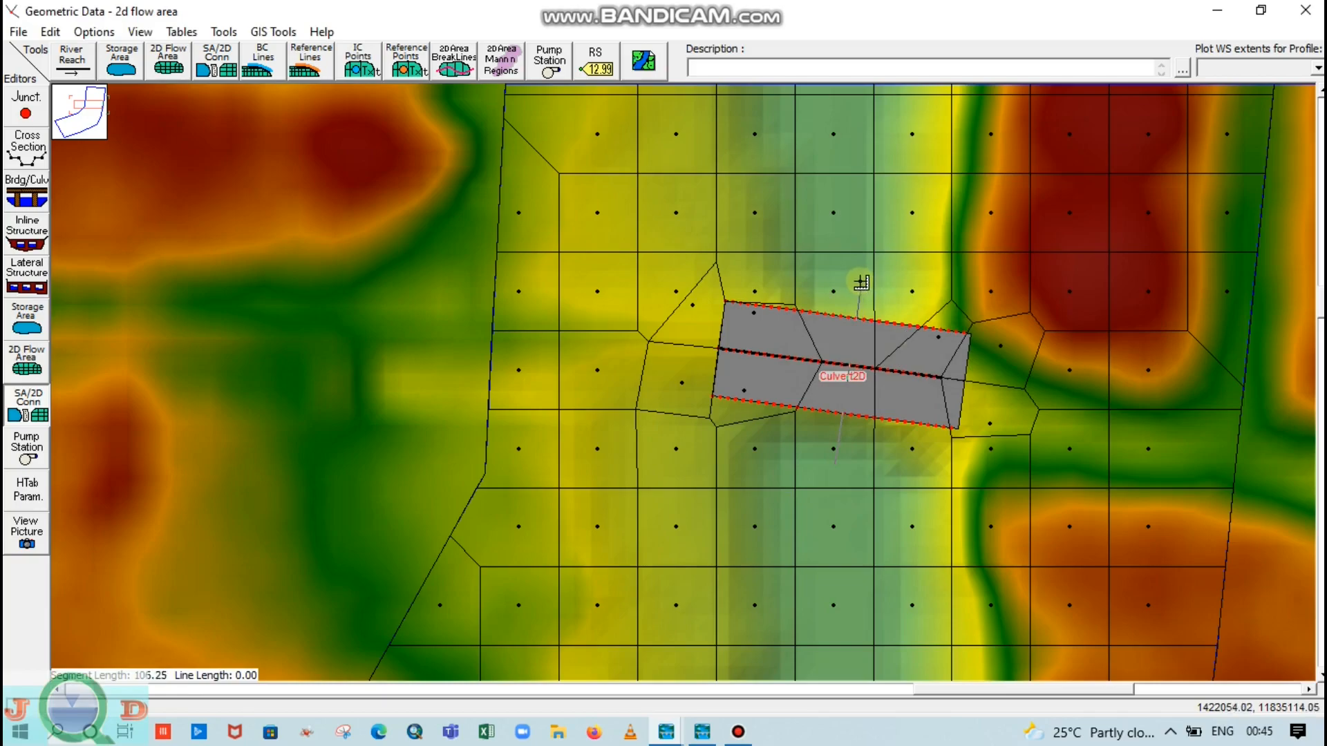
double_click(848, 283)
left_click(988, 484)
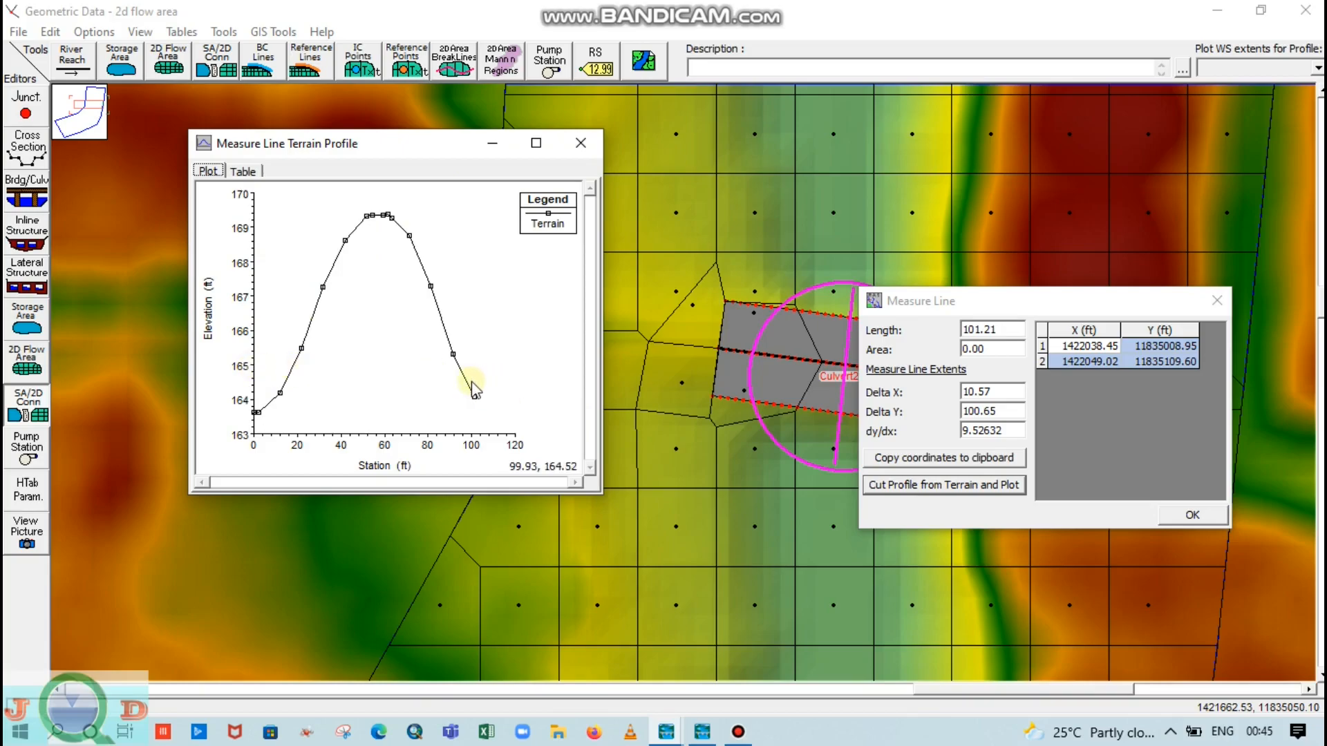
left_click(1190, 515)
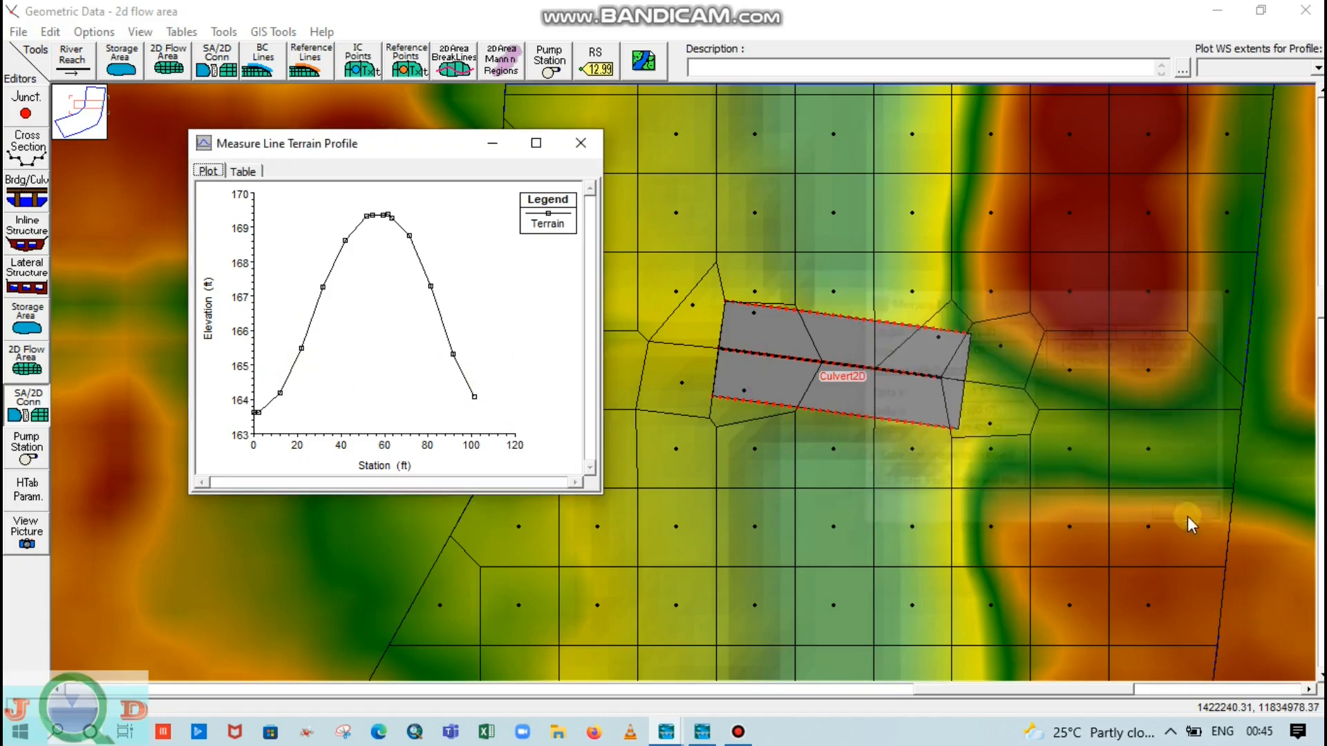
left_click(580, 143)
- Return to the Culvert2D culvert data and set the upstream invert elevation to 165 ft and the downstream one to 164.52 ft
mouse_move(666, 732)
left_click(801, 649)
left_click(35, 350)
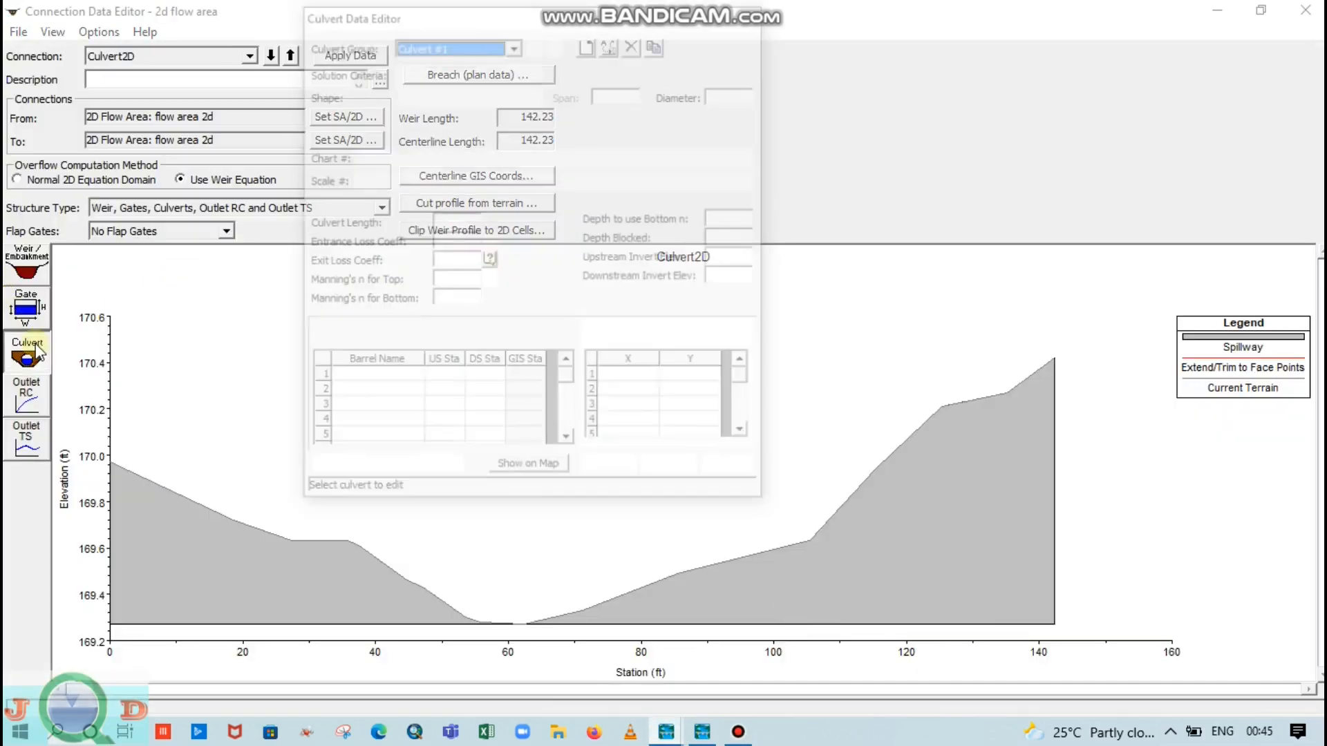
left_click(726, 256)
type("165")
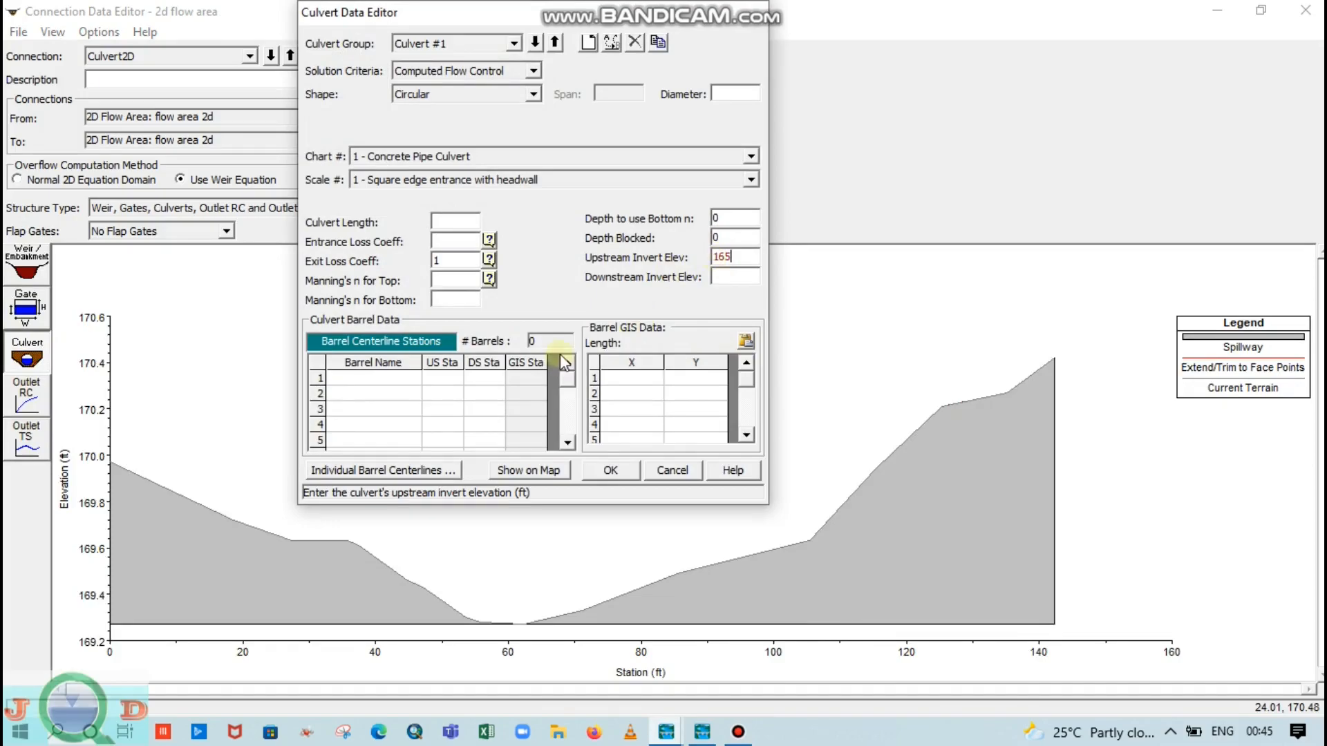
left_click(740, 276)
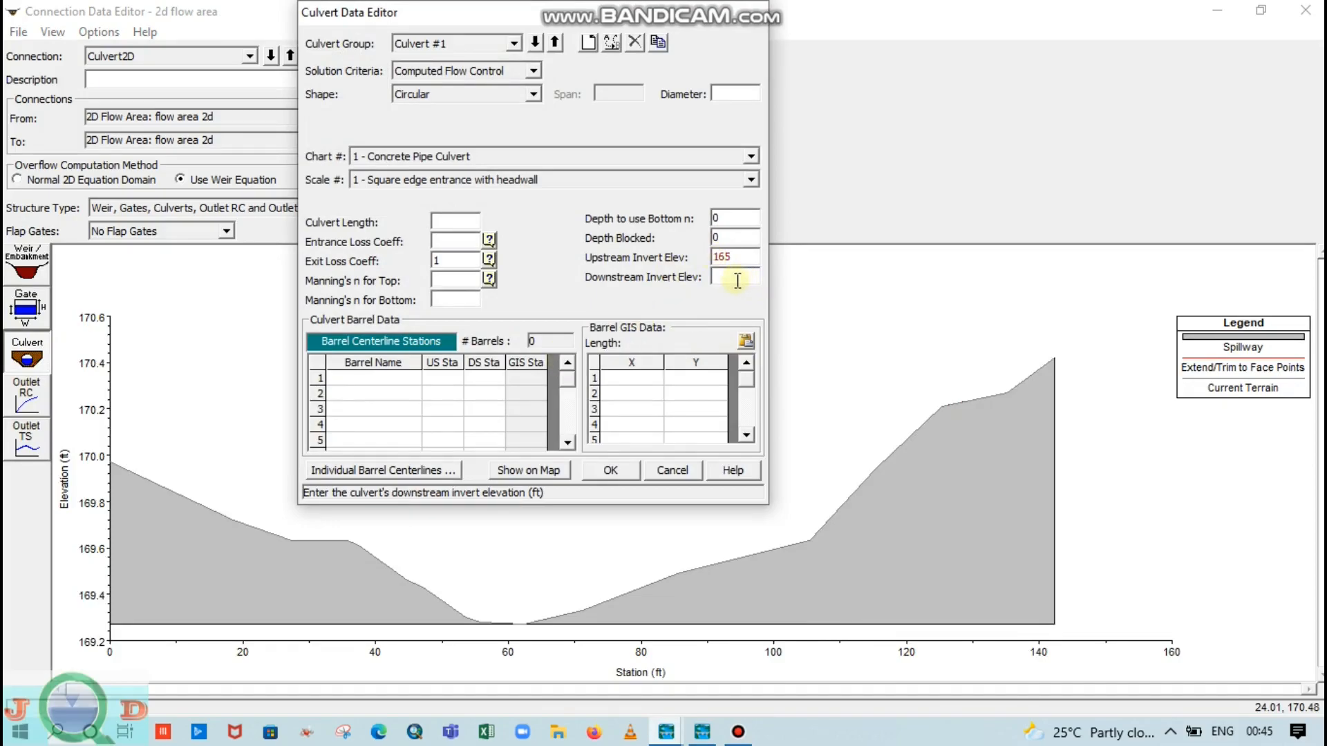
type("164.52")
- Set the length of Culvert #1 to 55.7 ft and its diameter to 2 ft
left_click(449, 221)
type("56")
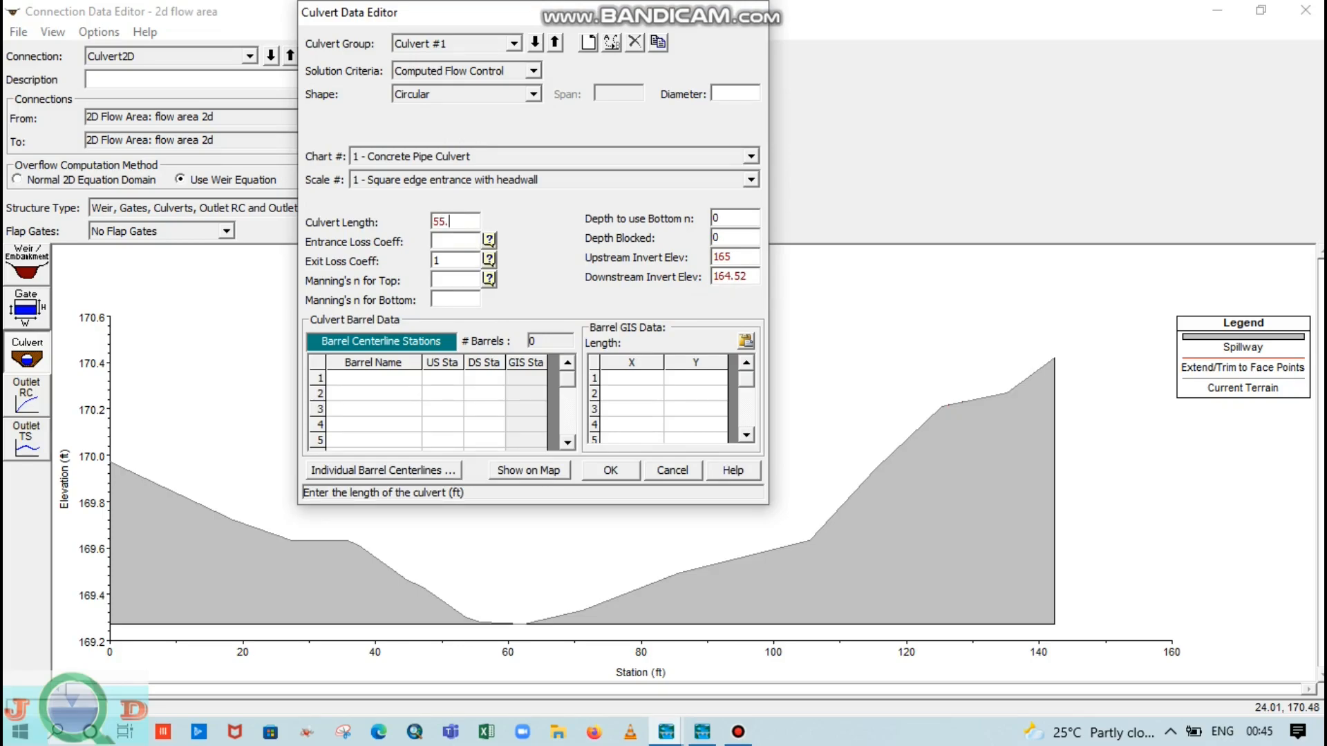
left_click(727, 91)
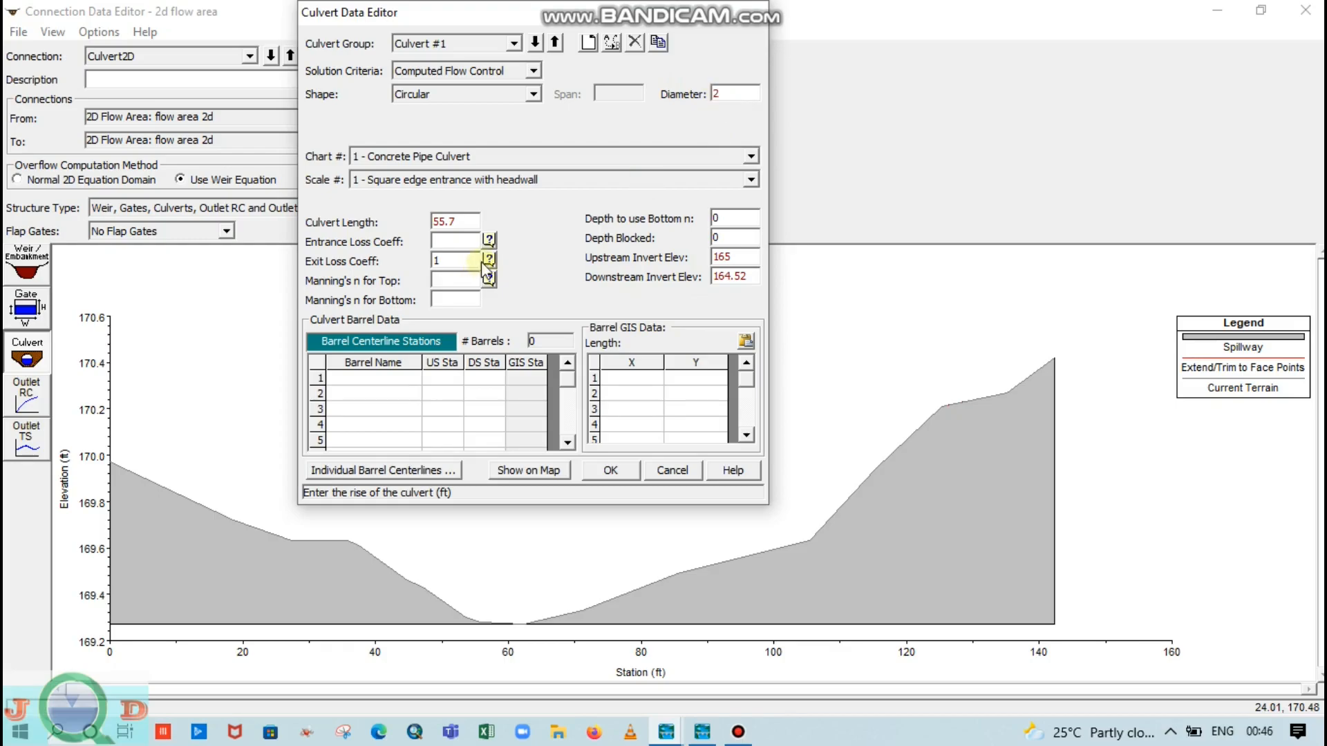
- Enter an entrance loss coefficient of 0.3, Manning's n of 0.013 for top and bottom, and a blocked depth of 0
left_click(470, 240)
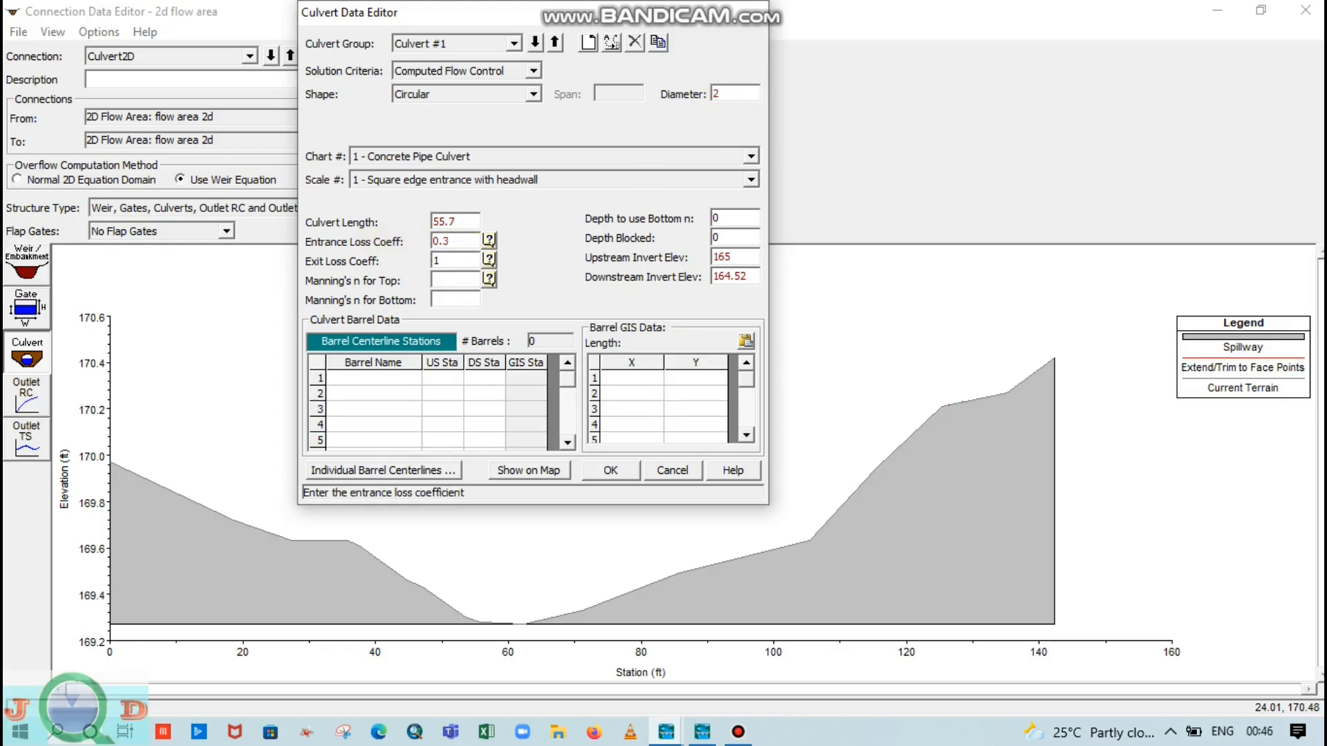
left_click(462, 279)
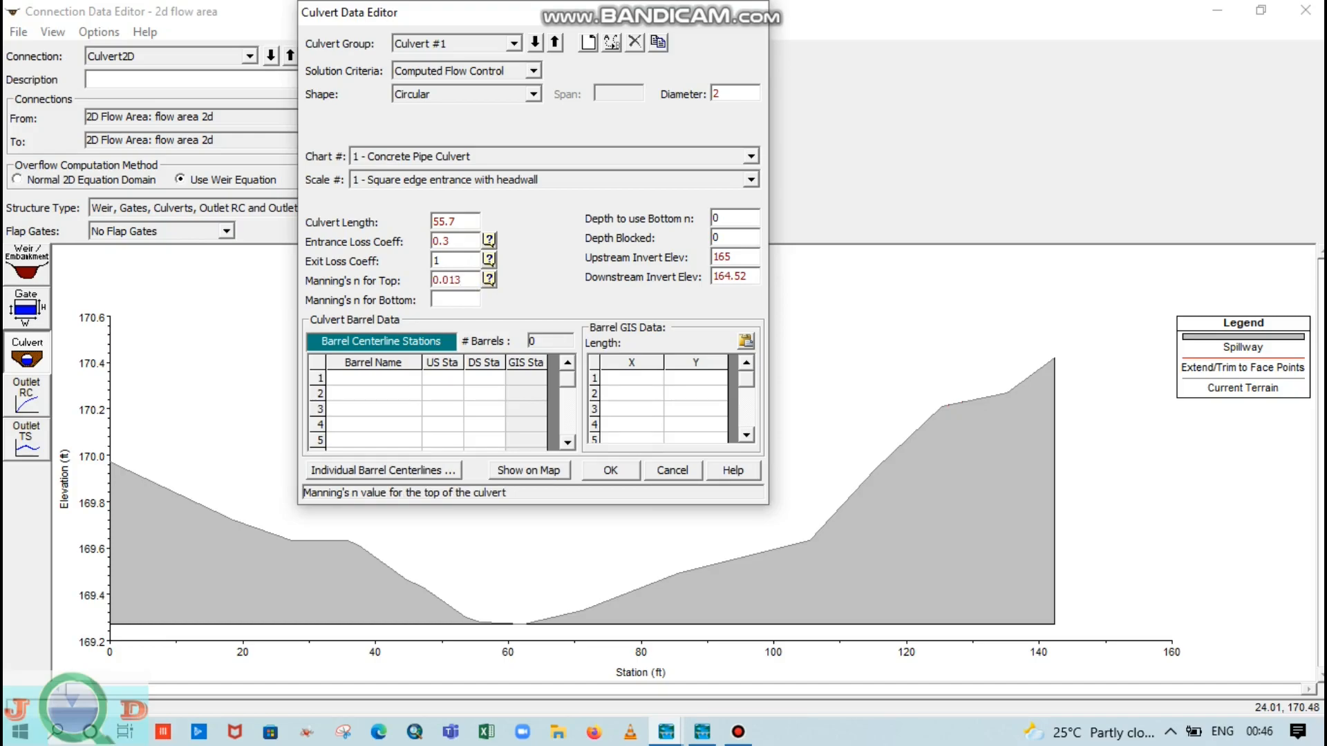
key("Tab")
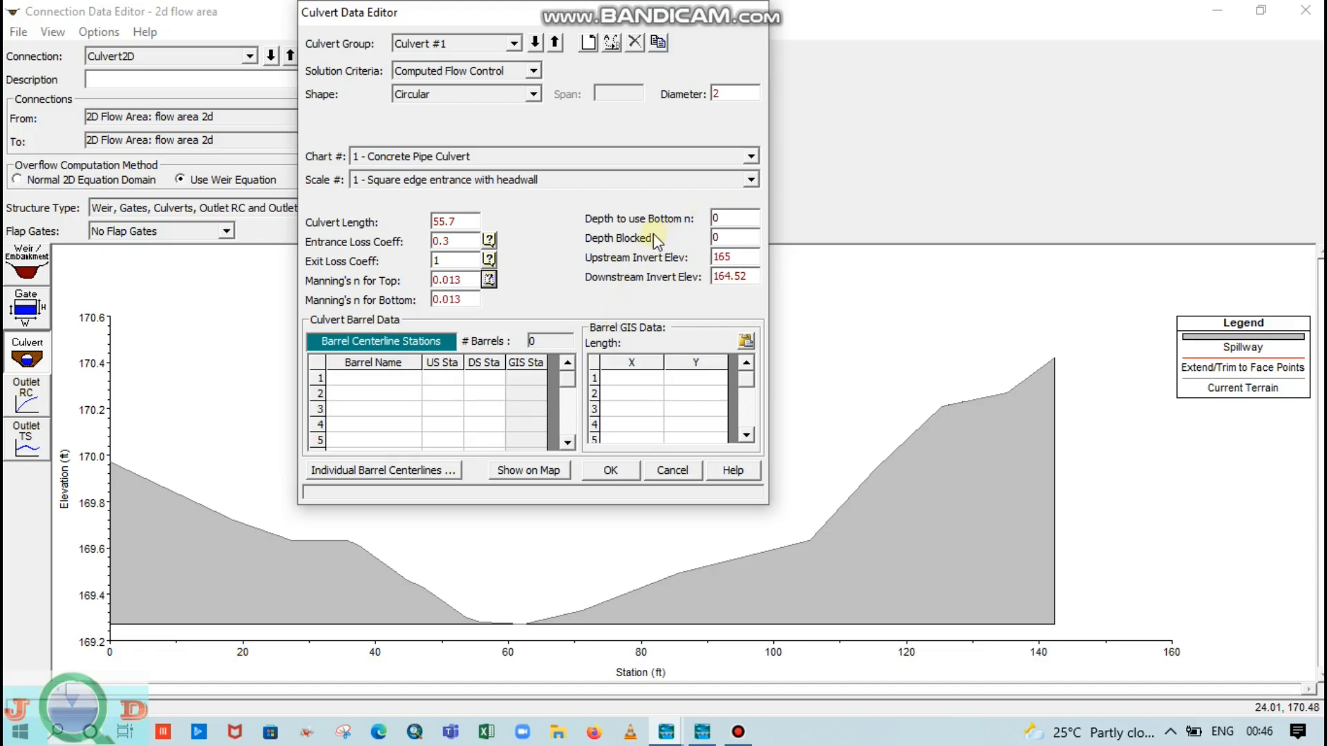
left_click(714, 238)
type("0")
left_click(719, 219)
- Add a barrel named Culvert barrel 1 with upstream and downstream centerline stations of 60
left_click(373, 378)
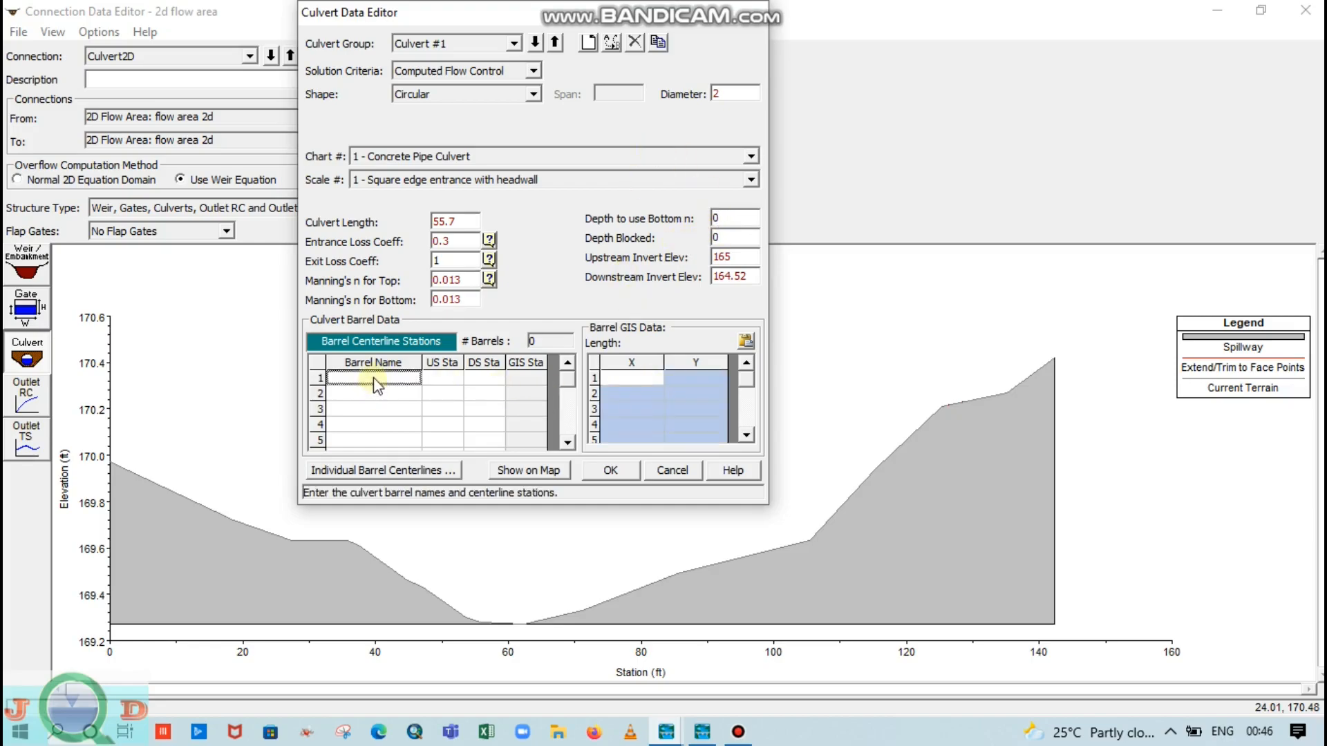
type("Cul")
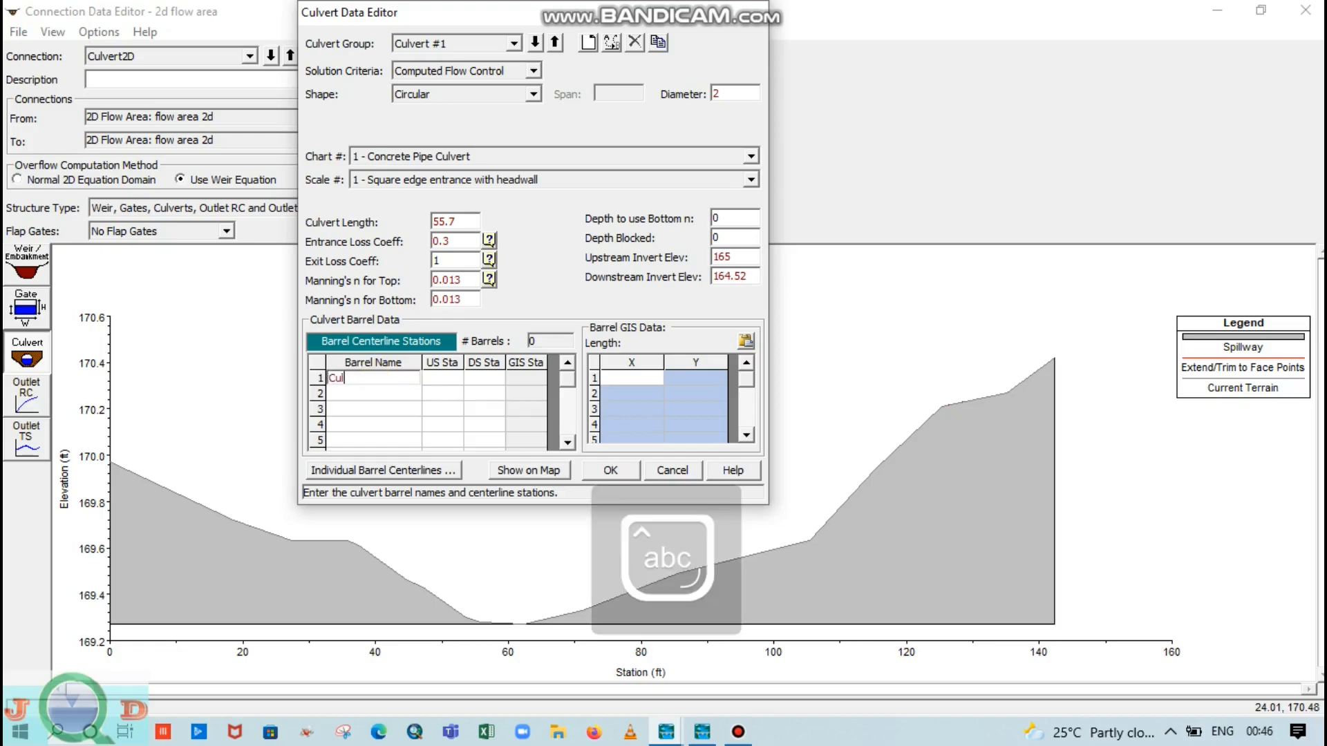
type("vert ")
type("v")
type("arrel 1")
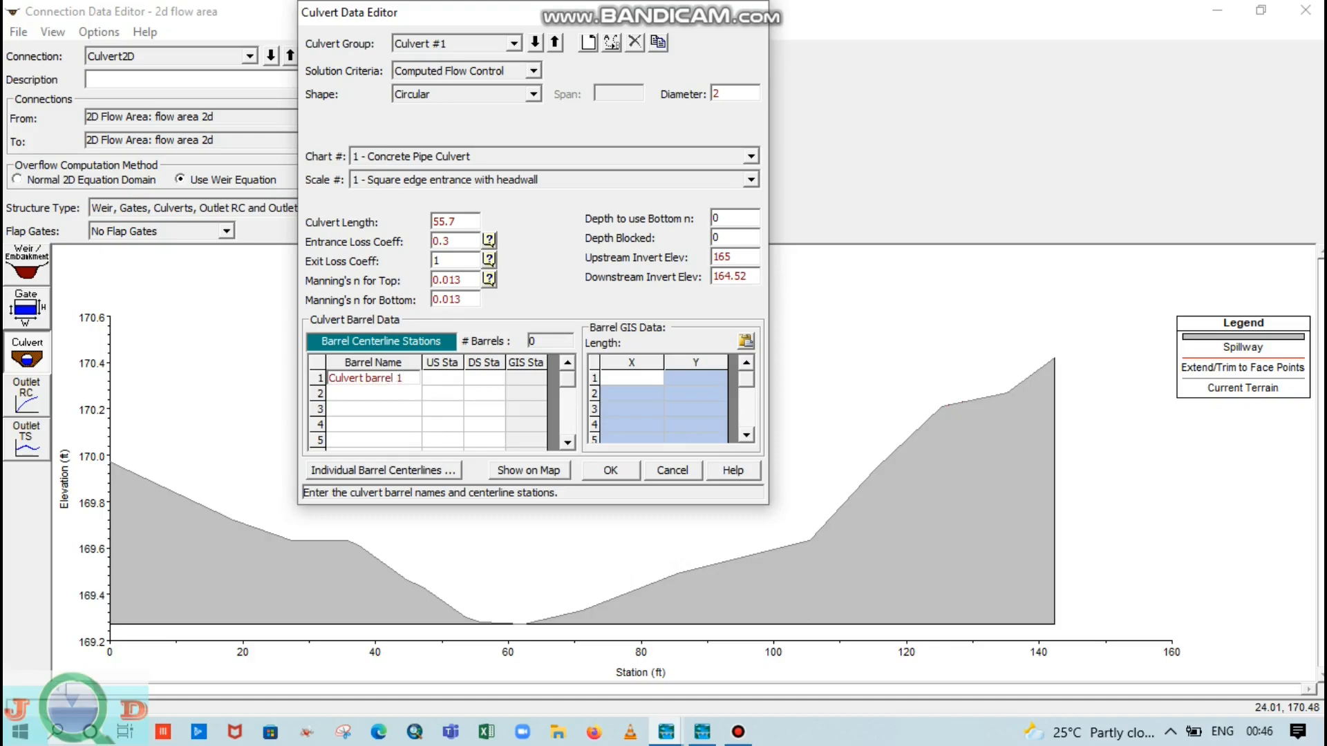
left_click(360, 387)
left_click(443, 379)
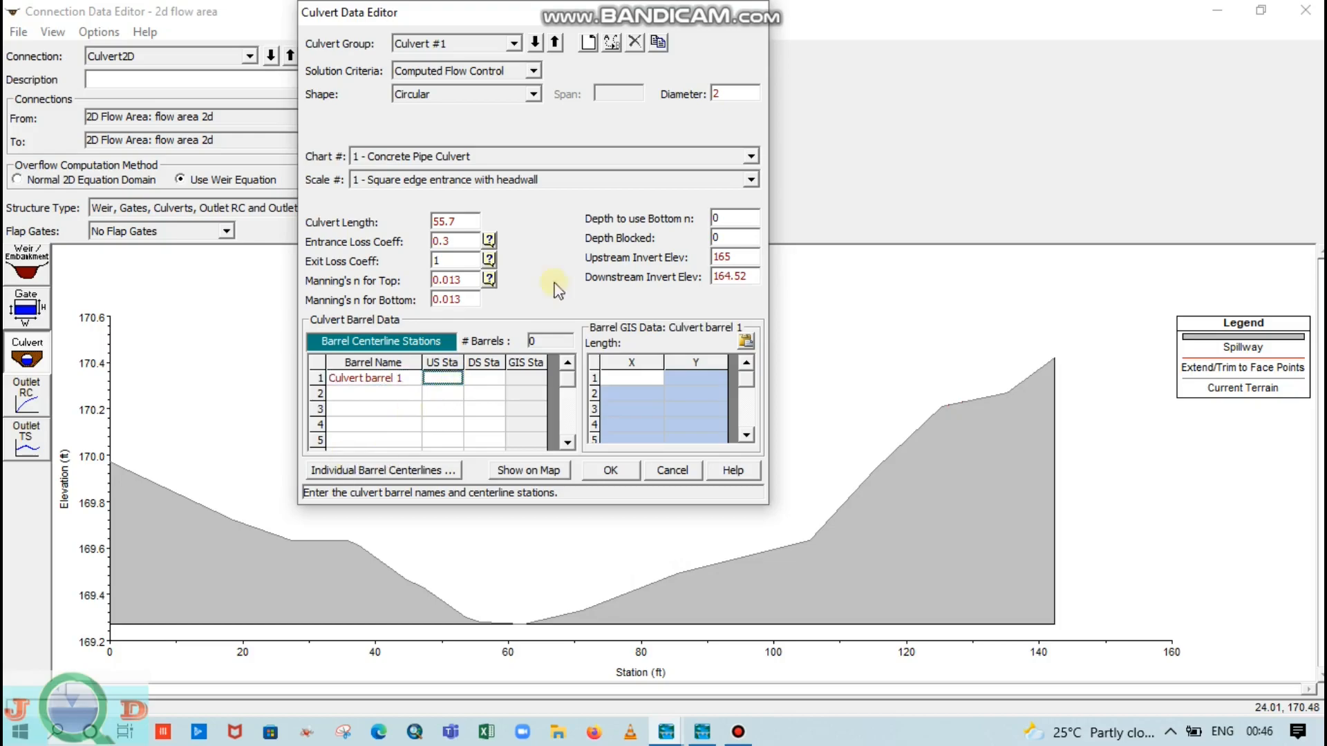
left_click_drag(593, 7, 490, 7)
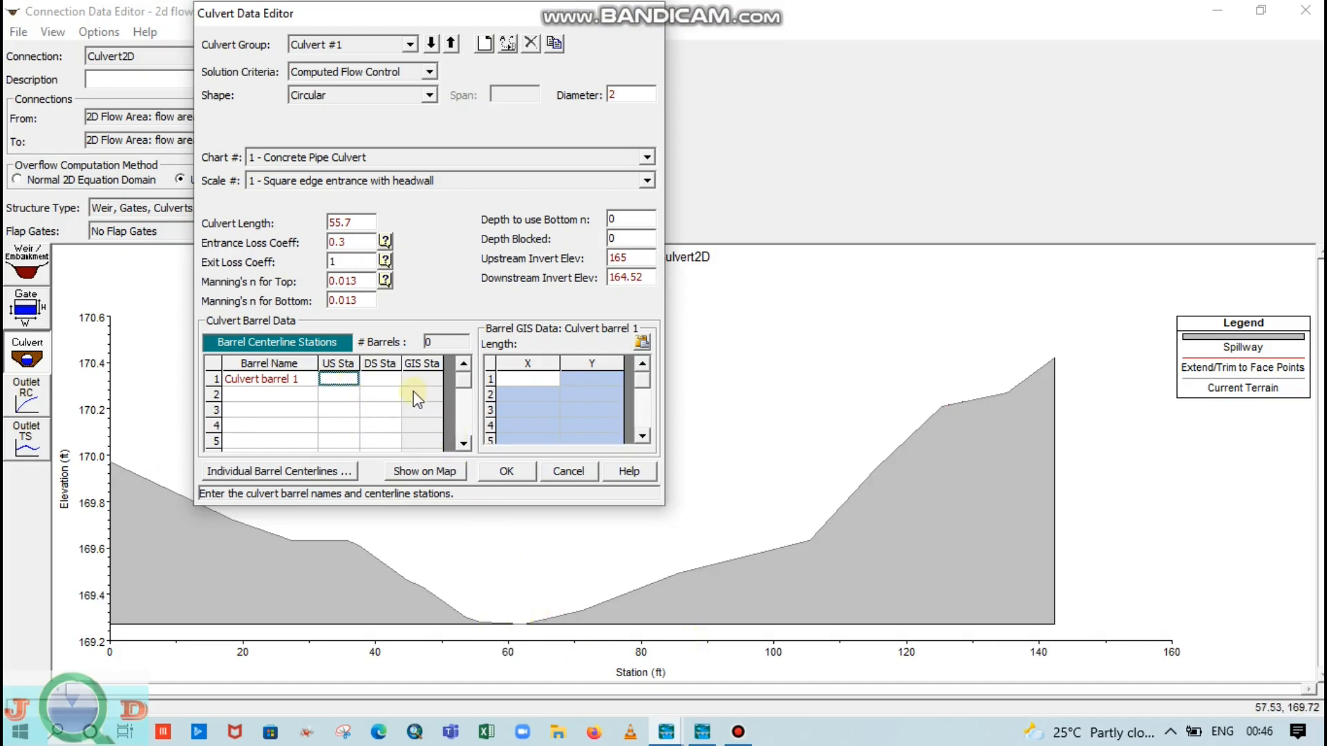
type("60")
left_click(371, 386)
type("60")
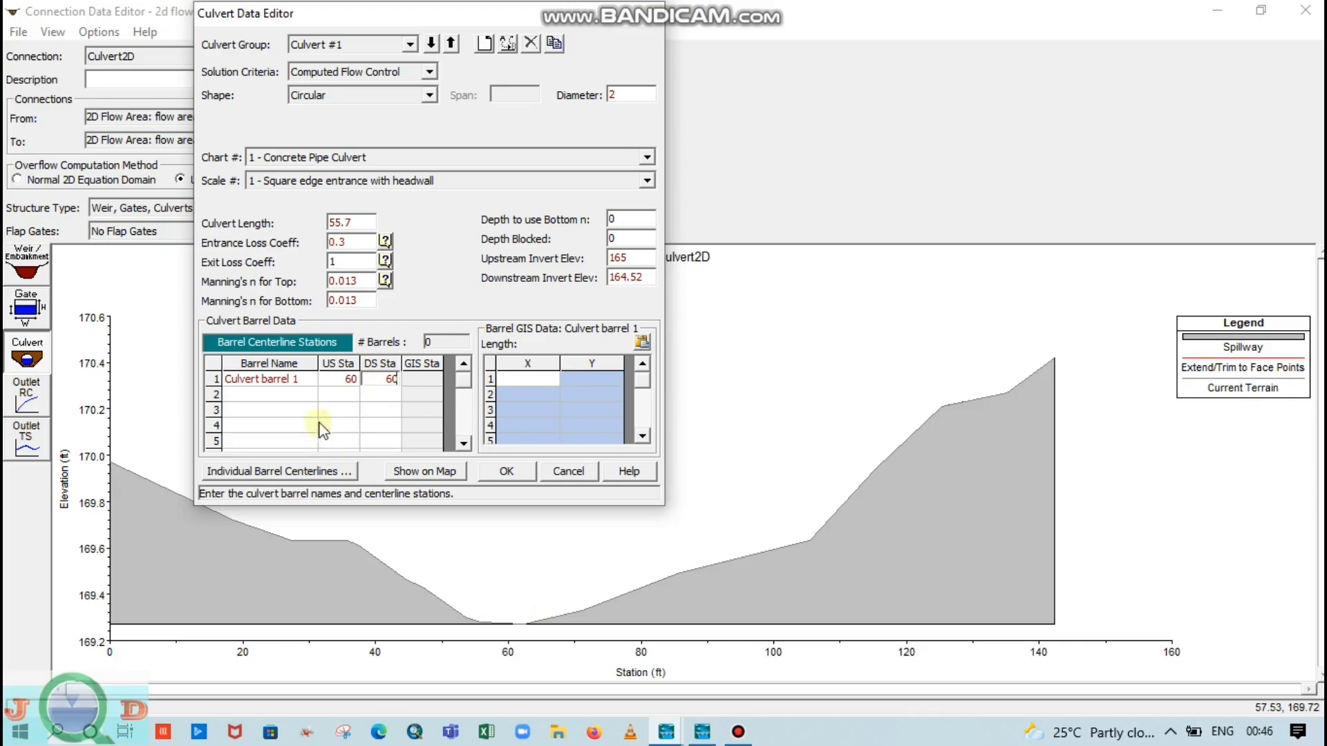
- Add a second barrel named Culvert barrel 2 with upstream and downstream centerline stations of 65
left_click(275, 392)
key("Caps_Lock")
type("C")
key("Caps_Lock")
type("ulvert barrel 2")
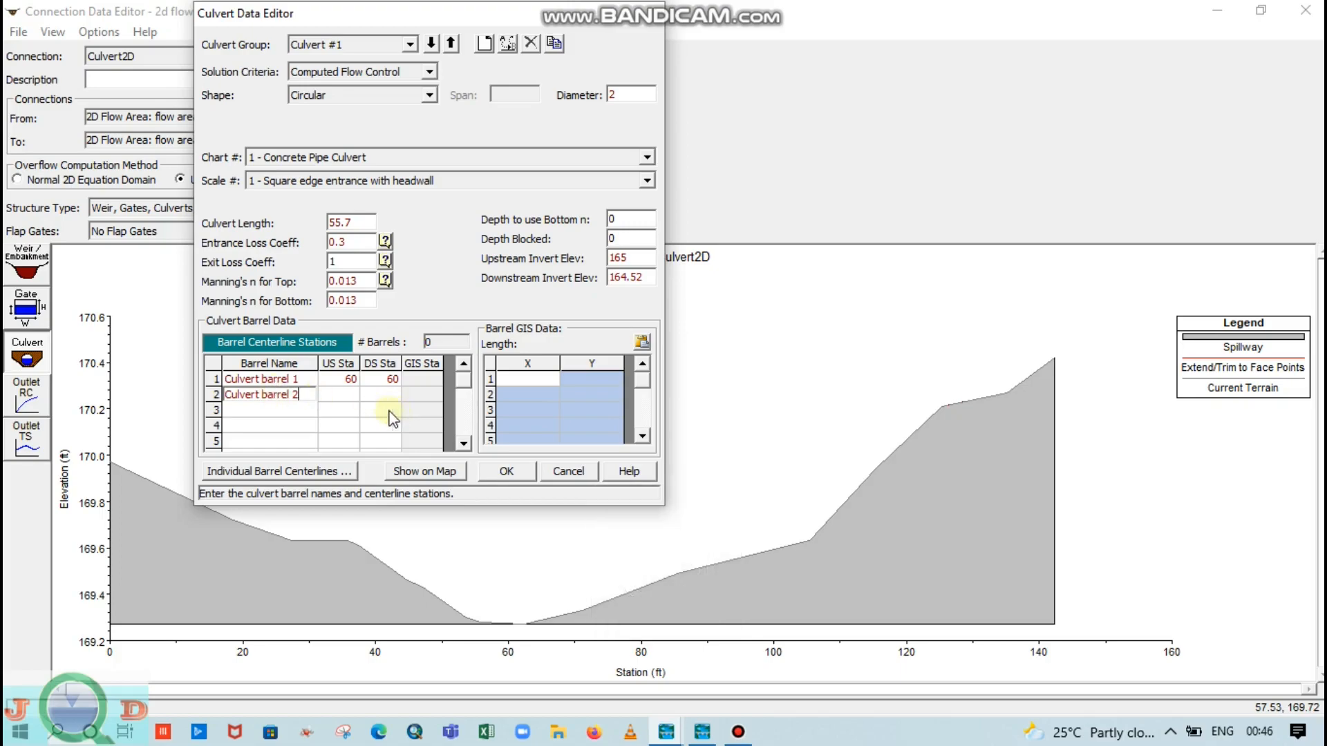
left_click(343, 395)
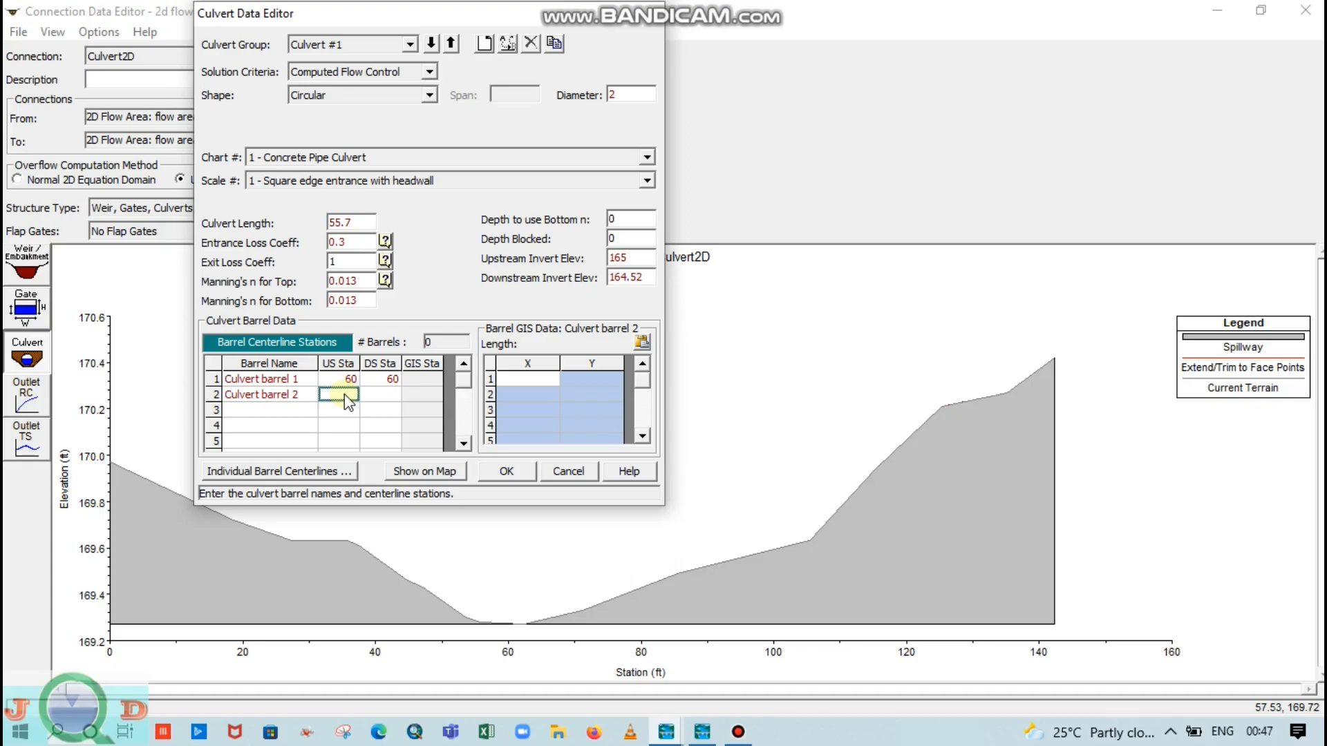
type("65")
left_click(391, 395)
type("65")
- Add a third barrel named Culvert barrel 3 with upstream and downstream stations of 70, and accept the culvert data
left_click(248, 411)
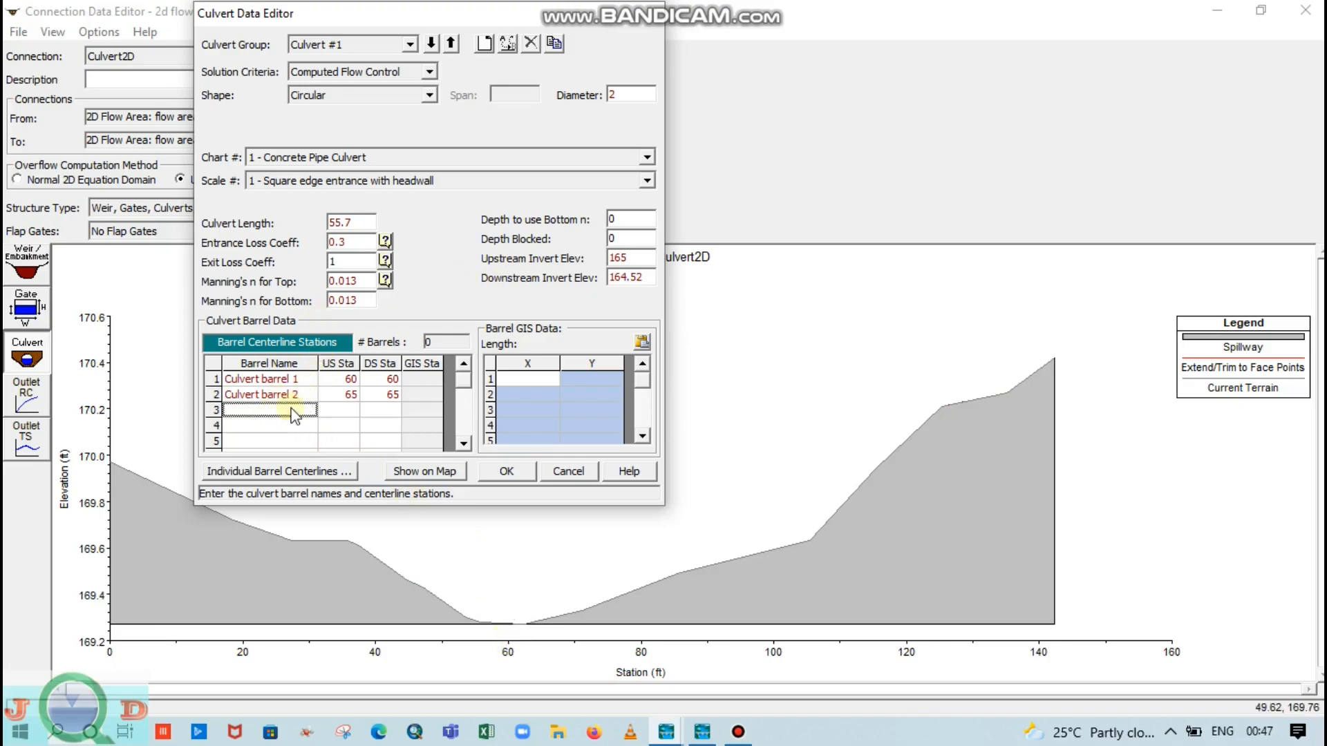
key("Caps_Lock")
type("C")
key("Caps_Lock")
left_click(342, 412)
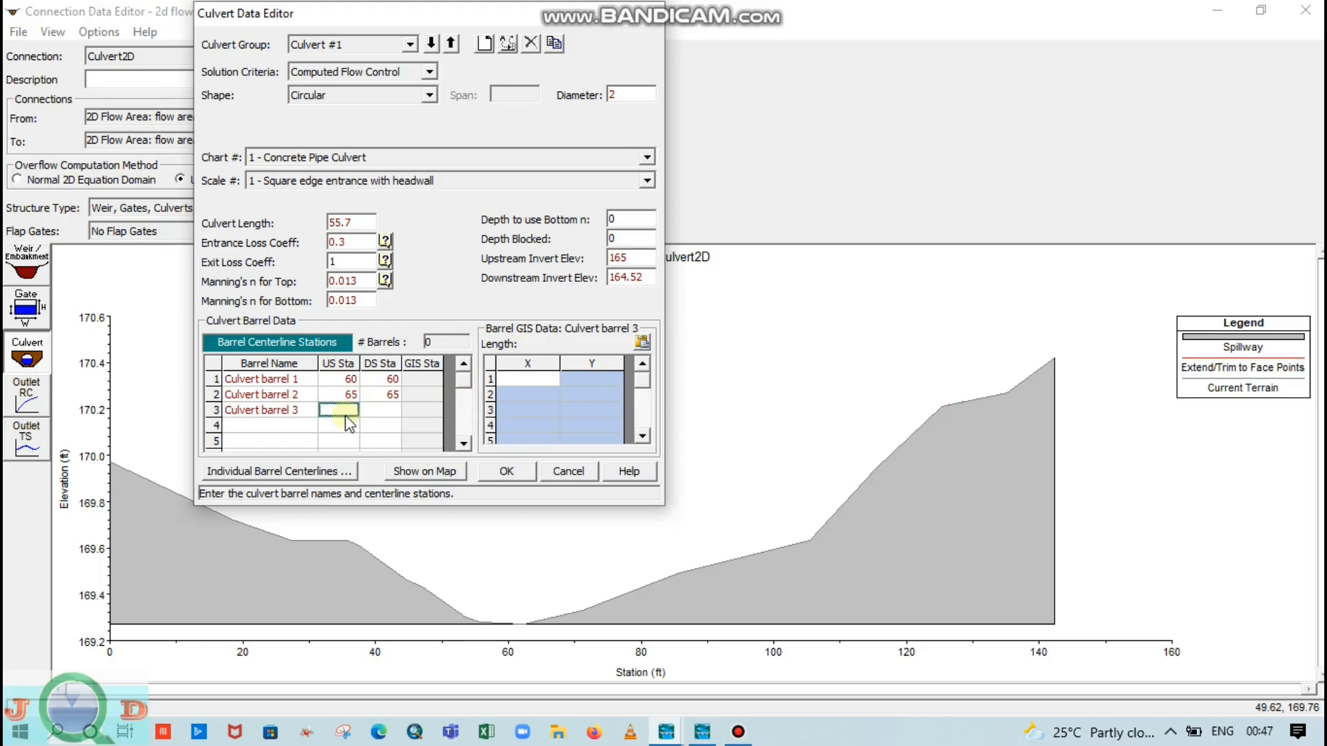
type("70")
left_click(392, 411)
type("7")
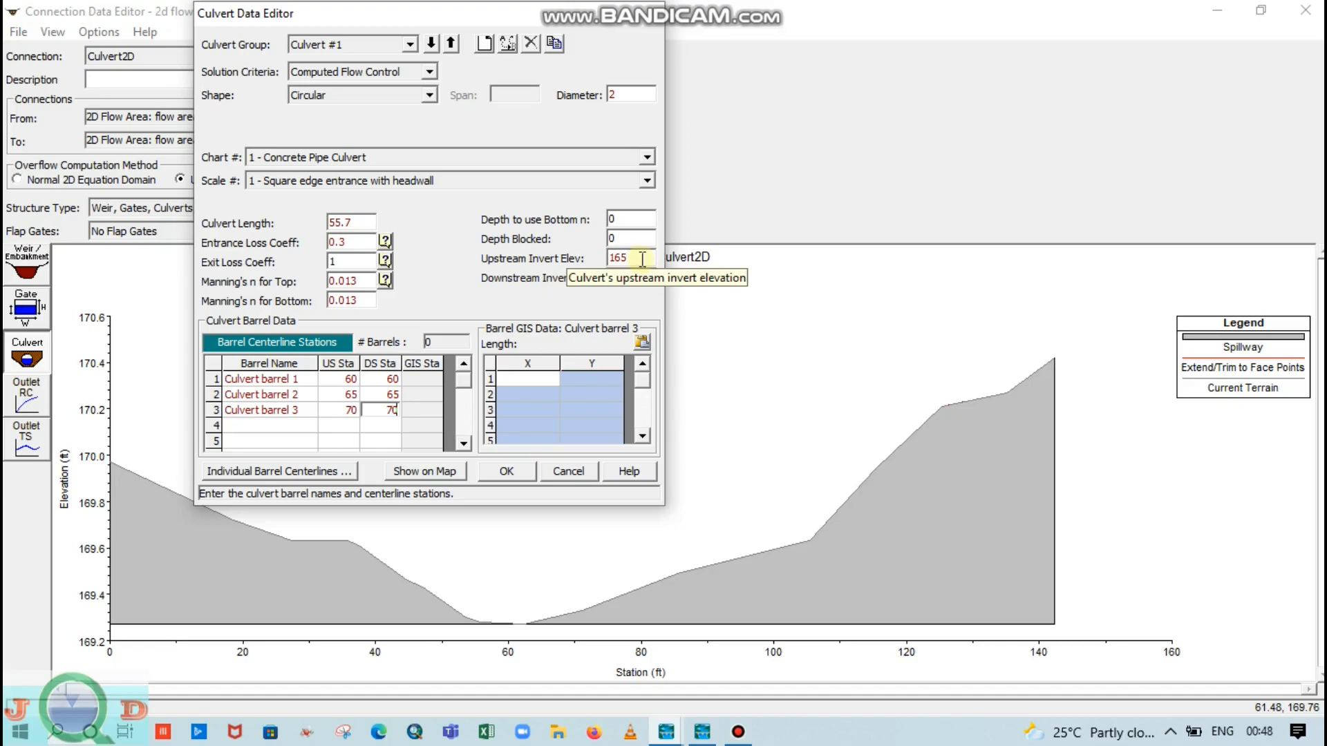
left_click(517, 467)
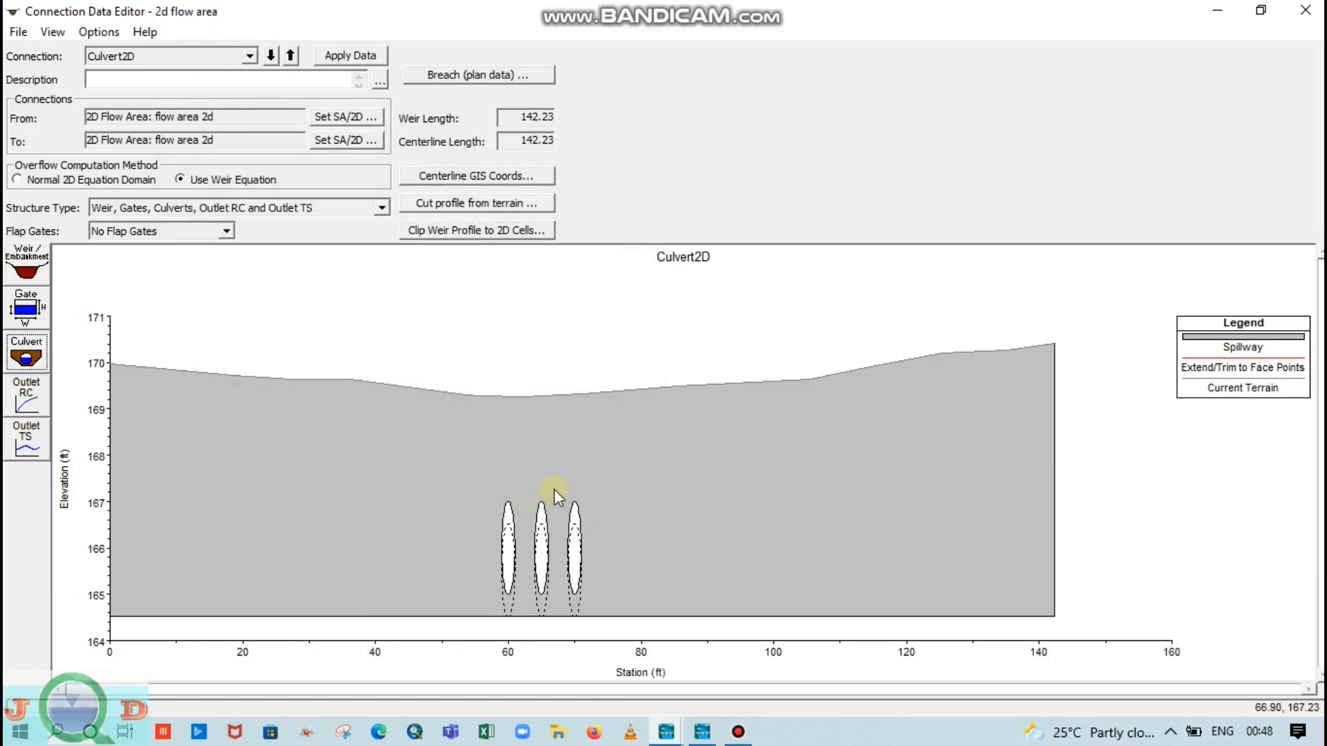
- Check the culvert barrels on the geometry map, and set the Culvert #1 diameter to 3 ft
left_click(1202, 15)
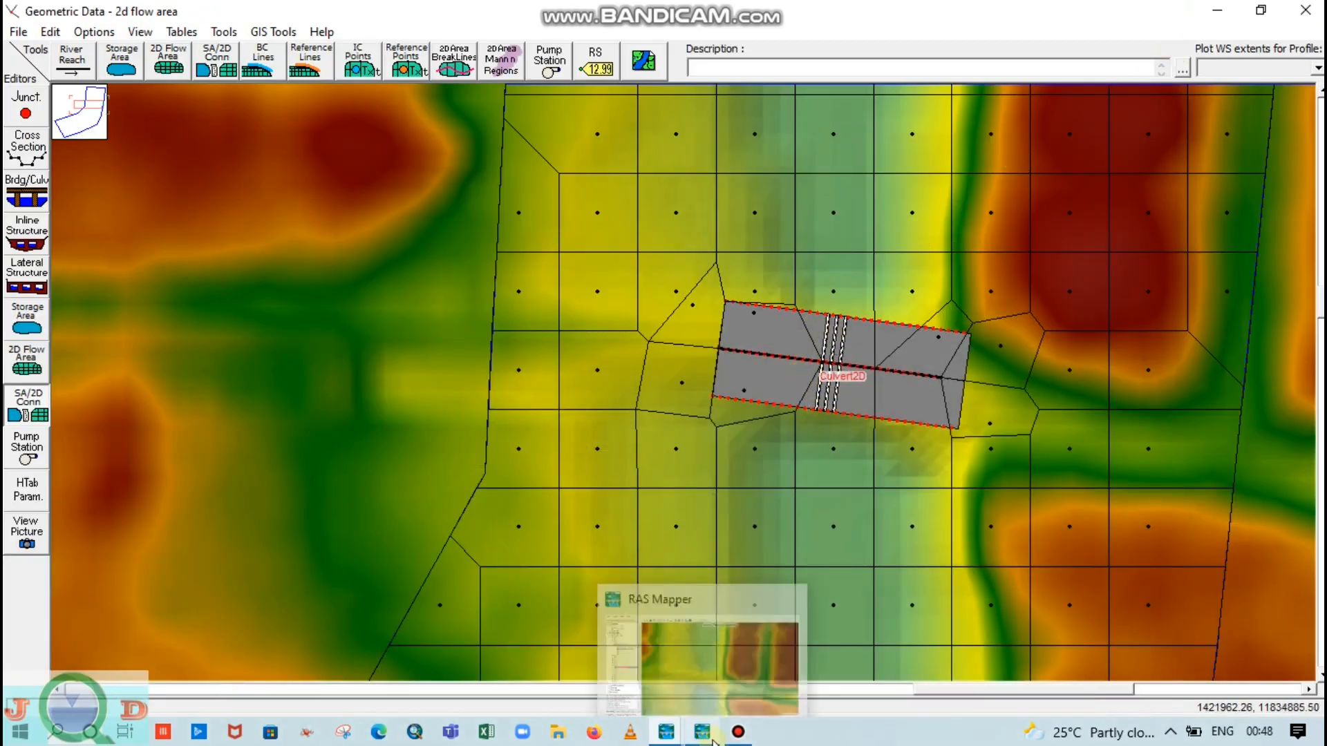
mouse_move(678, 735)
left_click(833, 633)
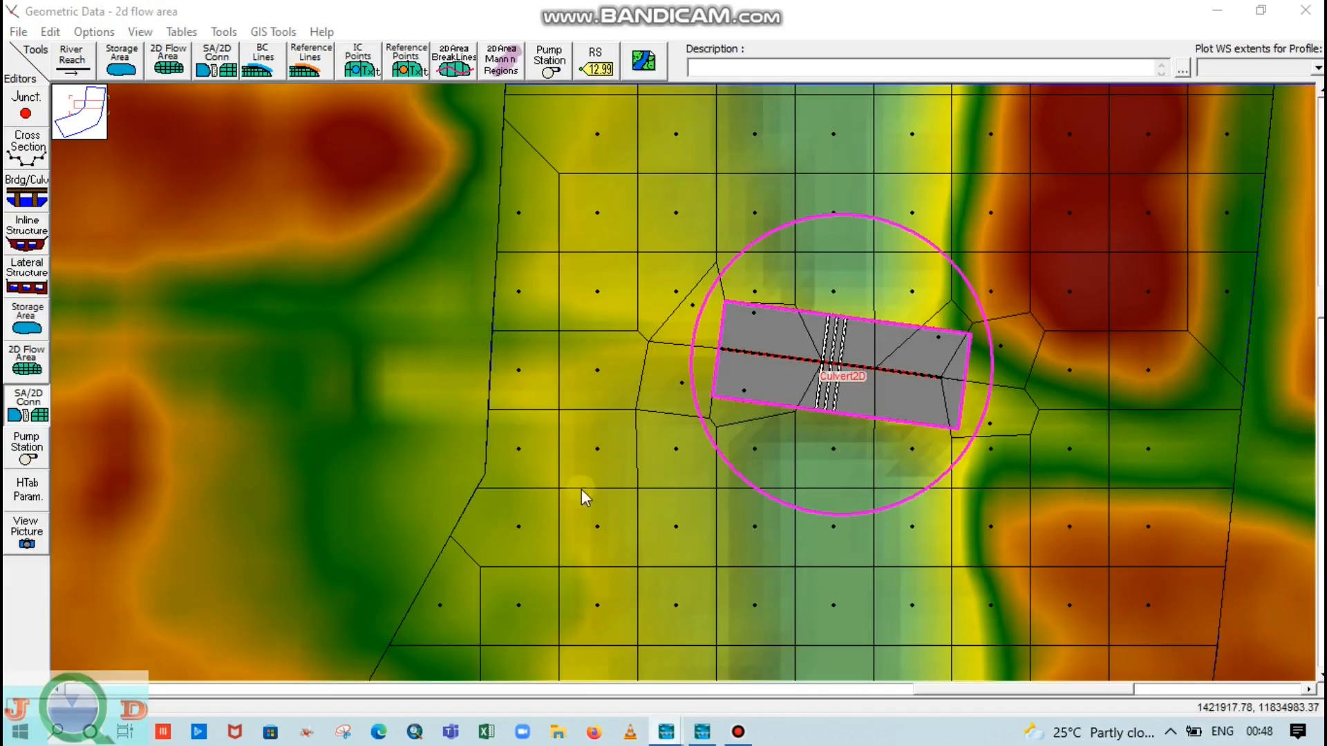
mouse_move(674, 733)
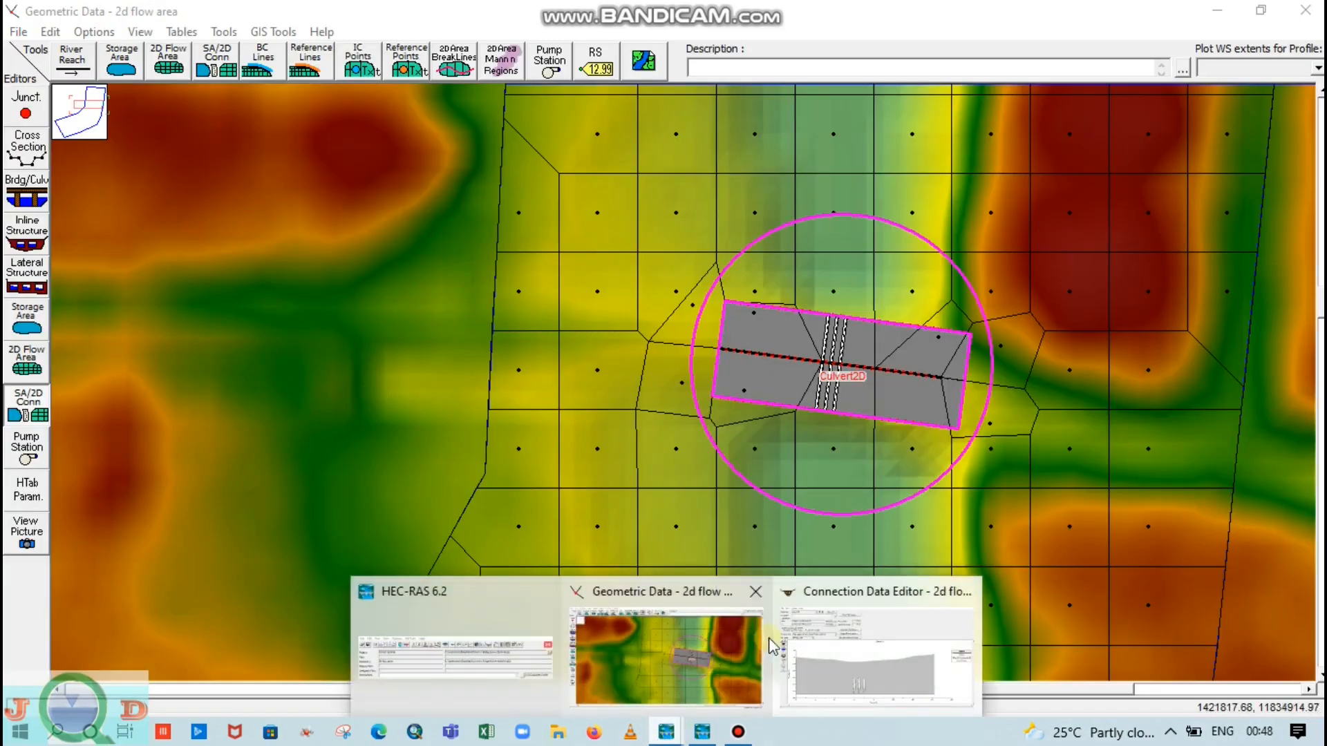
left_click(839, 619)
left_click(46, 354)
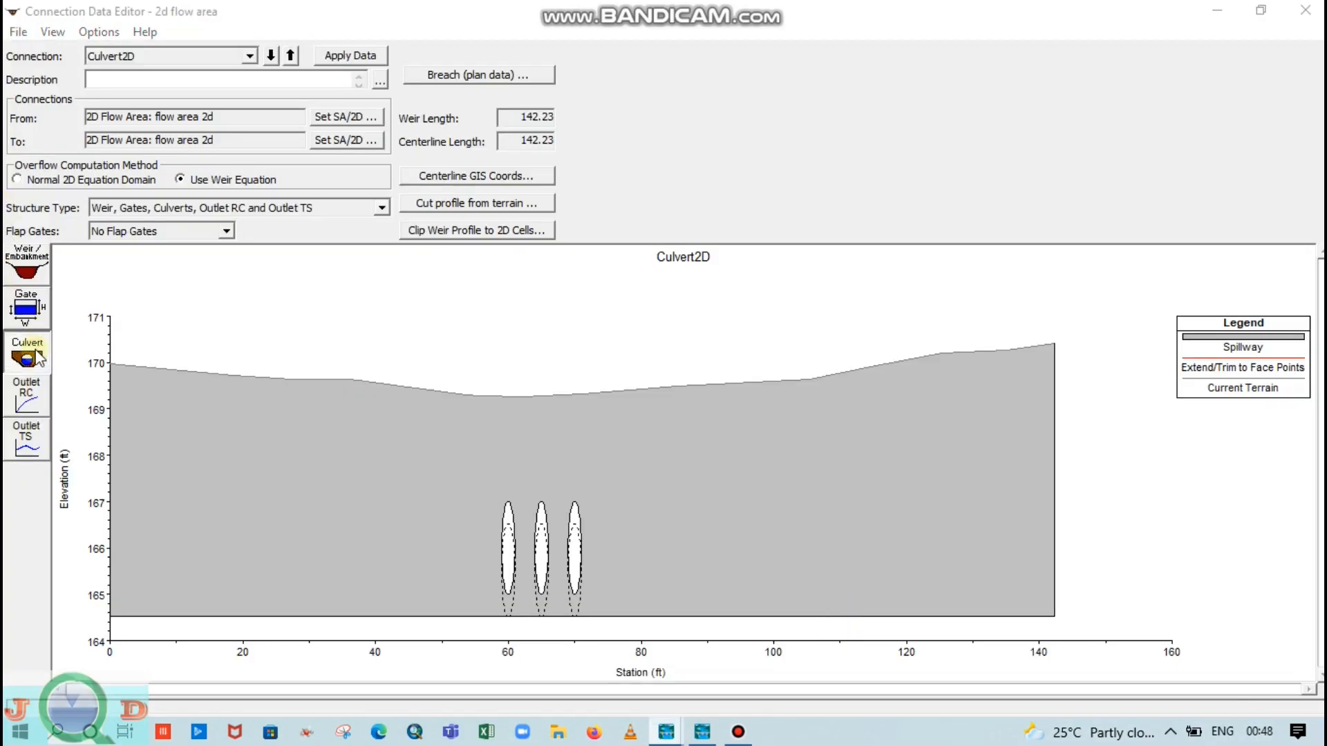
left_click(626, 95)
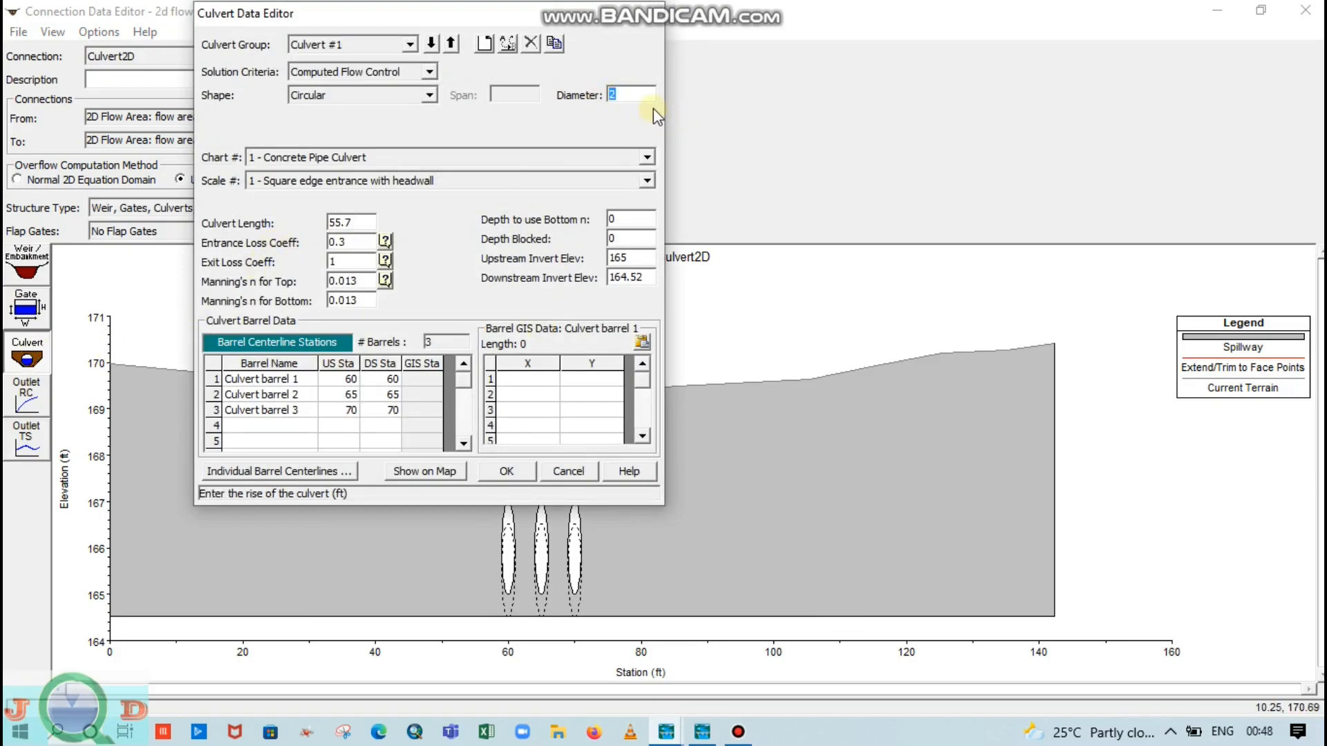
type("3")
left_click(516, 470)
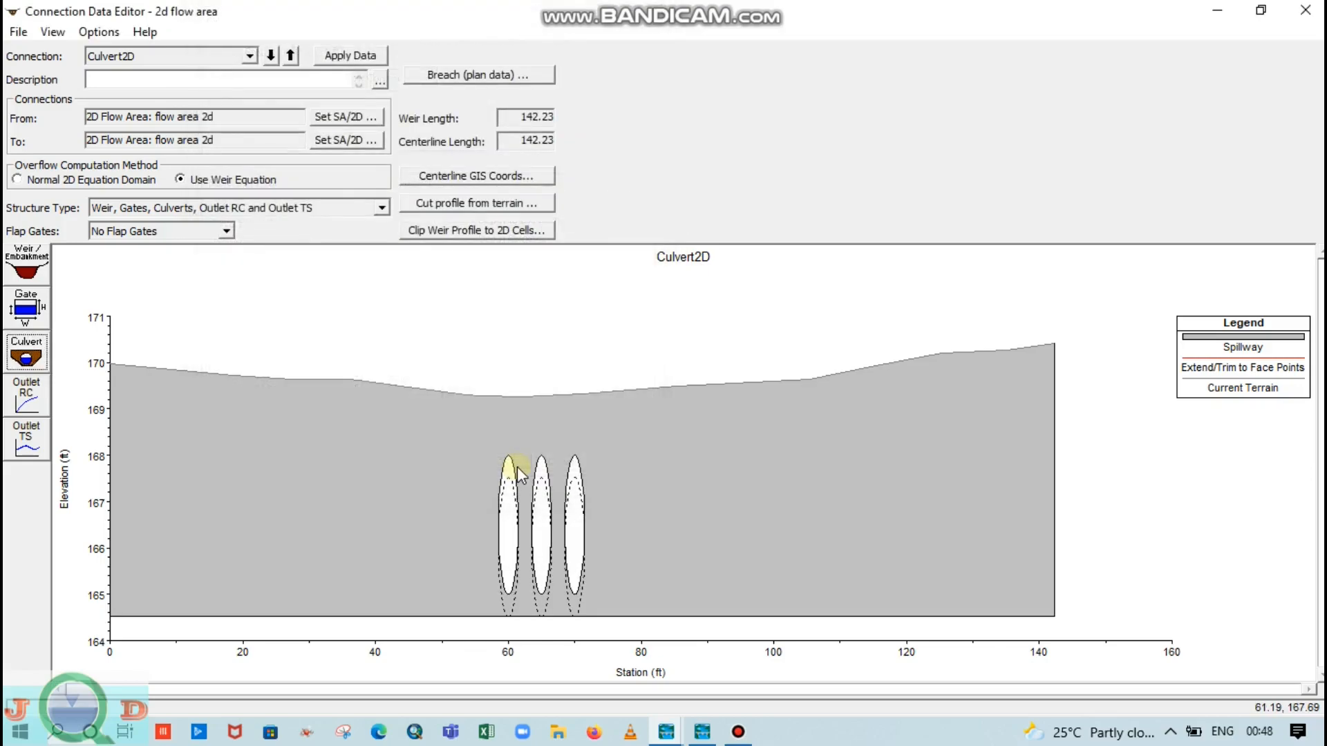
- Check how far the barrels reach across the embankment on the map, and set the culvert length to 57 ft
left_click(1216, 9)
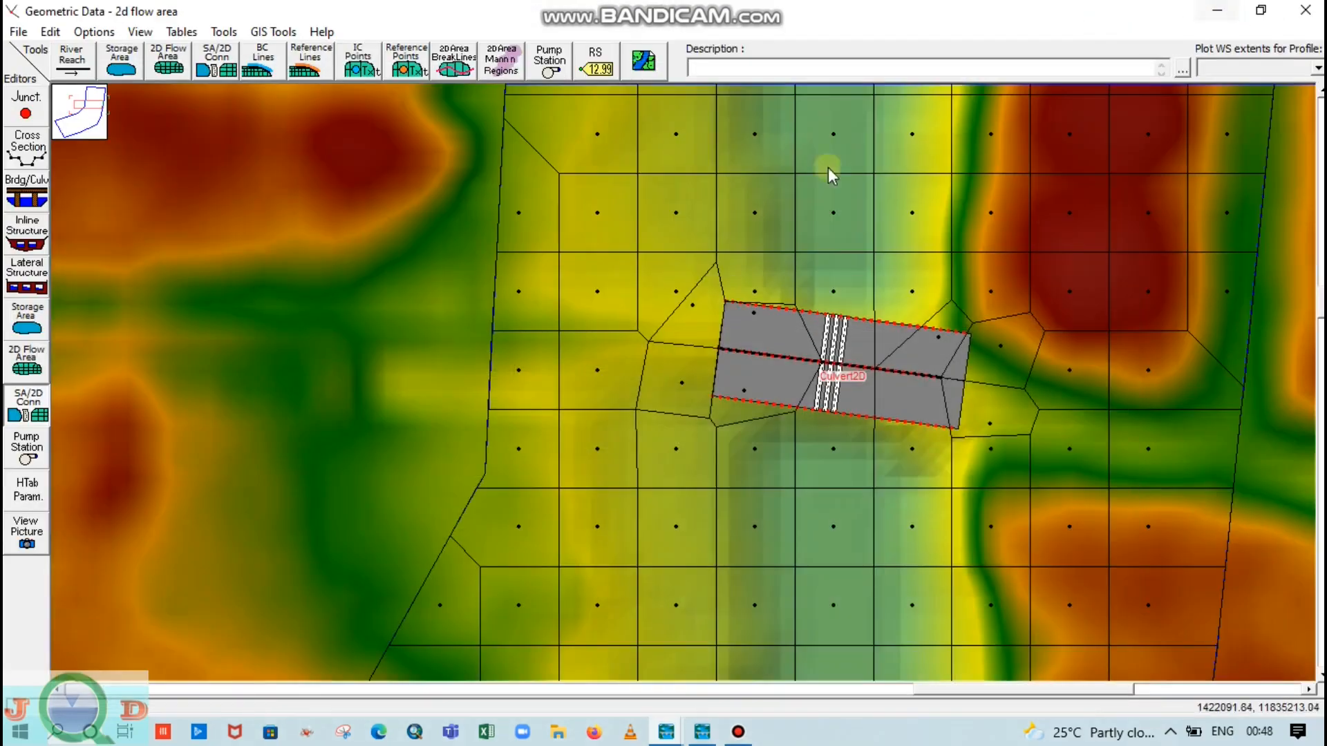
scroll(830, 422, "up", 2)
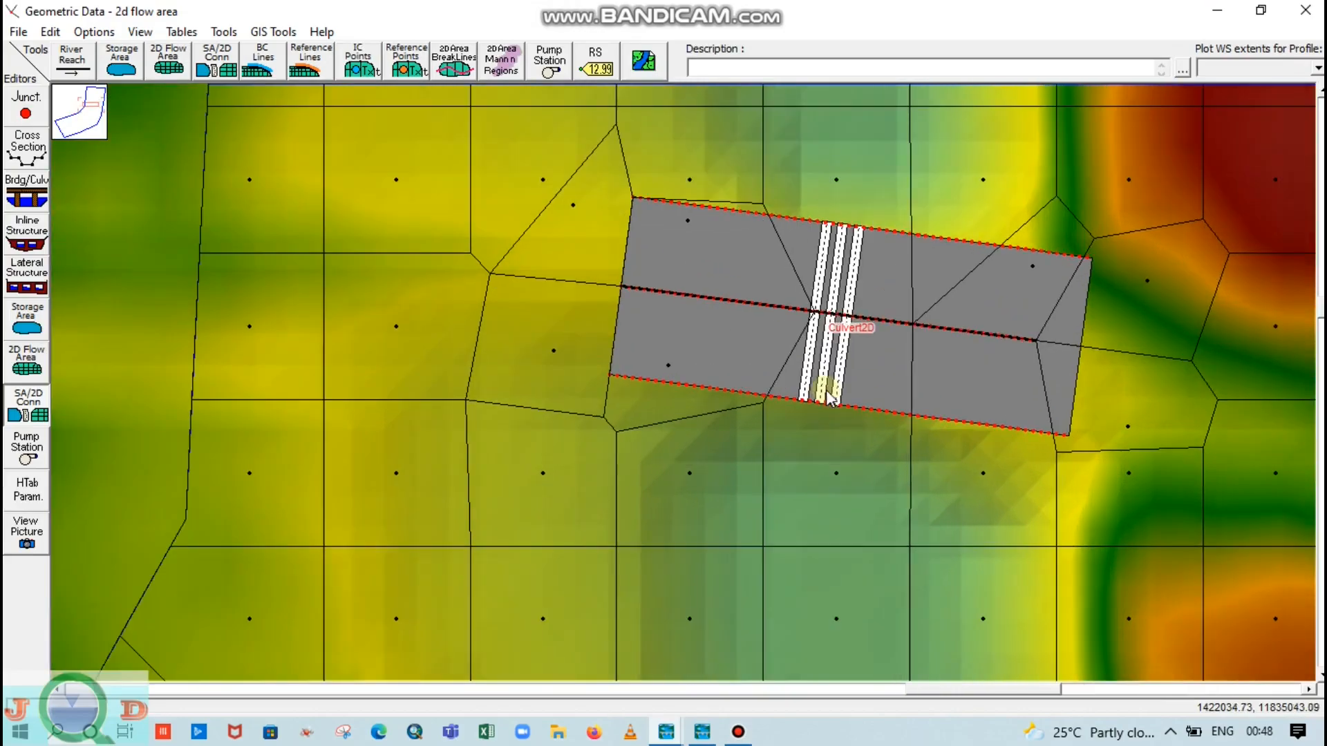
scroll(831, 400, "up", 1)
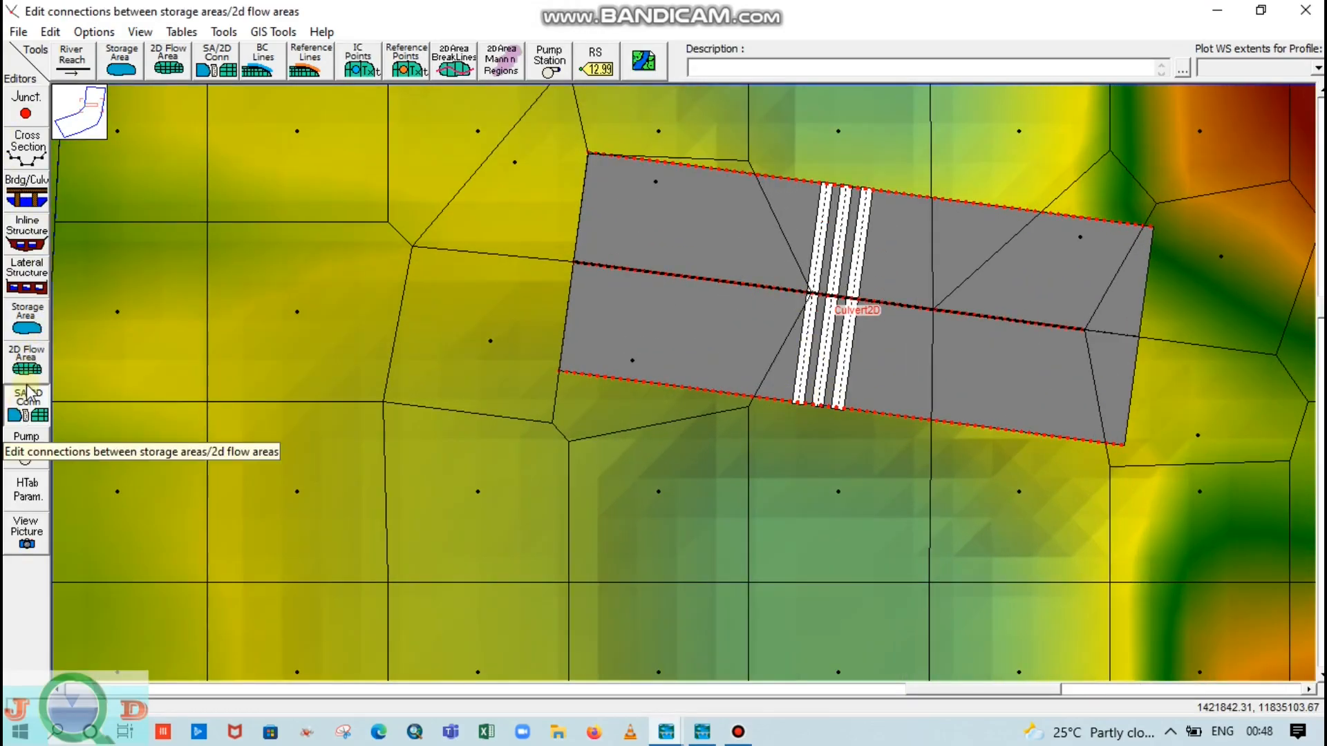
left_click(31, 401)
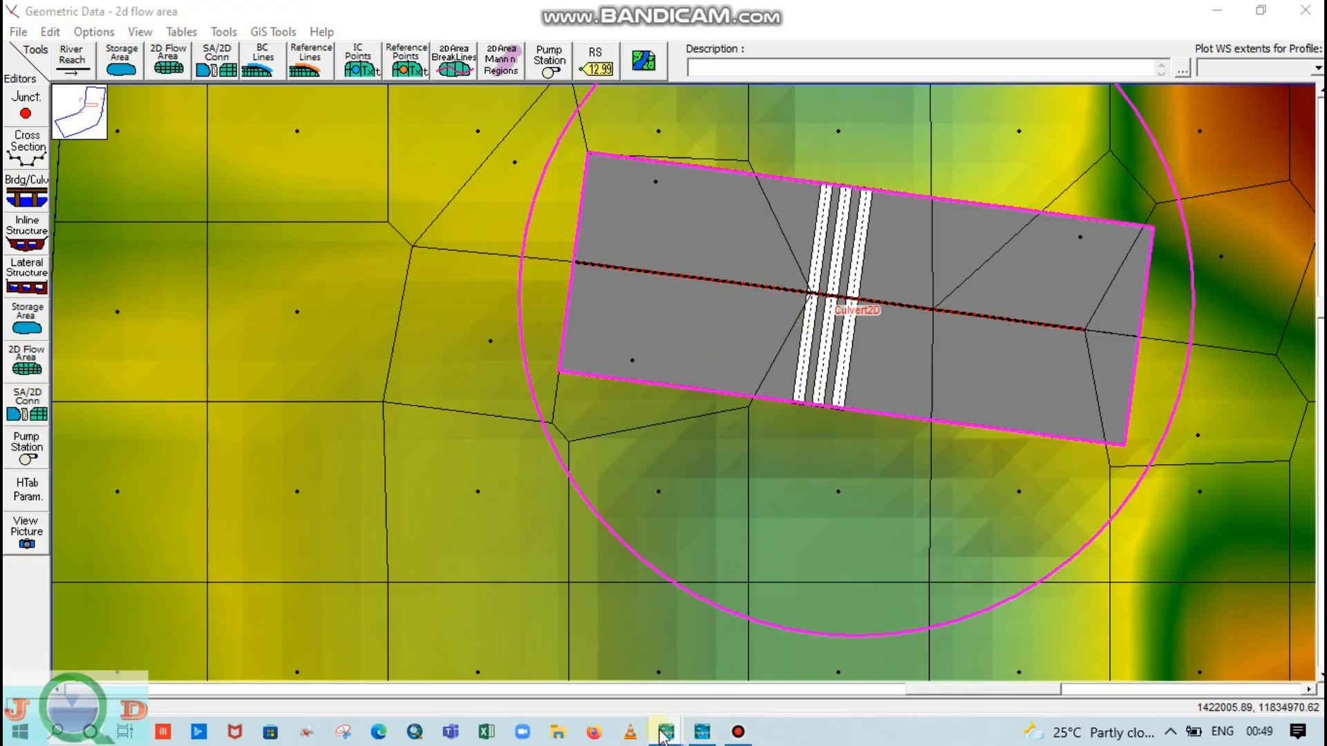
left_click(691, 596)
left_click(26, 352)
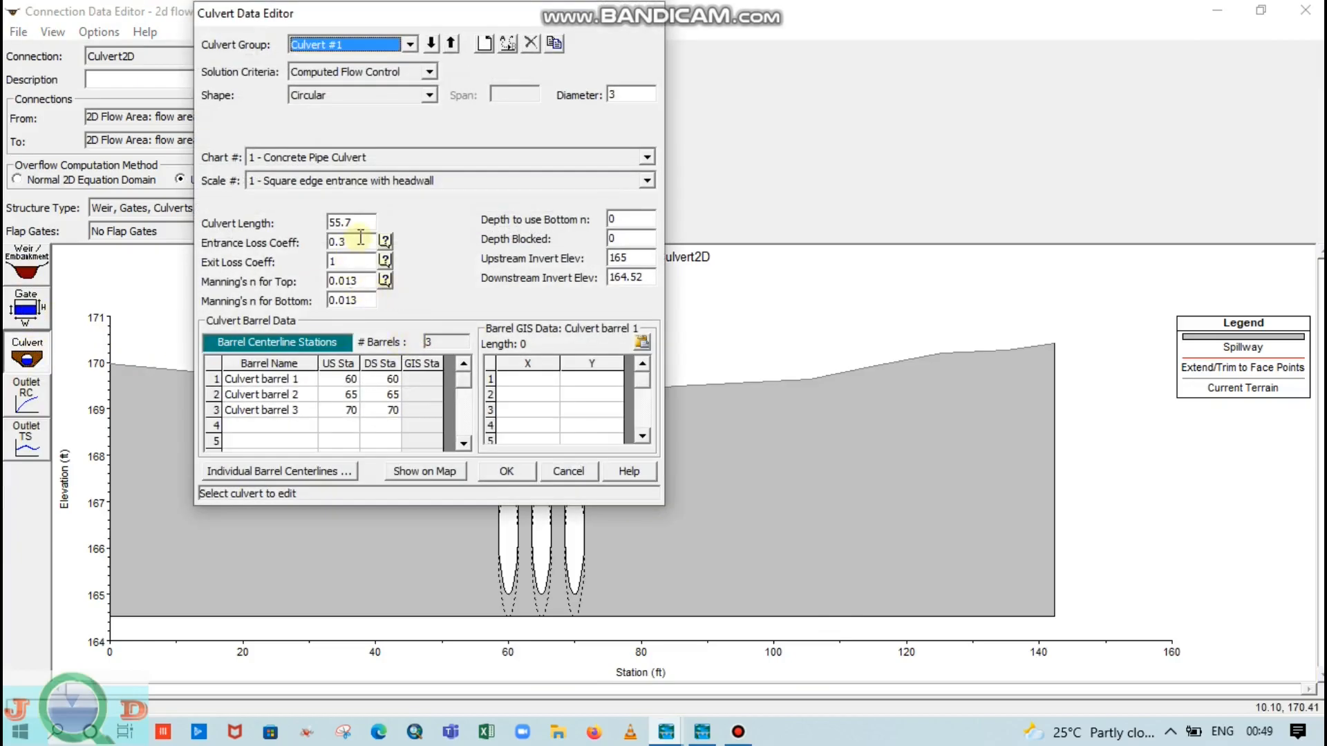
left_click(358, 223)
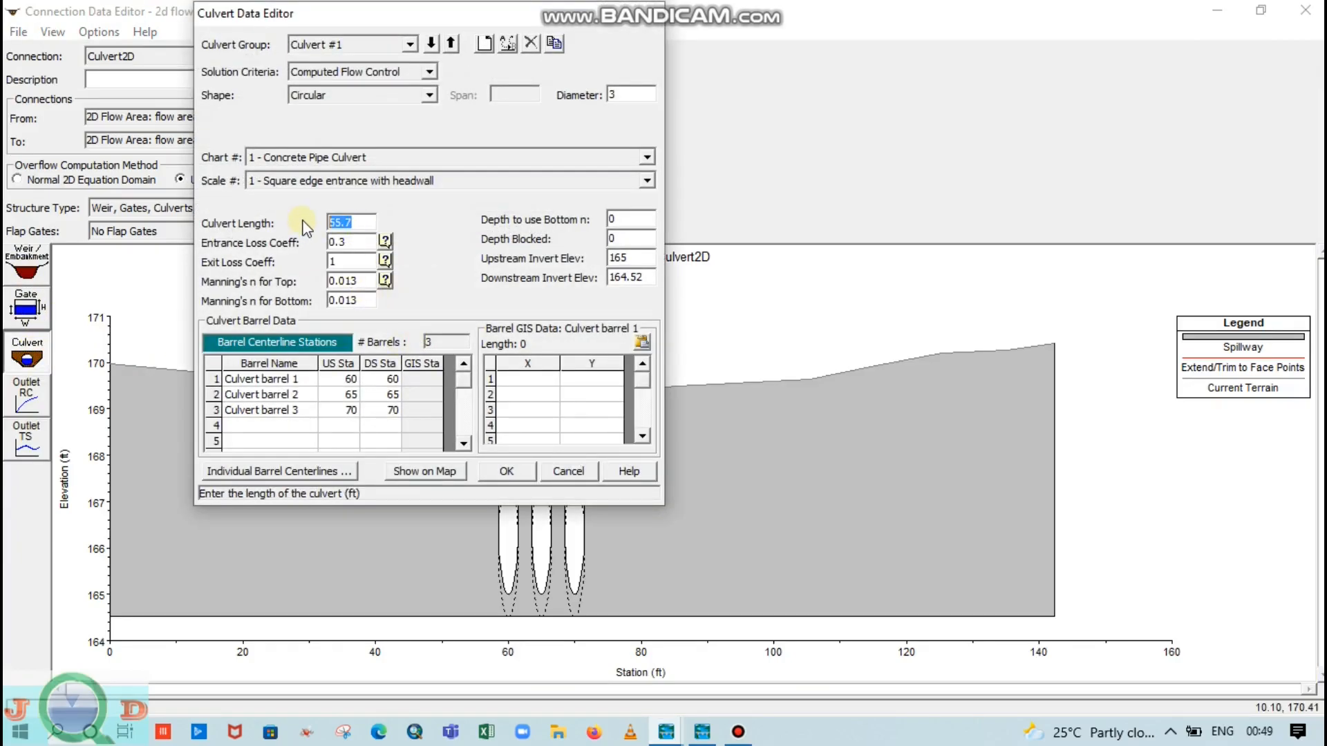
type("57")
left_click(505, 469)
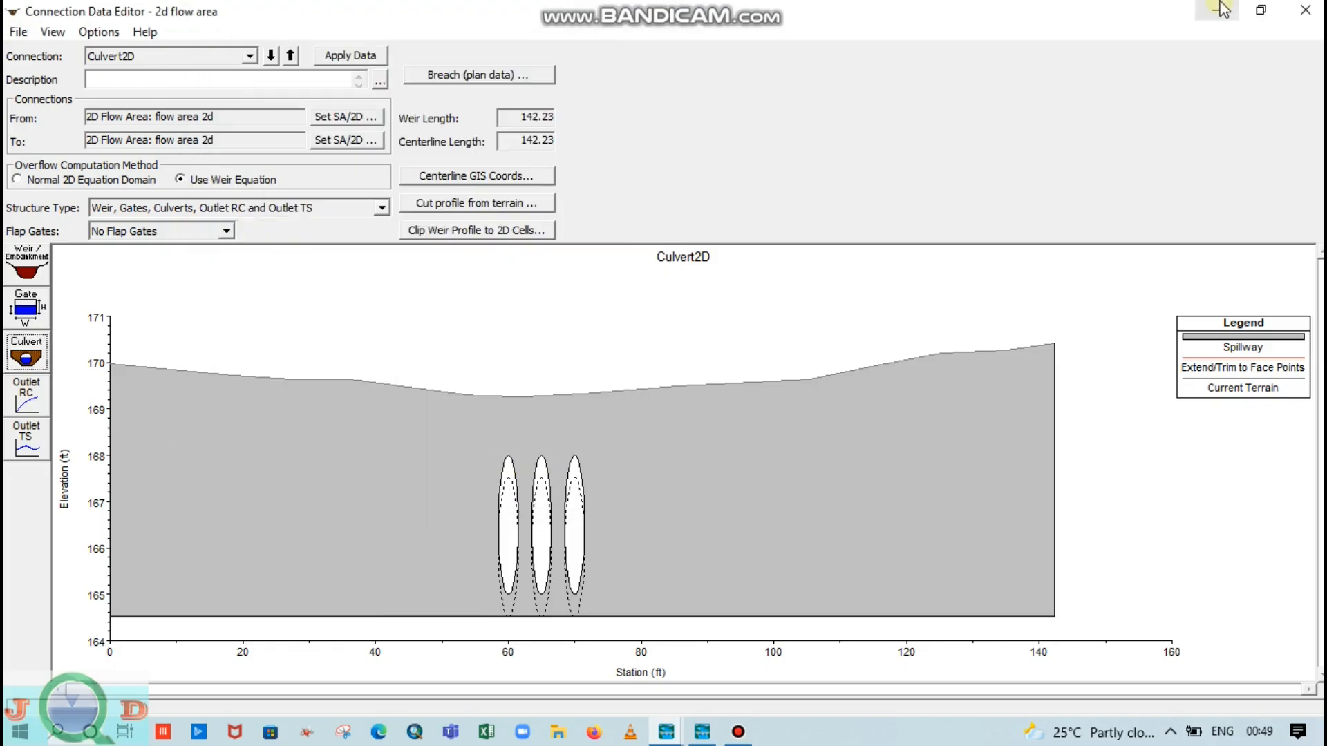
left_click(1218, 10)
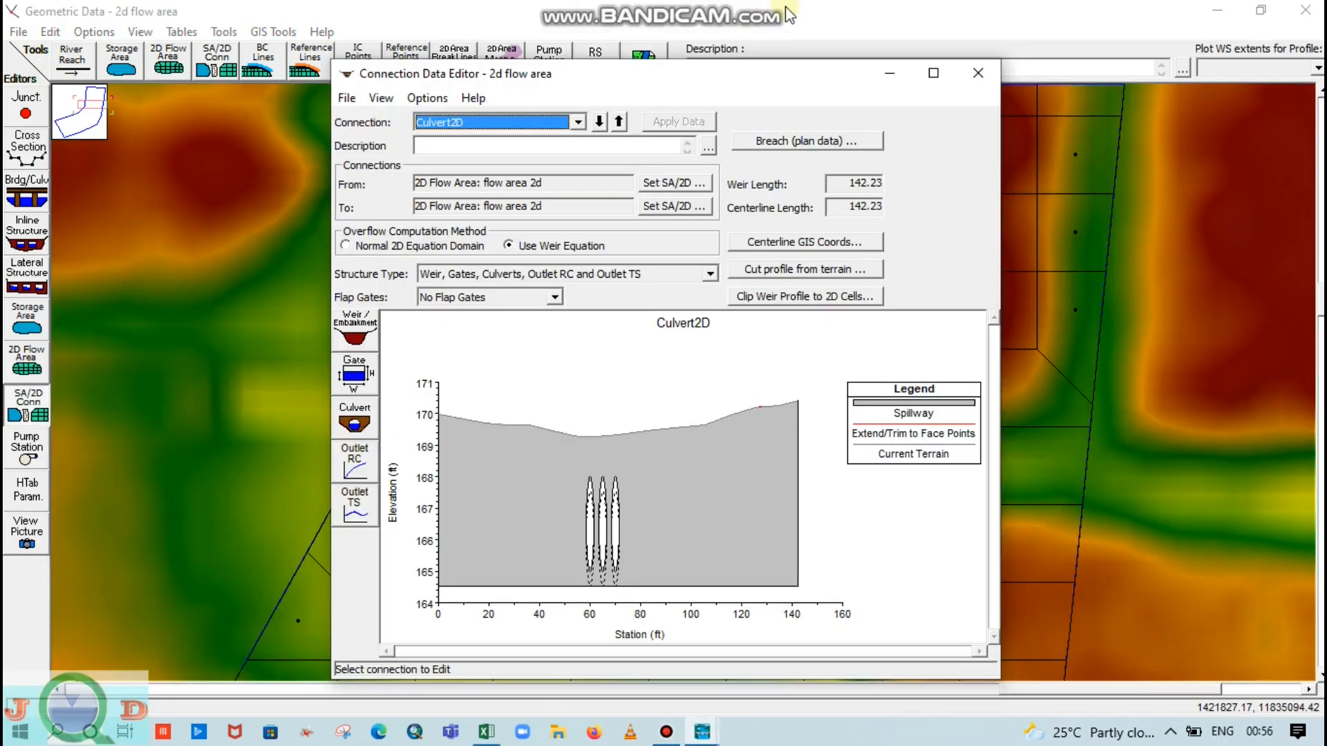
- Review the weir width, coefficient, crest shape and station/elevation table of the Culvert2D embankment
left_click(364, 333)
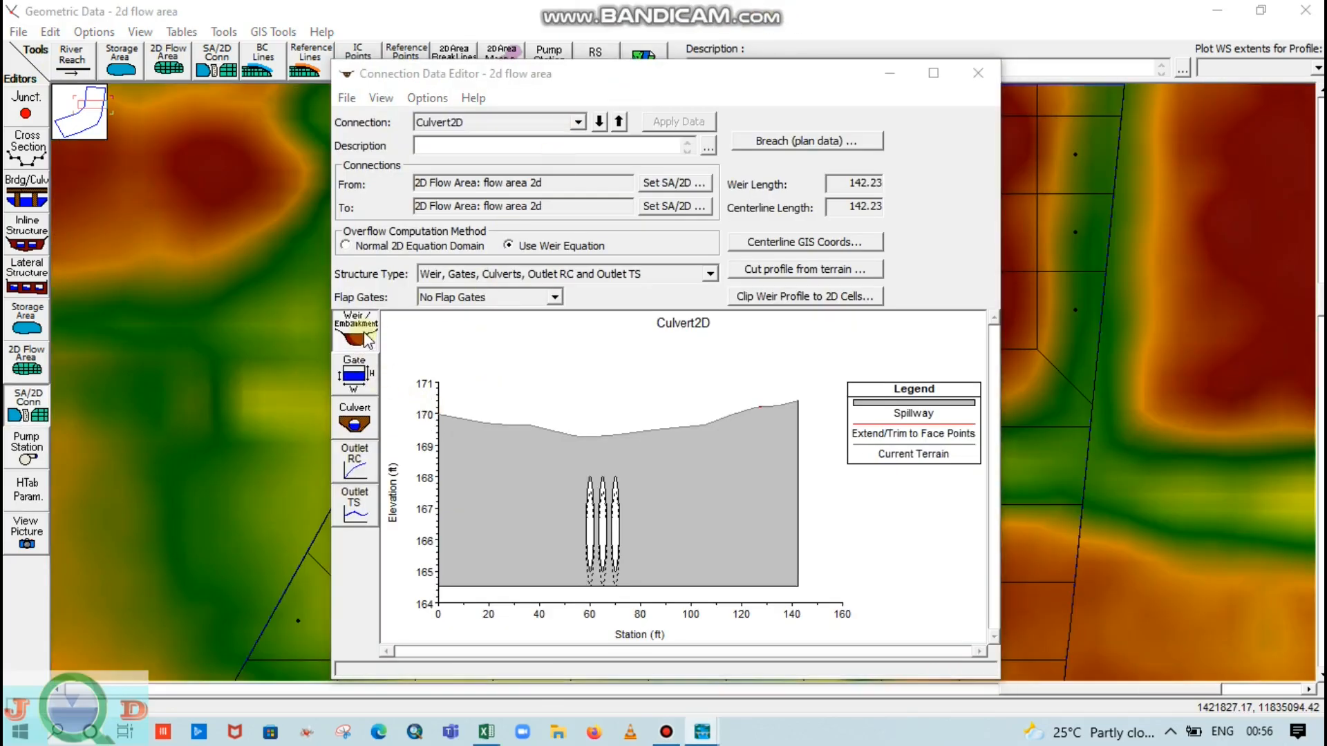
left_click_drag(649, 190, 682, 181)
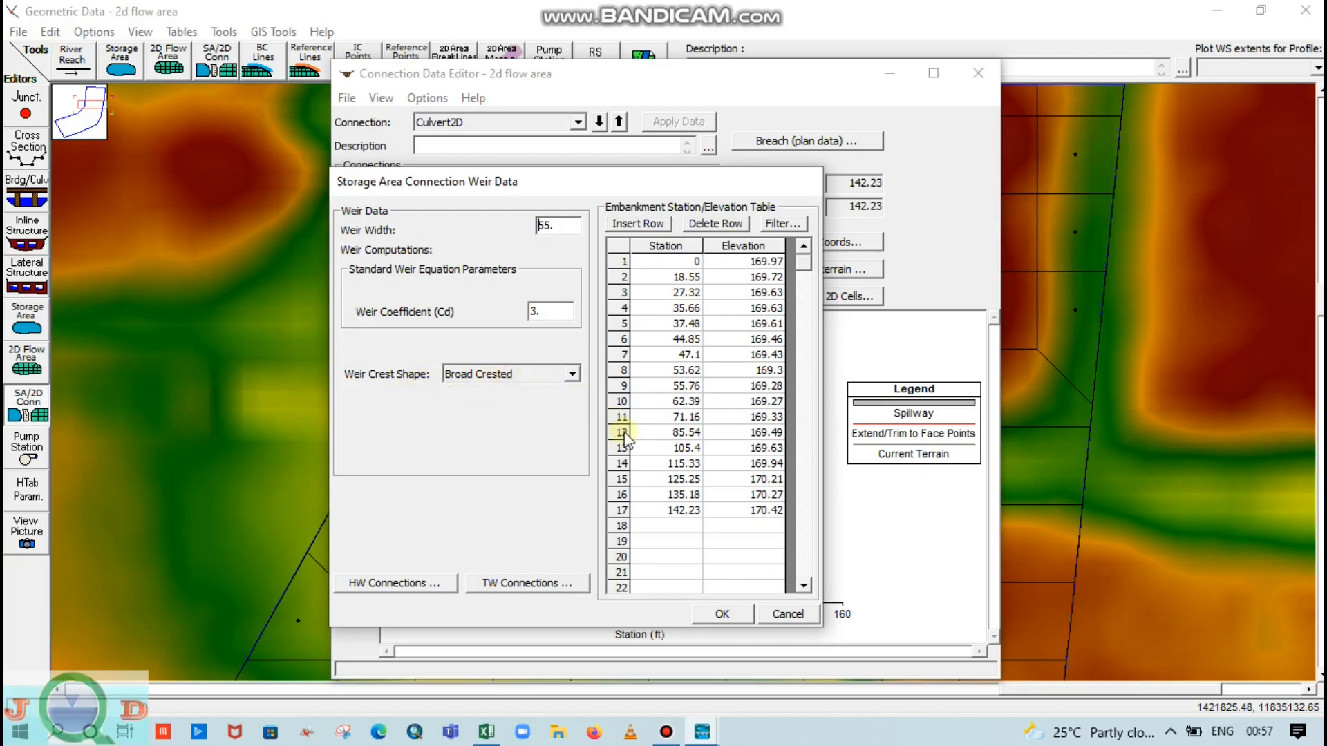
left_click(722, 614)
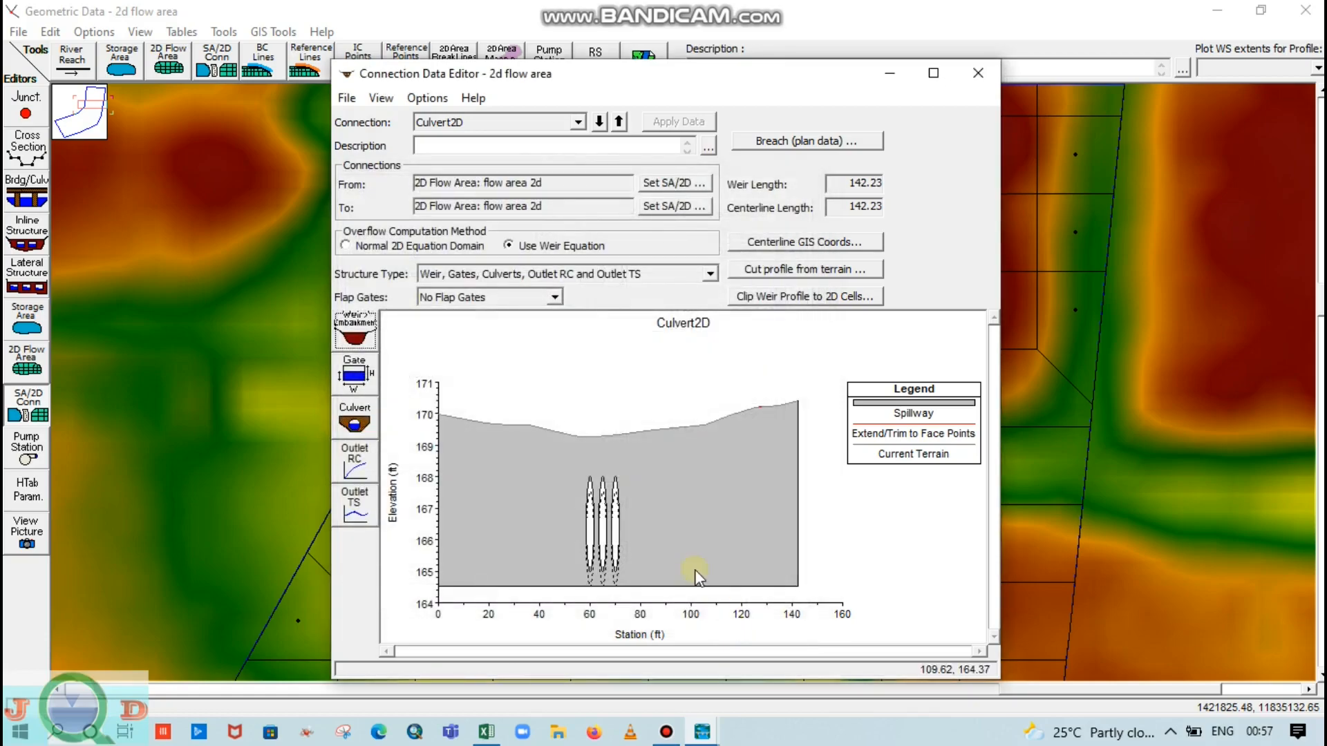
- Review the Culvert #1 data and its solution criteria options, keeping Computed Flow Control
left_click(367, 412)
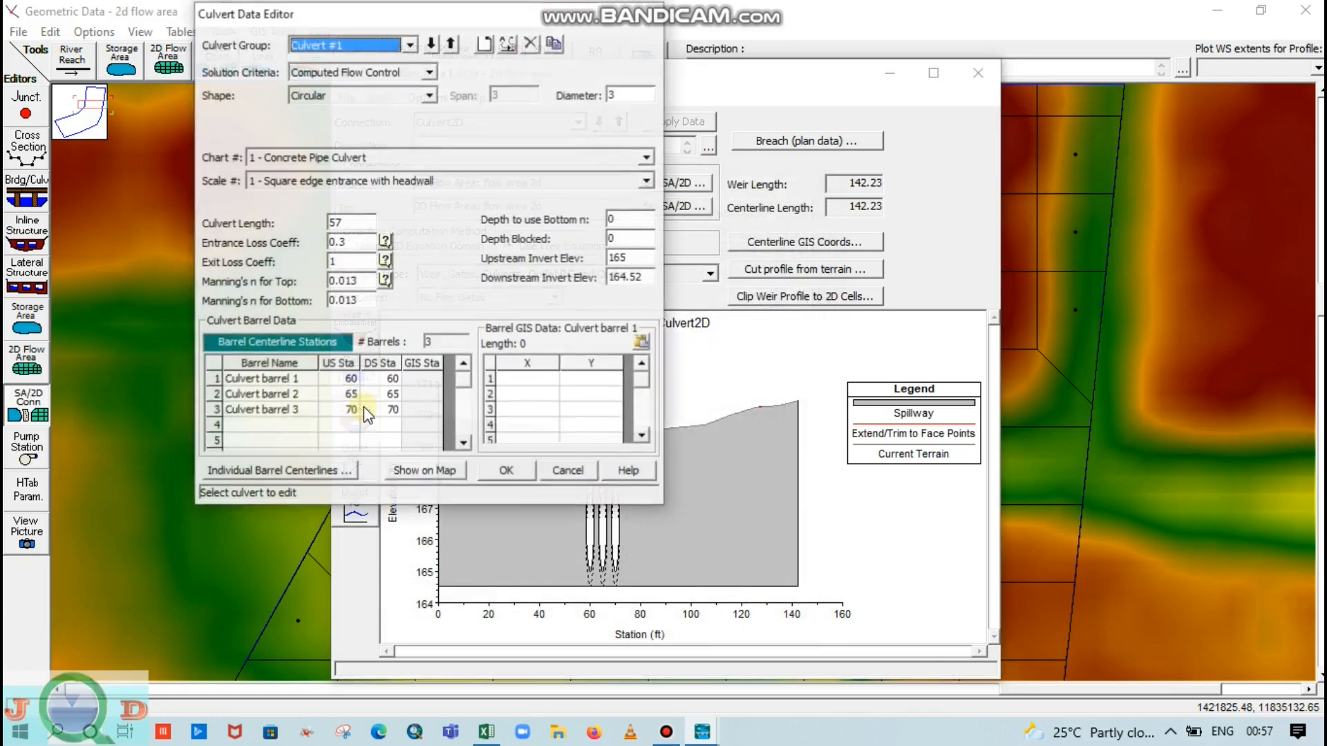
left_click_drag(592, 28, 609, 30)
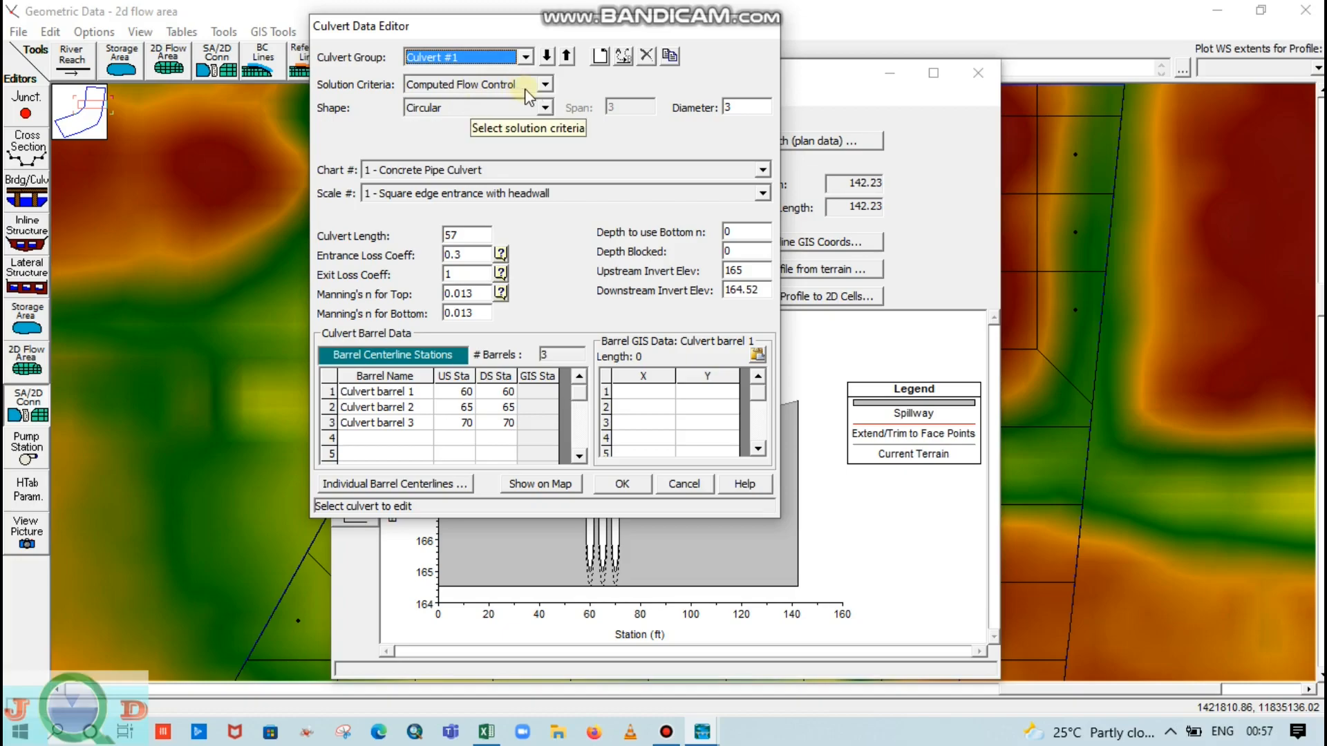
left_click(546, 85)
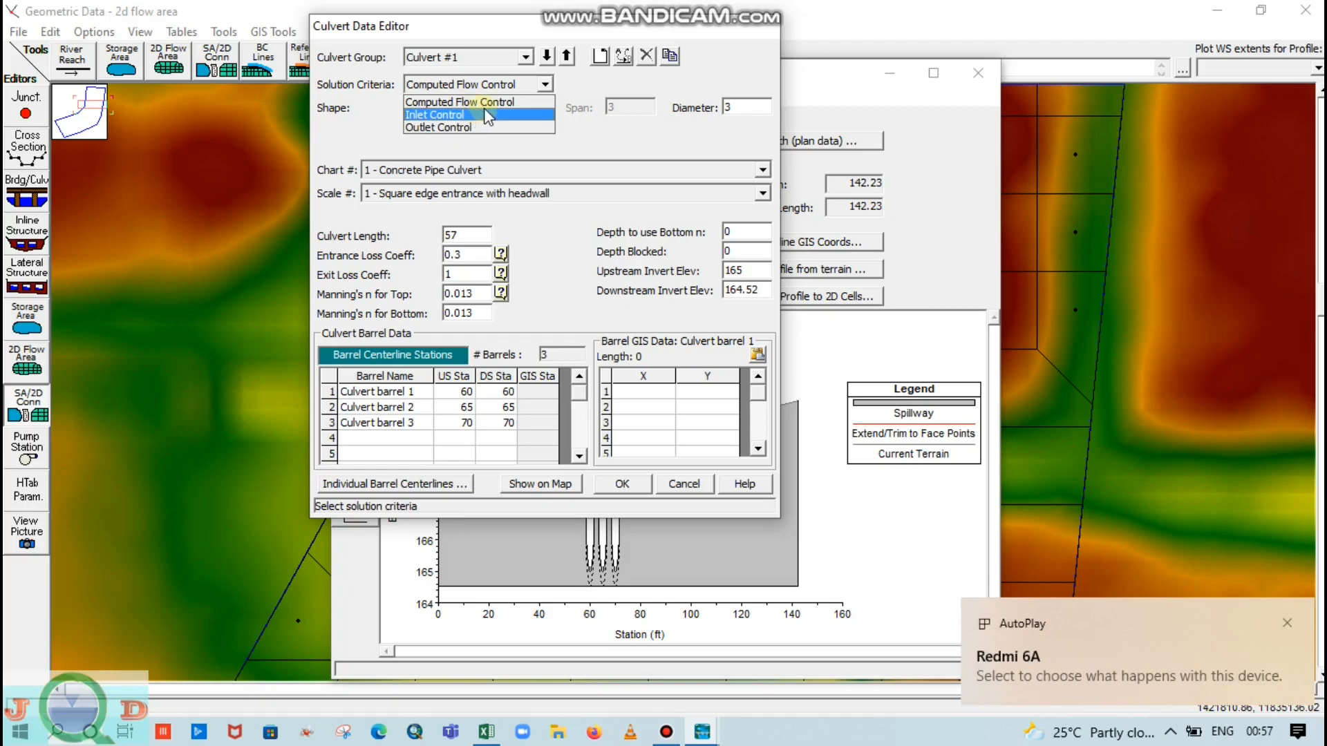
left_click(1283, 620)
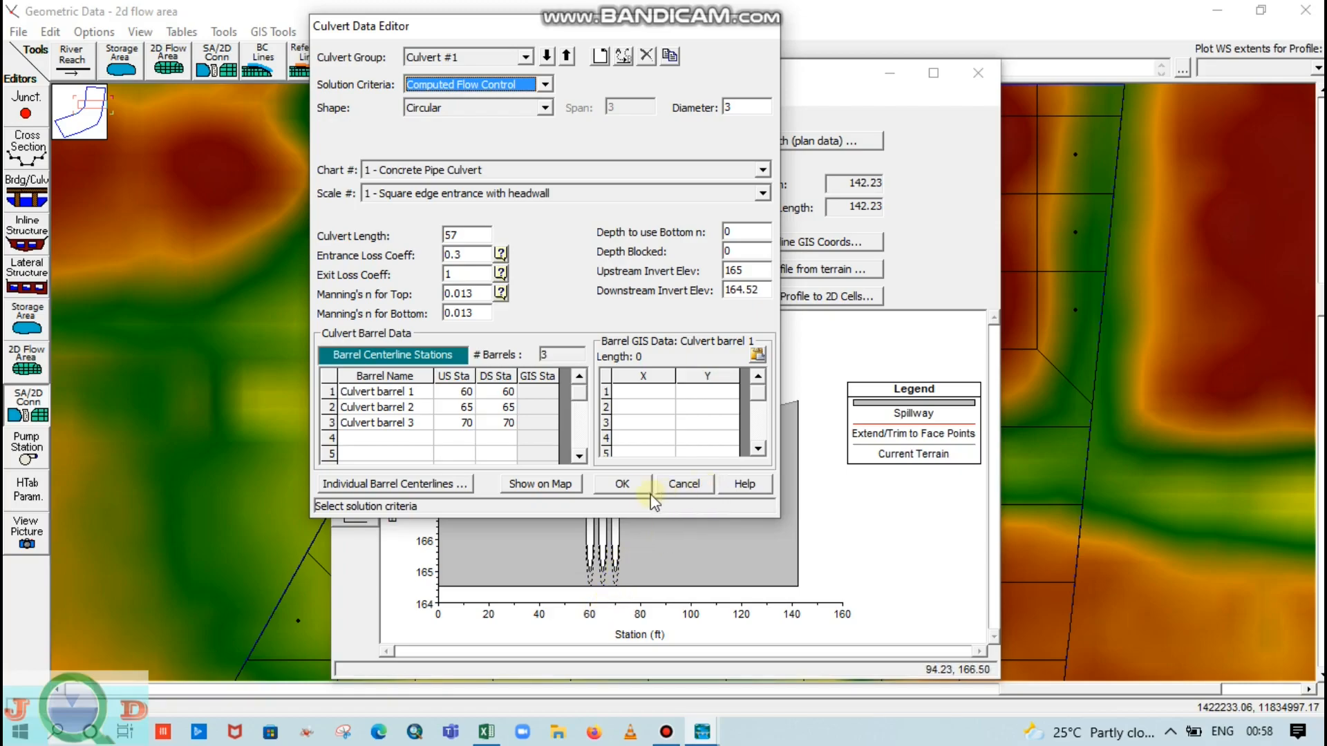
left_click(622, 483)
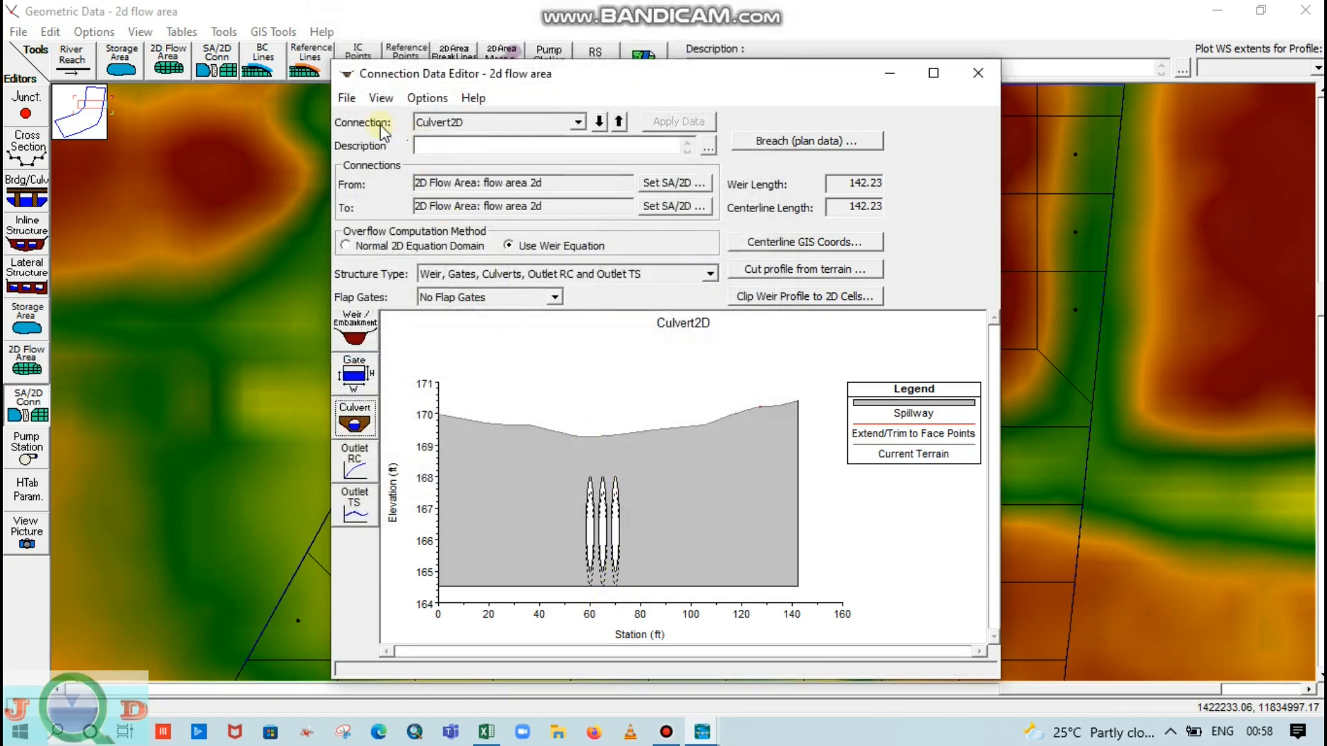
- Close the Culvert2D connection data and save the geometry data
left_click(977, 72)
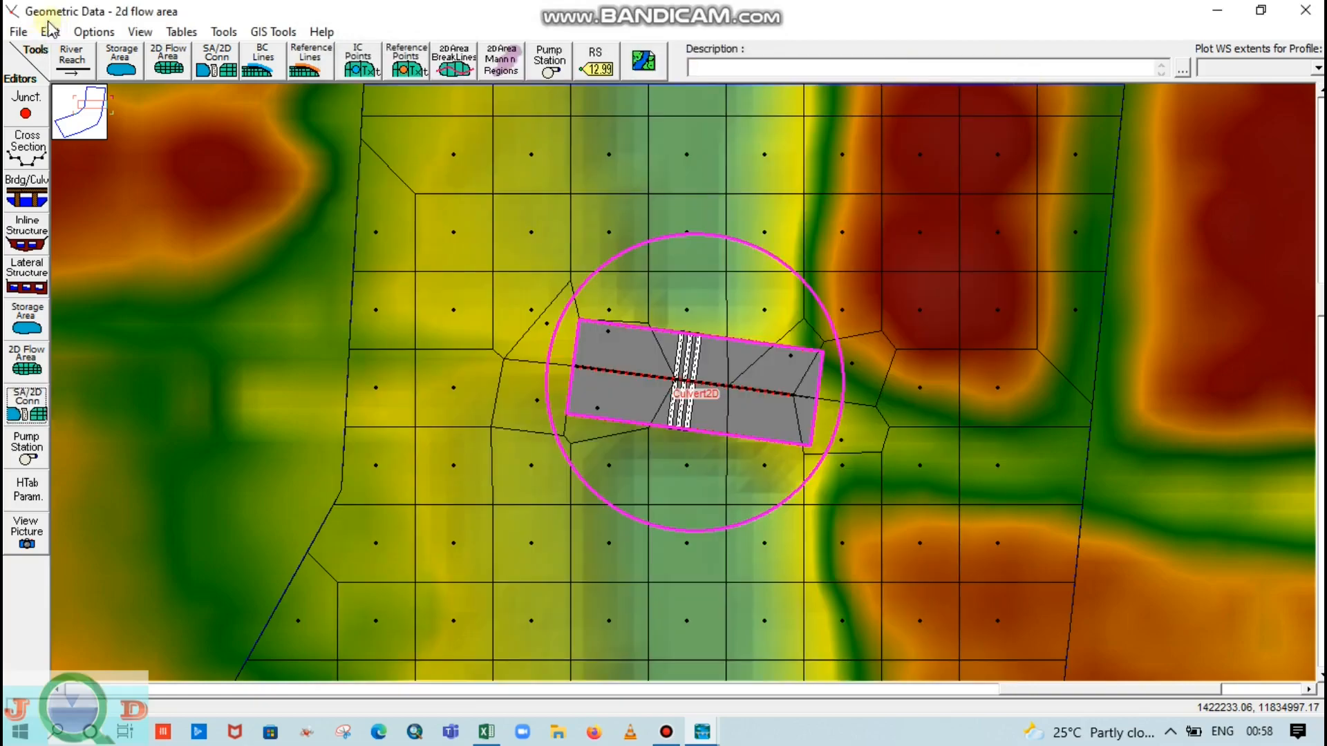
left_click(18, 32)
left_click(24, 97)
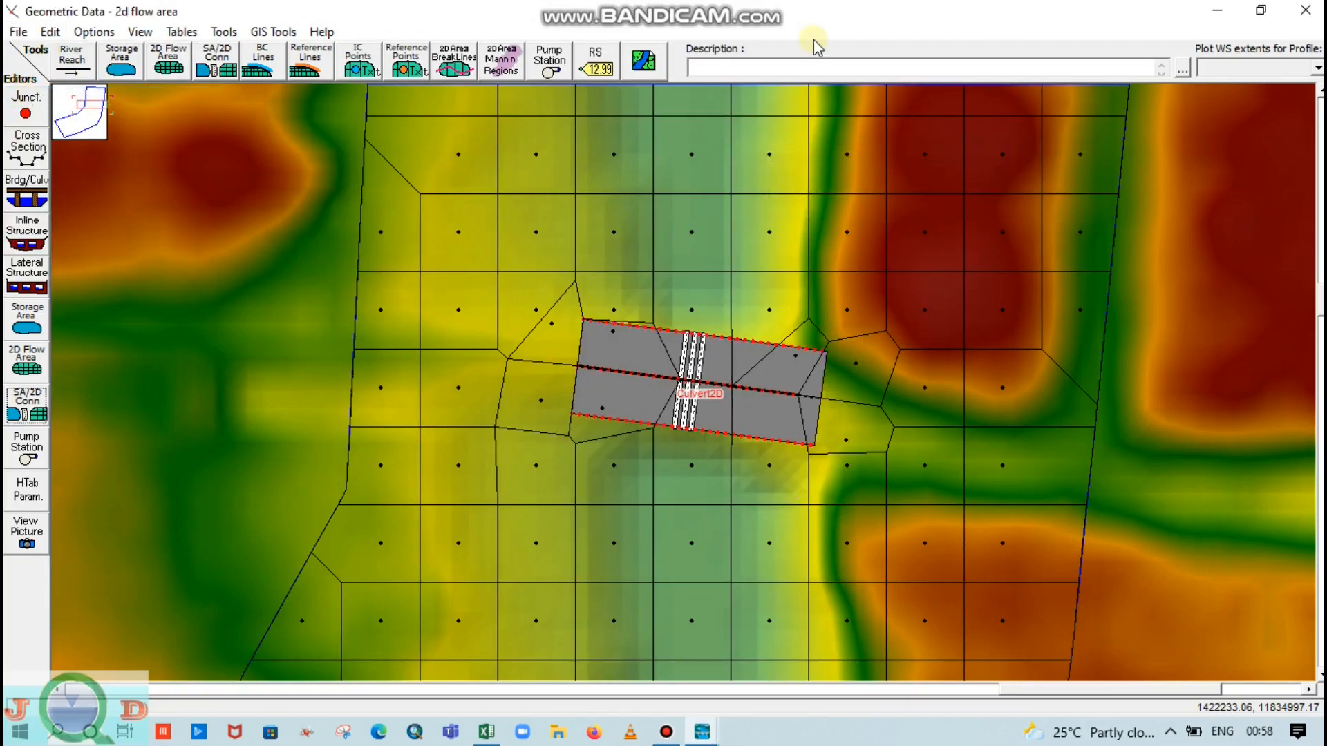
left_click(1218, 10)
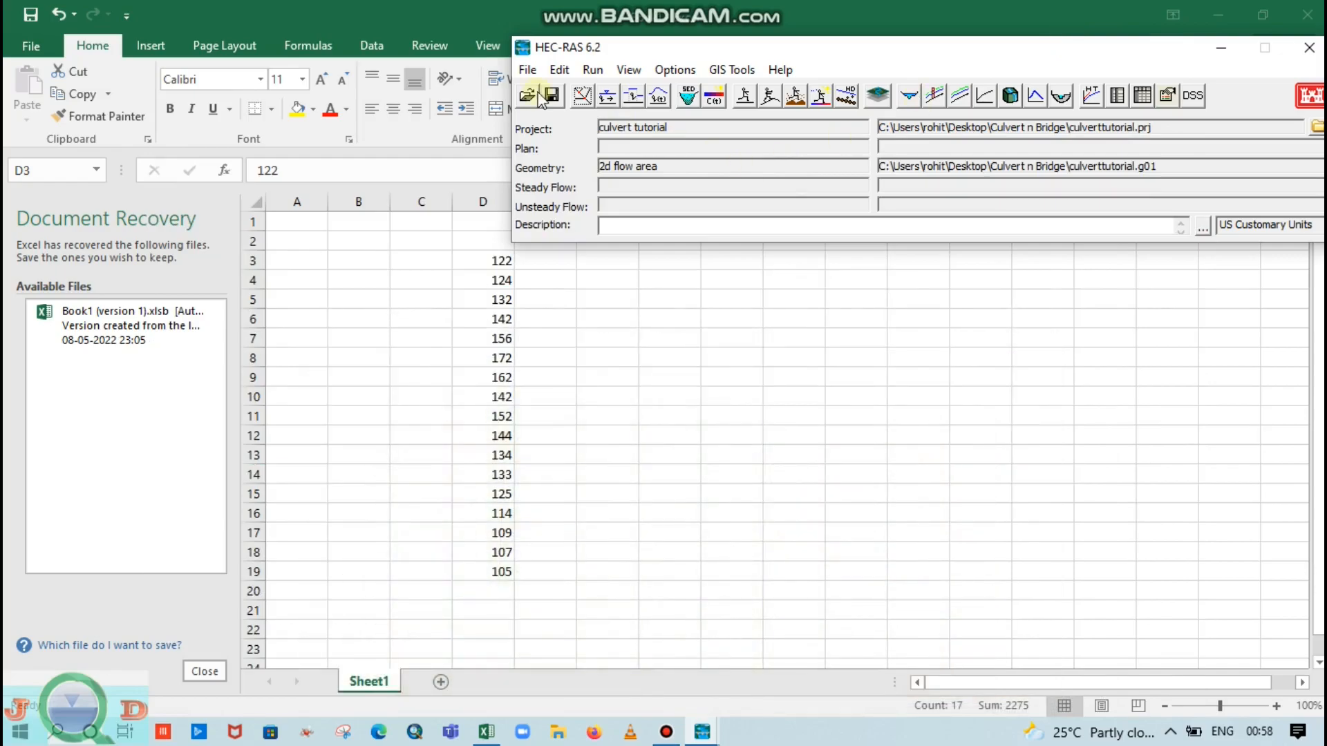
- Open the unsteady flow data and save it with the title unstdy in the Culvert n Bridge folder
left_click_drag(629, 50, 596, 56)
left_click(526, 75)
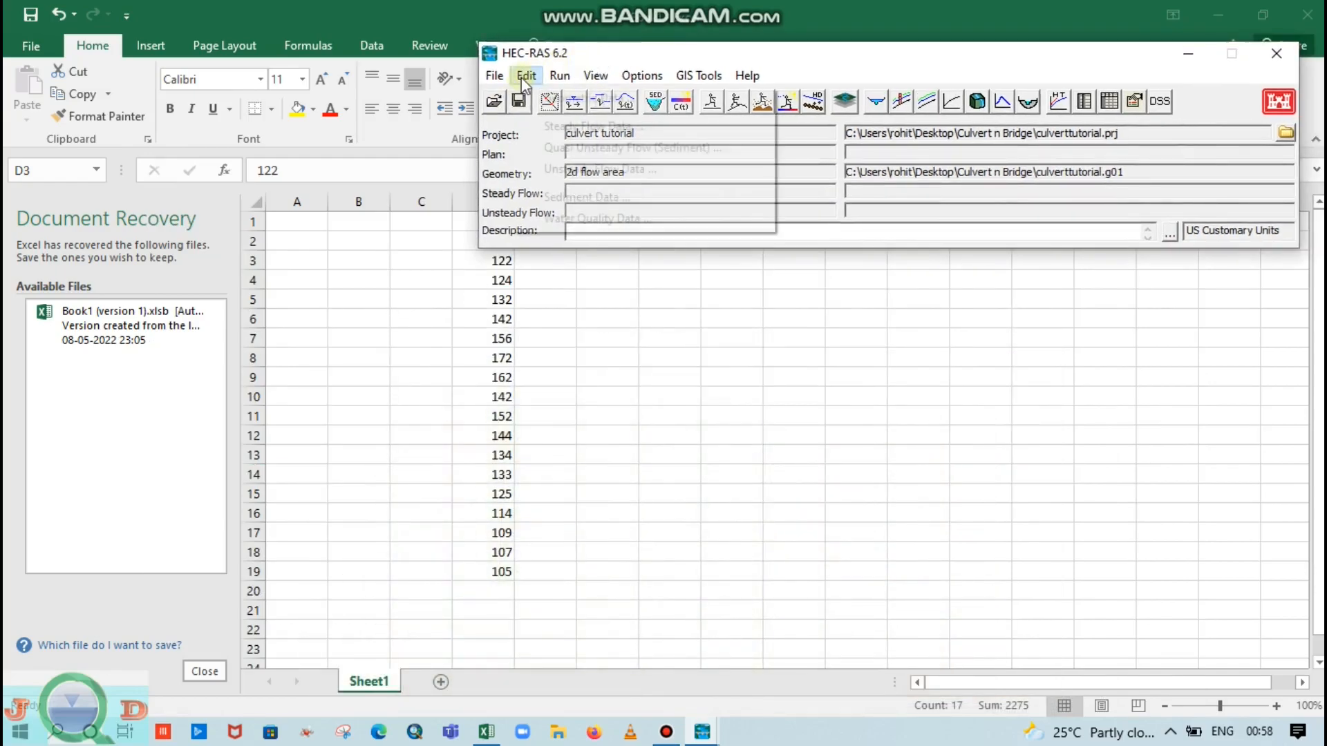
left_click(553, 169)
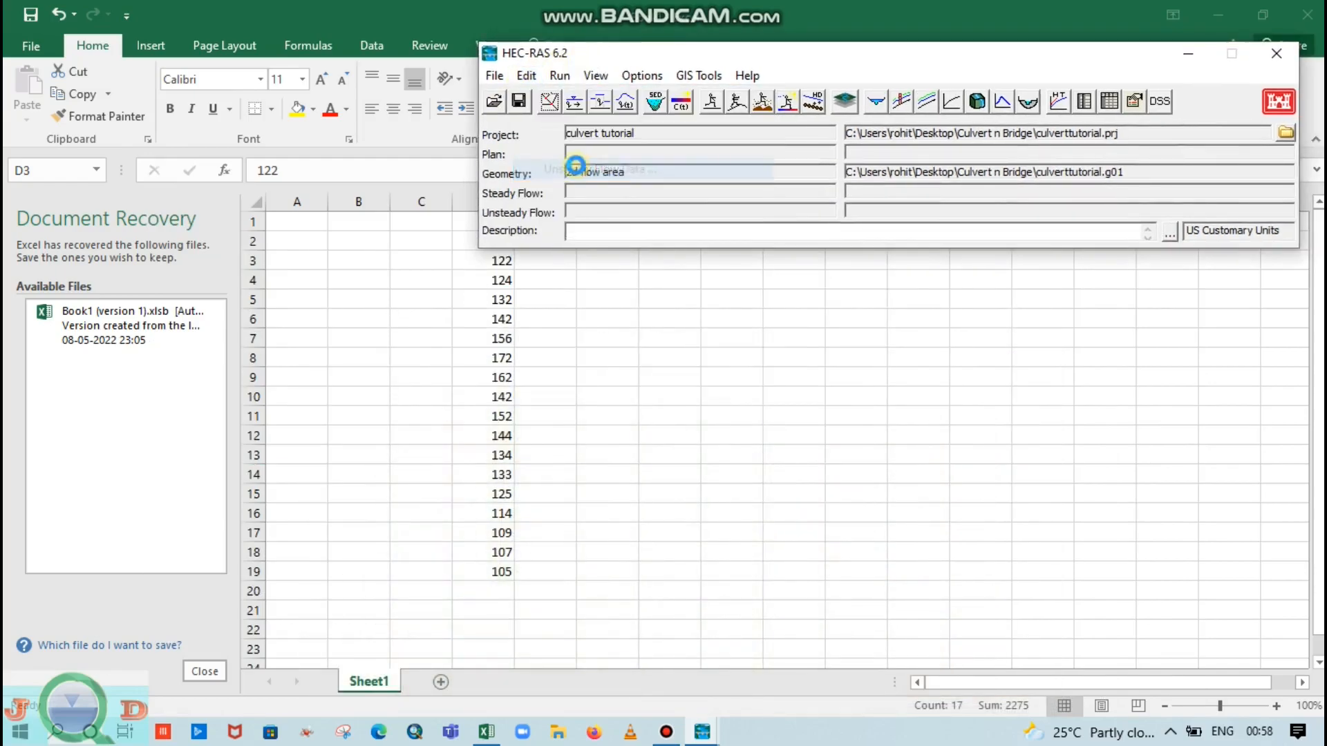
left_click_drag(684, 33, 900, 51)
left_click(654, 76)
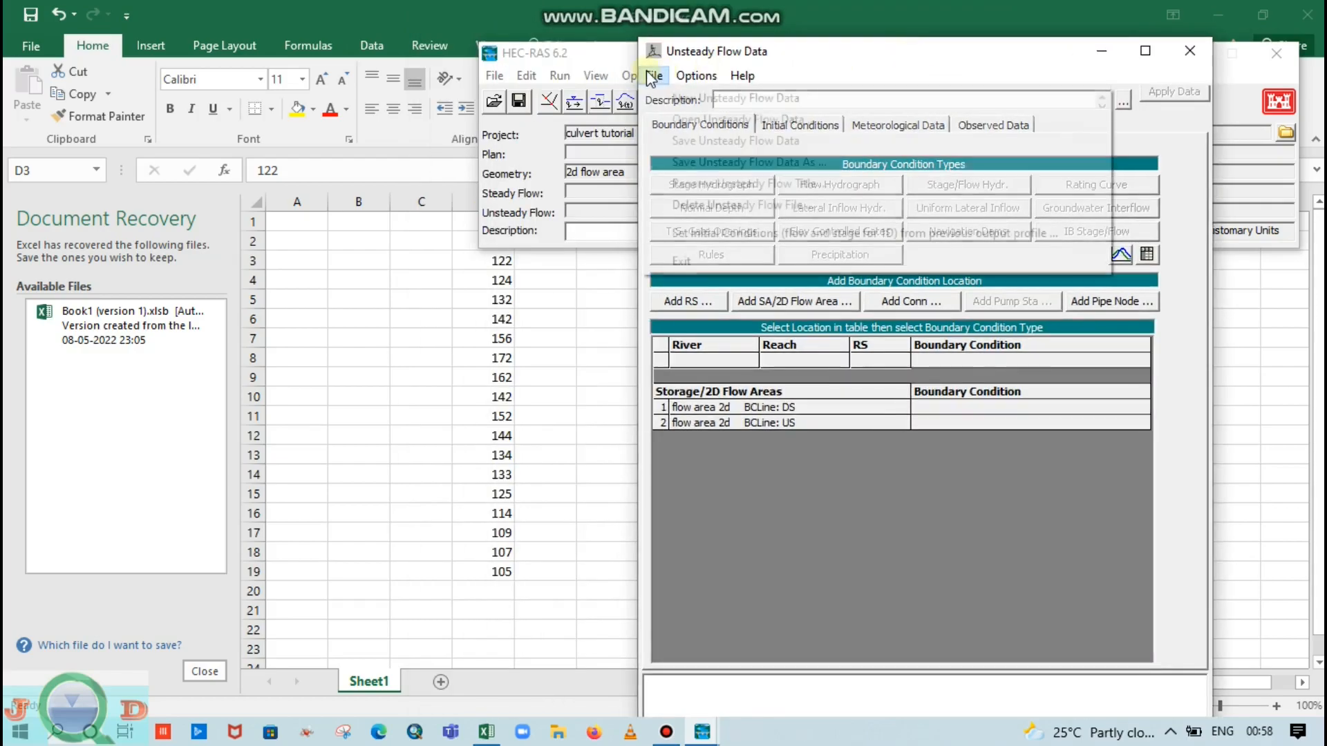
left_click(679, 142)
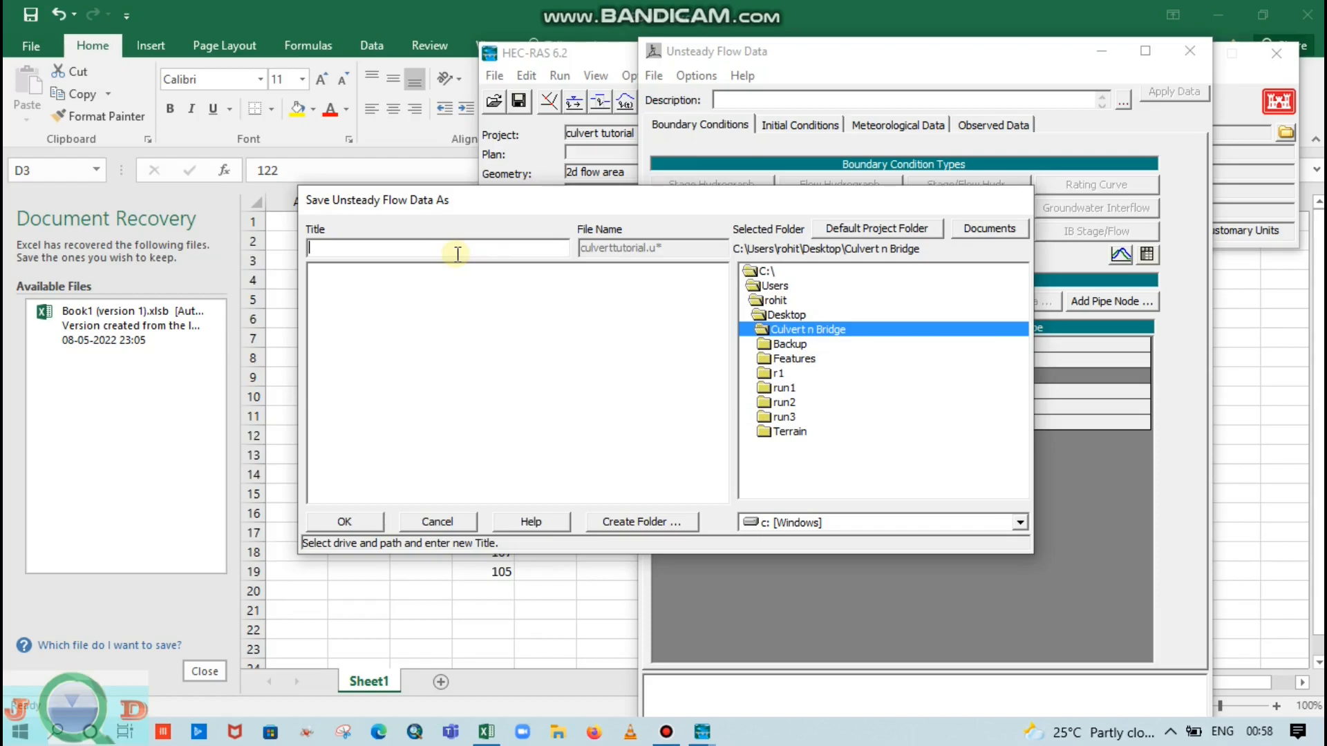
type("unstdy6")
key("BackSpace")
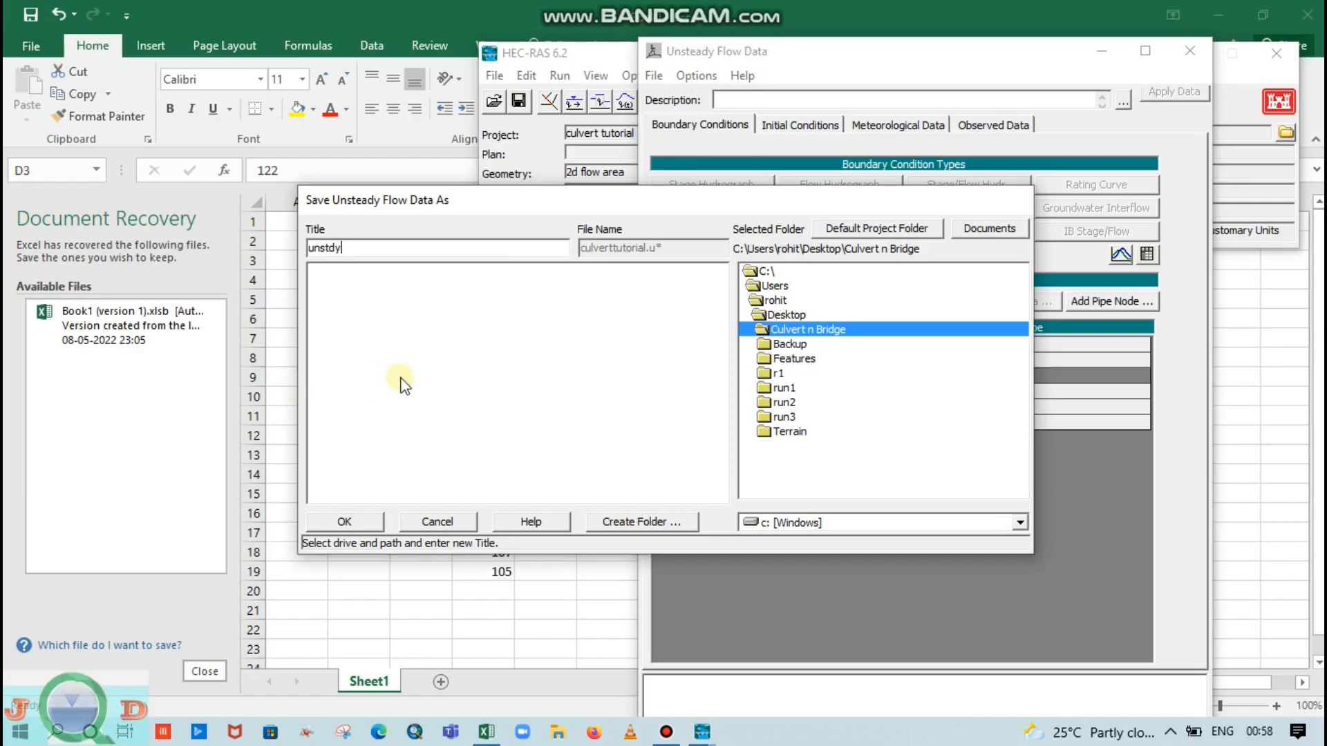
left_click(359, 523)
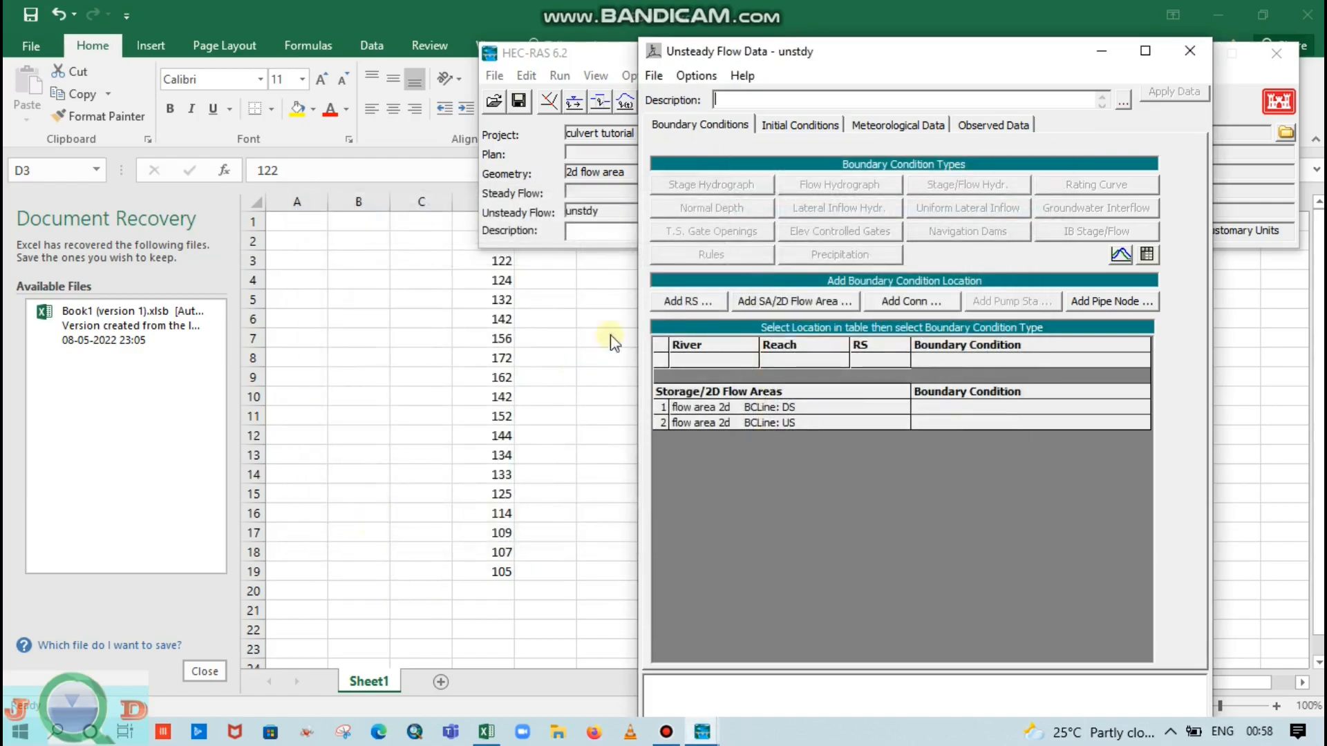
left_click_drag(846, 54, 849, 0)
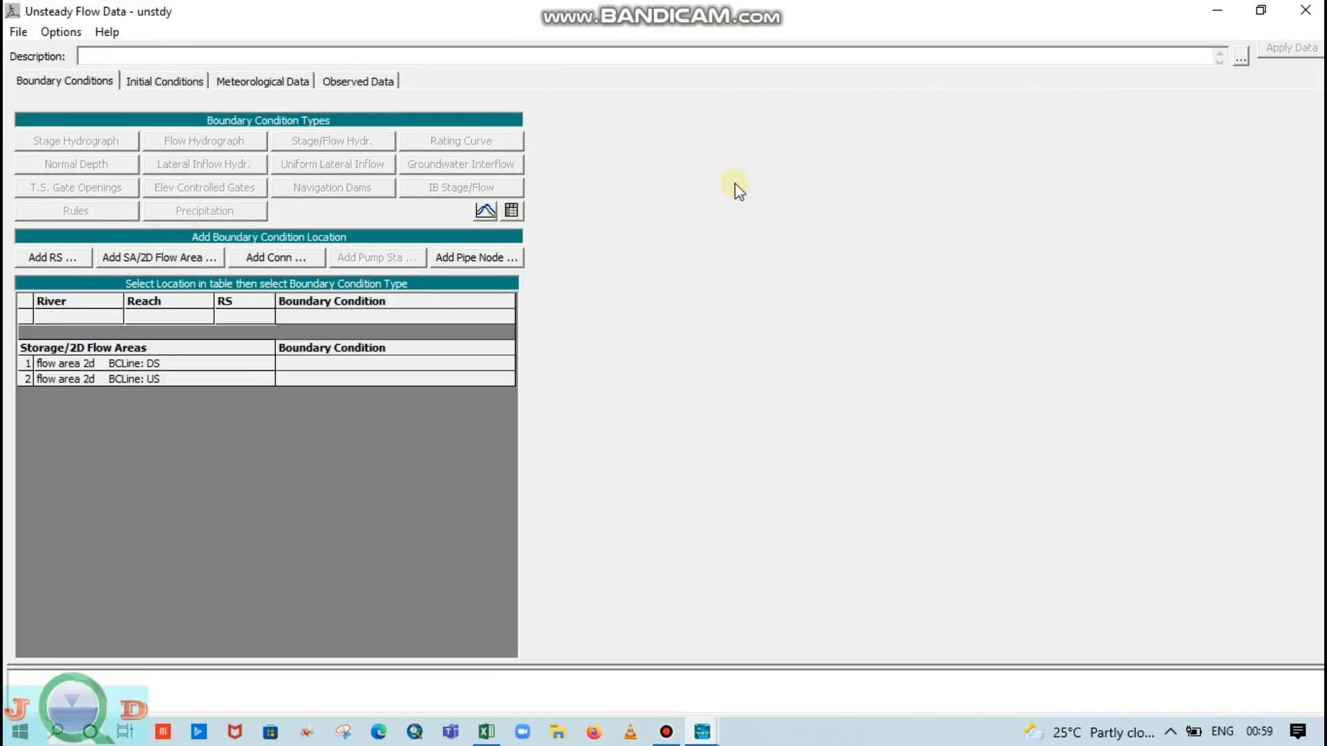
left_click(1217, 10)
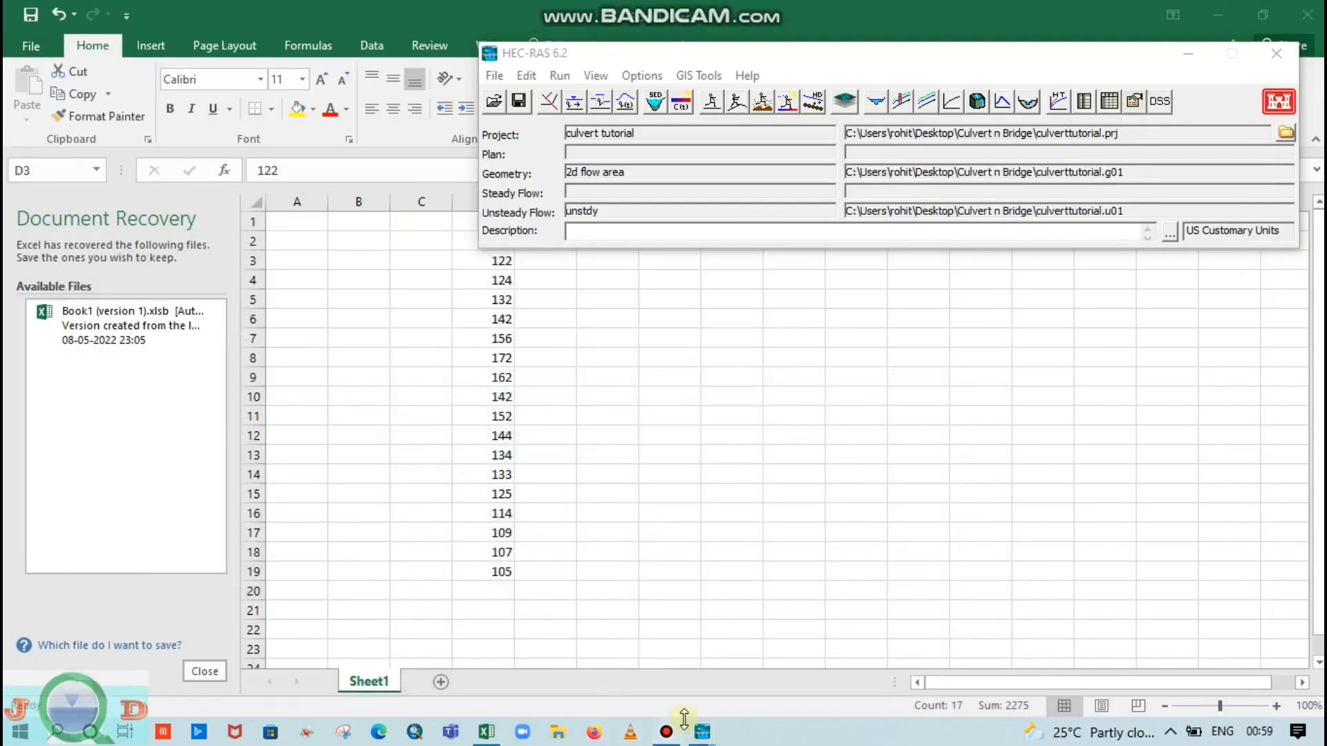
mouse_move(702, 732)
left_click(901, 637)
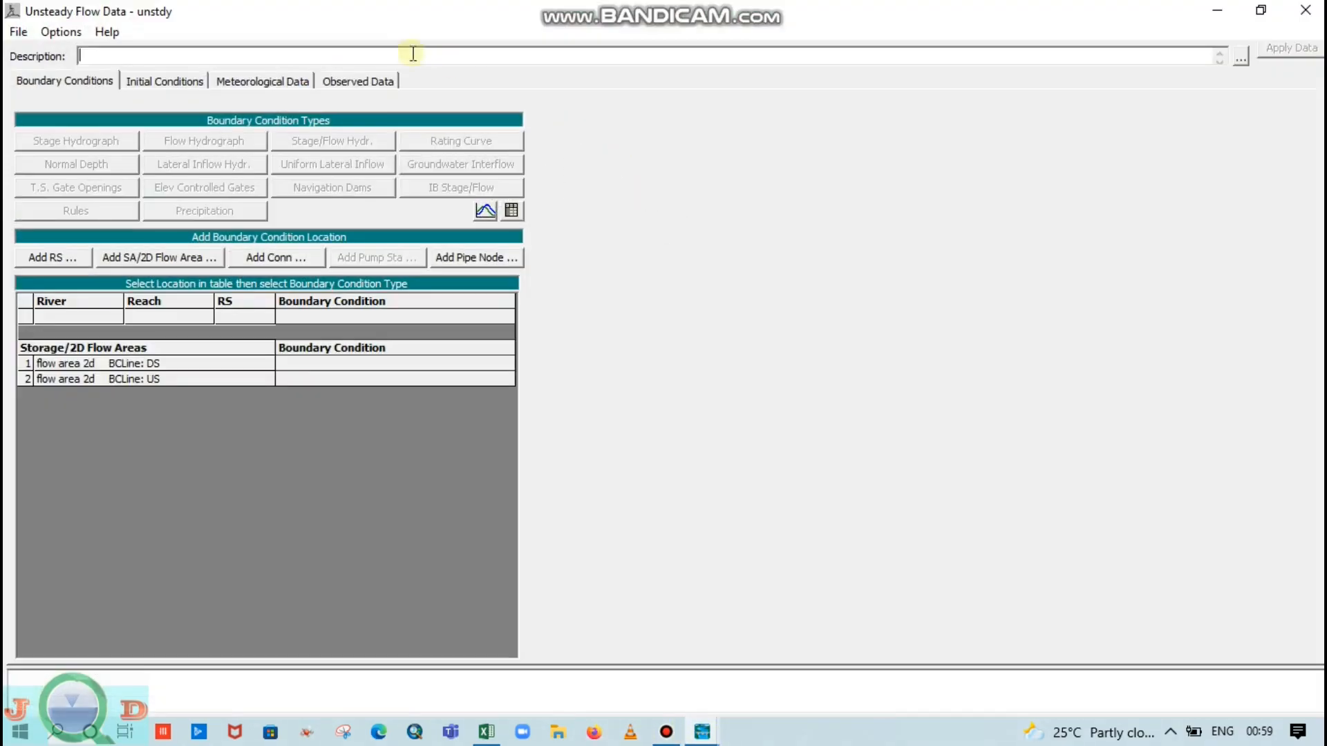
left_click(1261, 9)
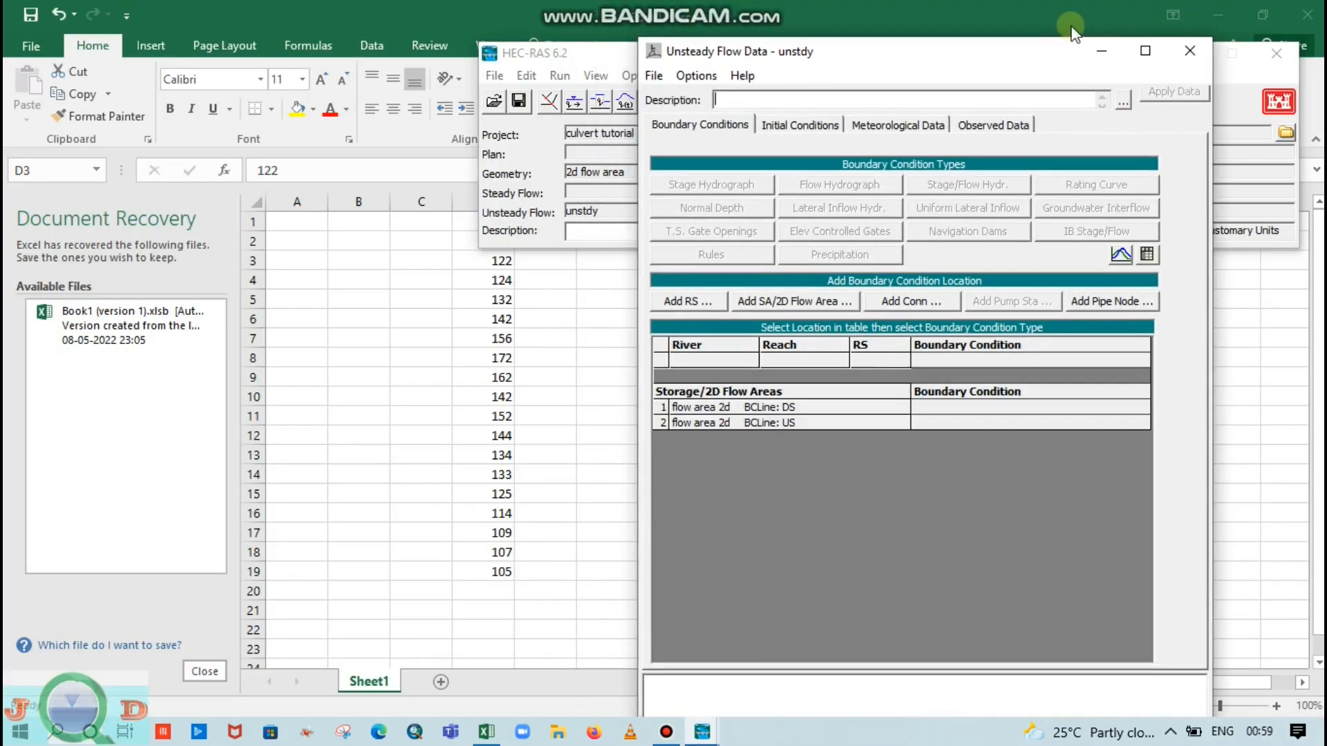
- Assign a Normal Depth boundary with a friction slope of 0.003 to the DS boundary line of flow area 2d
double_click(1042, 52)
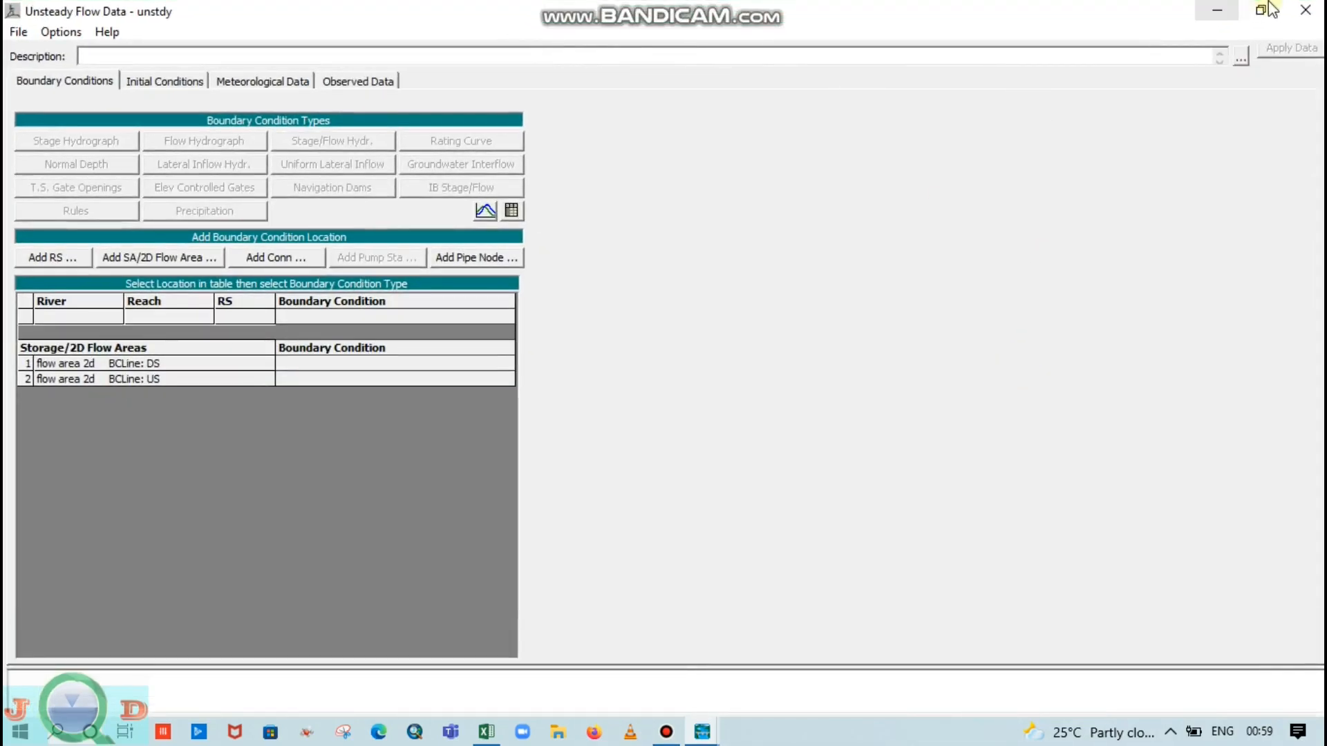
left_click(1258, 15)
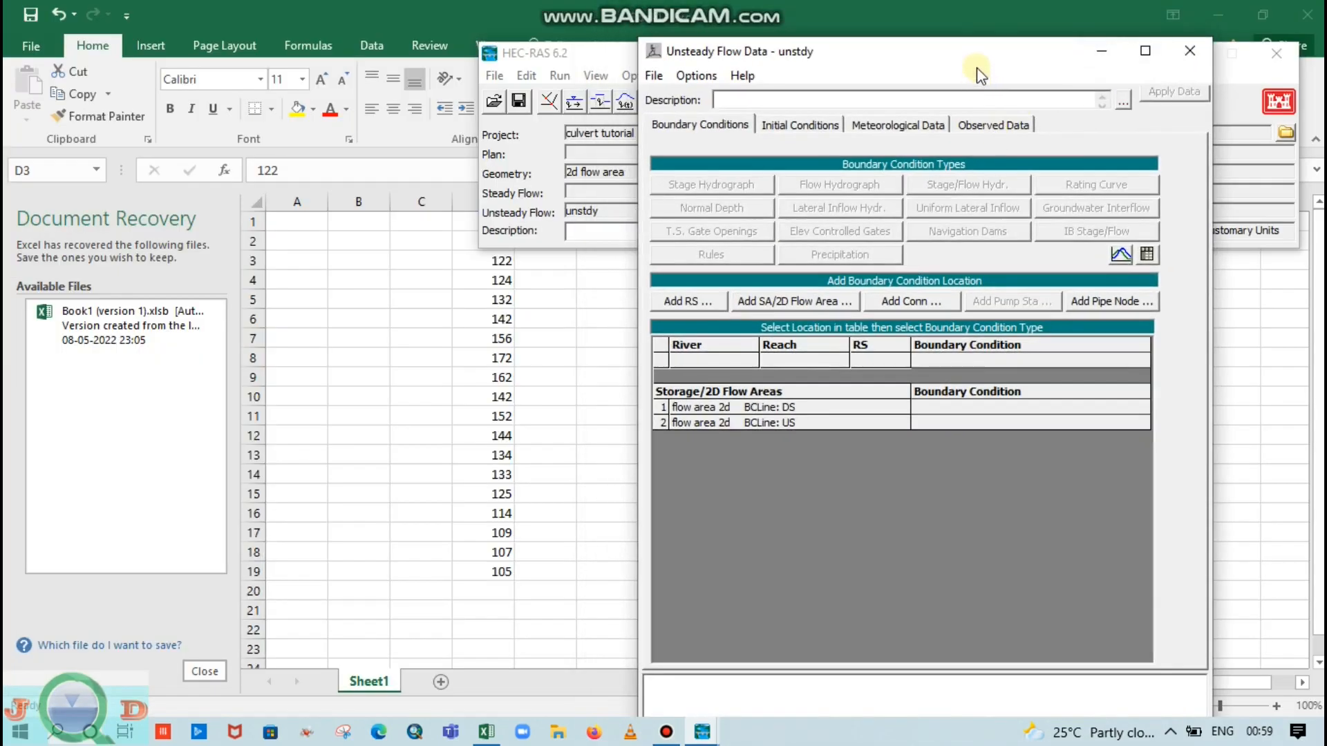
left_click_drag(977, 63, 1007, 51)
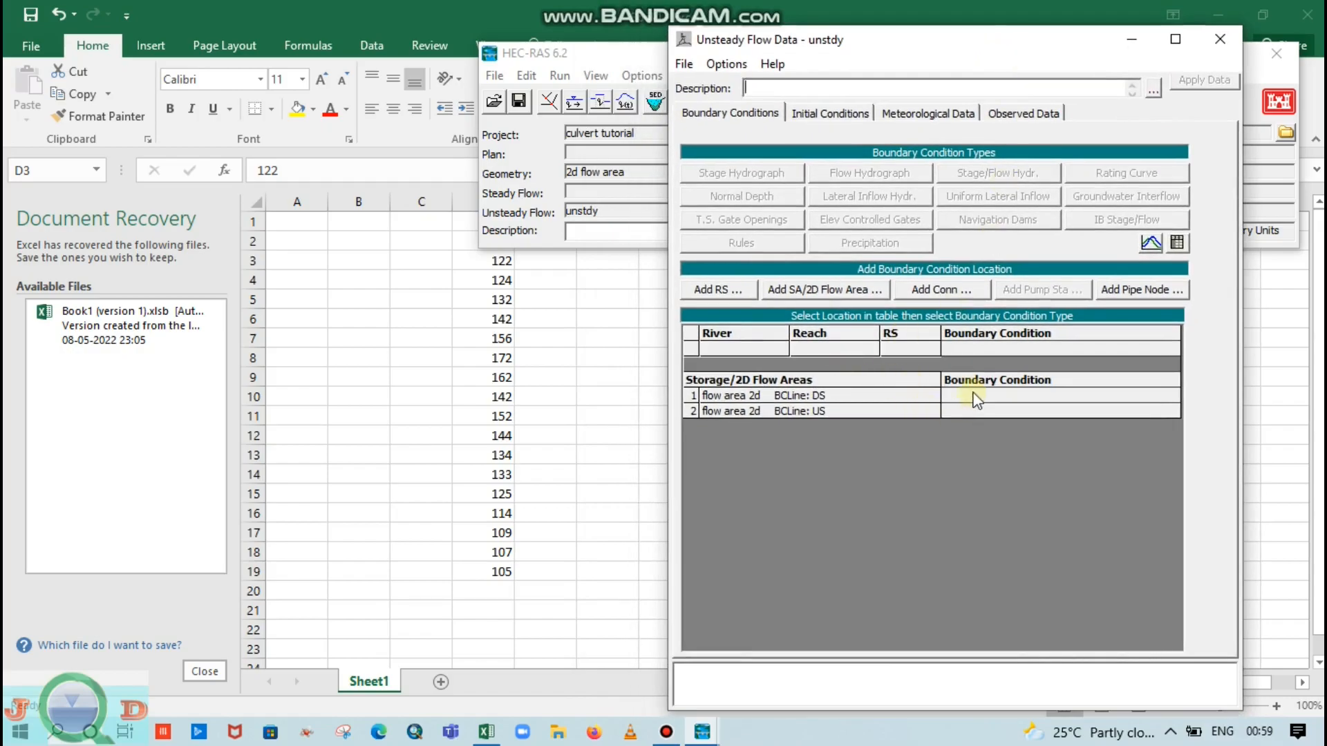
left_click(975, 397)
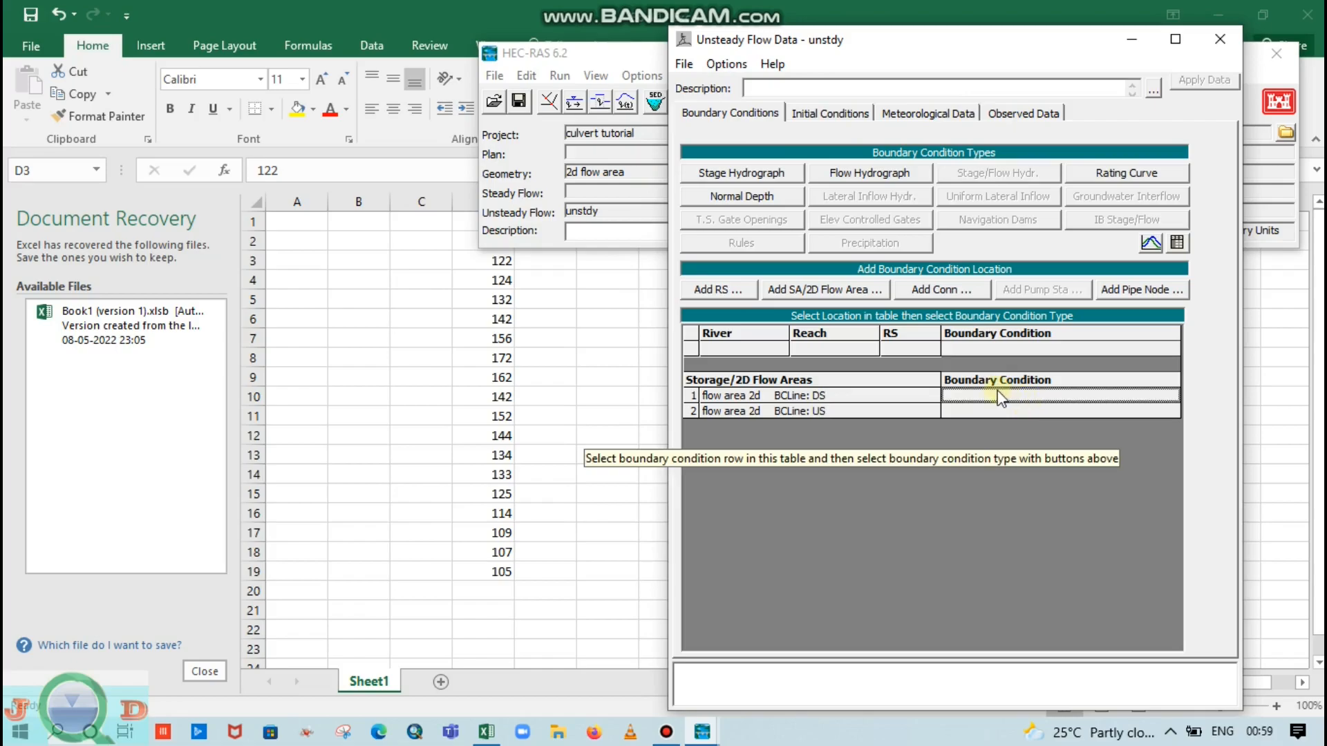
left_click(756, 197)
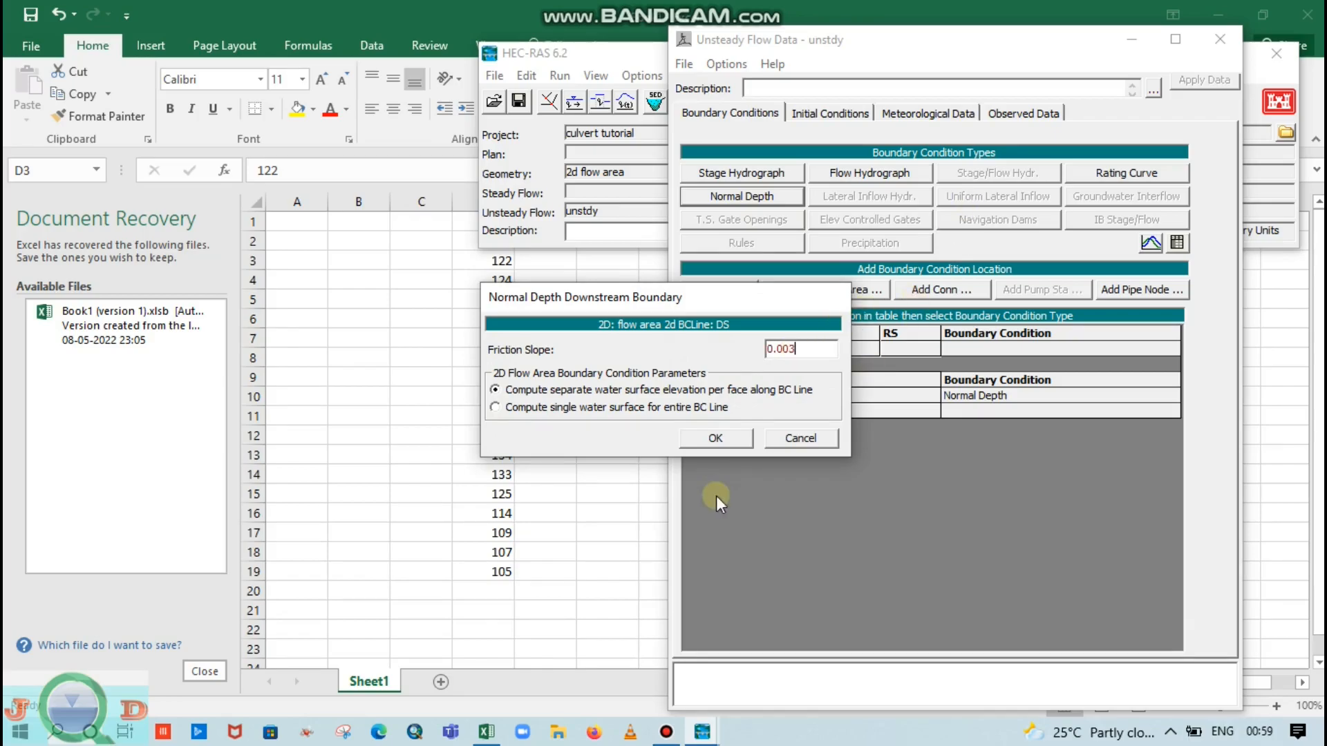
left_click(706, 442)
- Assign a Flow Hydrograph to the US boundary line with a fixed start time of 24SEP2008 at 0800
left_click(976, 409)
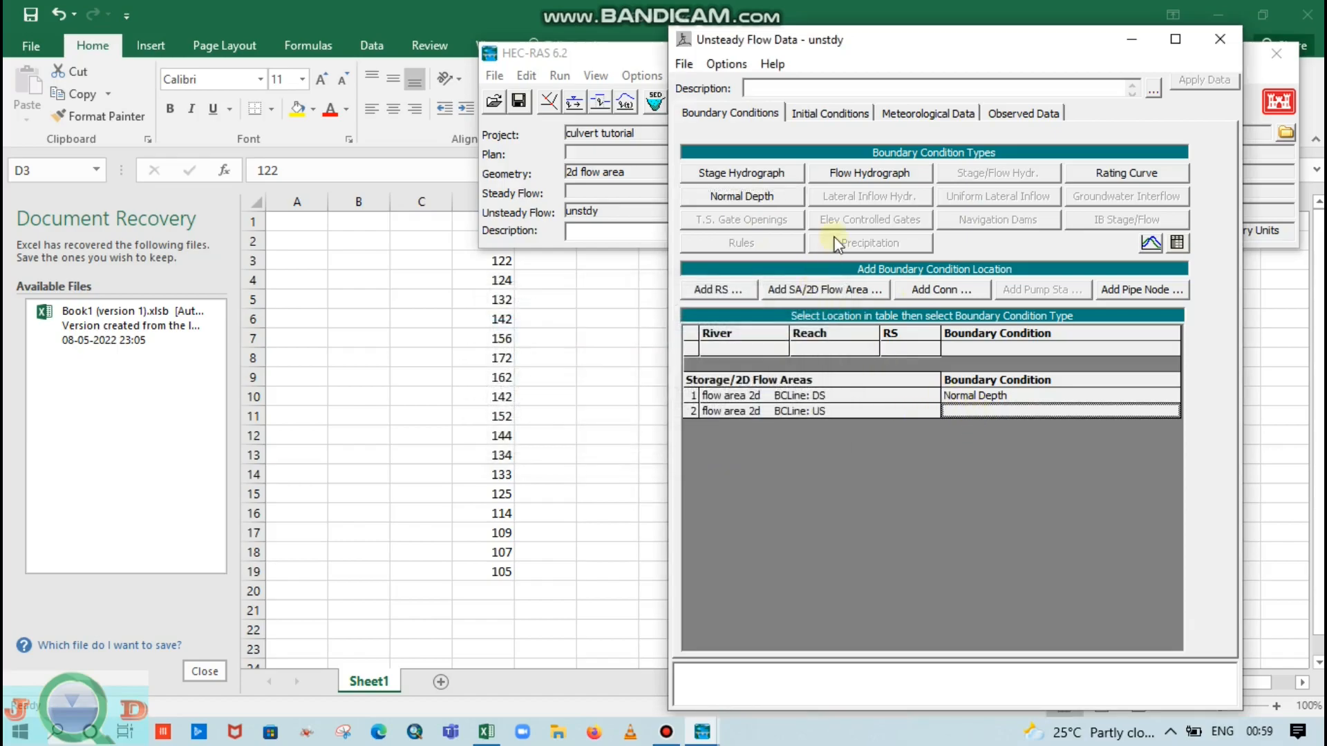
left_click(848, 172)
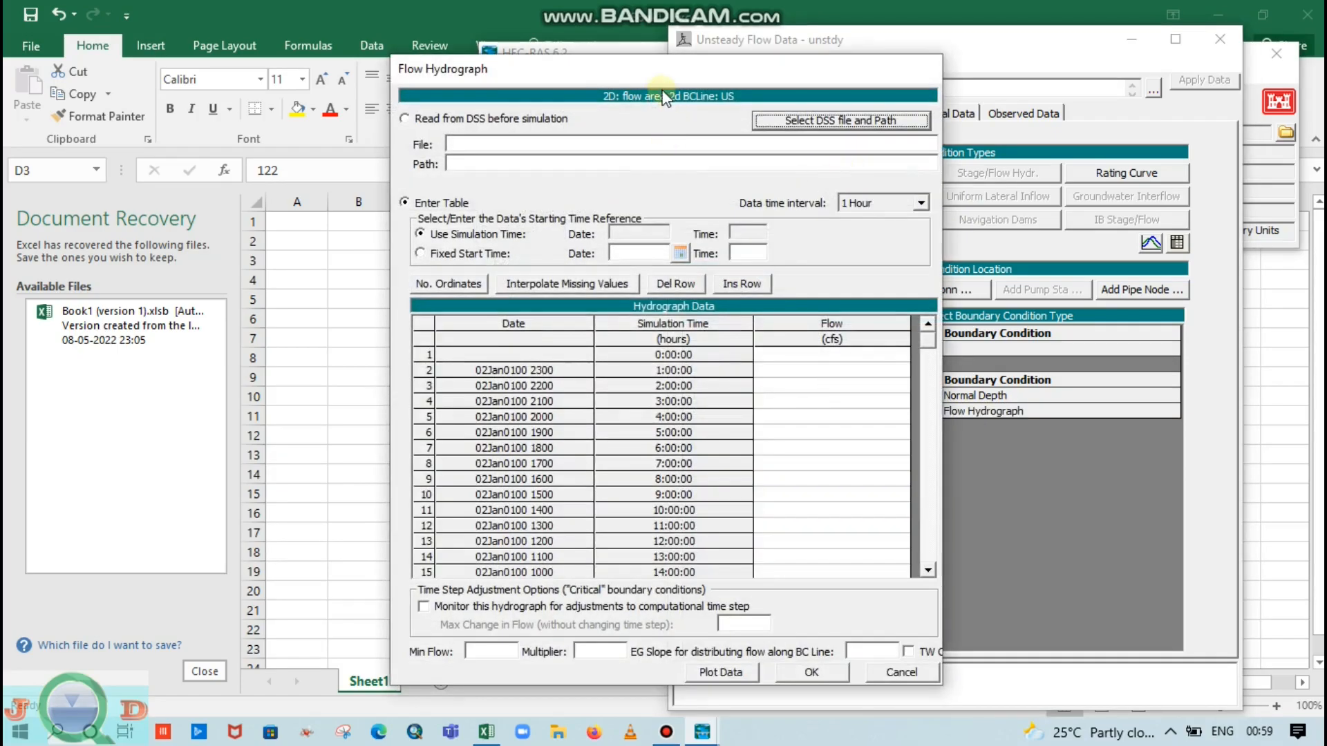
left_click(470, 256)
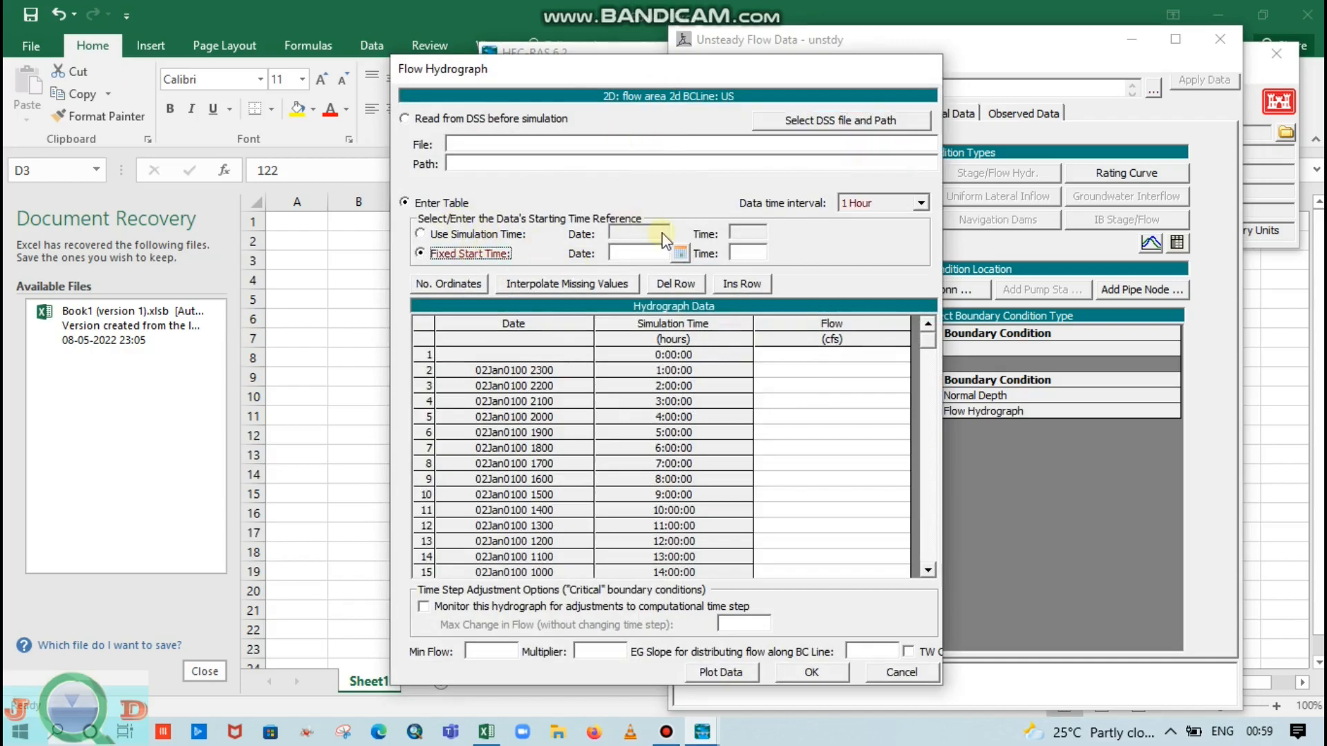
left_click(679, 253)
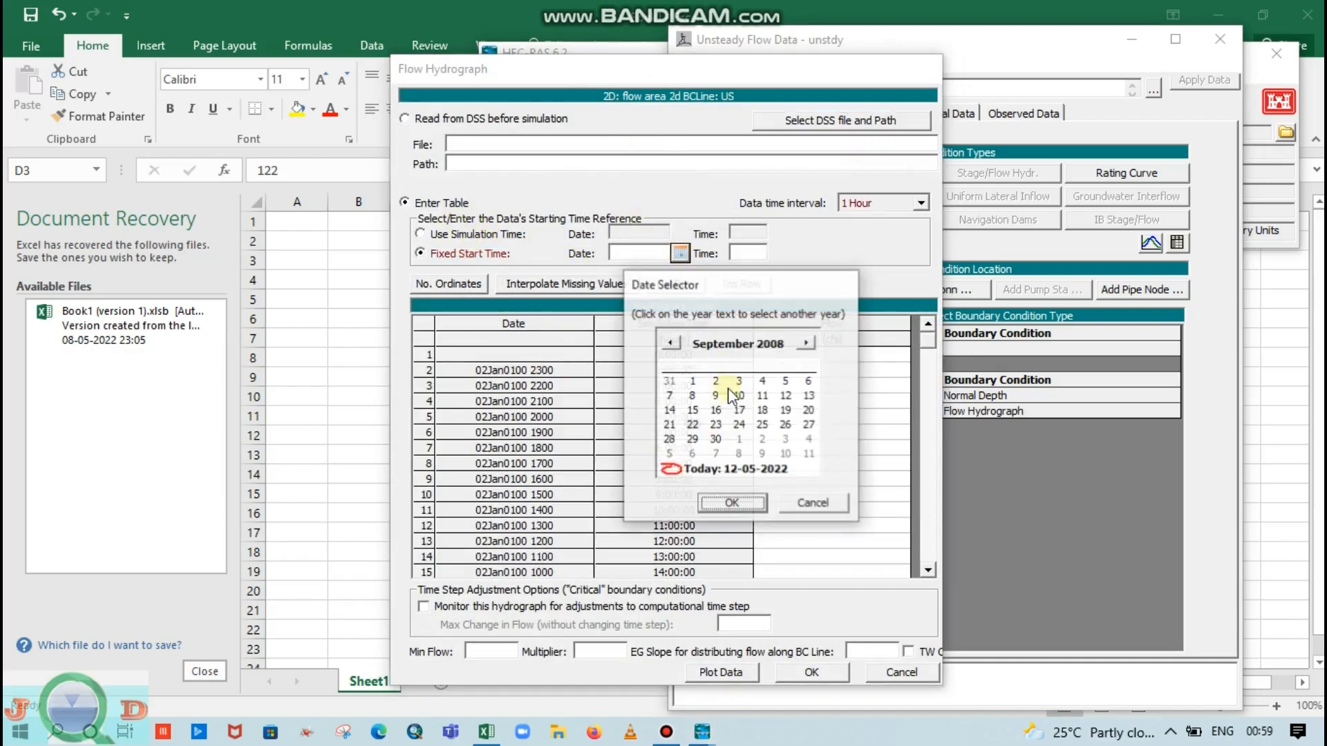
left_click(739, 424)
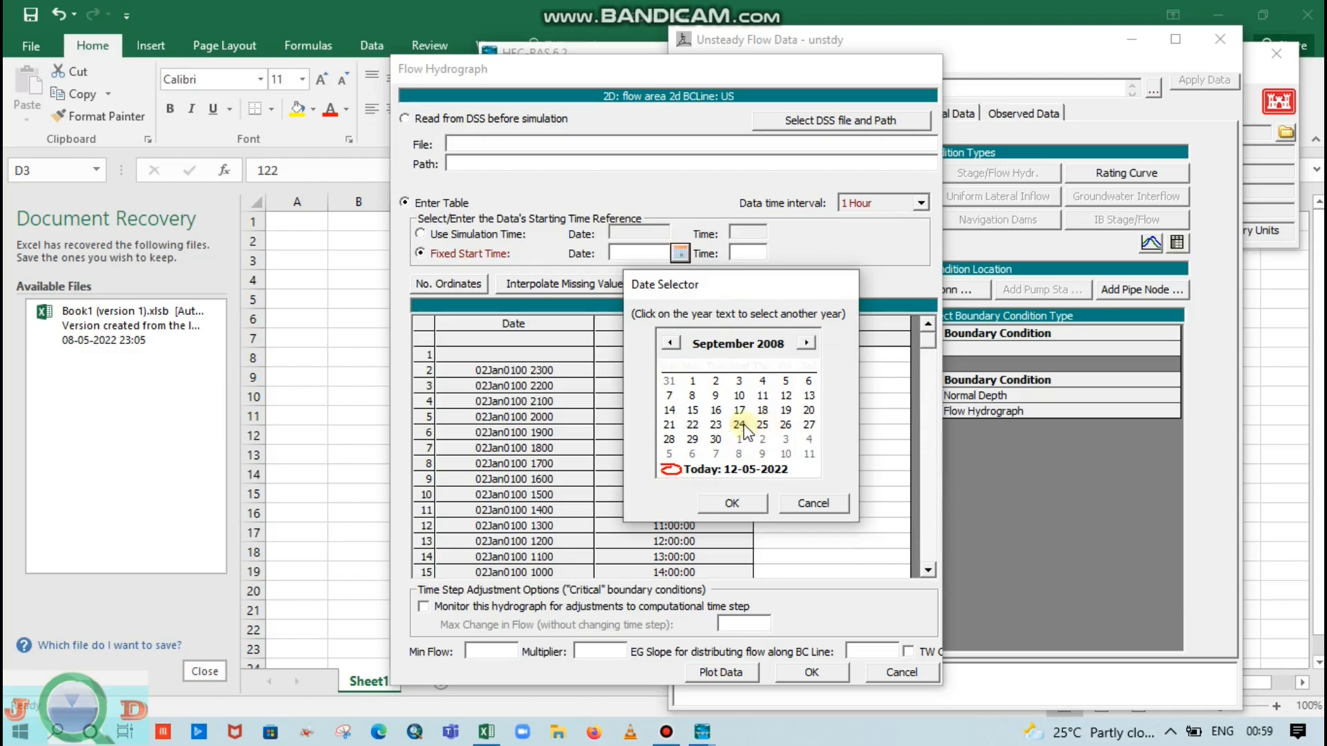
left_click(731, 504)
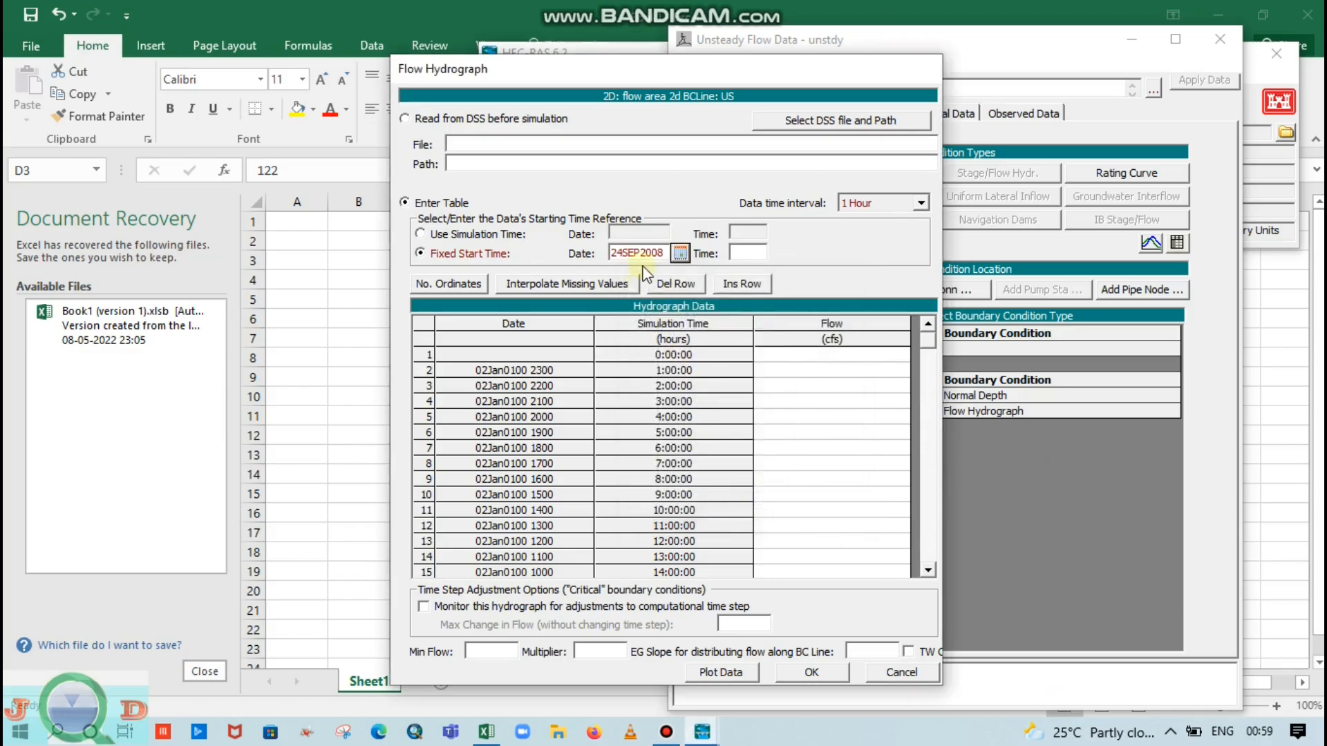
left_click(748, 253)
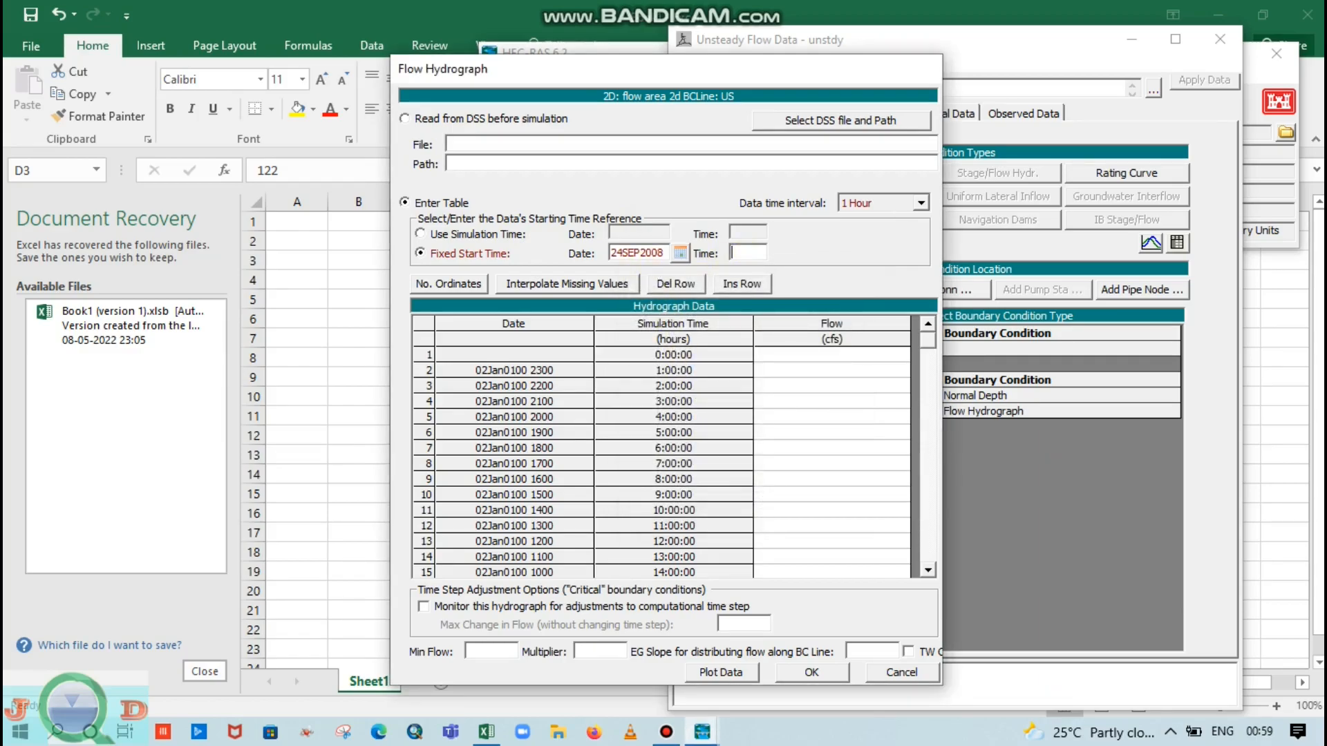
type("0800")
left_click(840, 371)
- Switch to Excel and copy the flow values in cells D3:D19
left_click(366, 323)
left_click_drag(482, 259, 482, 323)
left_click_drag(481, 337, 477, 372)
left_click_drag(496, 264, 478, 556)
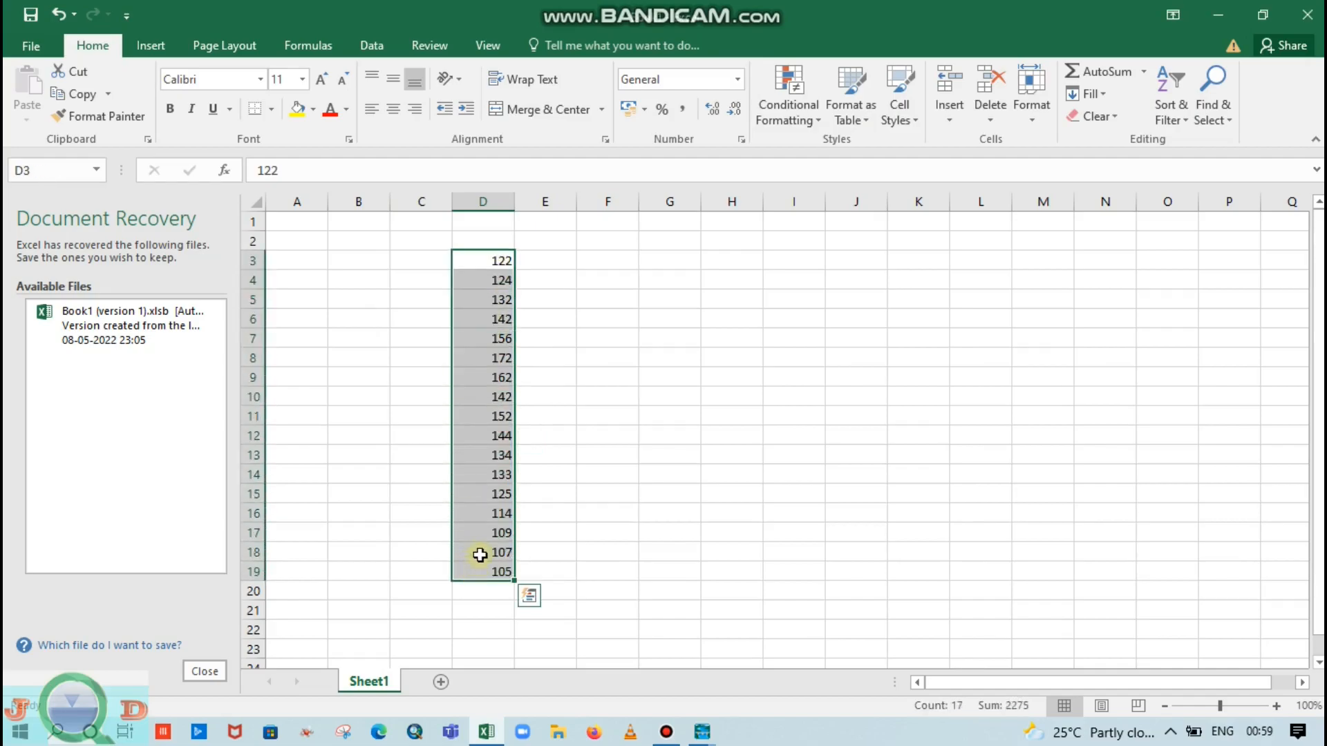
key("ctrl+c")
left_click(485, 513)
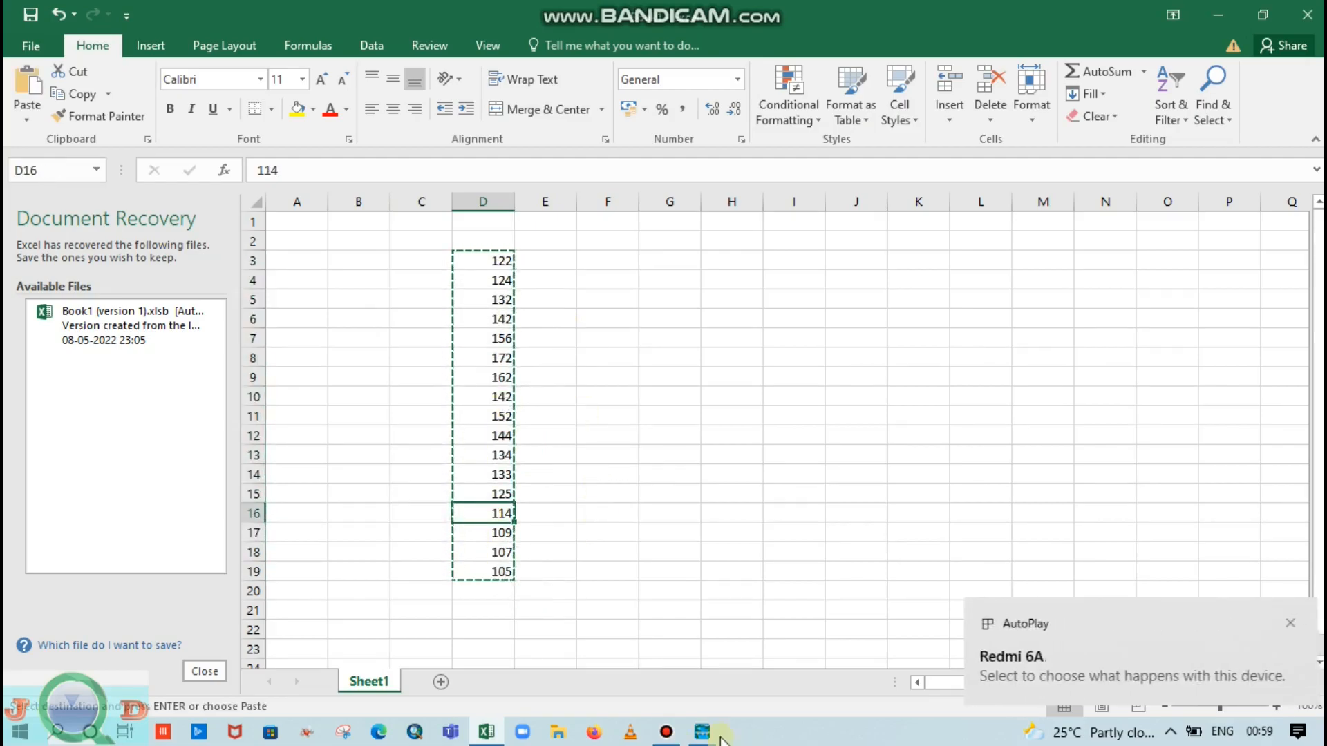
- Return to HEC-RAS and paste the copied values into the Flow column of the upstream flow hydrograph
mouse_move(702, 734)
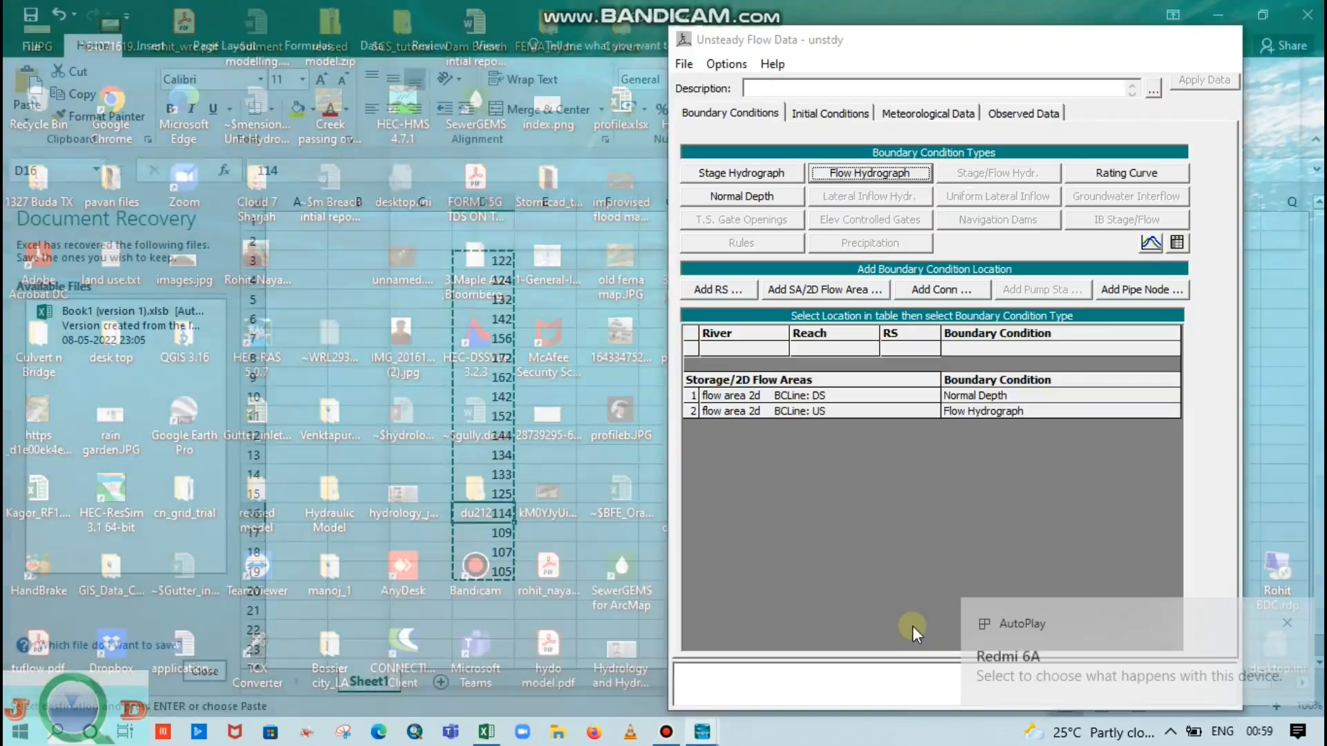
left_click(912, 626)
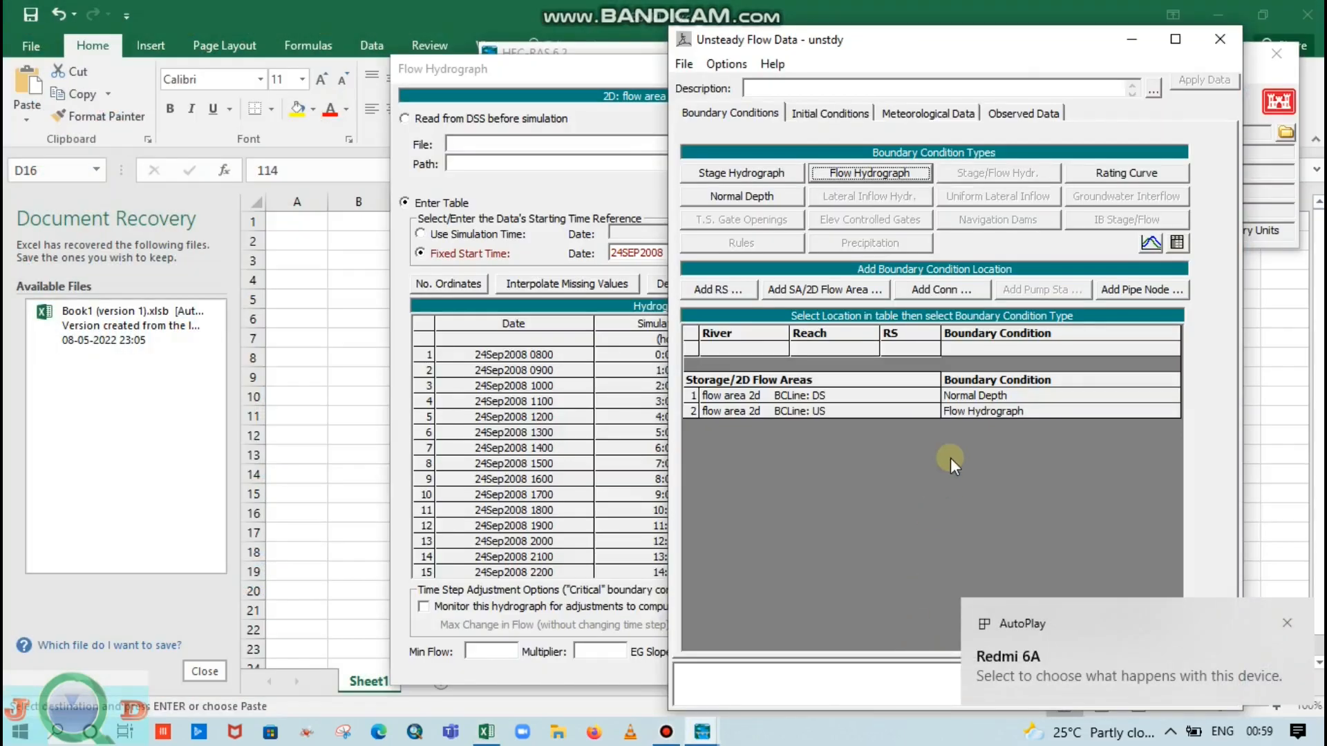
left_click(1286, 624)
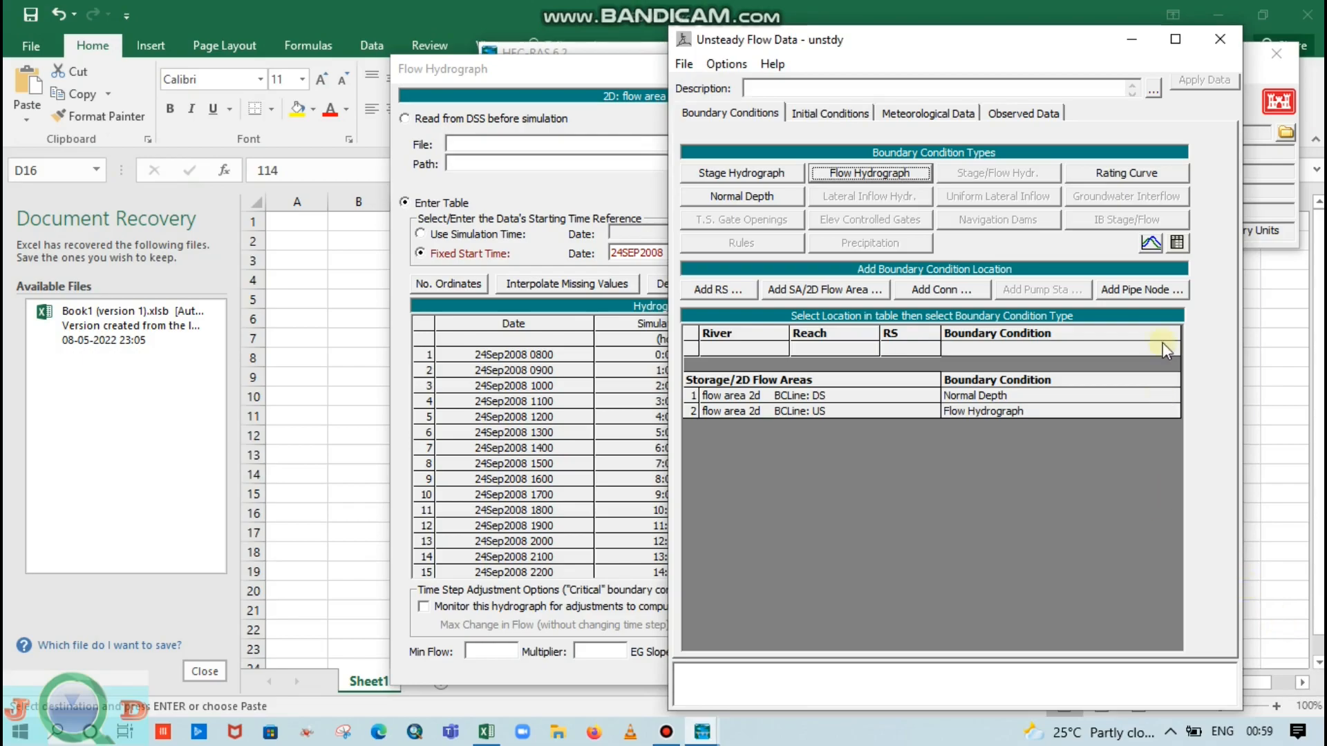
left_click(1131, 40)
left_click_drag(798, 355, 831, 528)
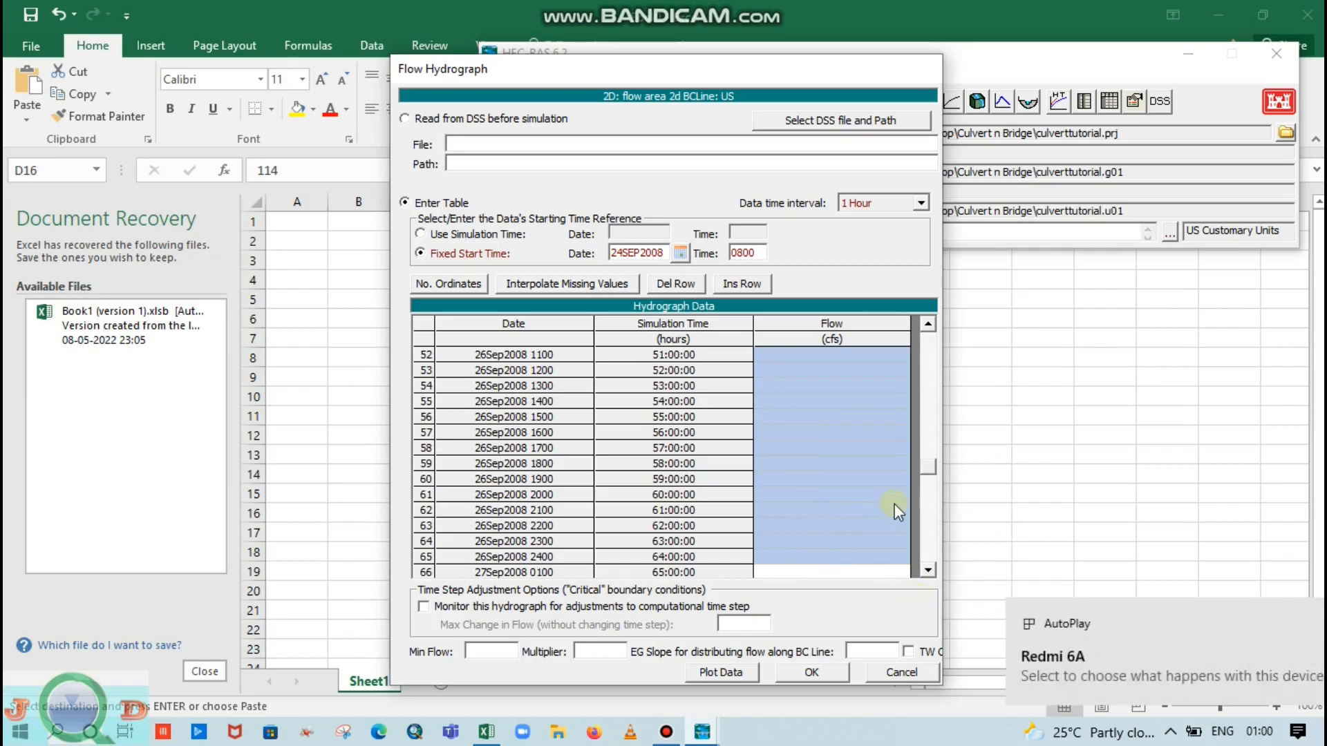
left_click(1289, 622)
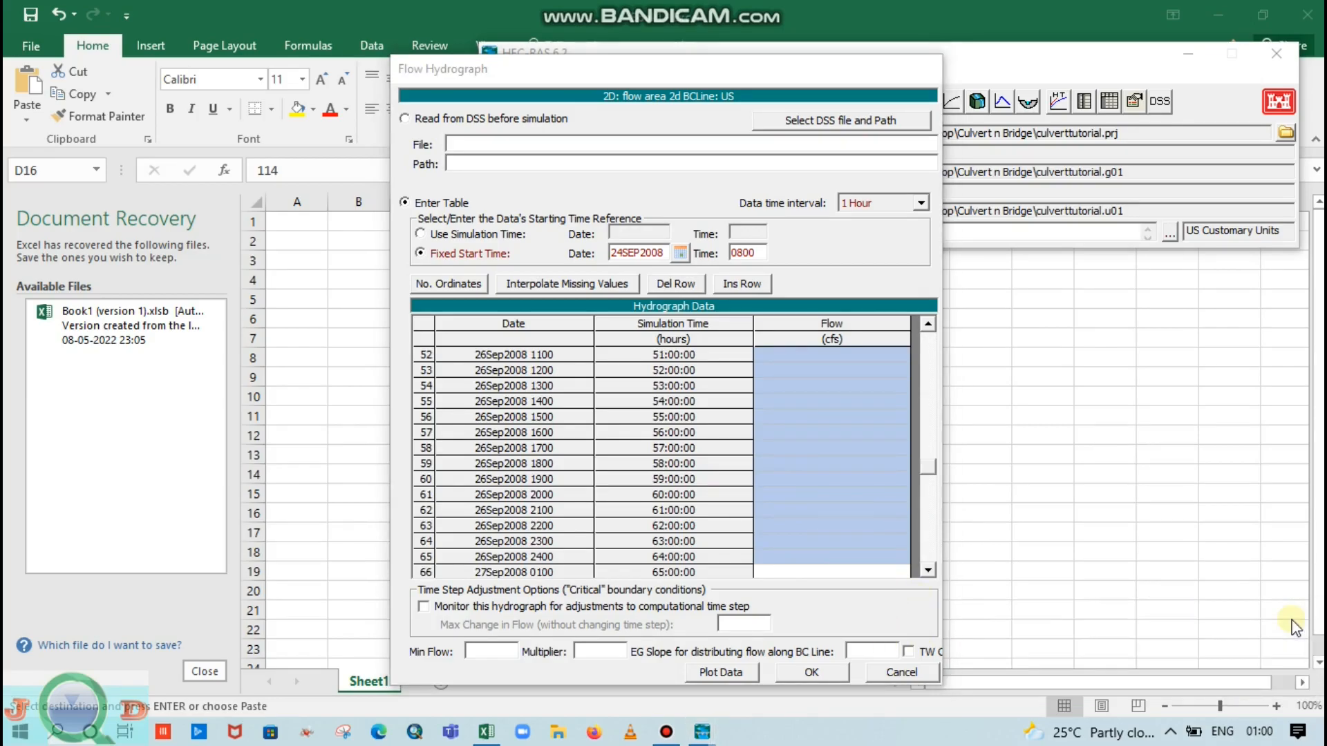
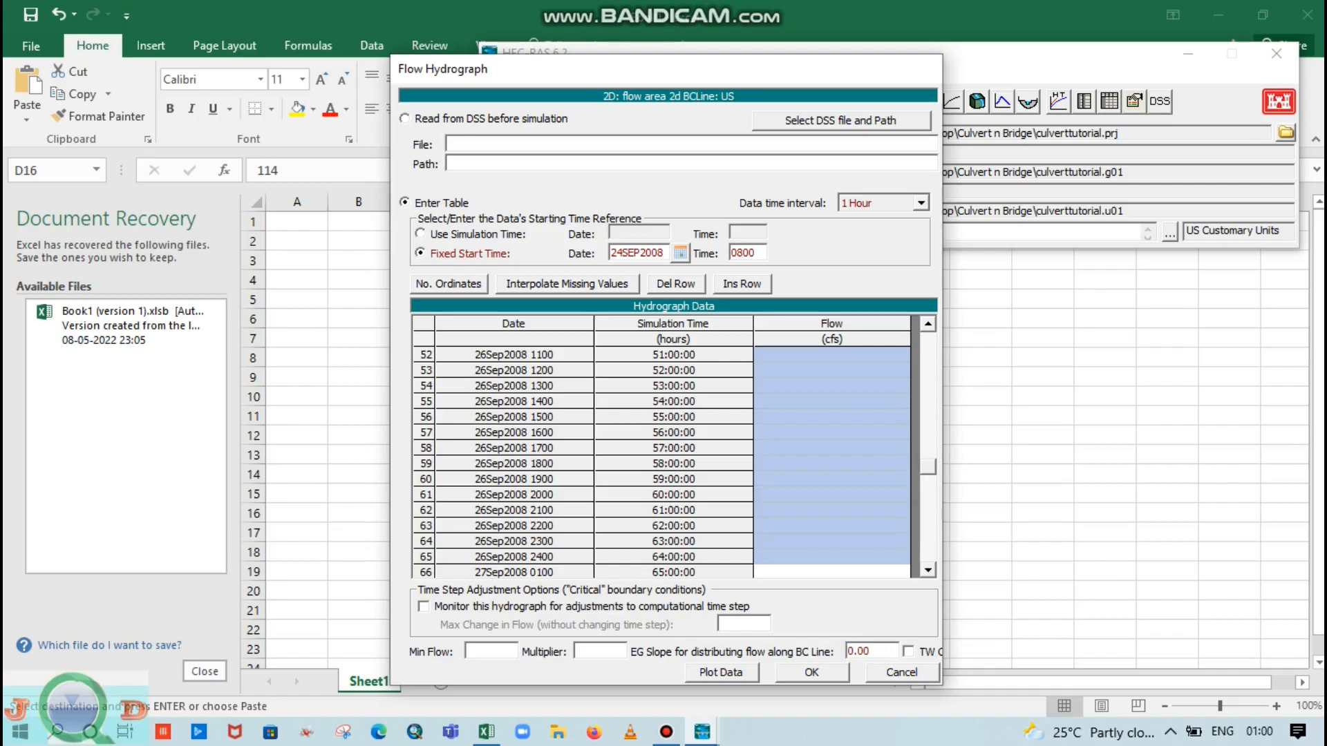
- Set the EG slope for distributing flow along the upstream BC line to 0.003, plotting the hydrograph before accepting it
left_click_drag(706, 76, 677, 56)
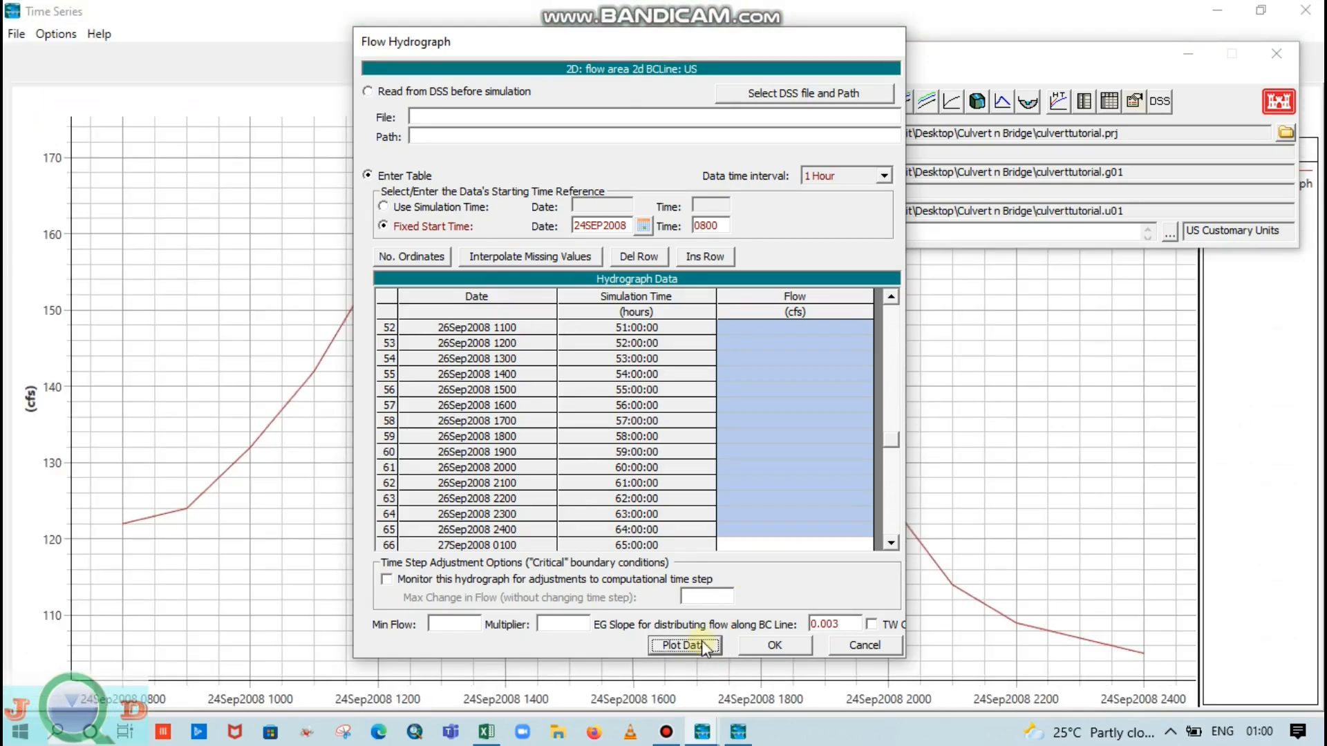
left_click_drag(722, 45, 1187, 72)
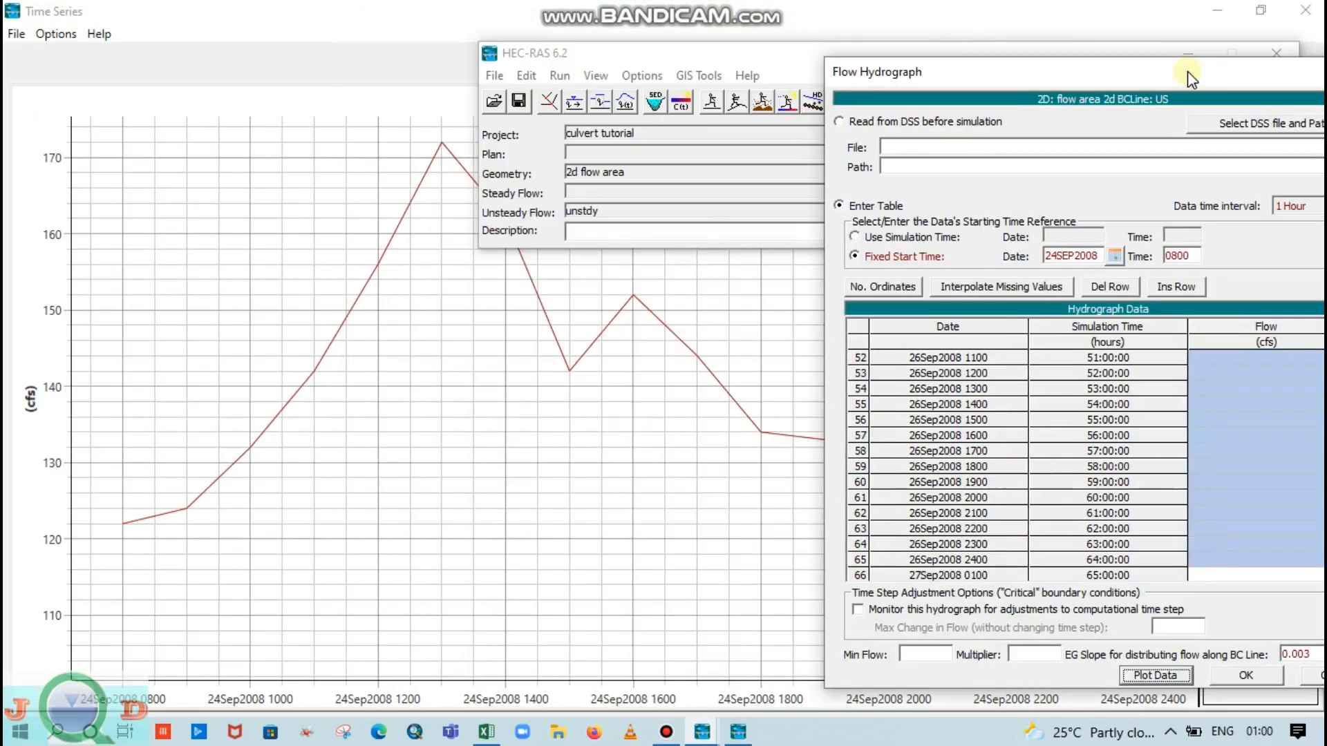
left_click_drag(905, 72, 856, 71)
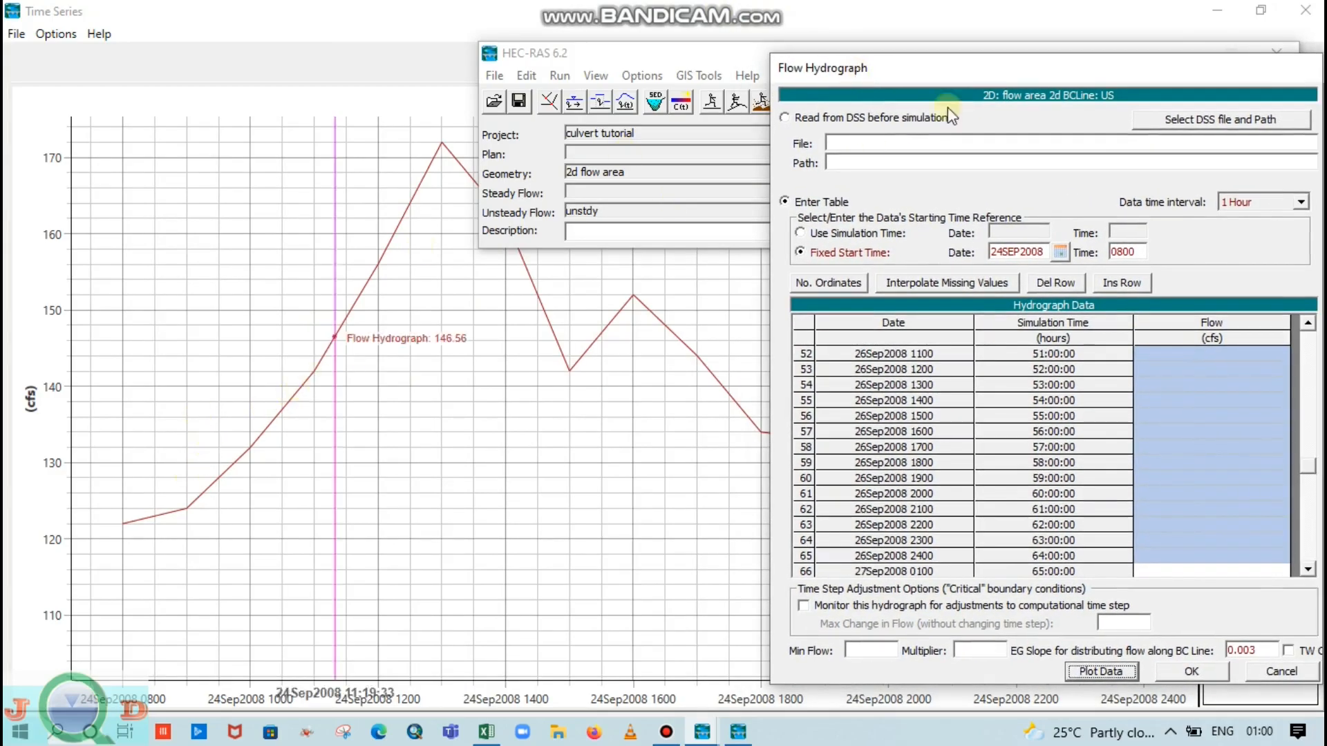
left_click_drag(1014, 83, 827, 31)
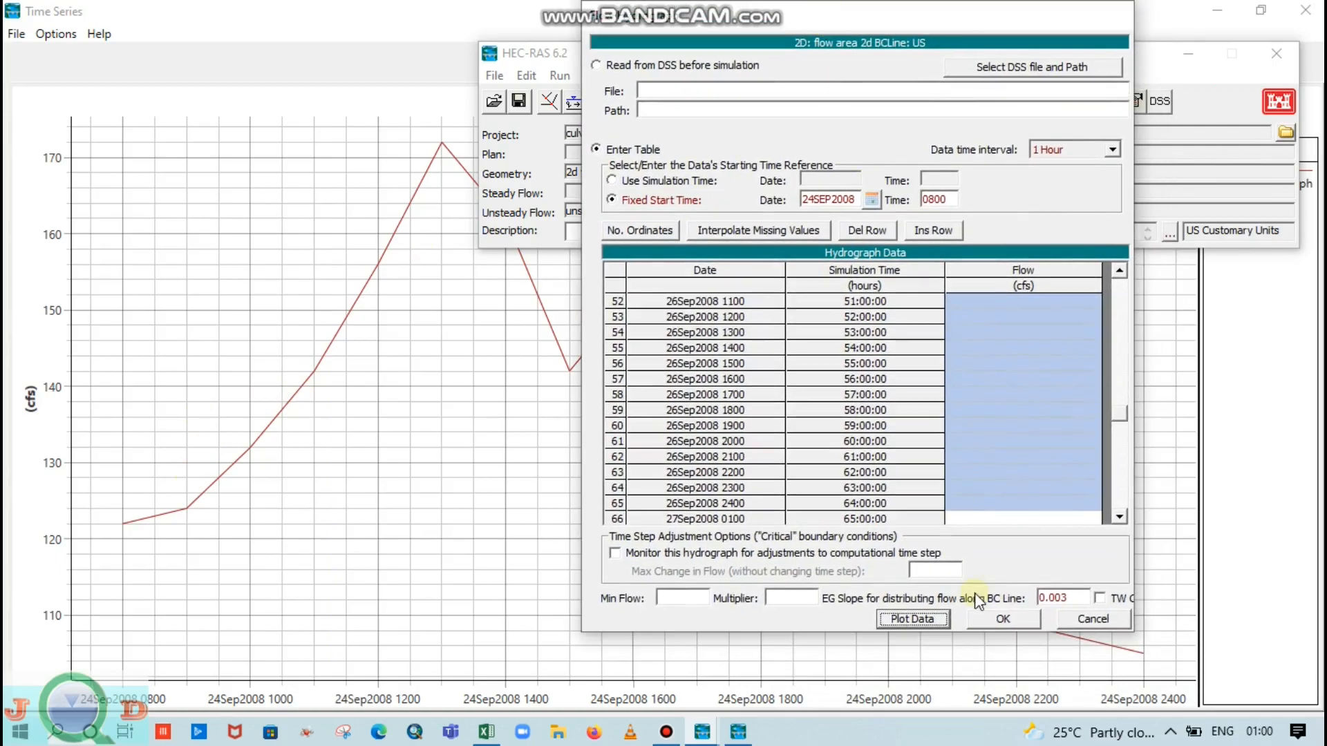
left_click(1003, 620)
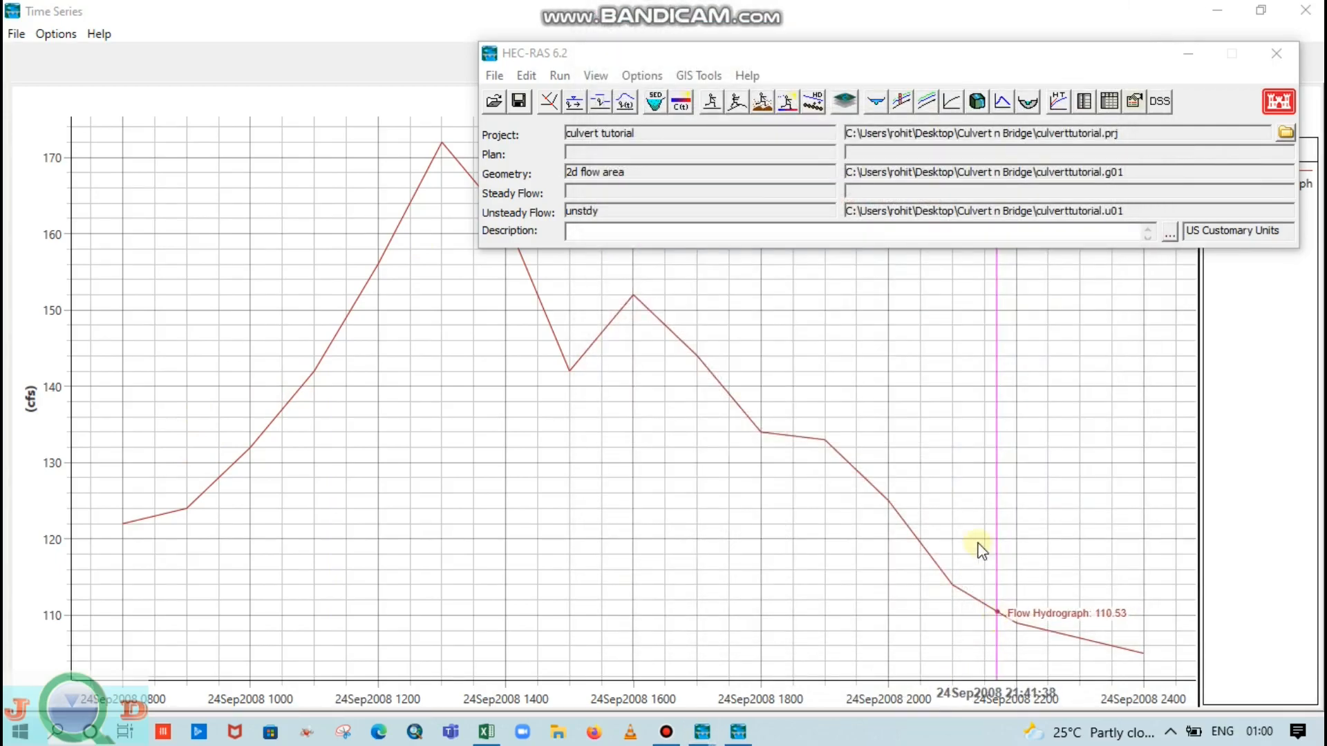
left_click(526, 75)
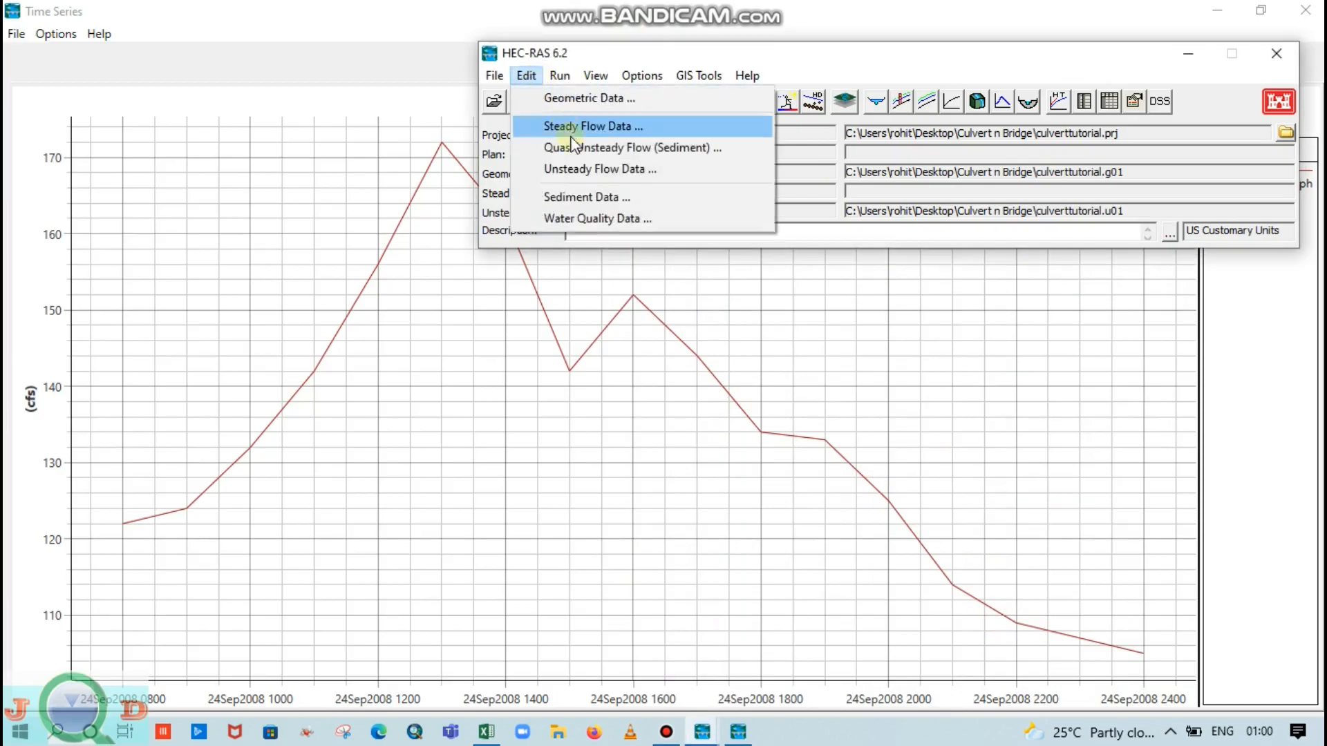
left_click(580, 145)
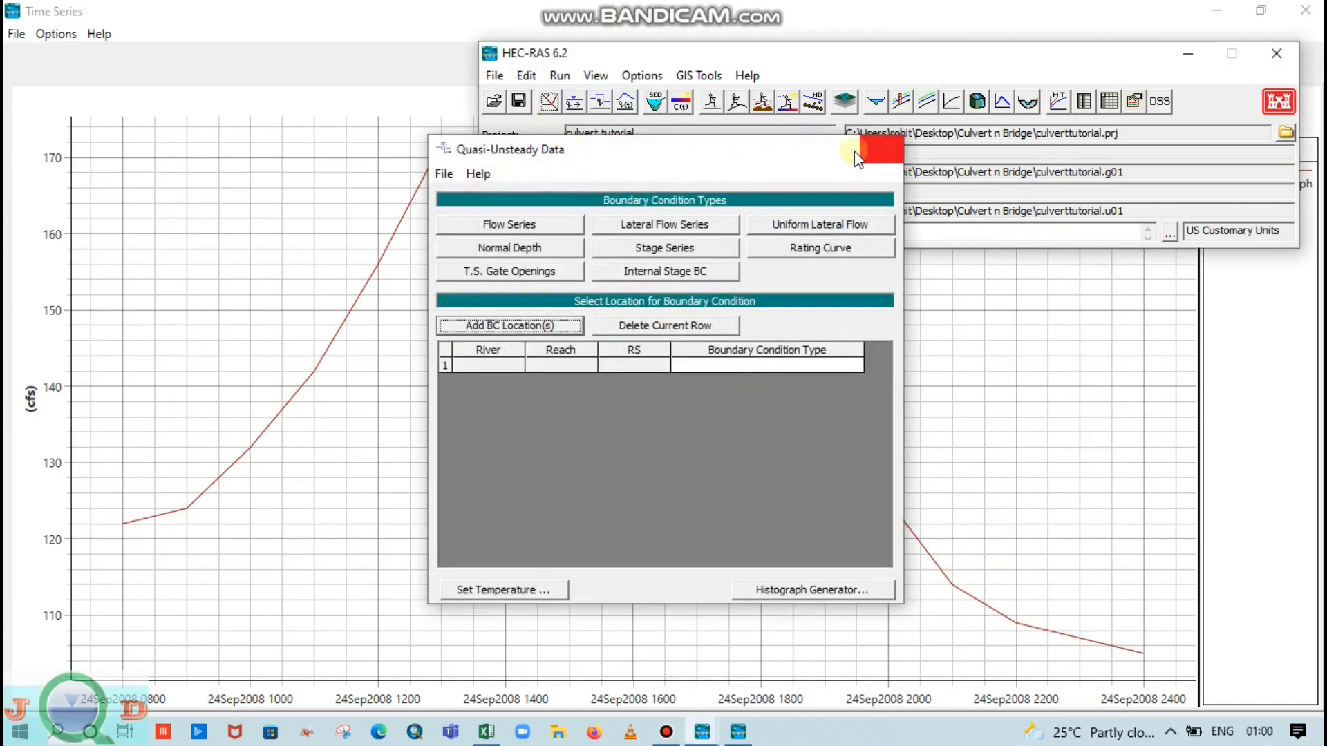
left_click(878, 150)
- Reopen the unsteady flow data, save it with the new boundary conditions and close it
left_click(528, 77)
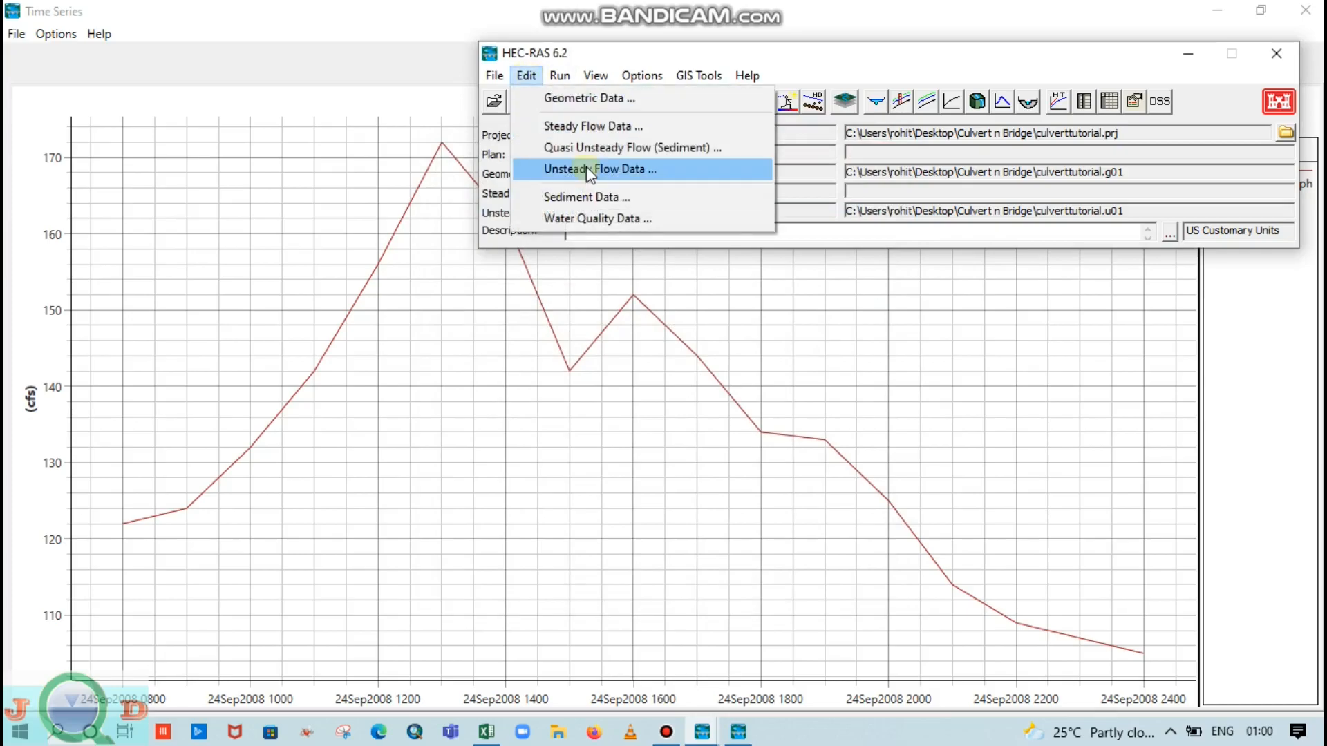
left_click(586, 165)
left_click(684, 64)
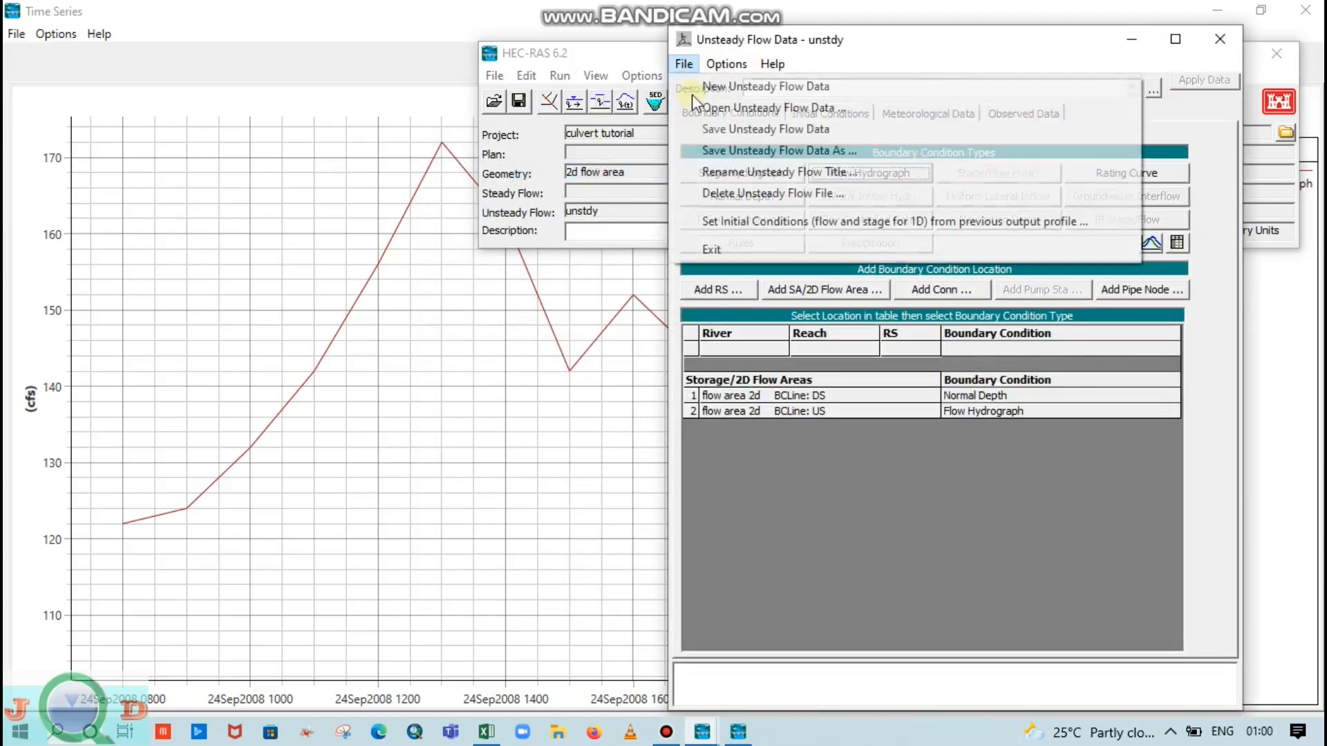
left_click(706, 130)
left_click(1220, 39)
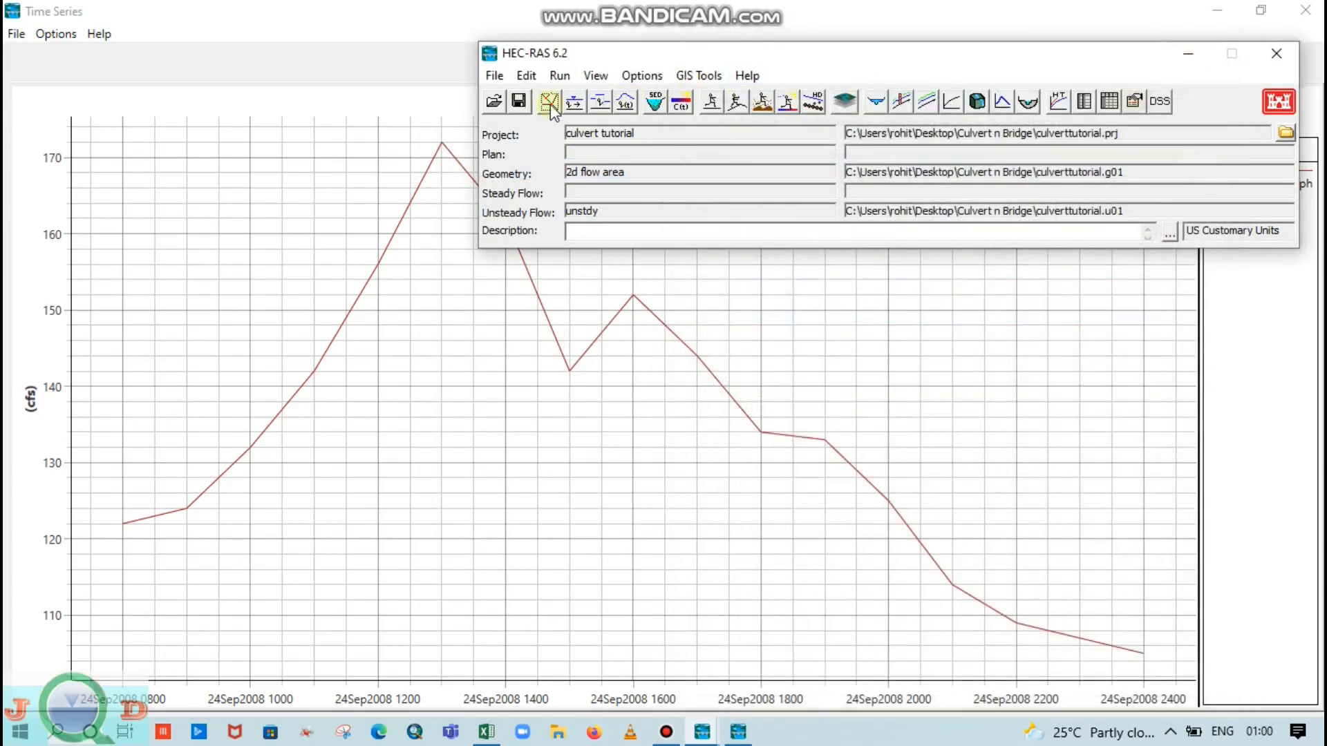
- Open the unsteady flow analysis and save a new plan titled "trial" with the short ID "trial"
left_click(559, 75)
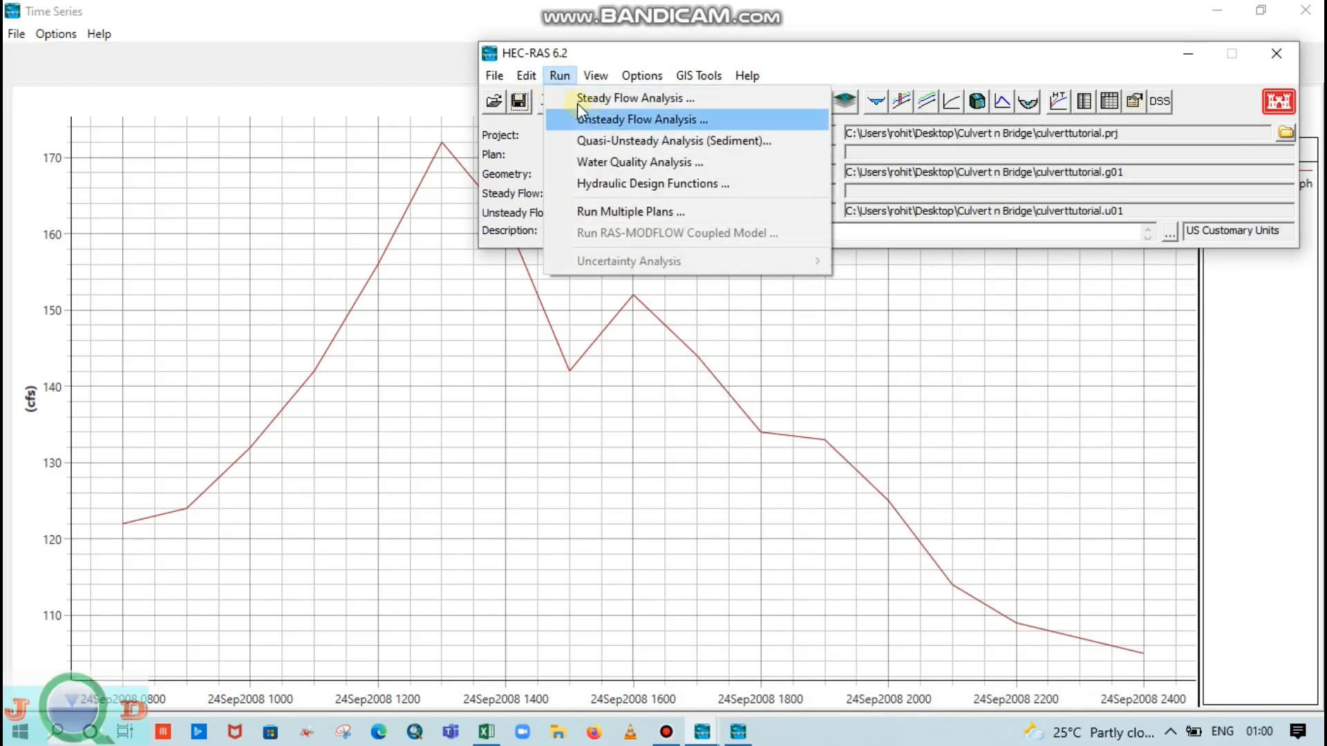
left_click(535, 77)
left_click(537, 77)
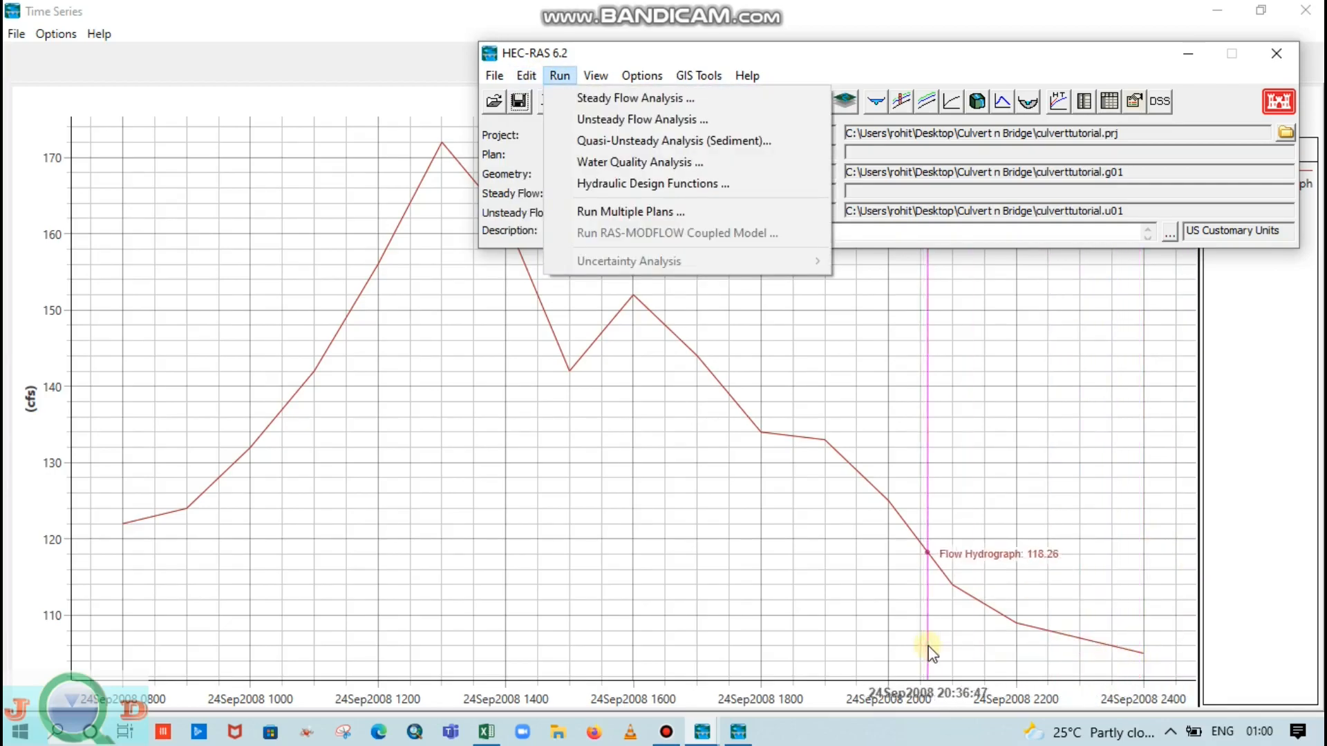
left_click(557, 76)
left_click(560, 77)
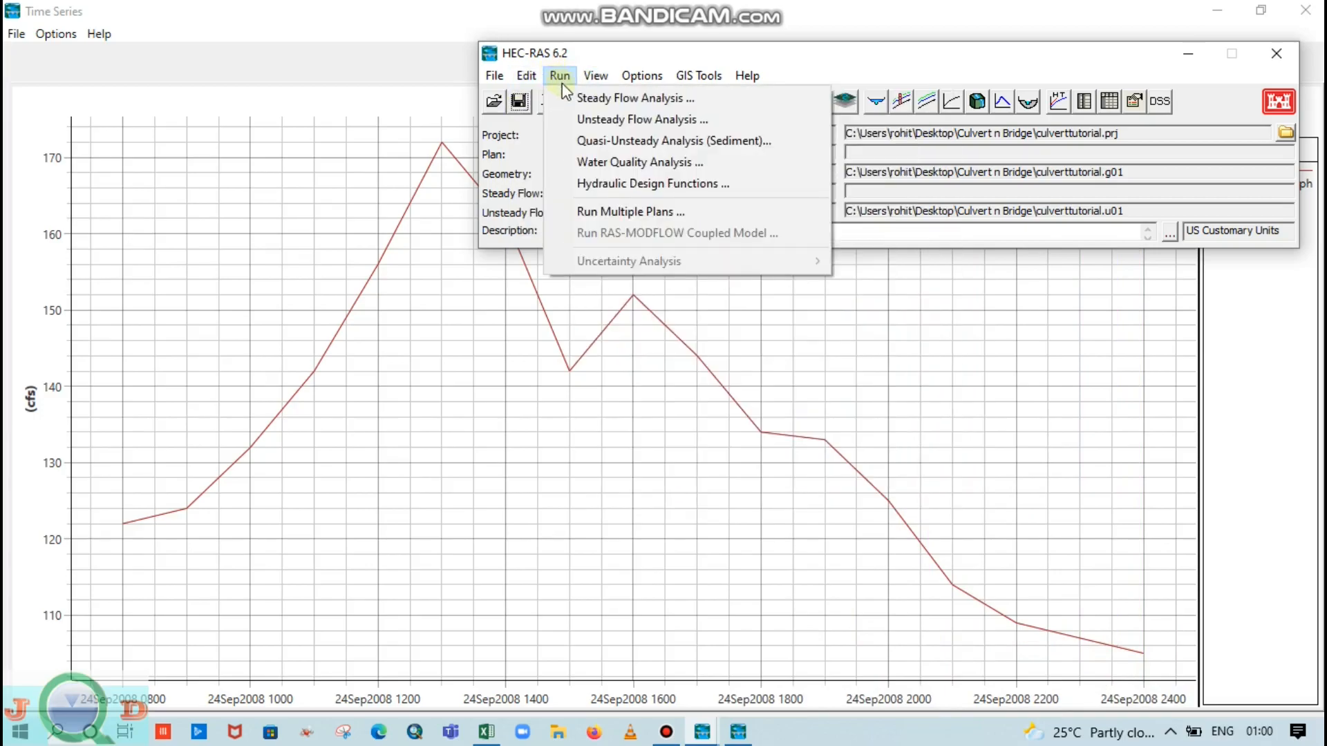
left_click(586, 120)
left_click(645, 201)
left_click(674, 264)
left_click(430, 250)
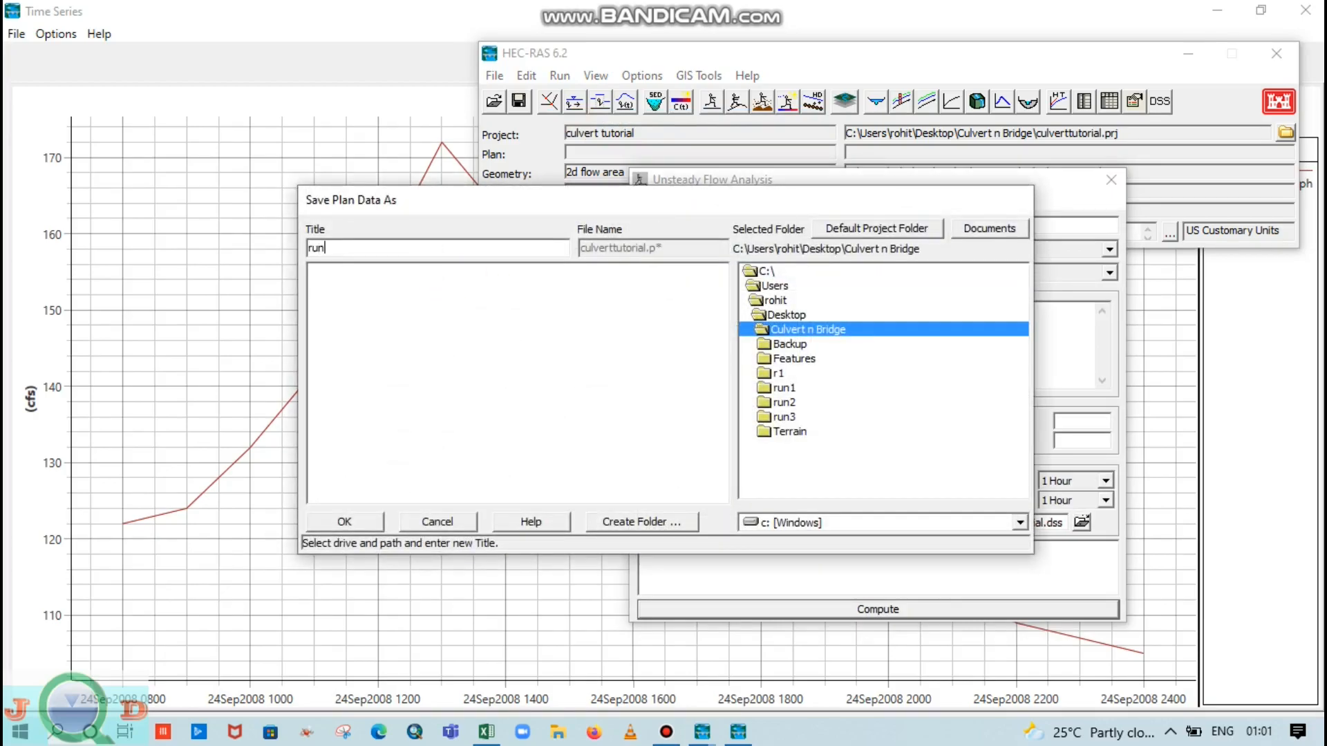
type("trial")
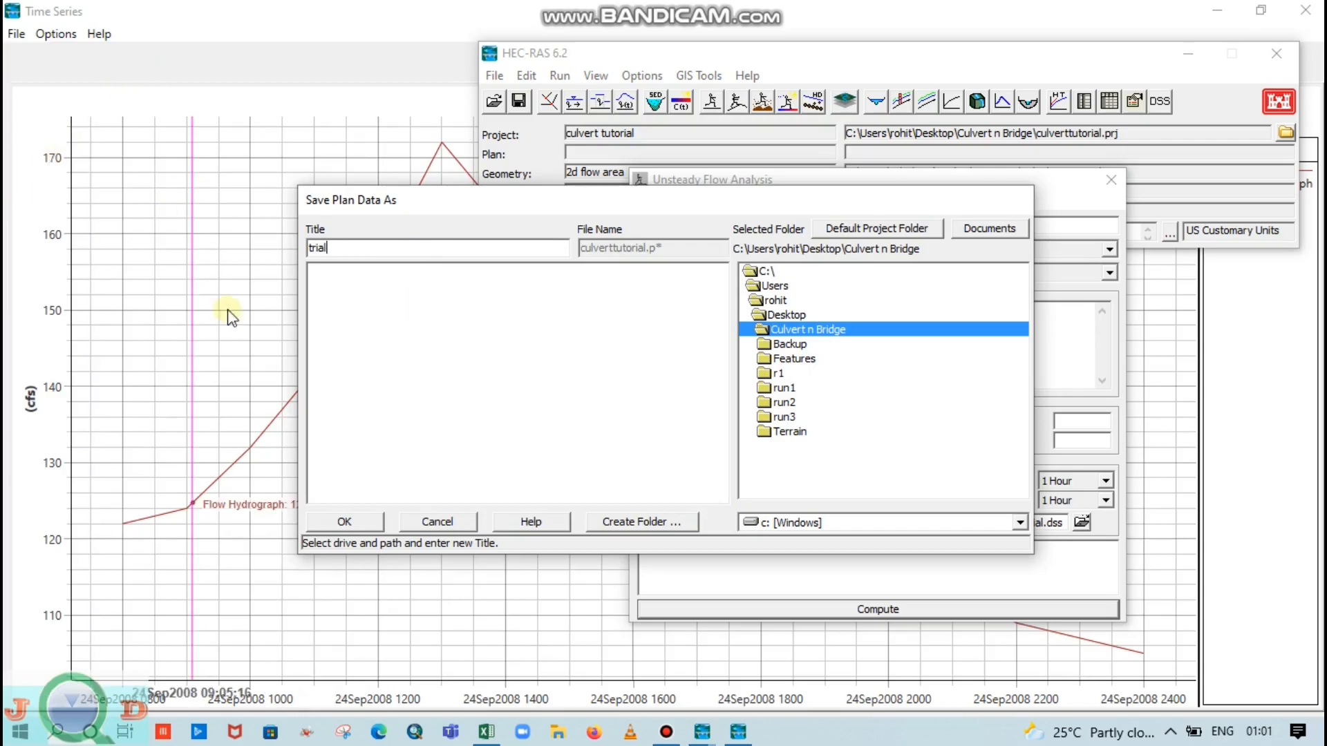
left_click(345, 521)
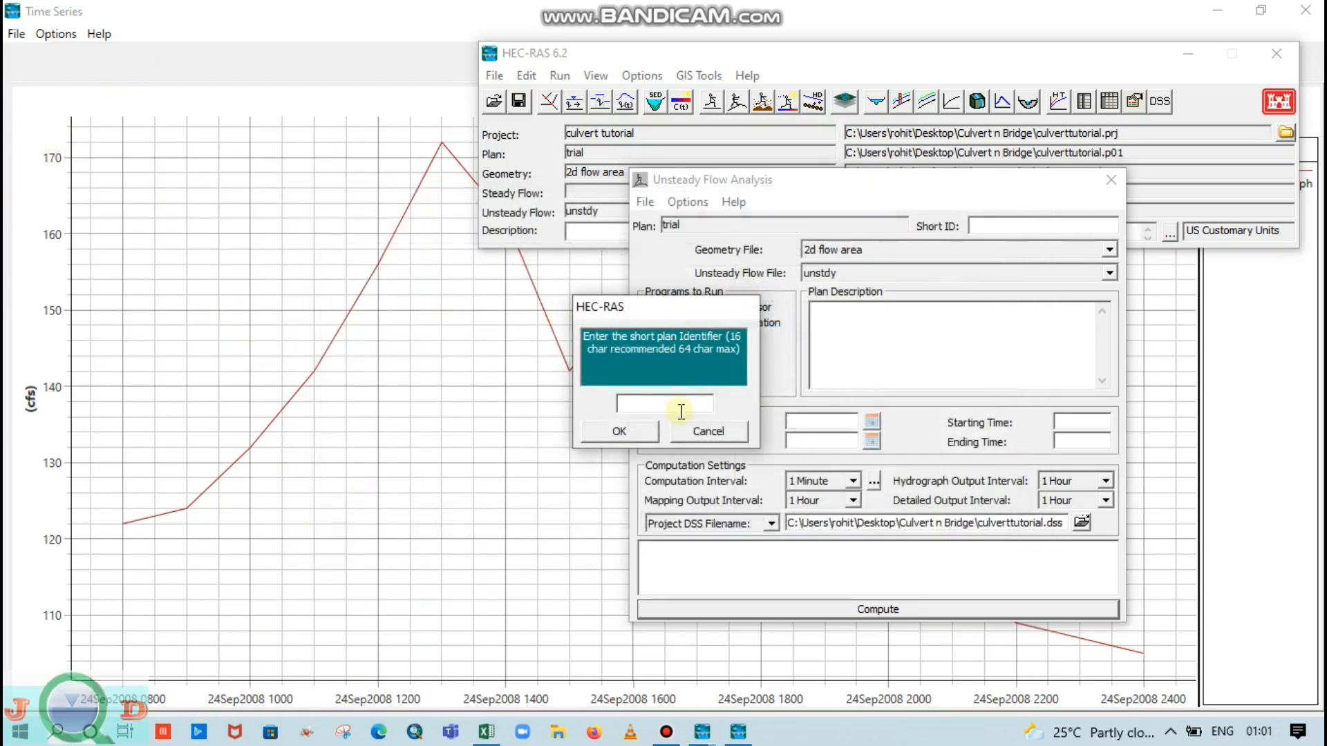
type("trial")
left_click(619, 431)
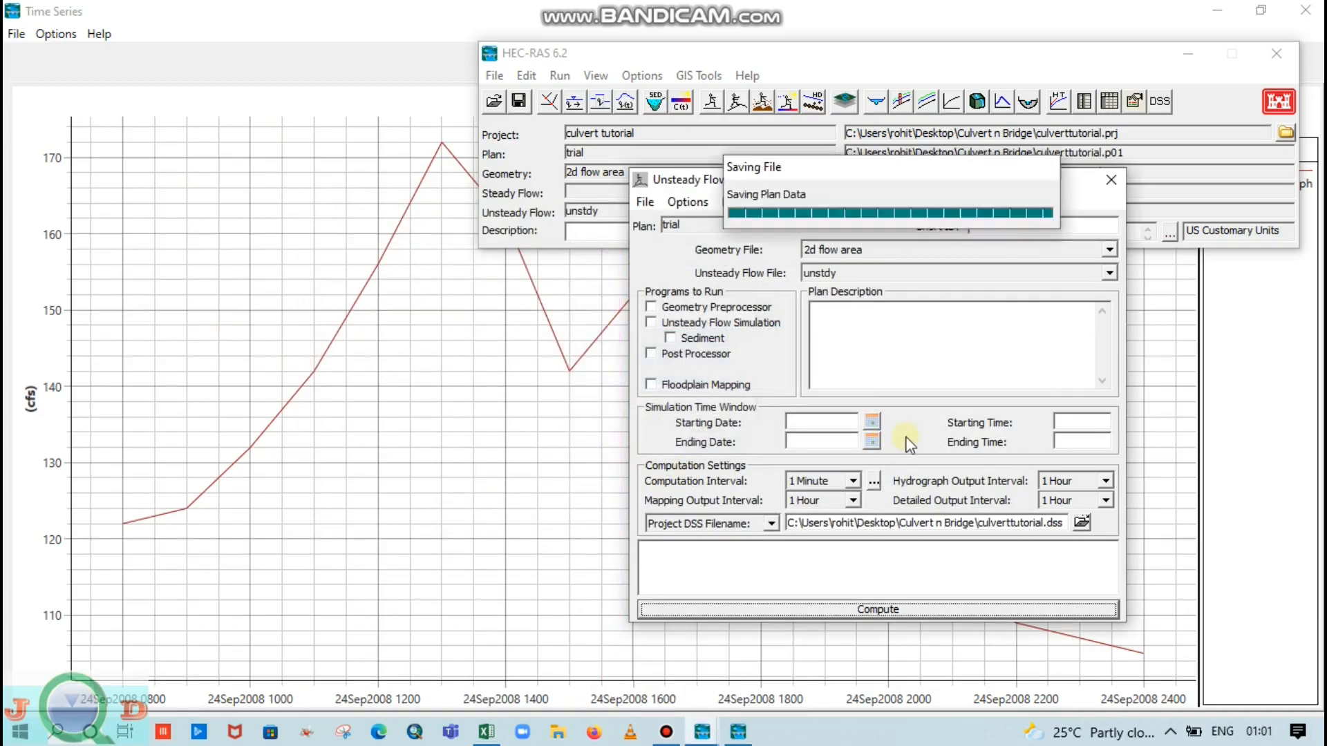
- Enable the Geometry Preprocessor, Unsteady Flow Simulation and Post Processor for the plan
left_click(651, 306)
left_click(651, 322)
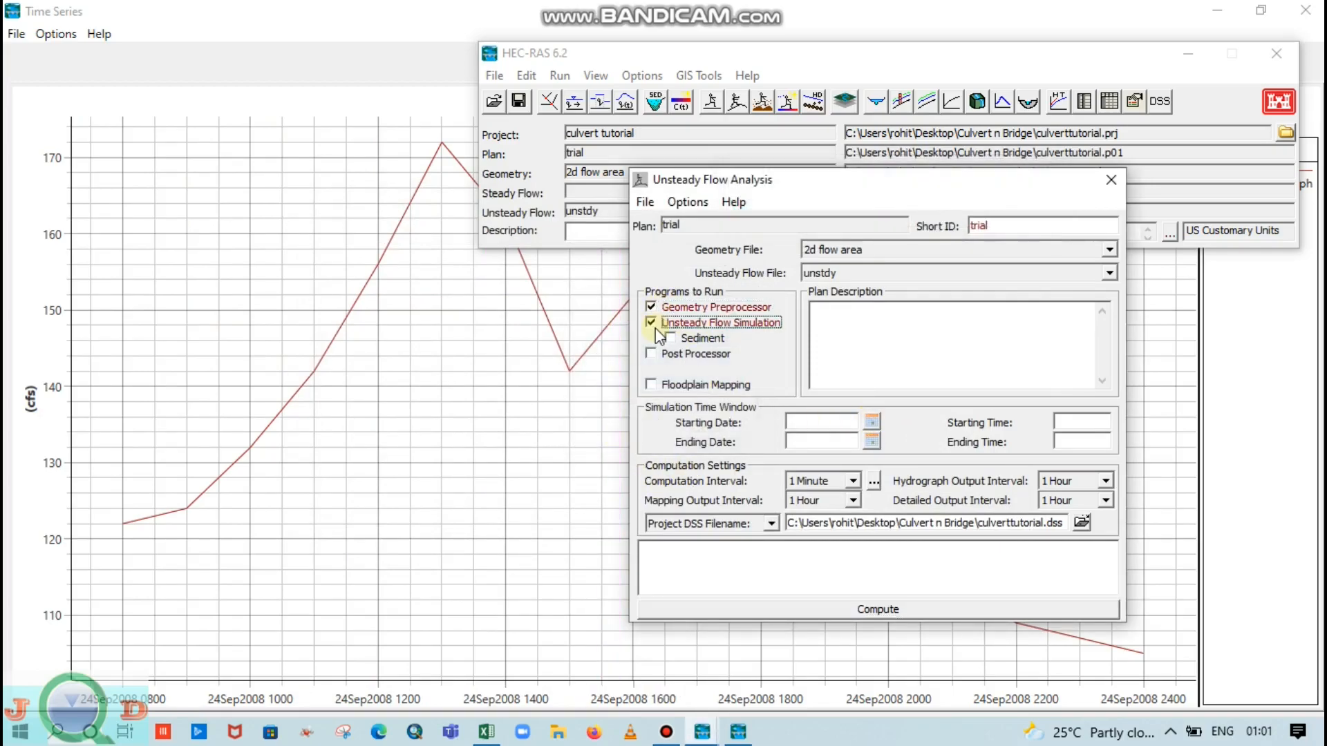
left_click(651, 353)
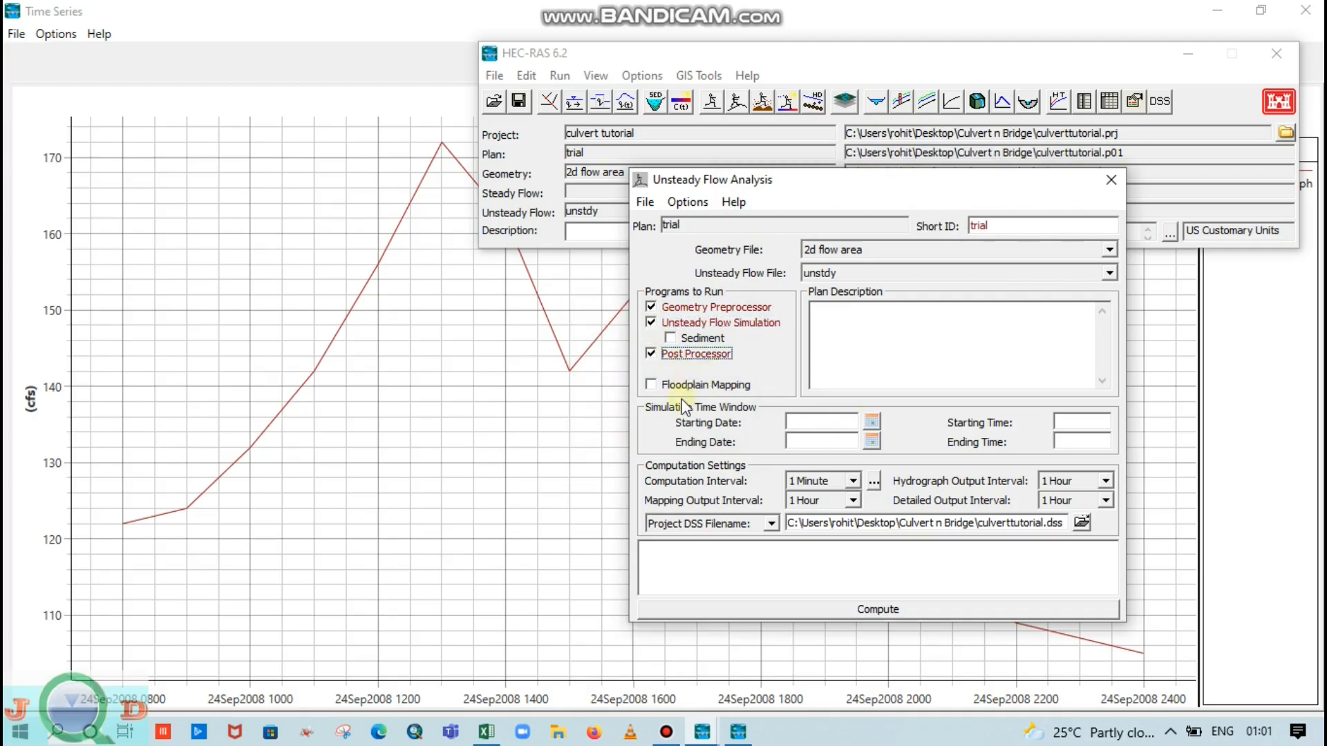
- Set the simulation time window to start on 24SEP2008 and end on 25SEP2008
left_click(871, 421)
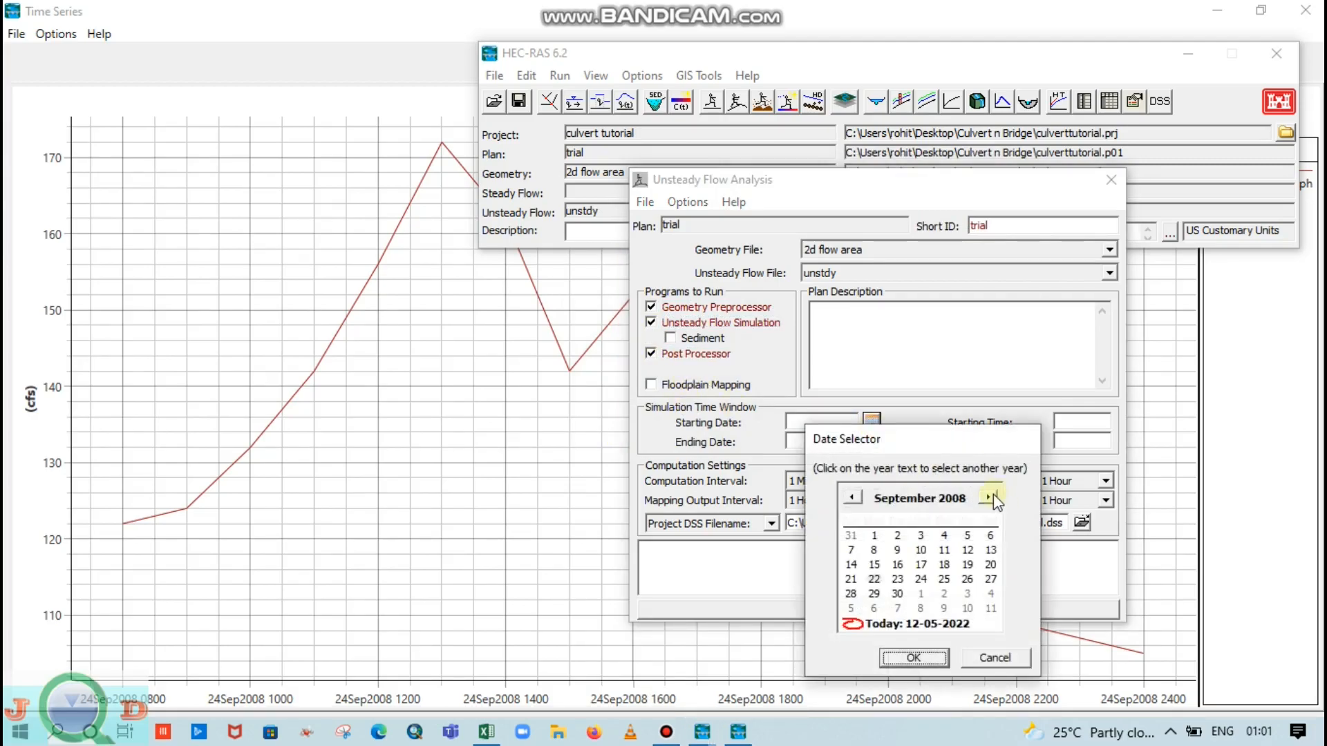
left_click(920, 579)
left_click(911, 657)
left_click(871, 440)
left_click(944, 599)
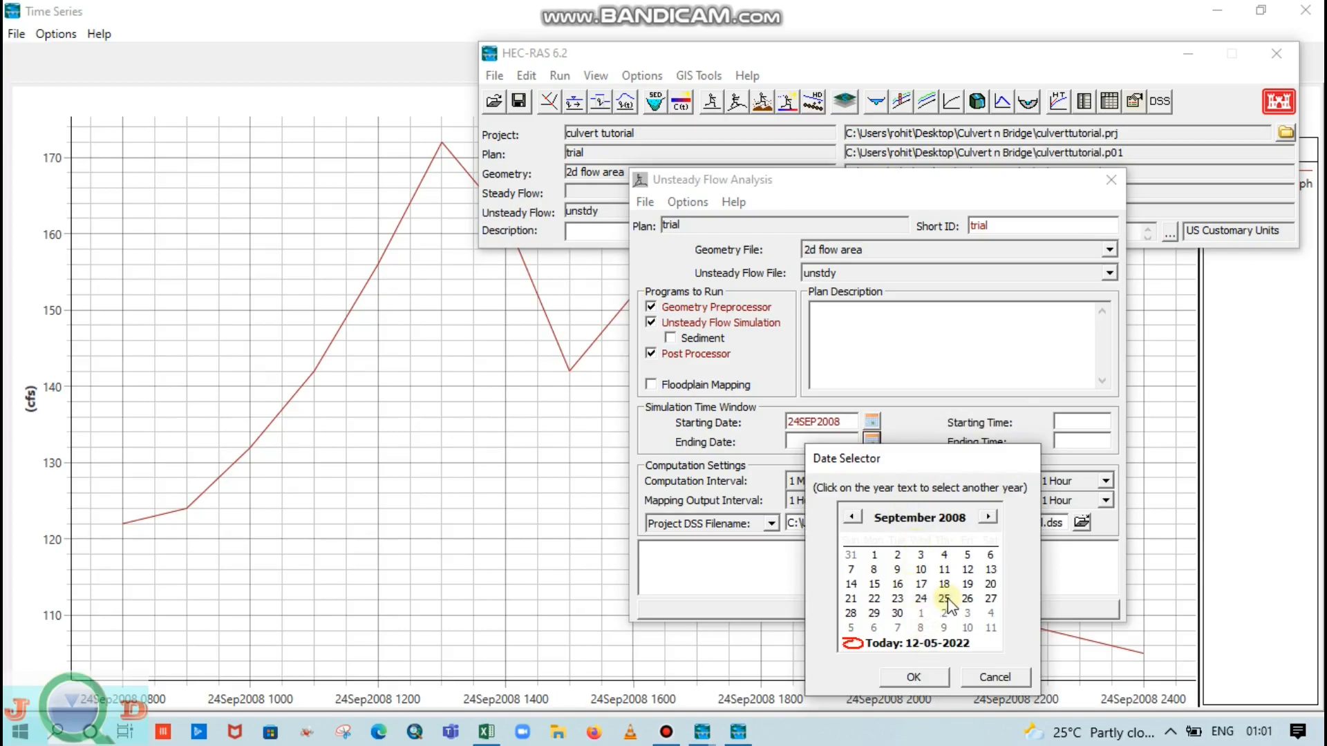
left_click(922, 675)
- Set the simulation's starting time to 0800 and its ending time to 2200
left_click_drag(799, 188, 821, 20)
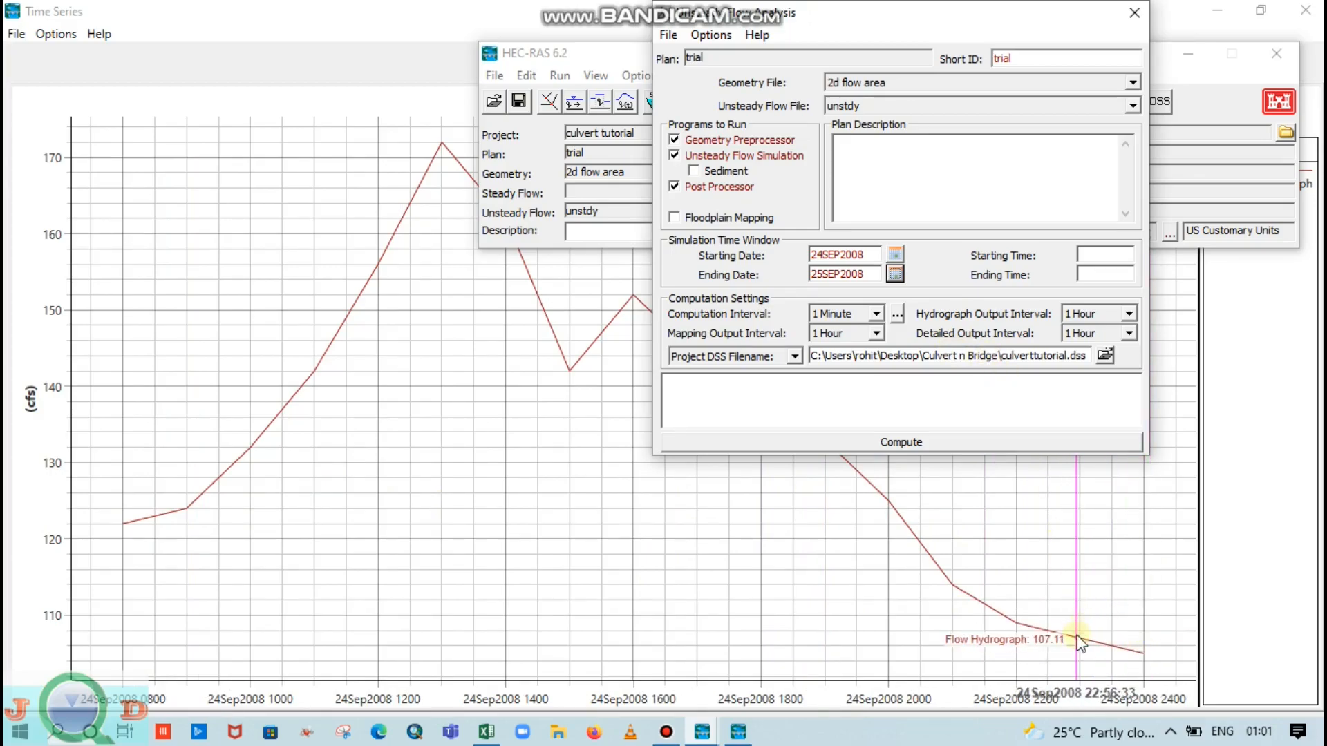
left_click(1104, 251)
type("0800")
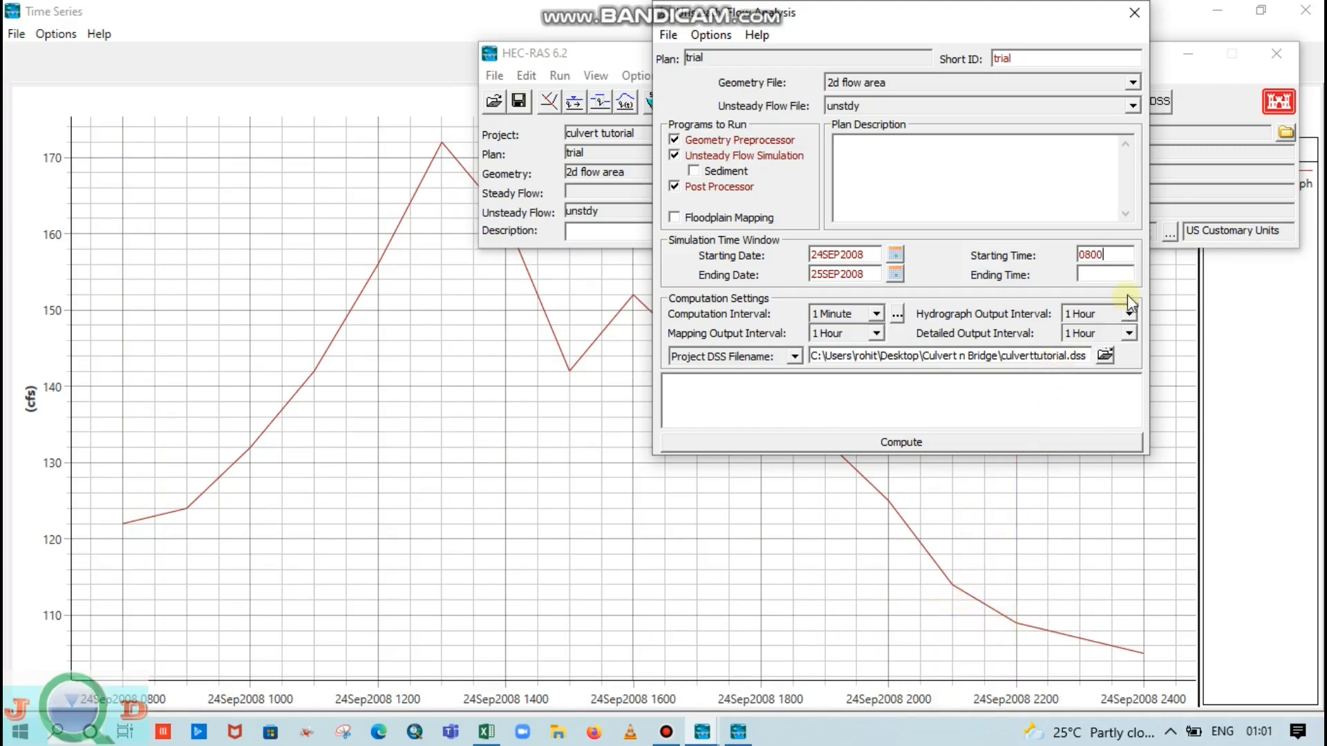
type("2200")
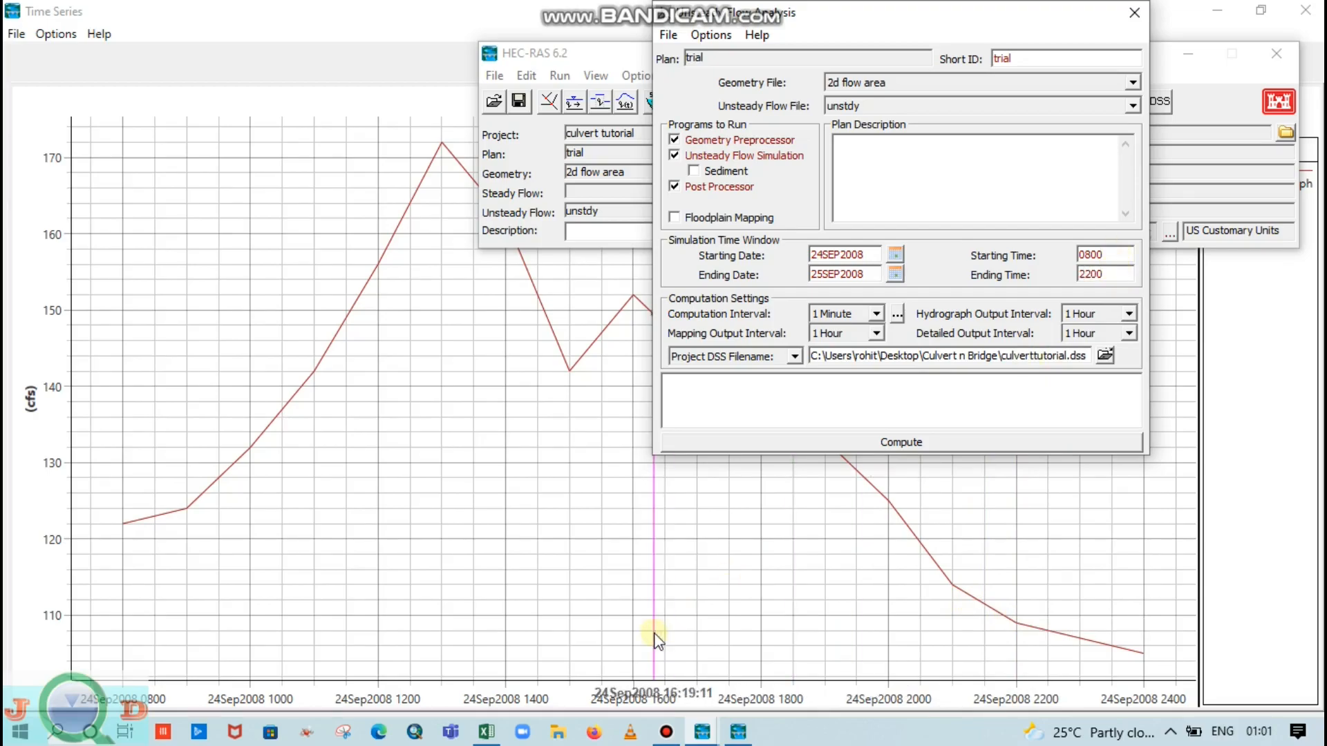
- Set the computation interval to 1 Second
left_click(875, 315)
scroll(878, 376, "up", 2)
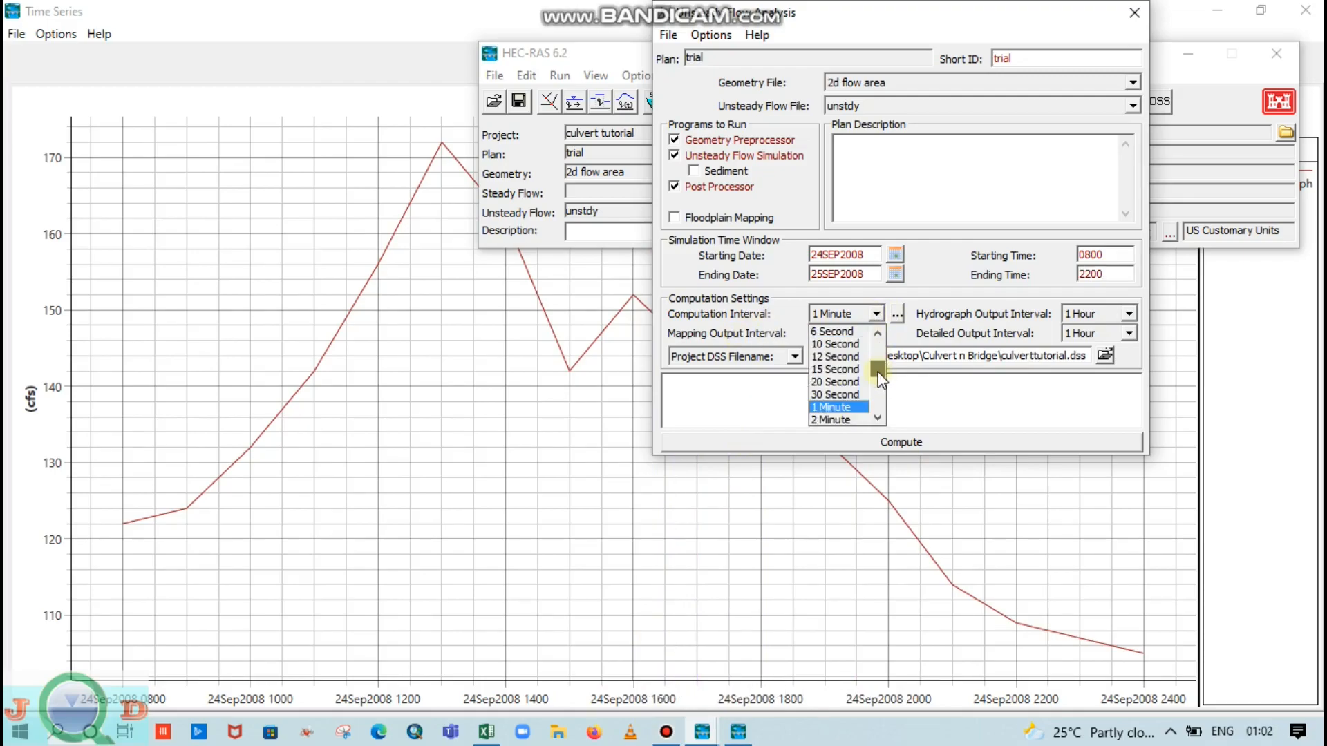
left_click(878, 336)
left_click(878, 335)
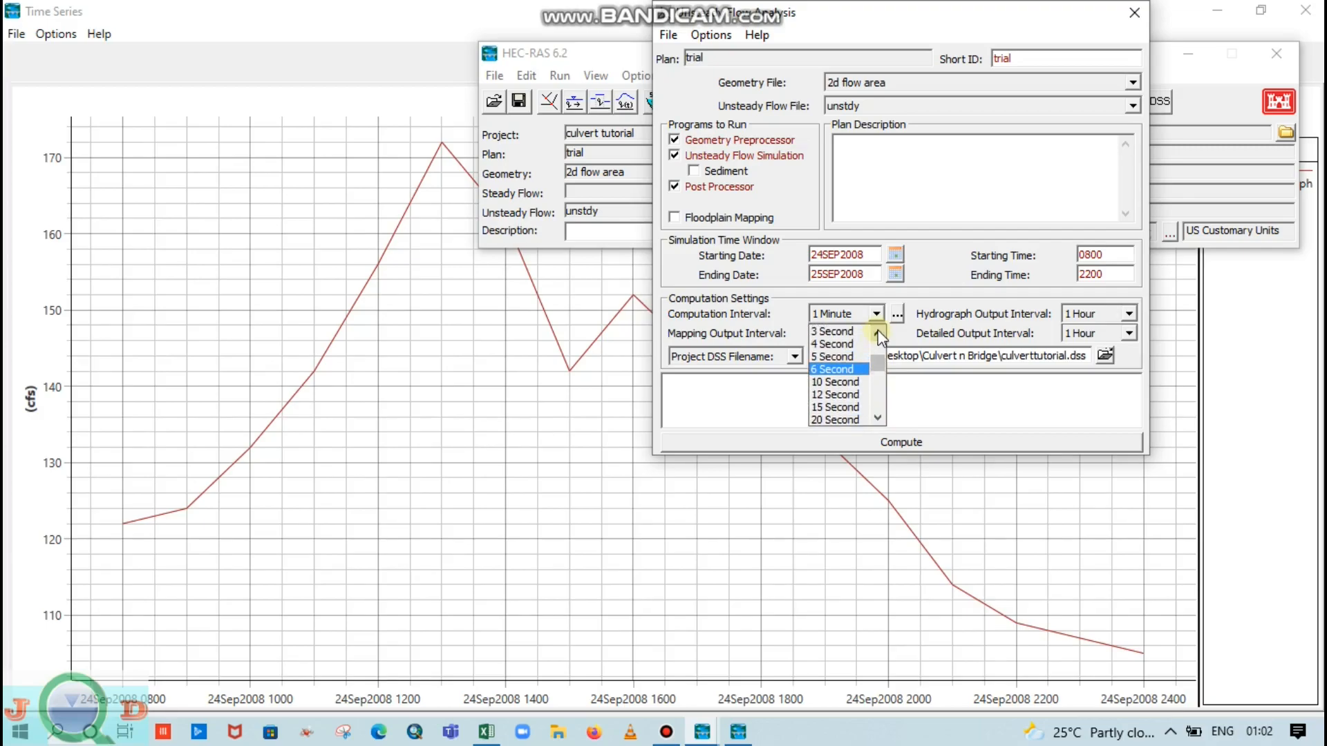
left_click(876, 331)
left_click(876, 332)
left_click(877, 332)
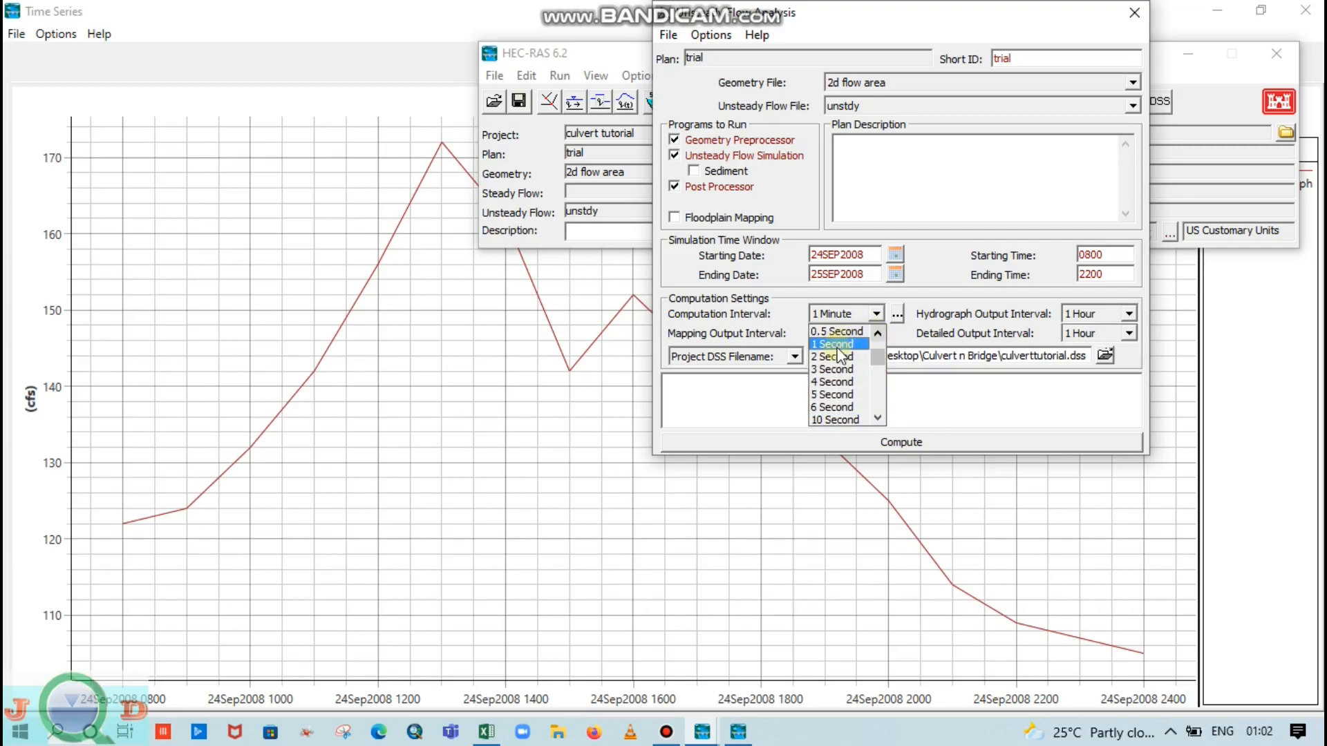
left_click(837, 345)
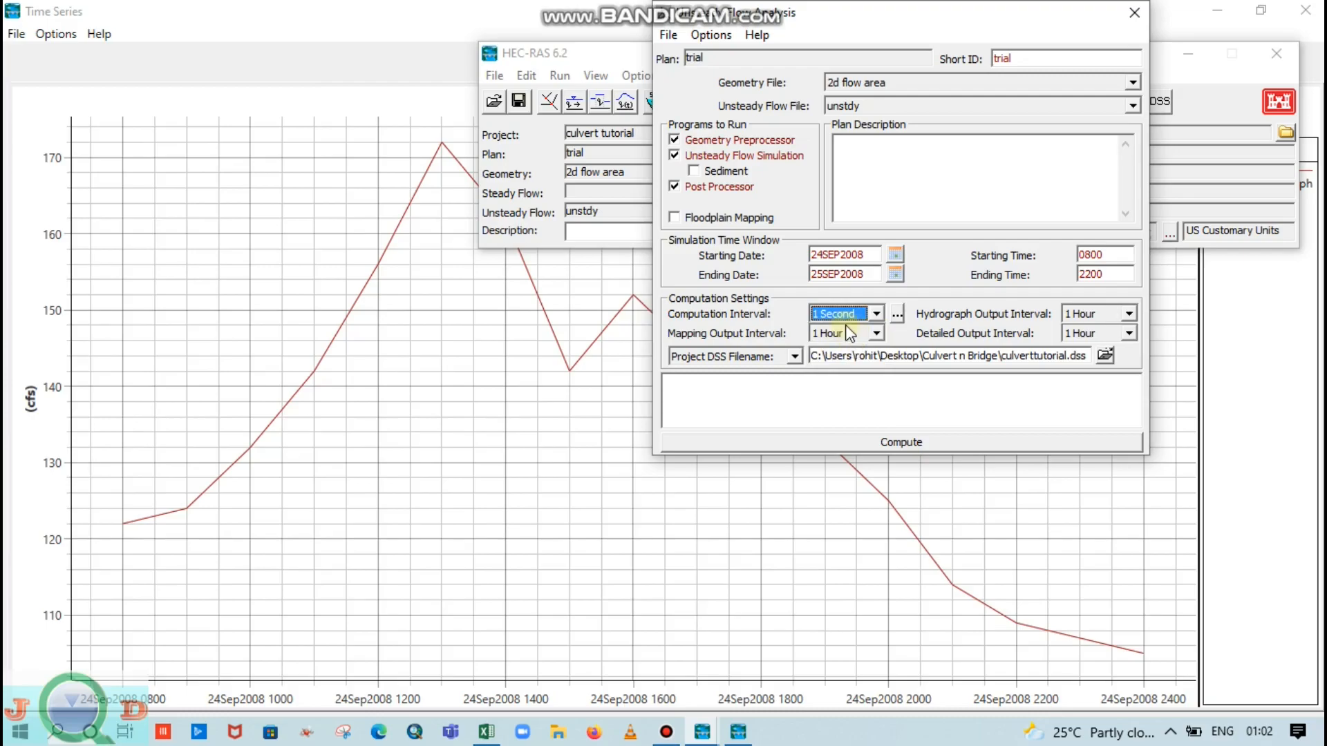
- Set the mapping output interval to 30 Minute
left_click(872, 334)
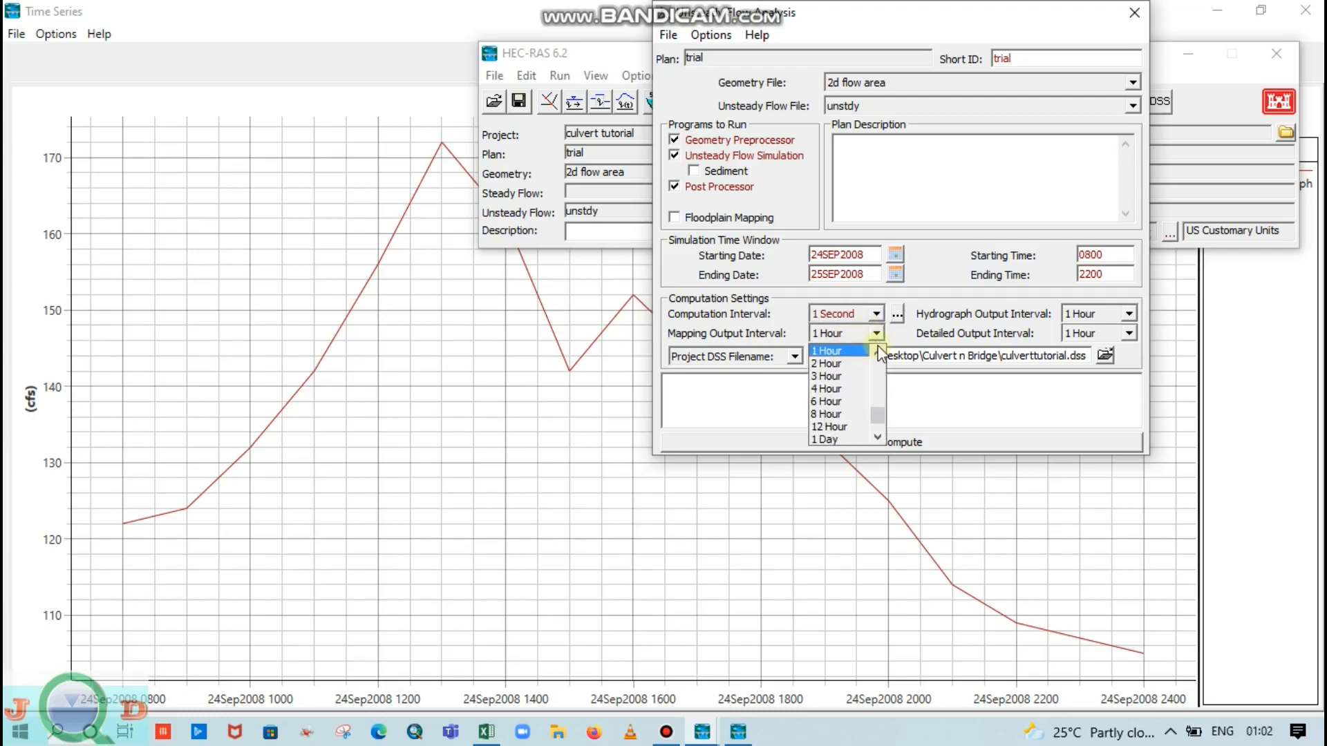
left_click(876, 353)
left_click(876, 353)
left_click(876, 352)
left_click(876, 350)
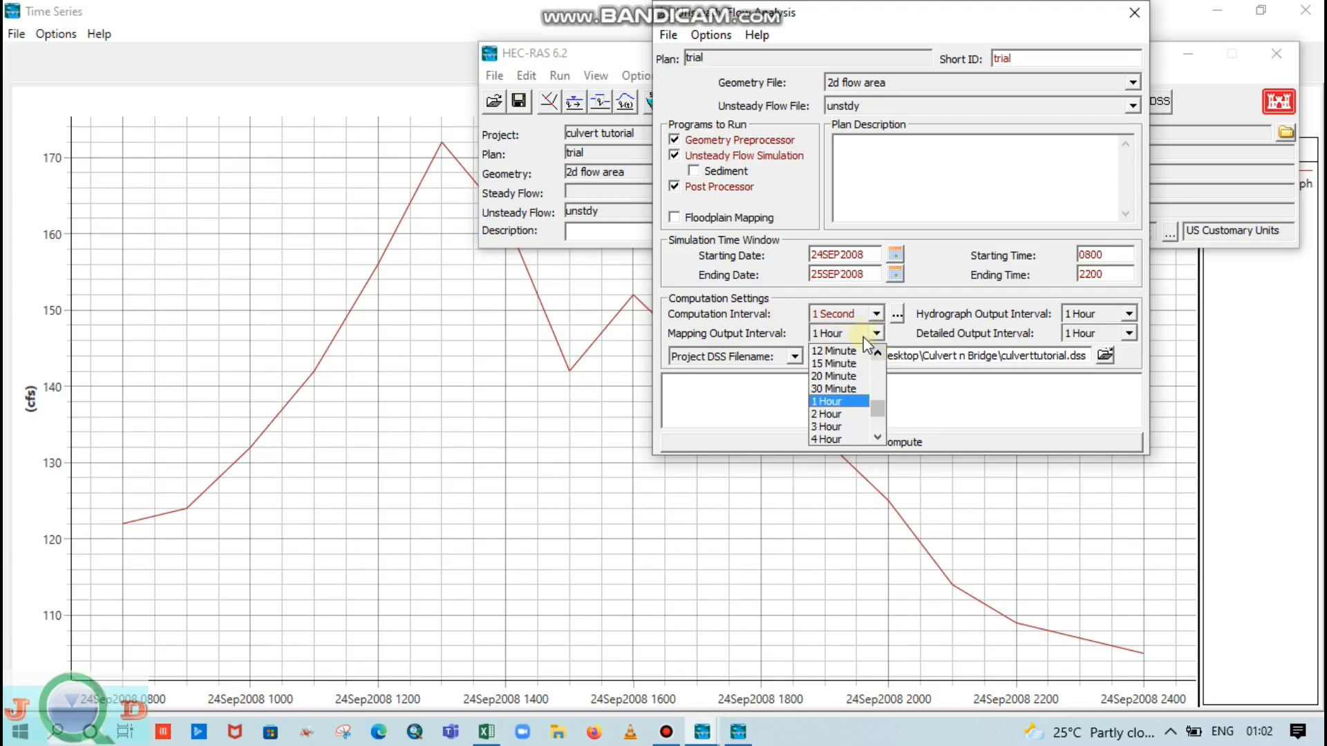
left_click(878, 346)
left_click(878, 346)
left_click(878, 345)
left_click(879, 345)
left_click(878, 345)
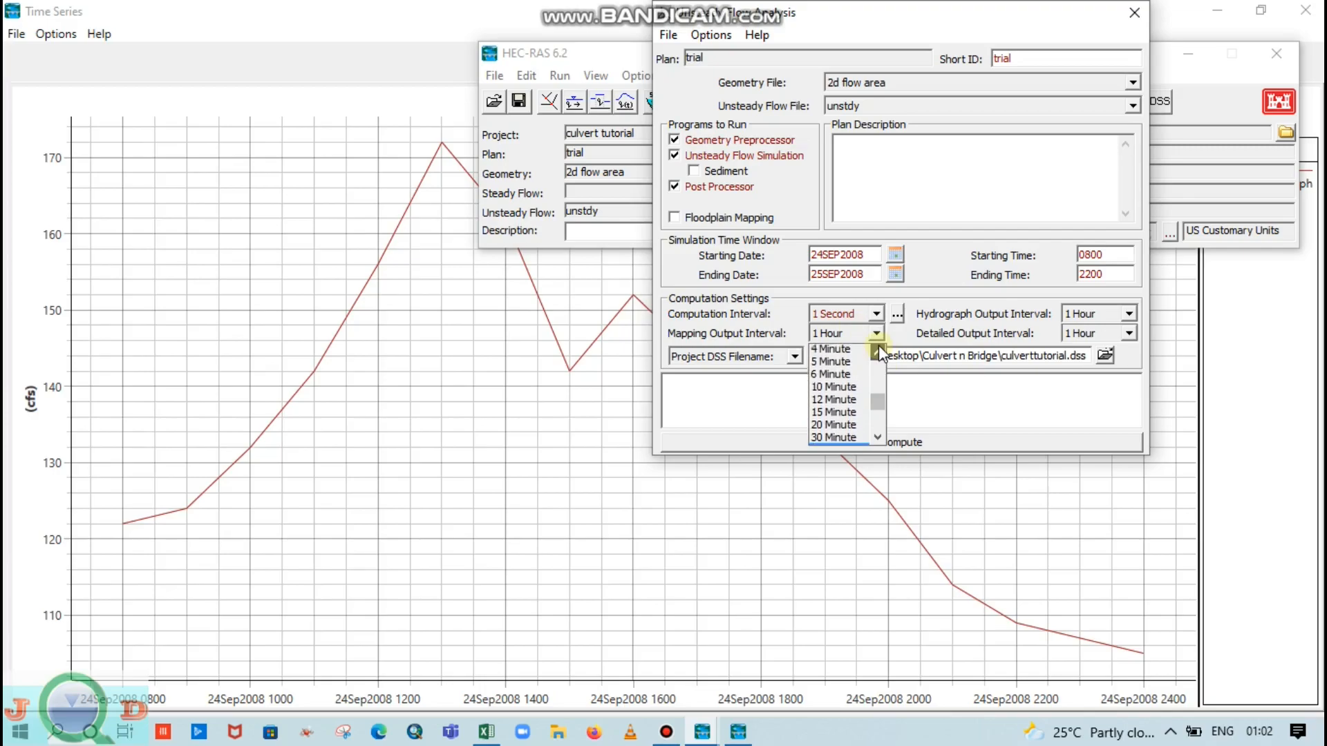
left_click(851, 438)
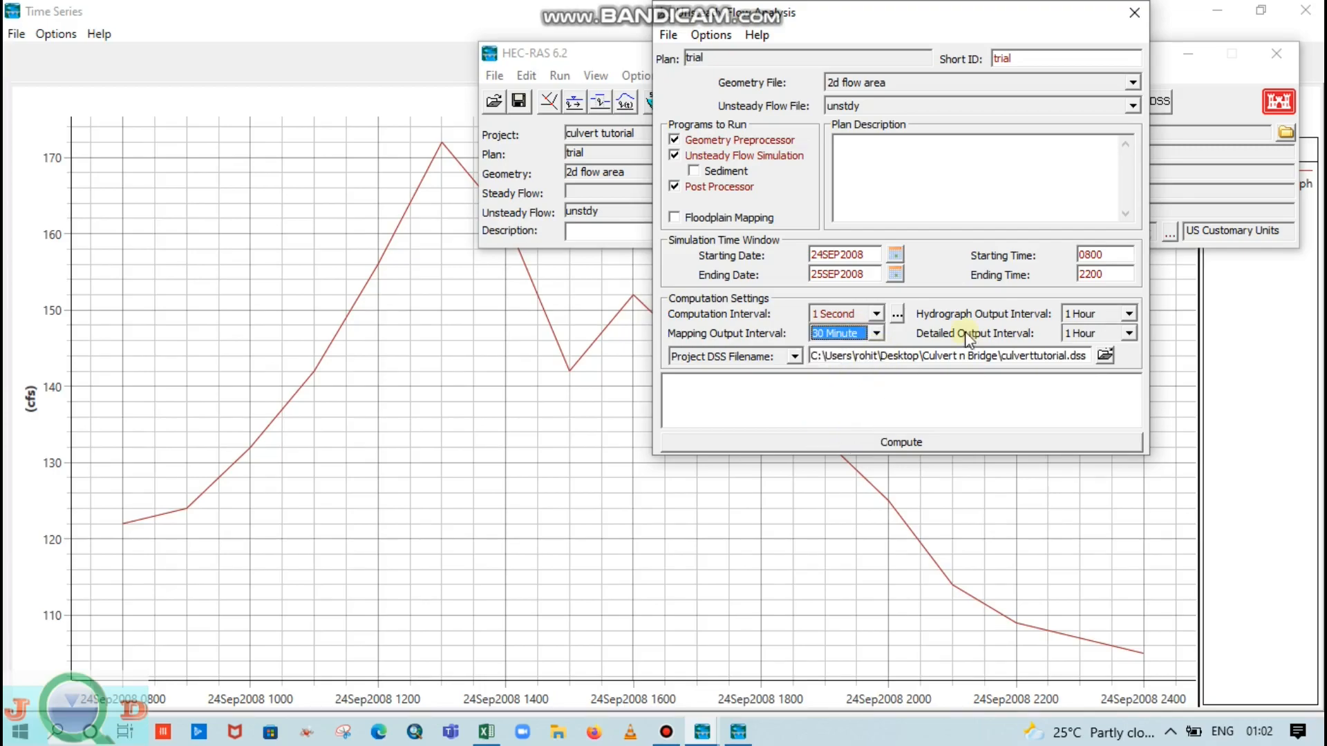
- Set both the hydrograph output interval and the detailed output interval to 30 Minute, and save the plan
left_click(1129, 334)
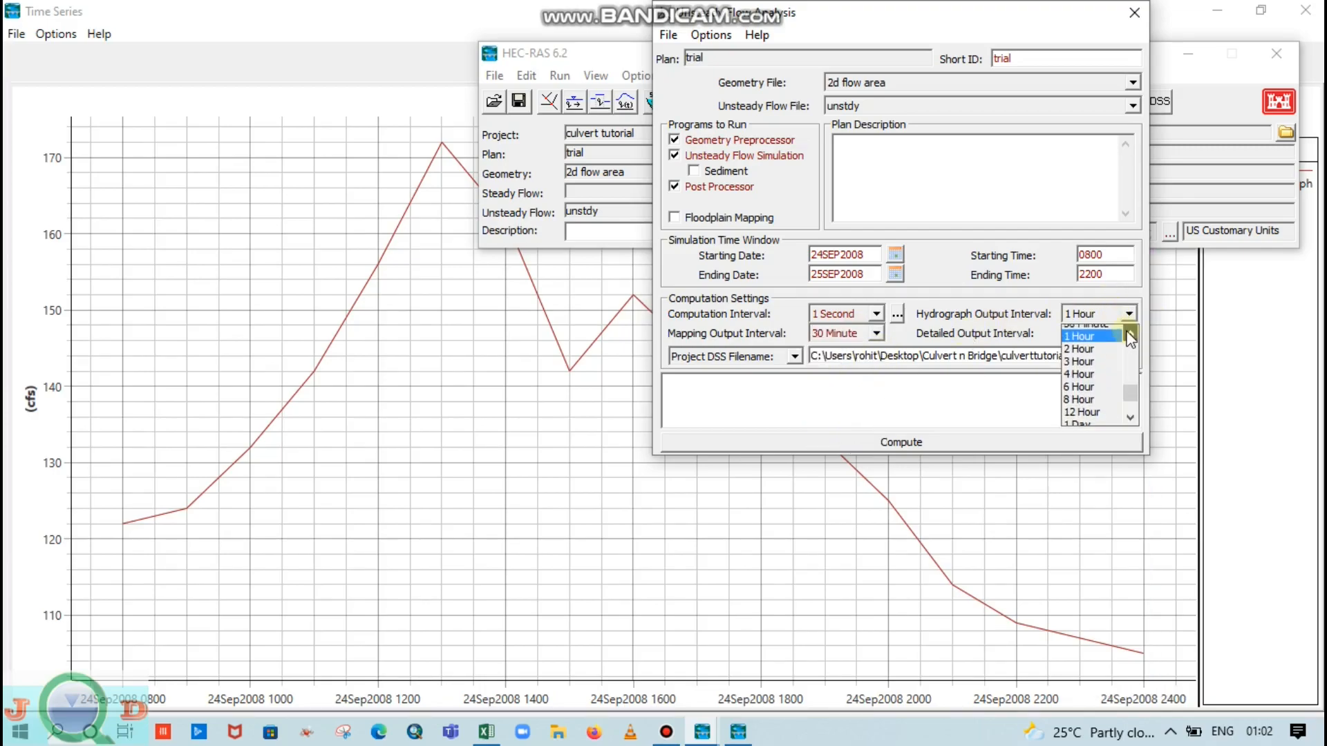
left_click(1114, 344)
left_click(1120, 316)
left_click(1130, 333)
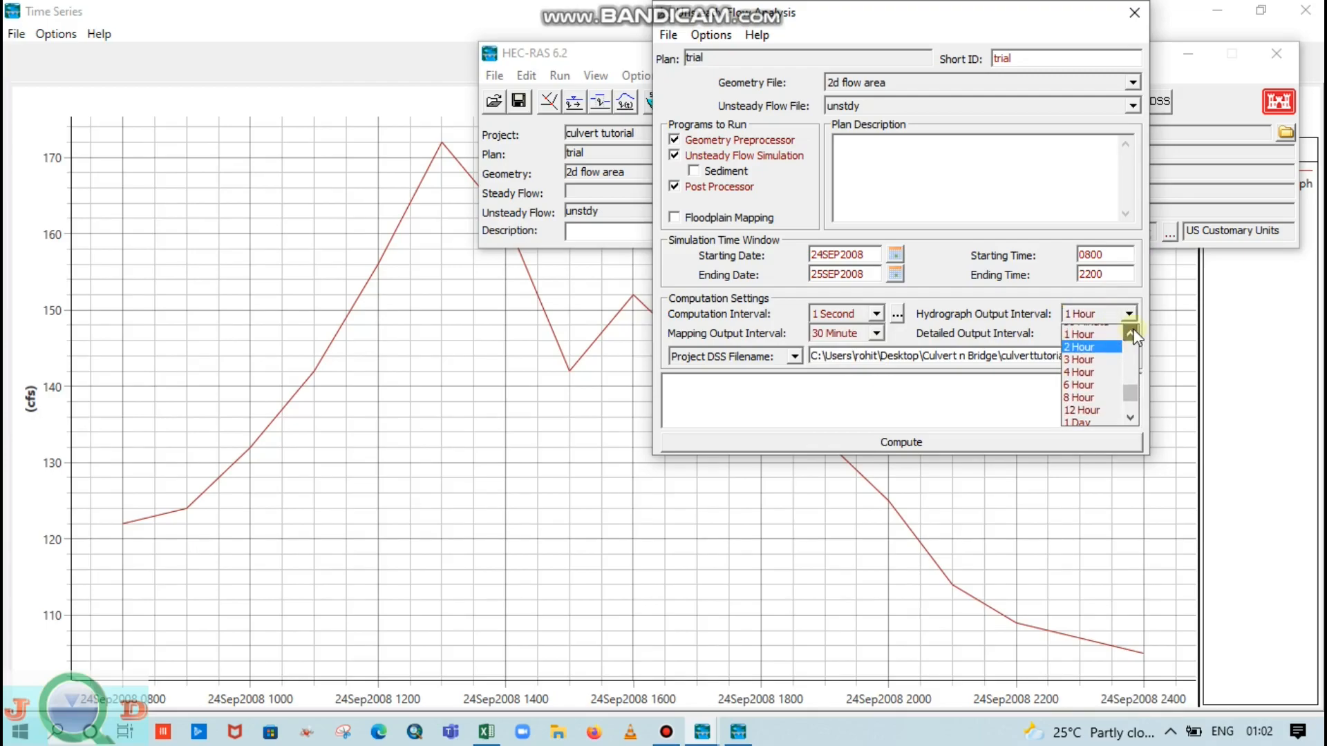
left_click(1109, 334)
left_click(1102, 337)
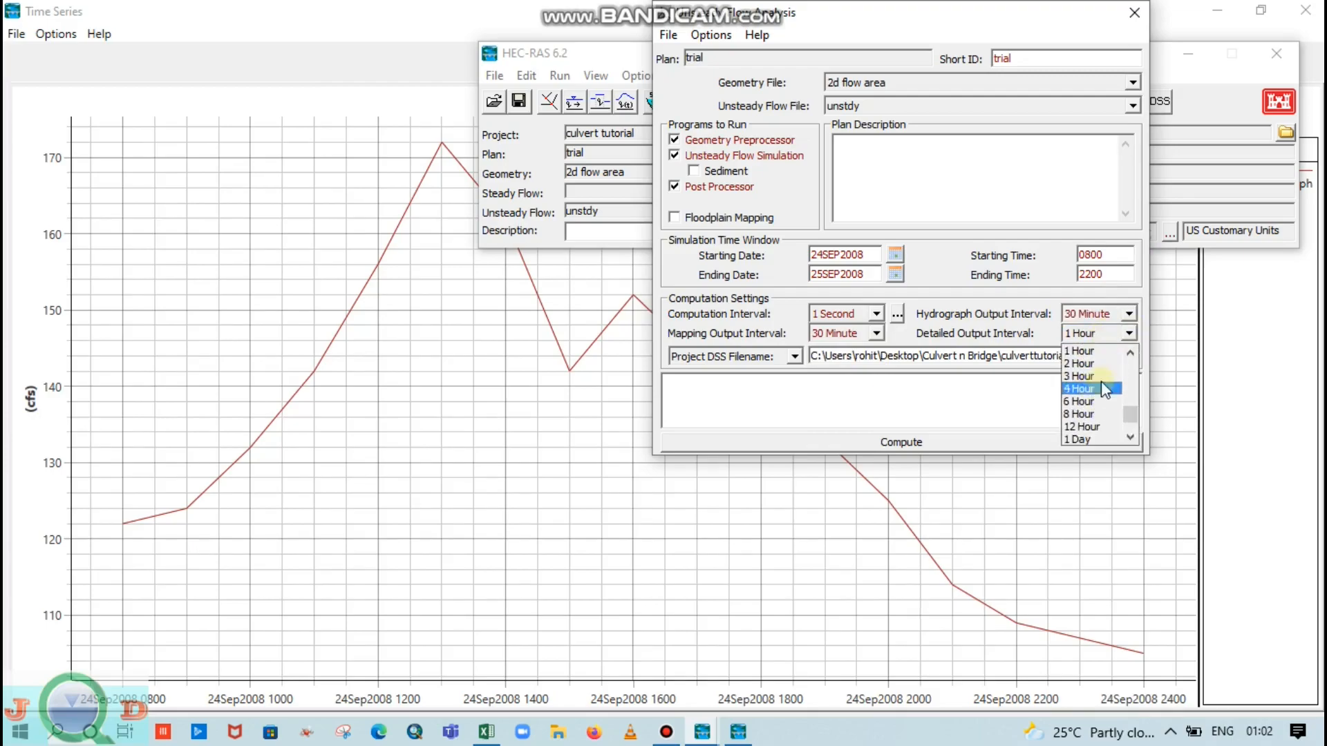
left_click(1130, 348)
left_click(1106, 359)
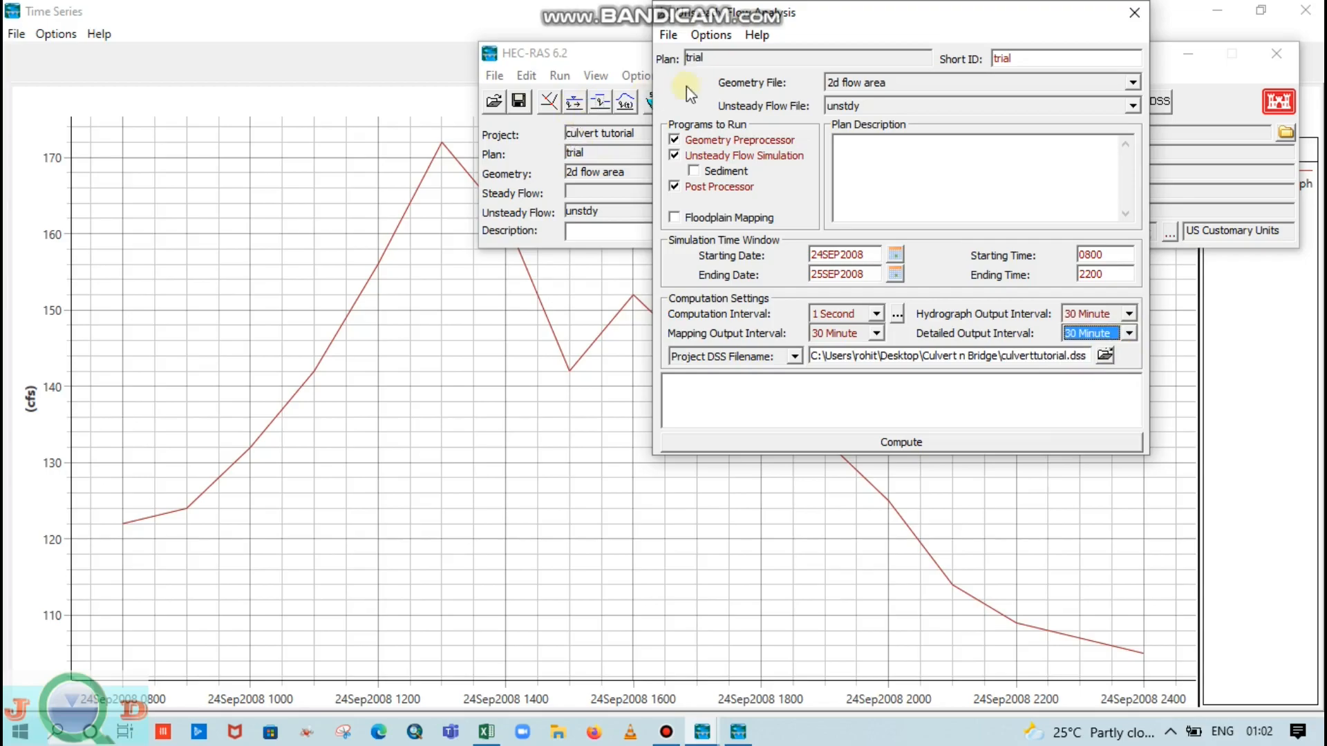
left_click(667, 35)
left_click(706, 102)
- In the 2D flow computation options, set the equation set to SWE-ELM (original/faster) for both the default and flow area 2d
left_click(710, 34)
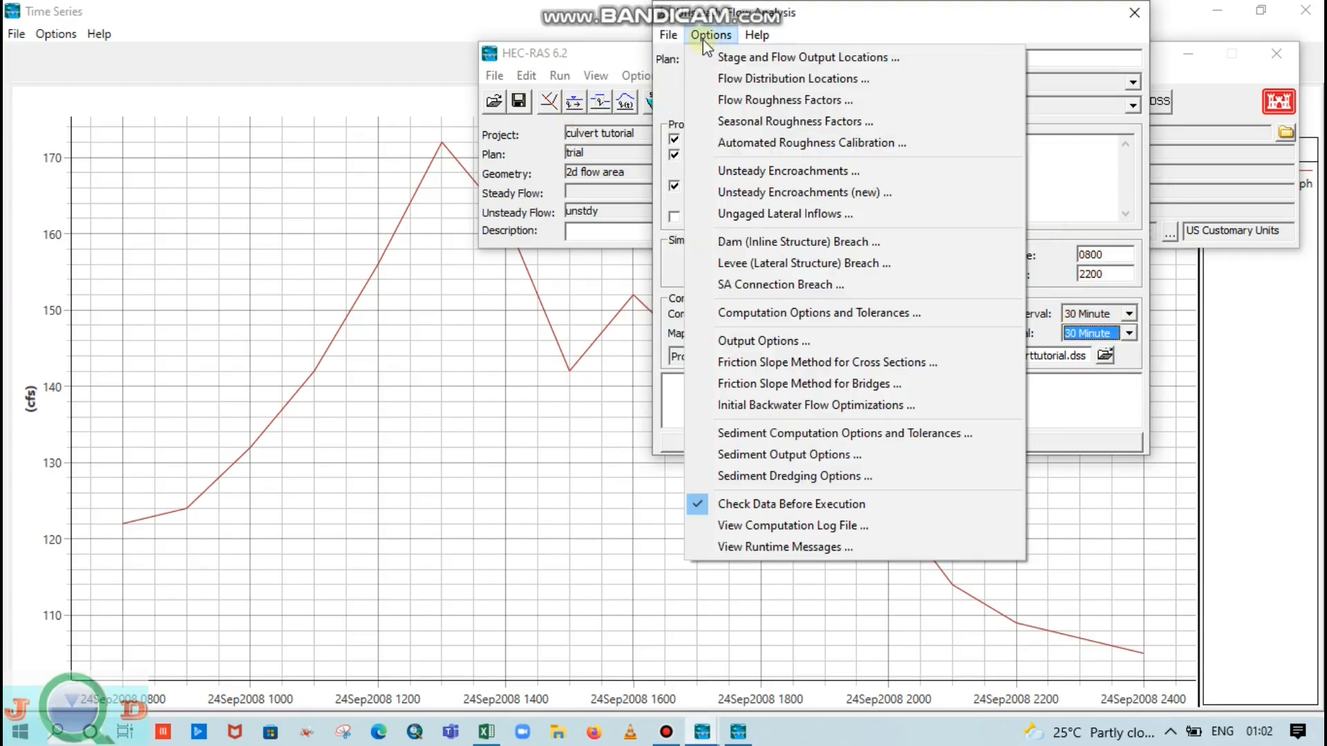
left_click(816, 314)
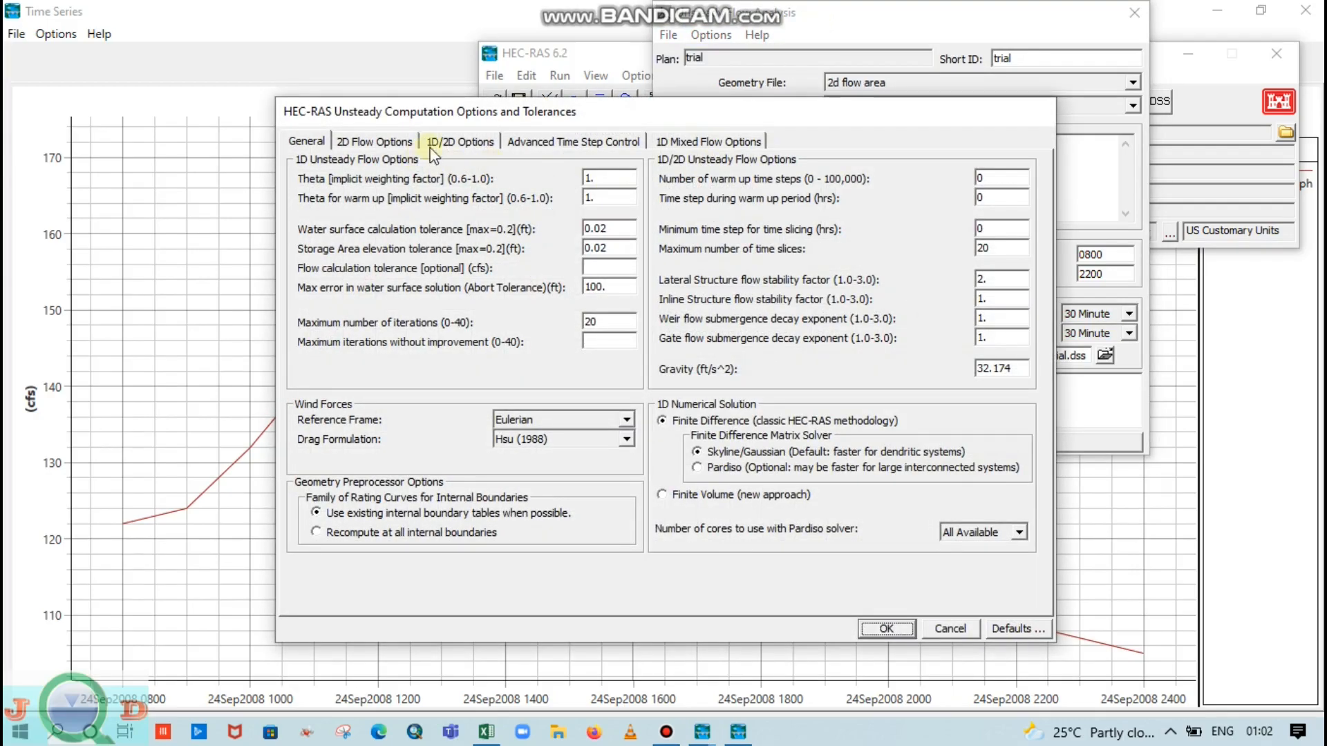
left_click(391, 139)
left_click(721, 301)
left_click(723, 302)
left_click(668, 332)
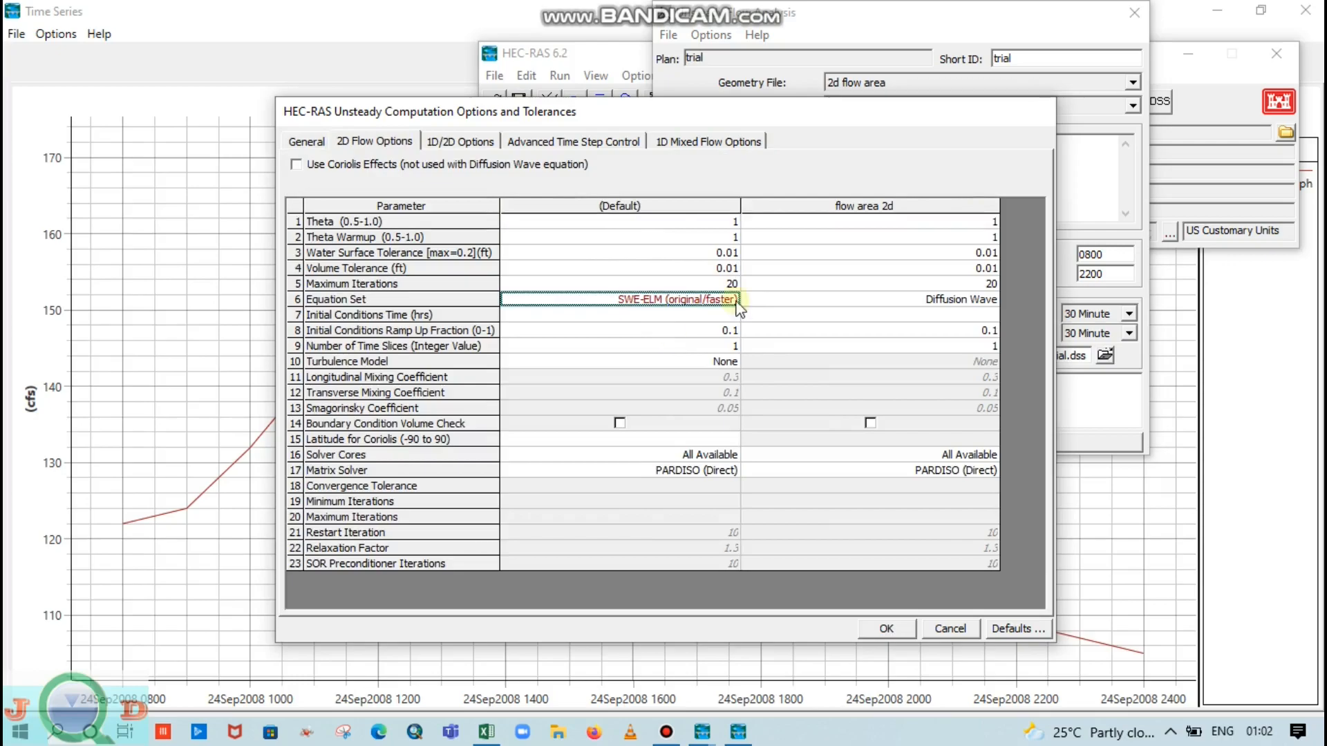
left_click(940, 302)
left_click(981, 303)
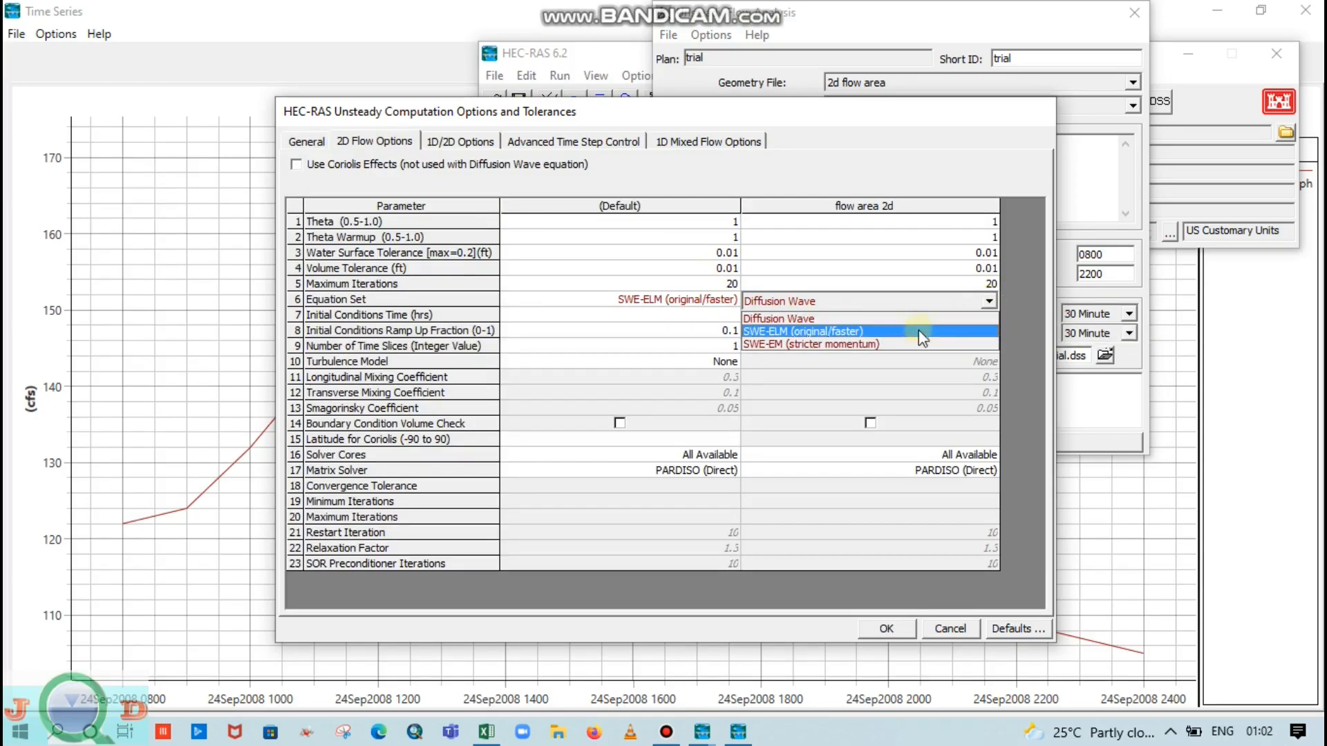
left_click(861, 326)
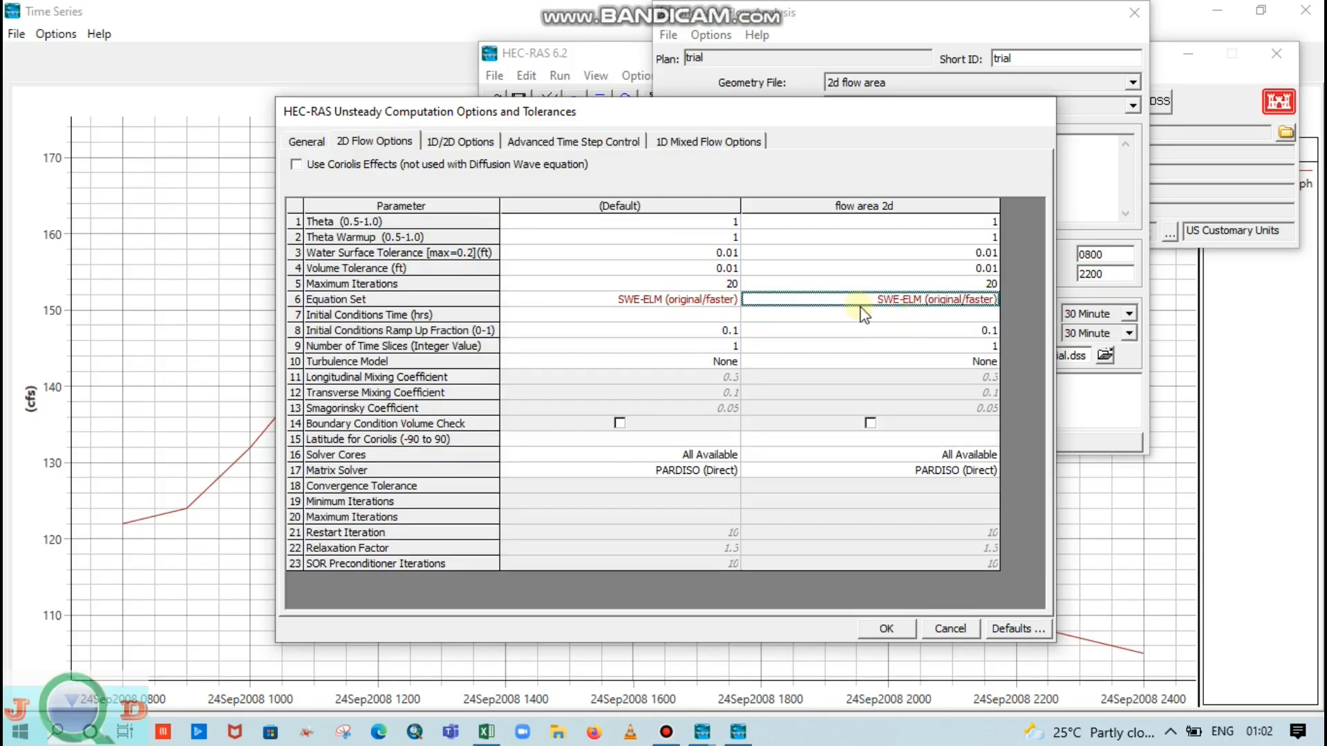
left_click(902, 628)
- Save the plan and try to compute the unsteady flow simulation
left_click(667, 33)
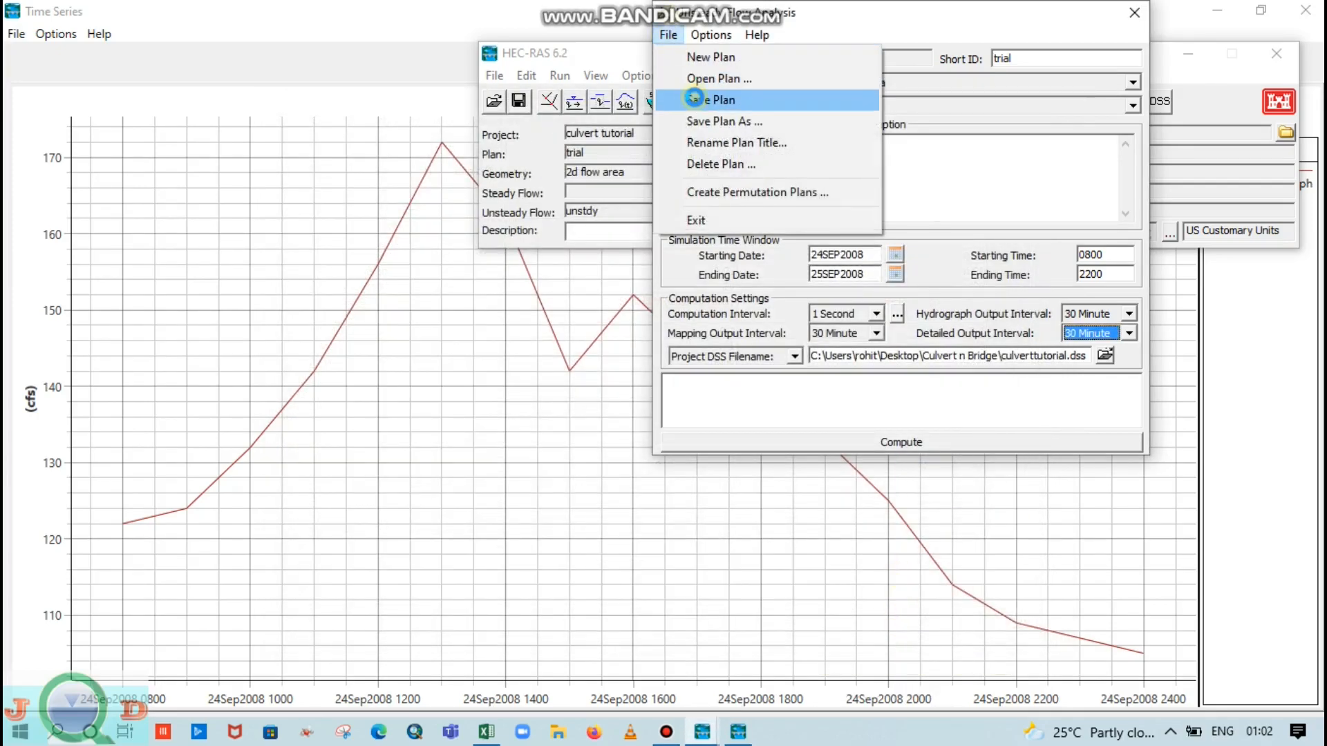
left_click(734, 97)
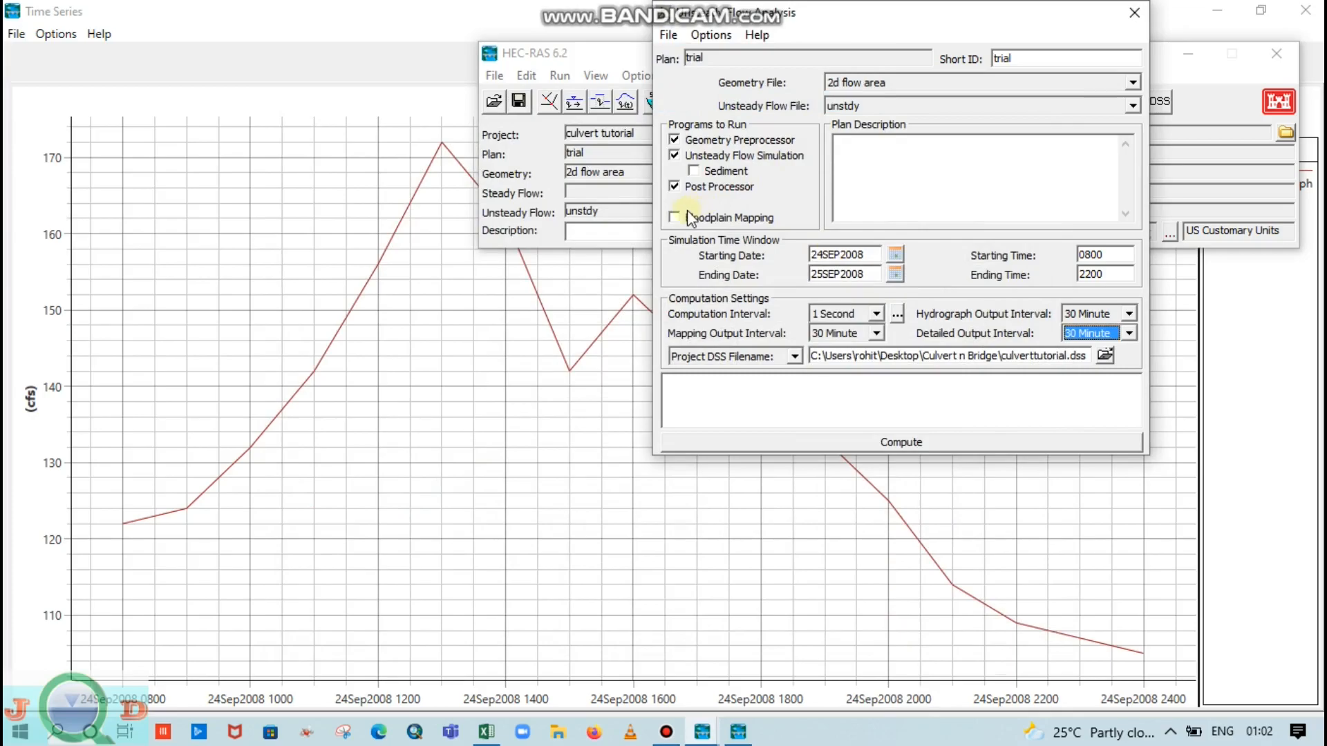
left_click(667, 33)
left_click(696, 100)
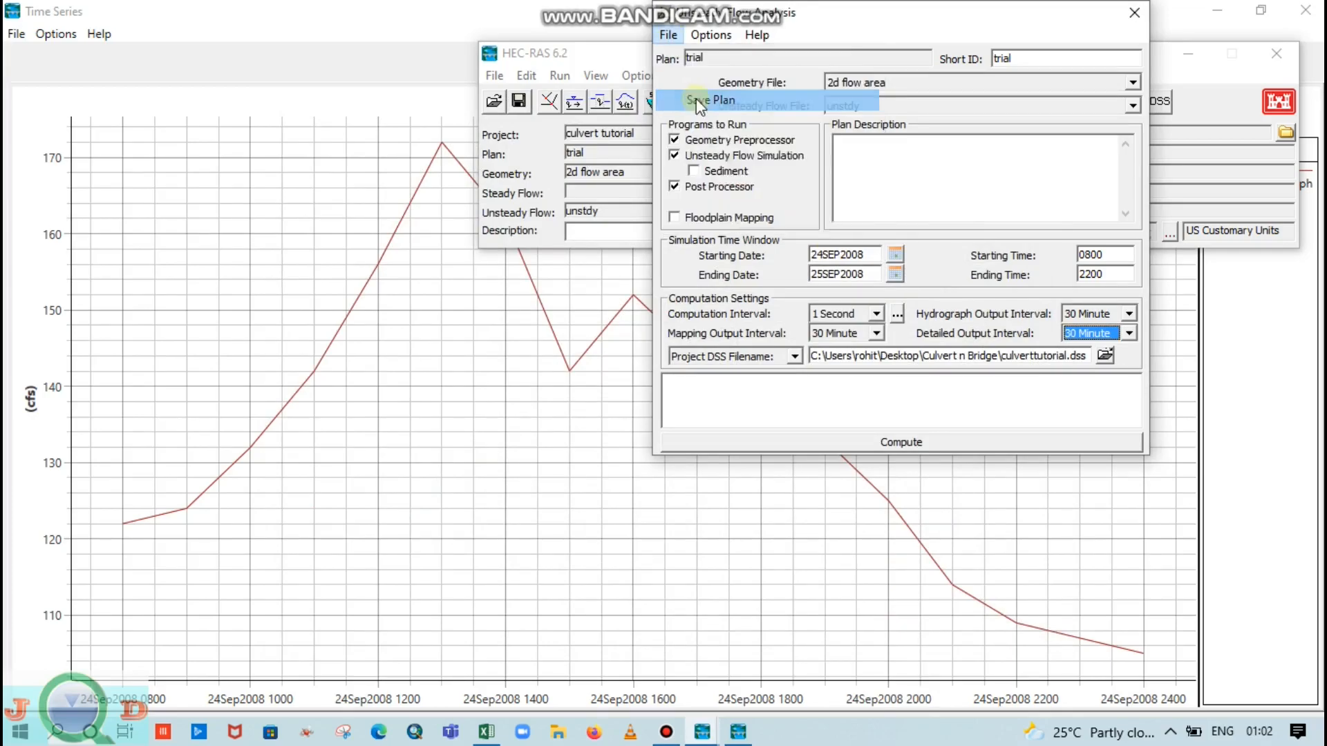
left_click(873, 439)
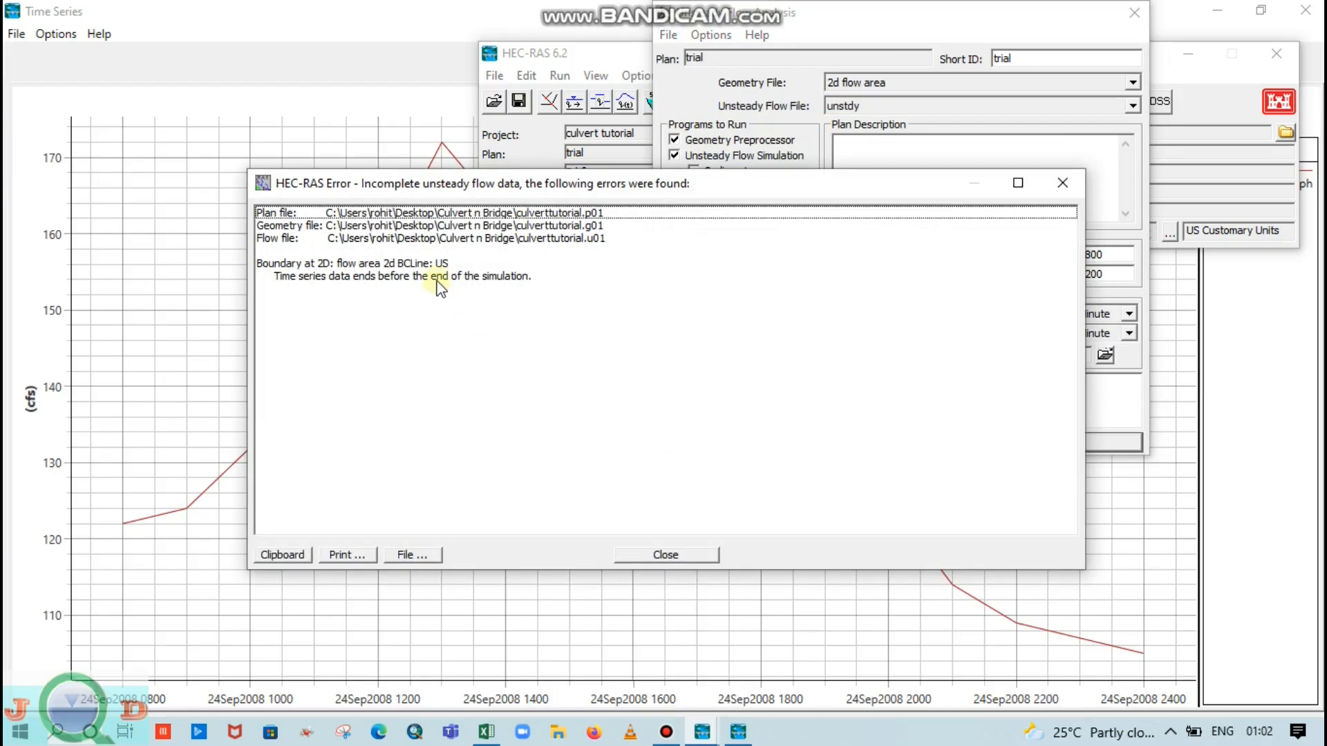
- Dismiss the error report and set the simulation's ending date to 24SEP2008
left_click_drag(811, 186, 771, 234)
left_click(1021, 236)
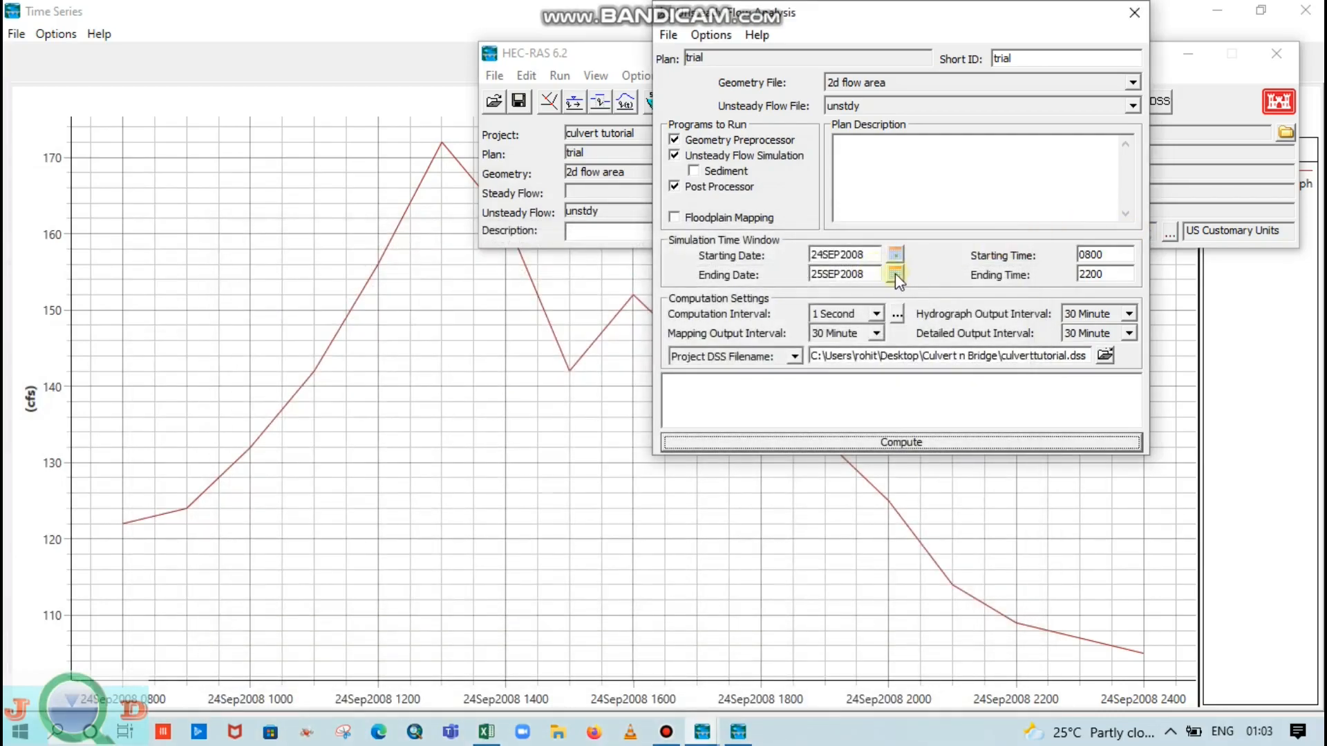
left_click(895, 274)
left_click(944, 431)
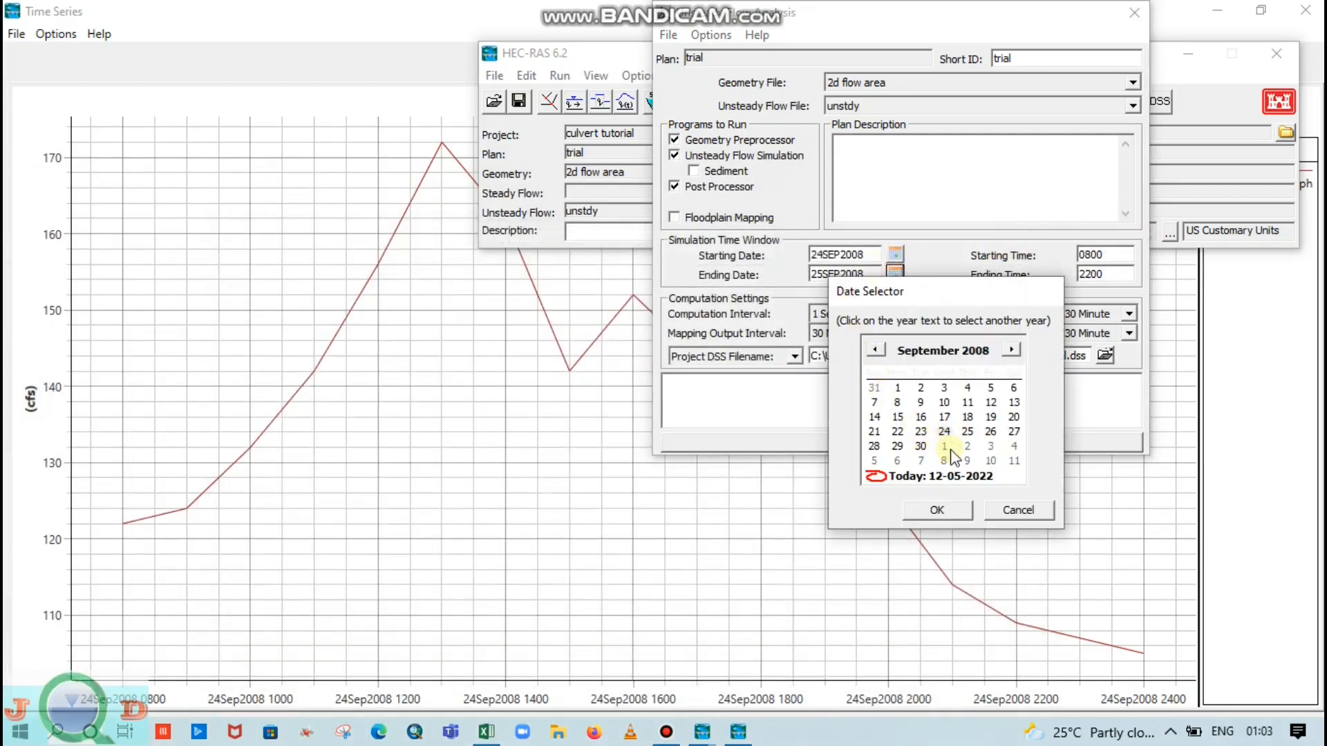
left_click(937, 510)
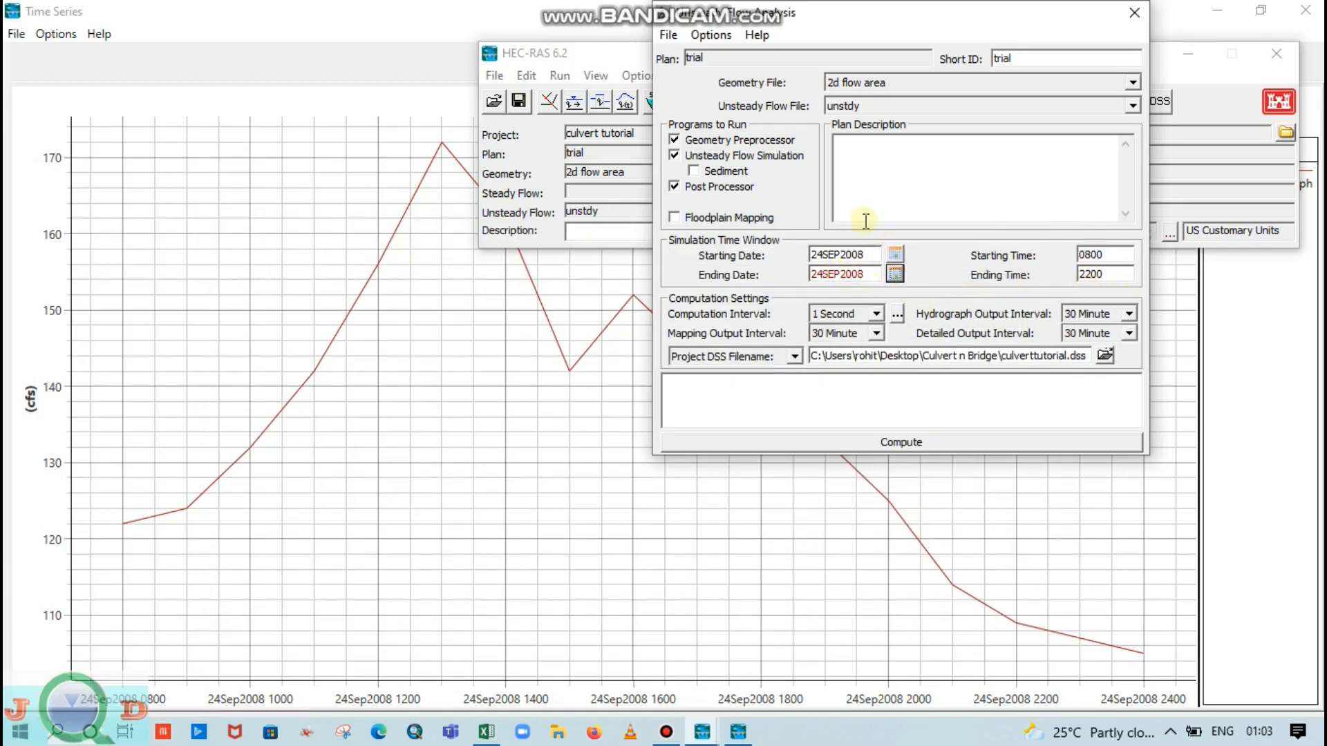
- Save the plan and compute the unsteady flow simulation
left_click(668, 34)
left_click(697, 102)
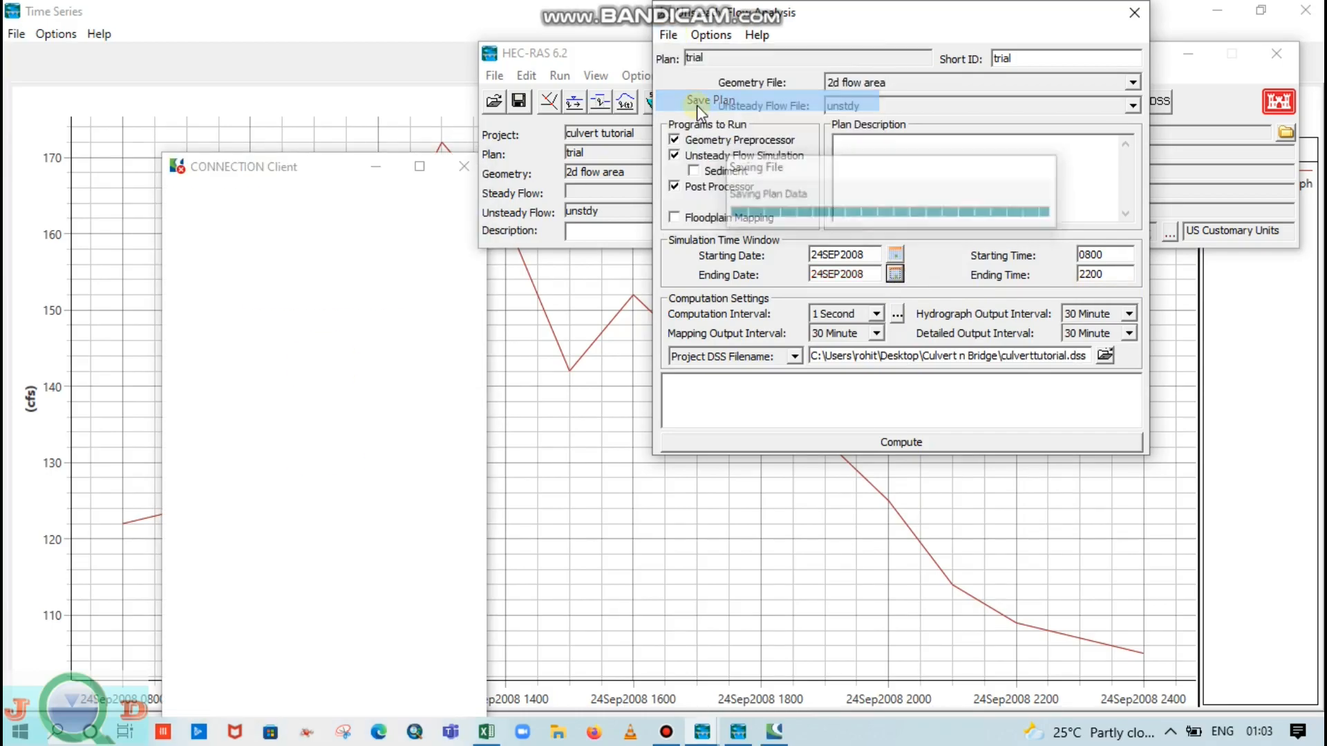
left_click(464, 166)
left_click(866, 439)
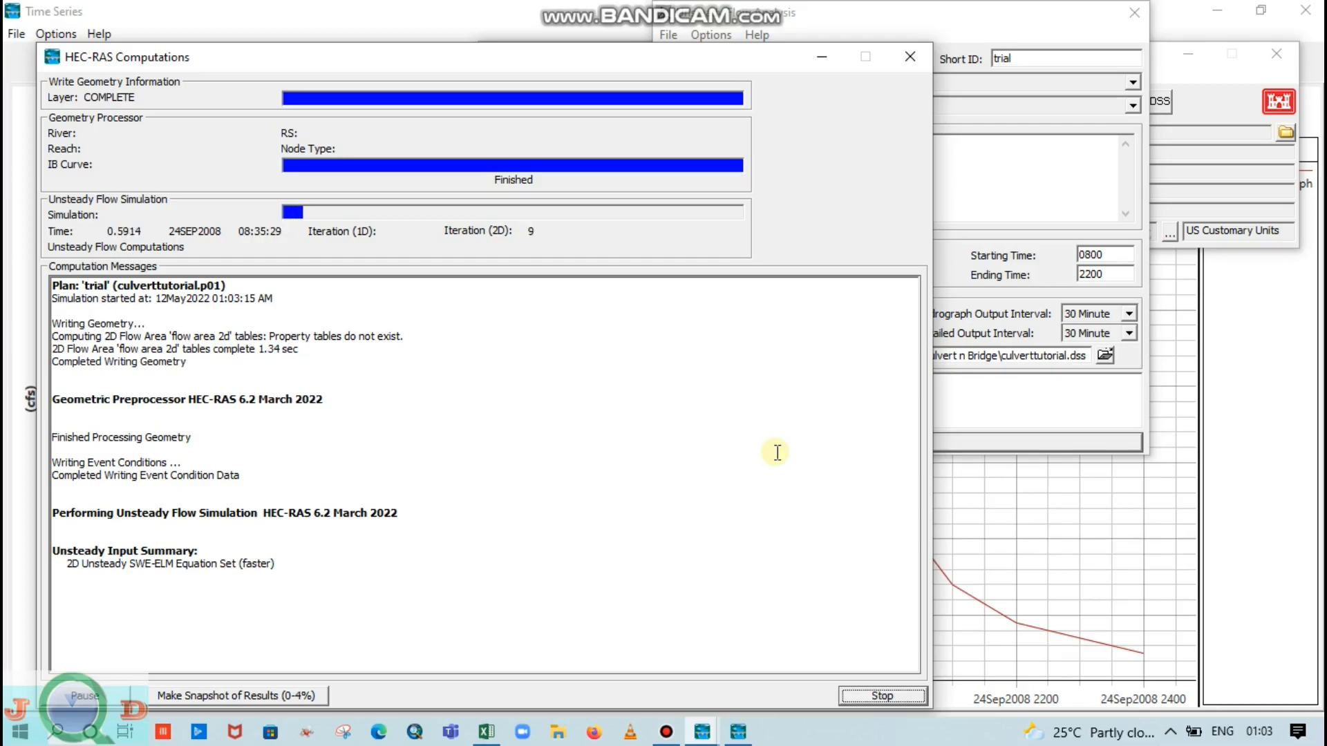
- Review the computation messages of the finished run and close the computations window
mouse_move(682, 6)
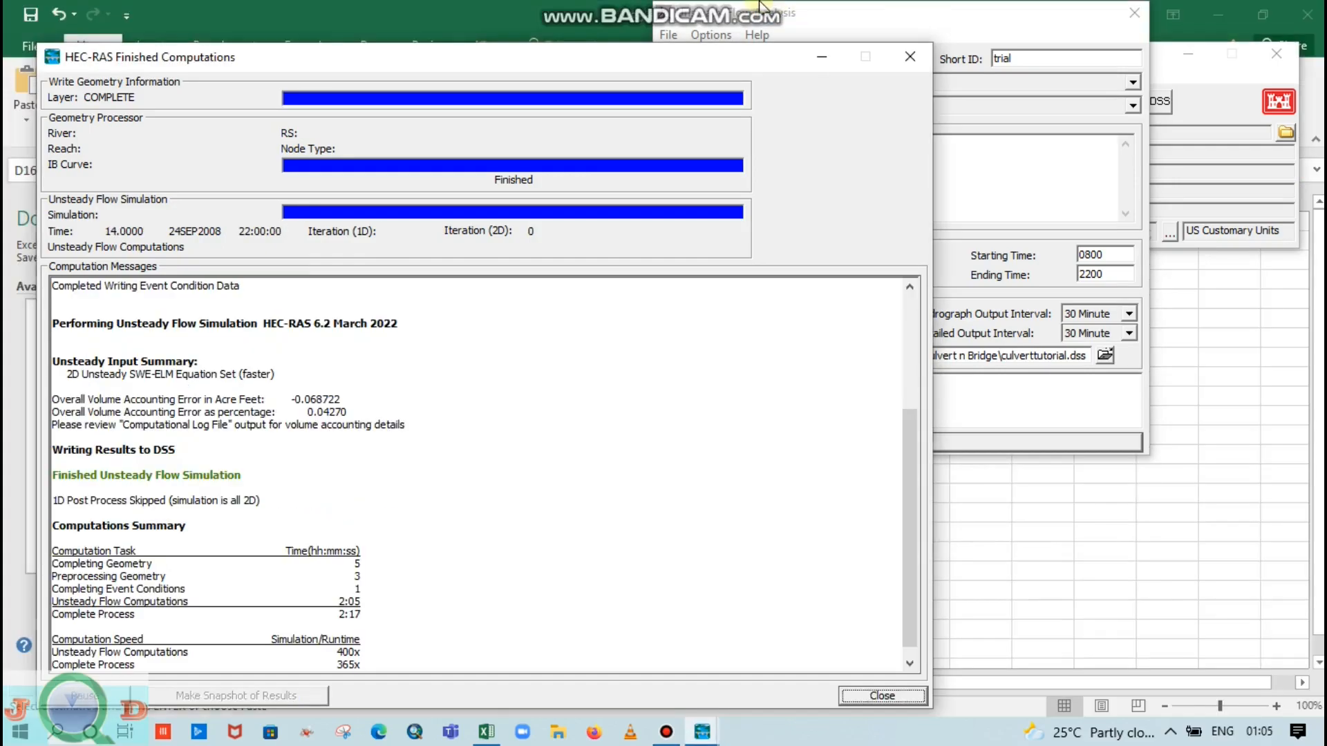
mouse_move(756, 21)
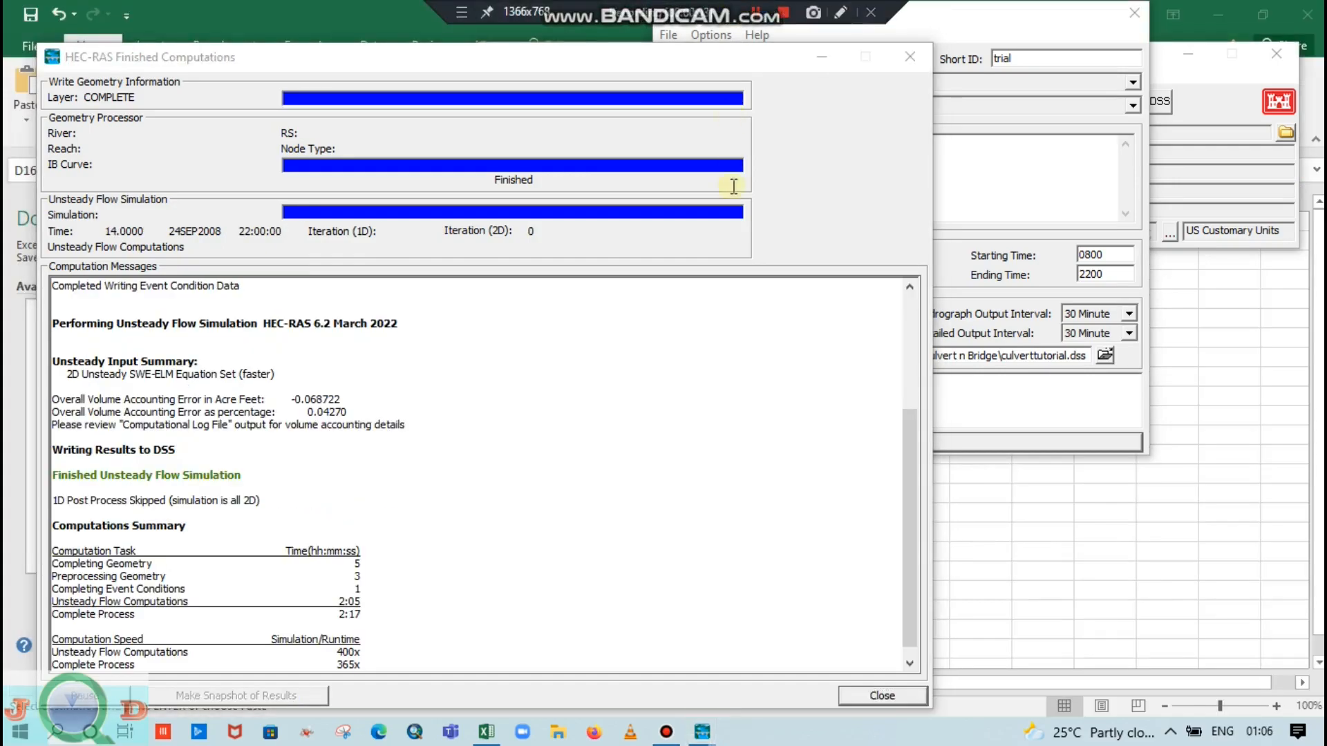
left_click_drag(910, 450, 904, 407)
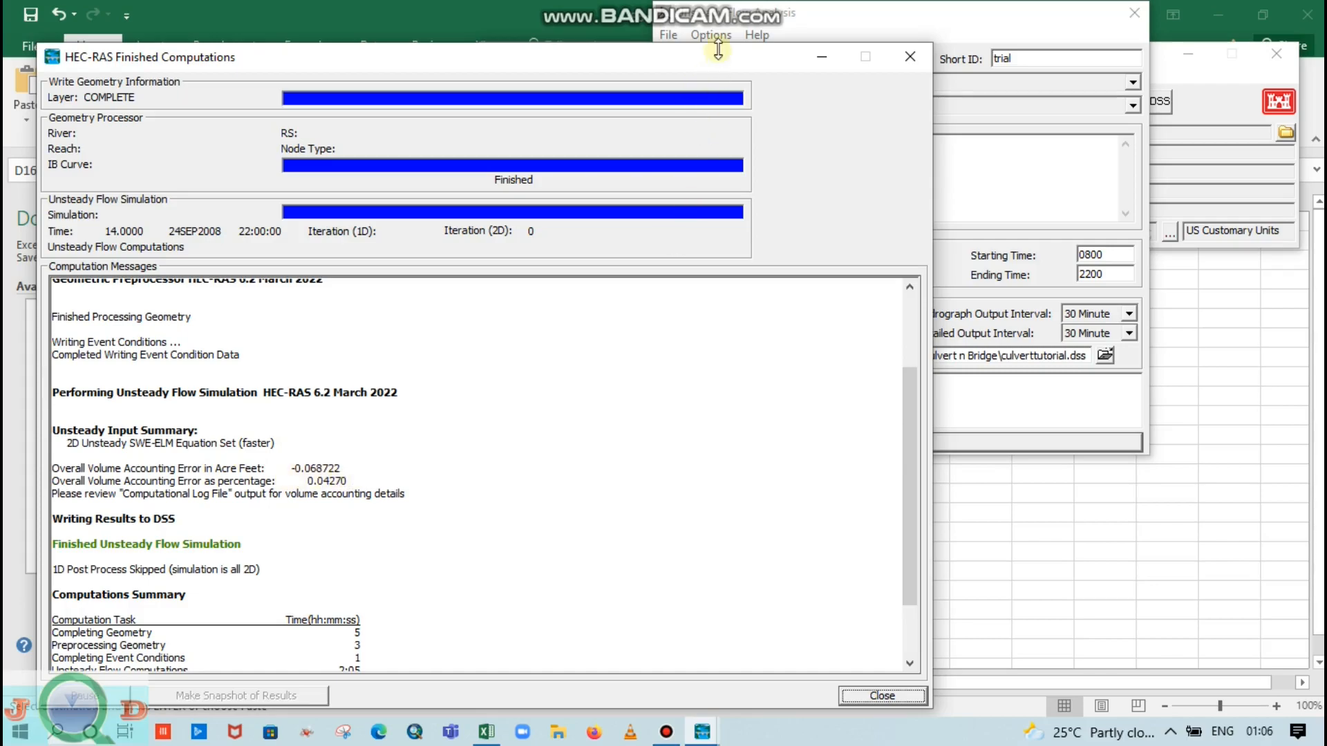
left_click_drag(724, 64, 941, 400)
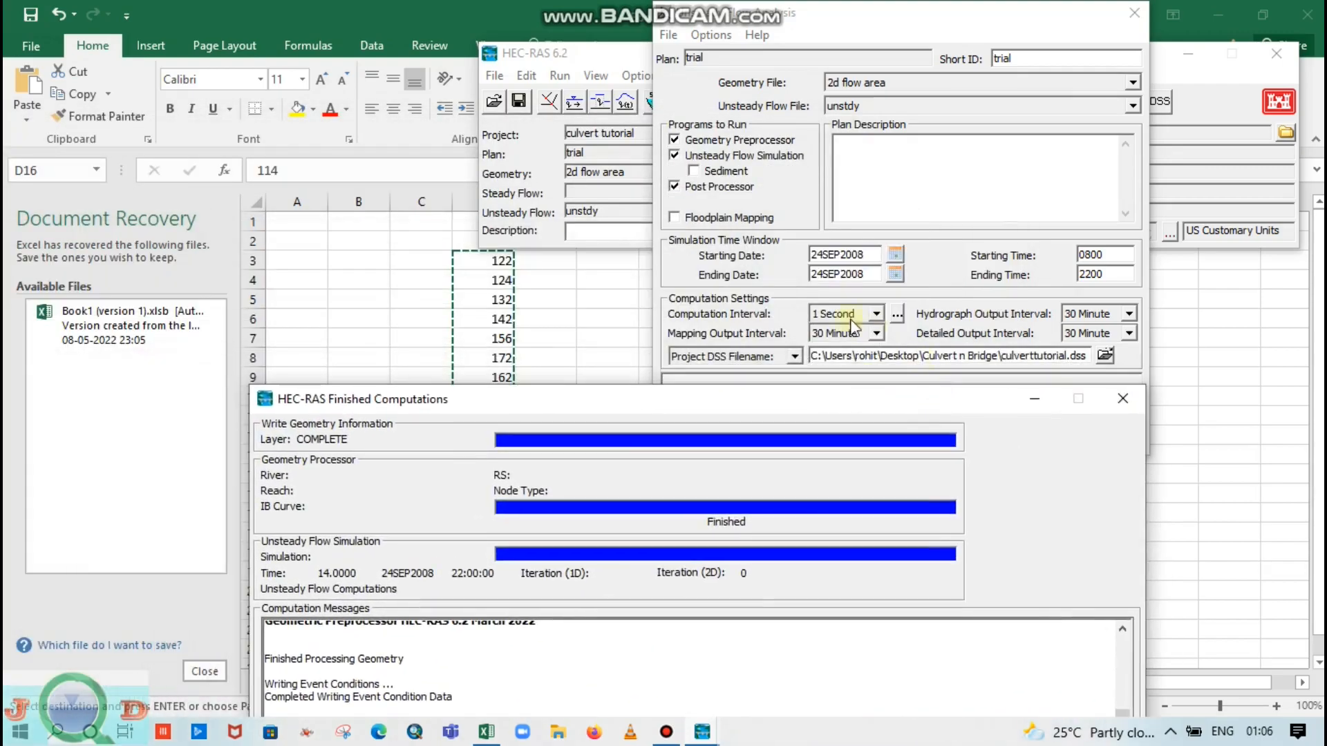
left_click_drag(844, 401, 833, 302)
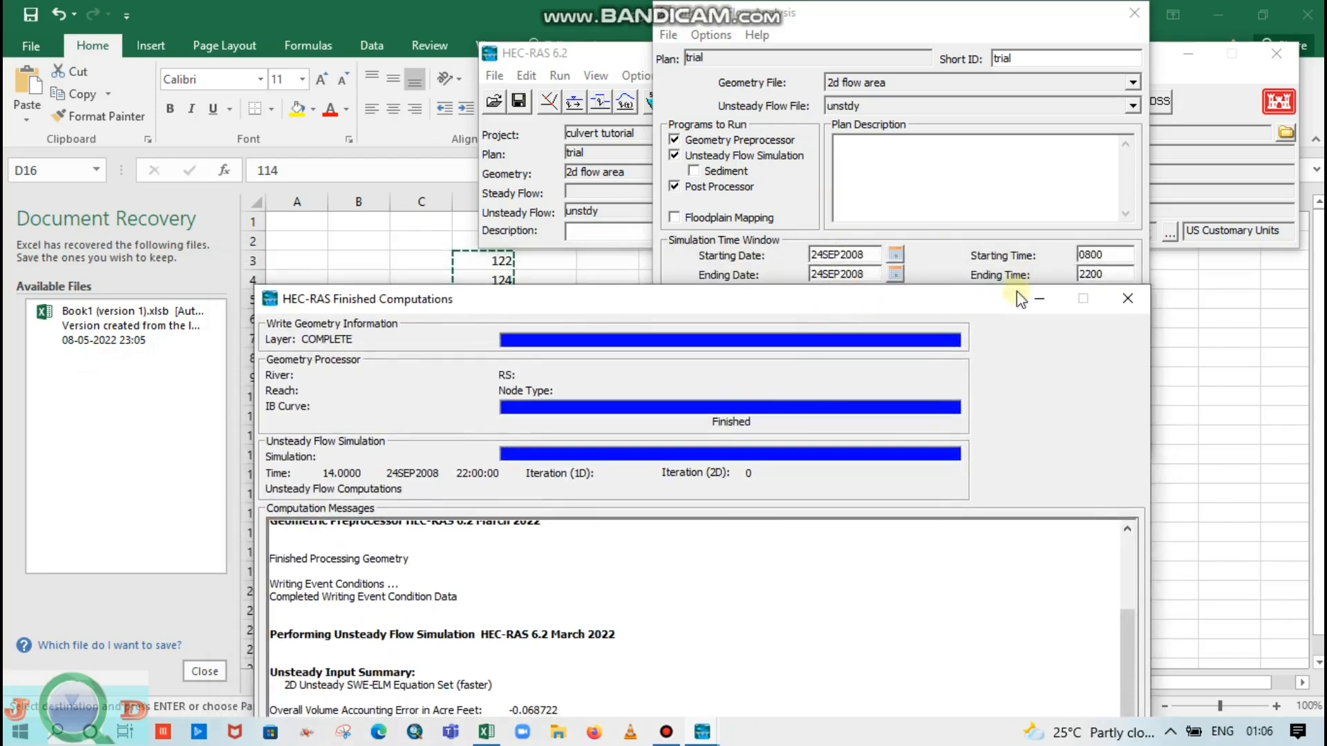
left_click(1108, 298)
- Review the 2D flow options in the unsteady computation options and tolerances, including the equation set
left_click(727, 38)
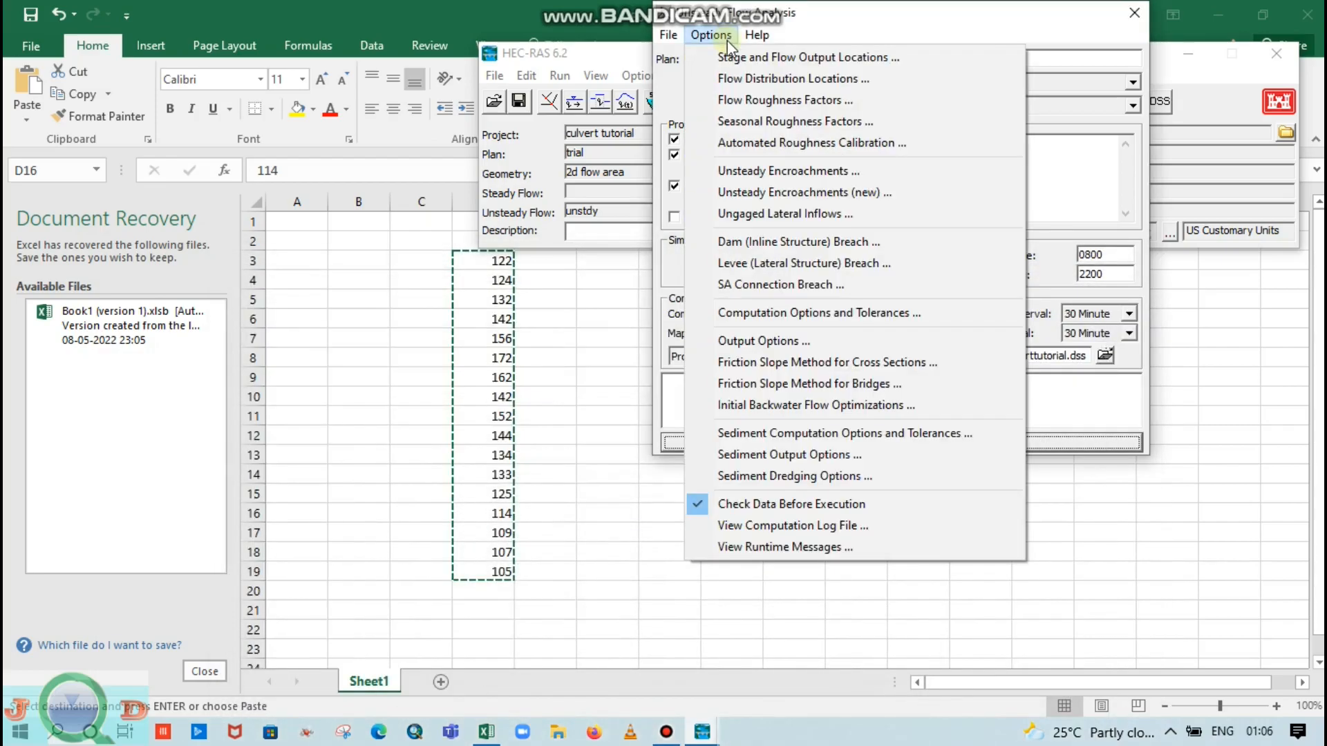
left_click(799, 304)
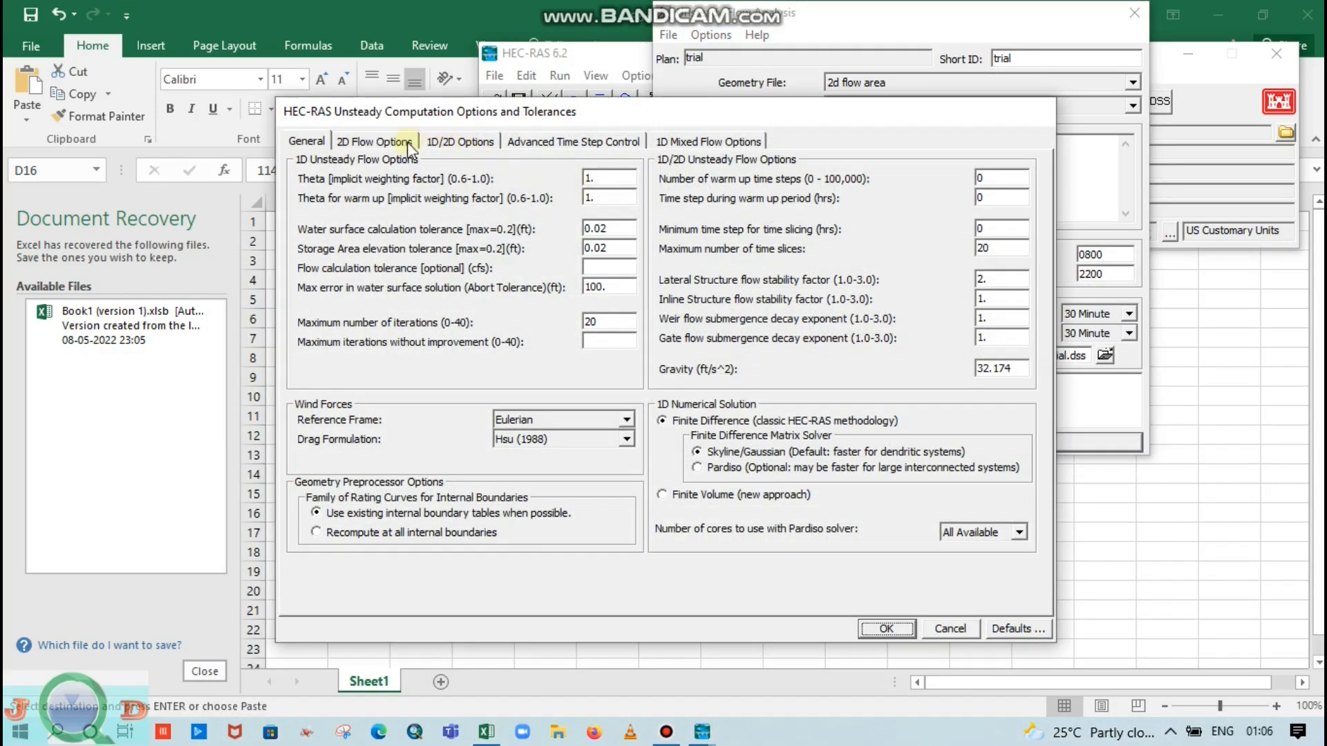
left_click(407, 142)
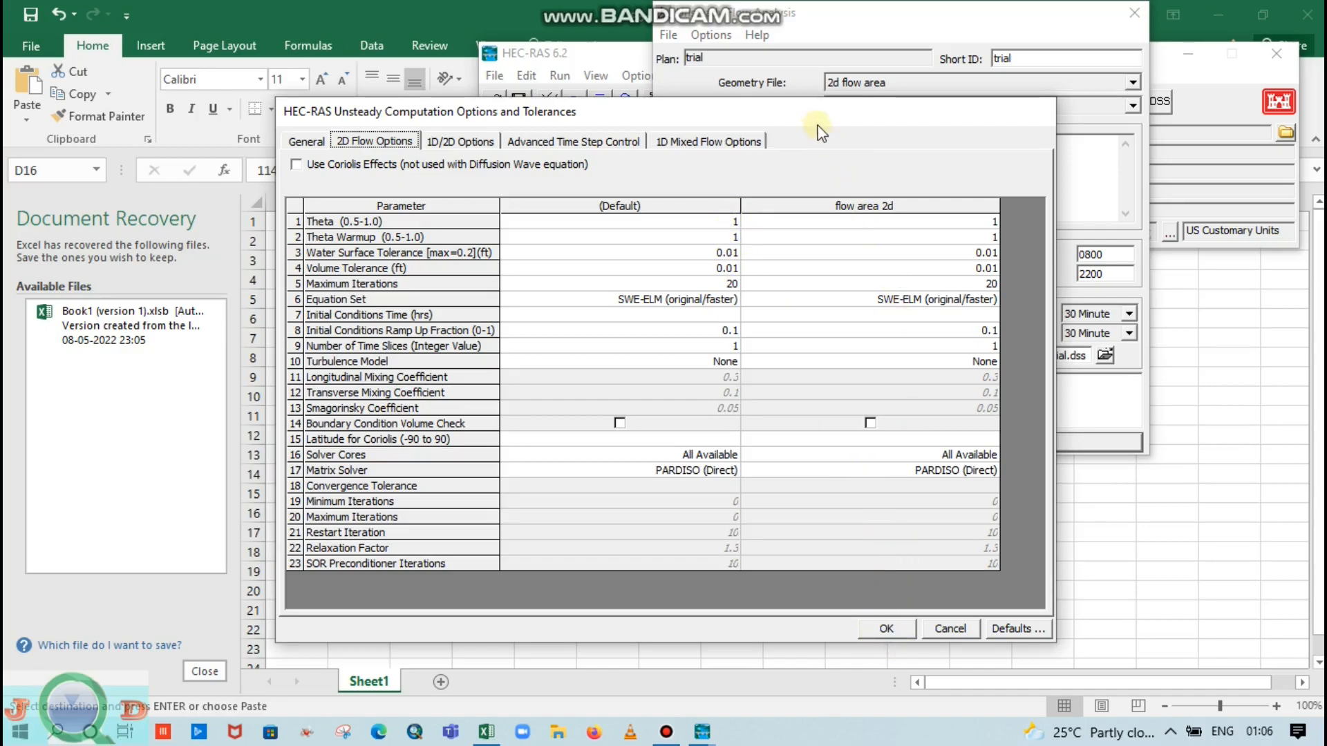
left_click_drag(804, 114, 777, 61)
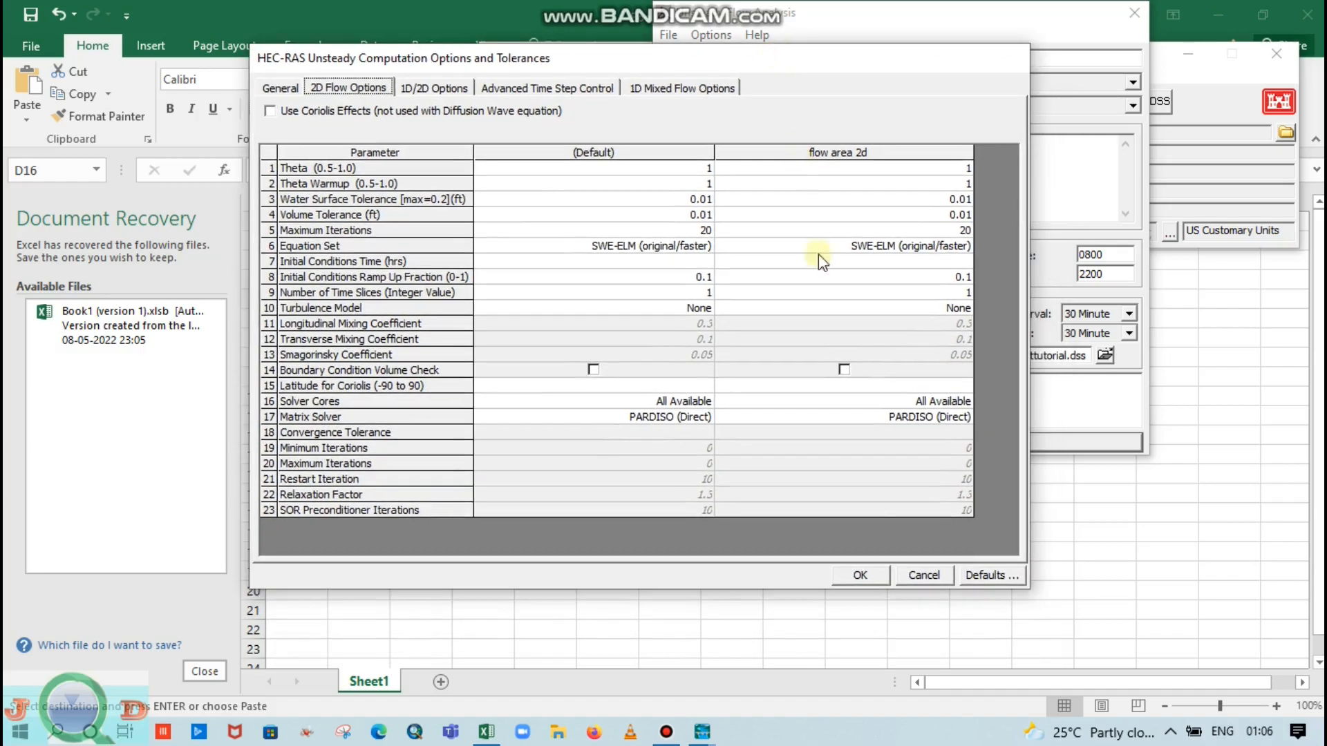
left_click(860, 576)
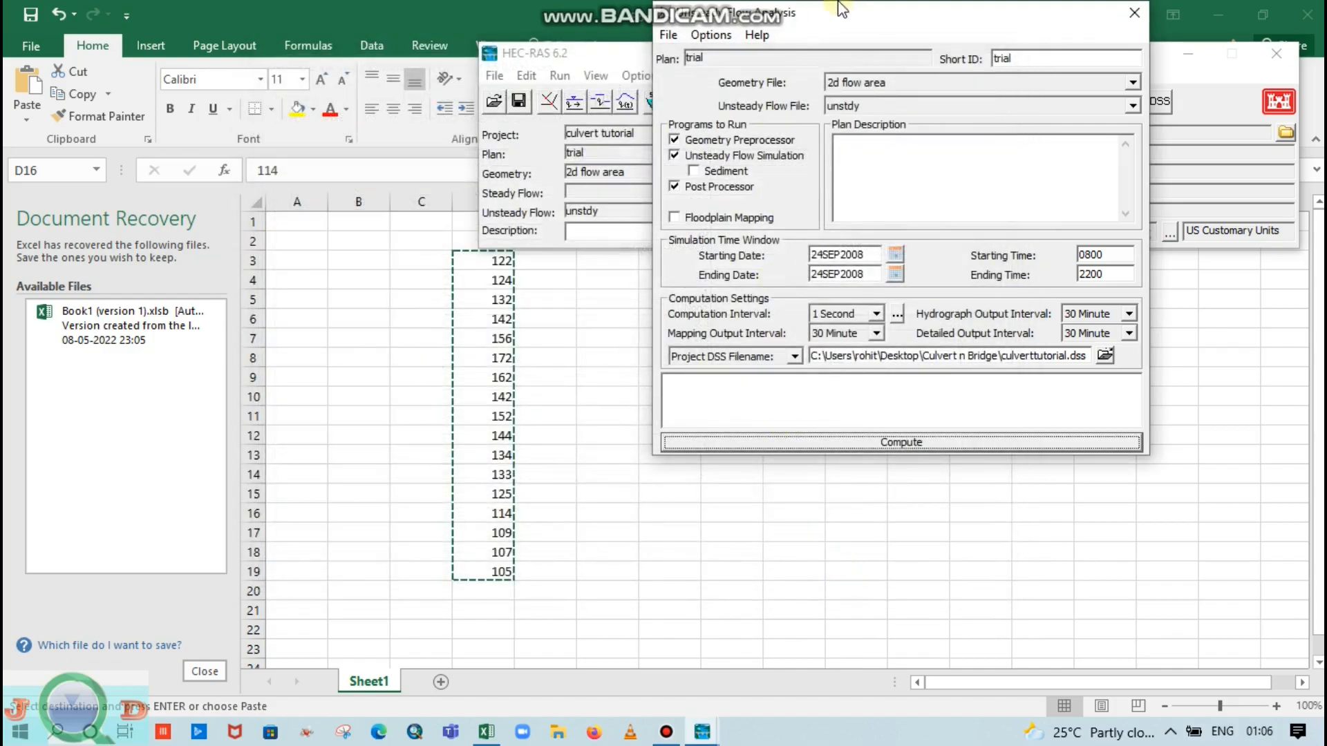
- Move the Unsteady Flow Analysis window aside and open RAS Mapper
left_click_drag(1036, 22, 877, 190)
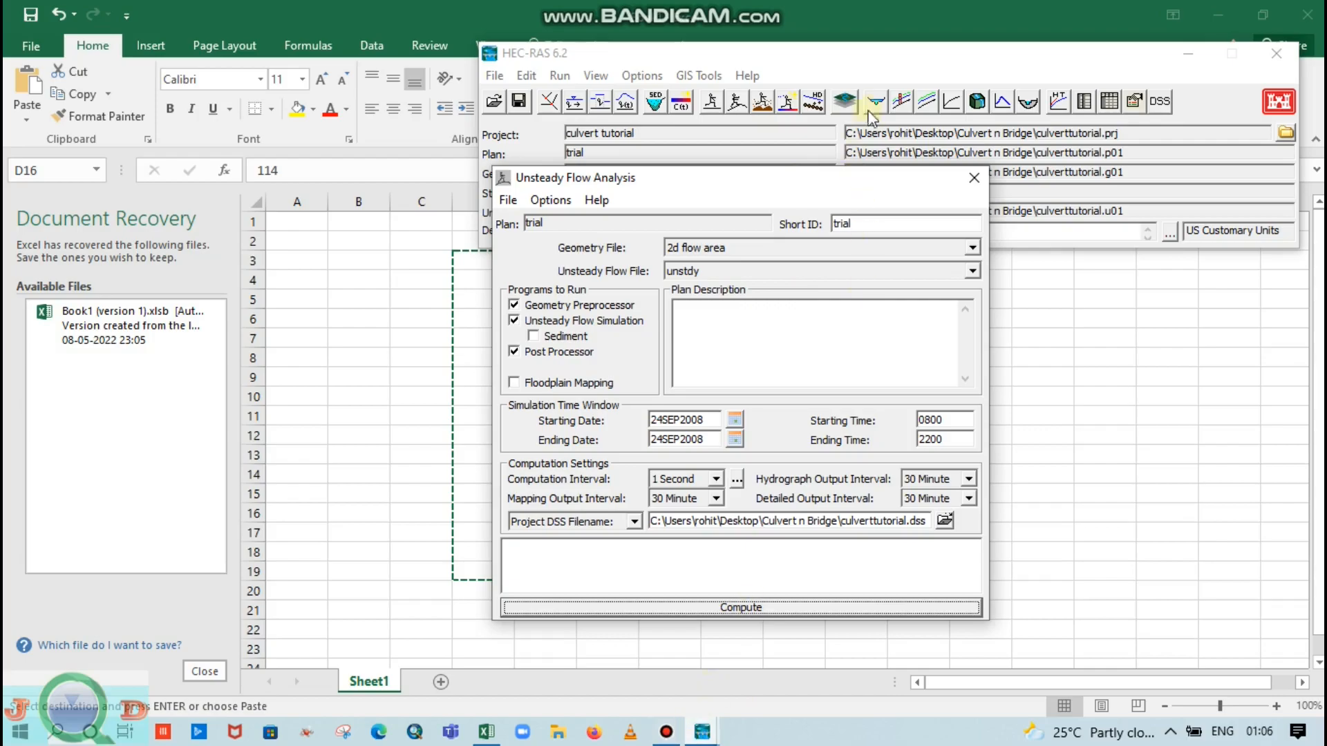
left_click(533, 111)
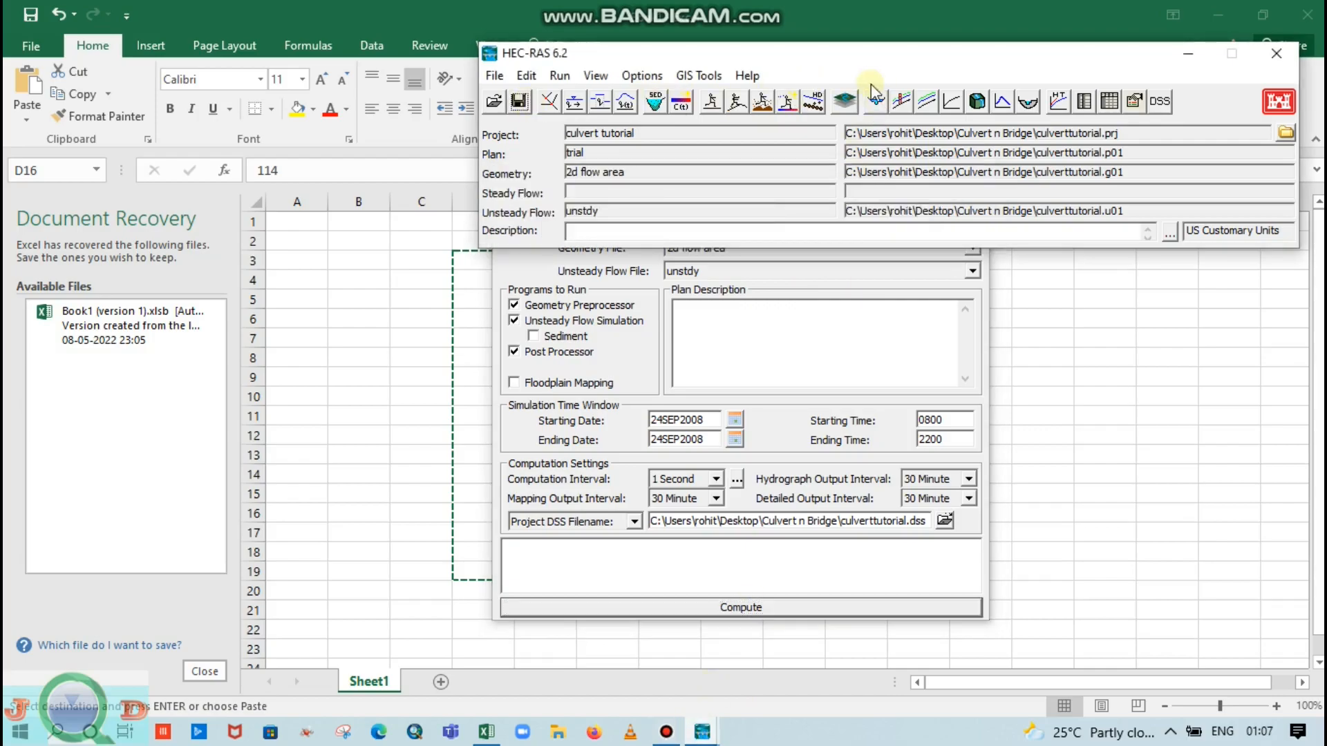
left_click(842, 102)
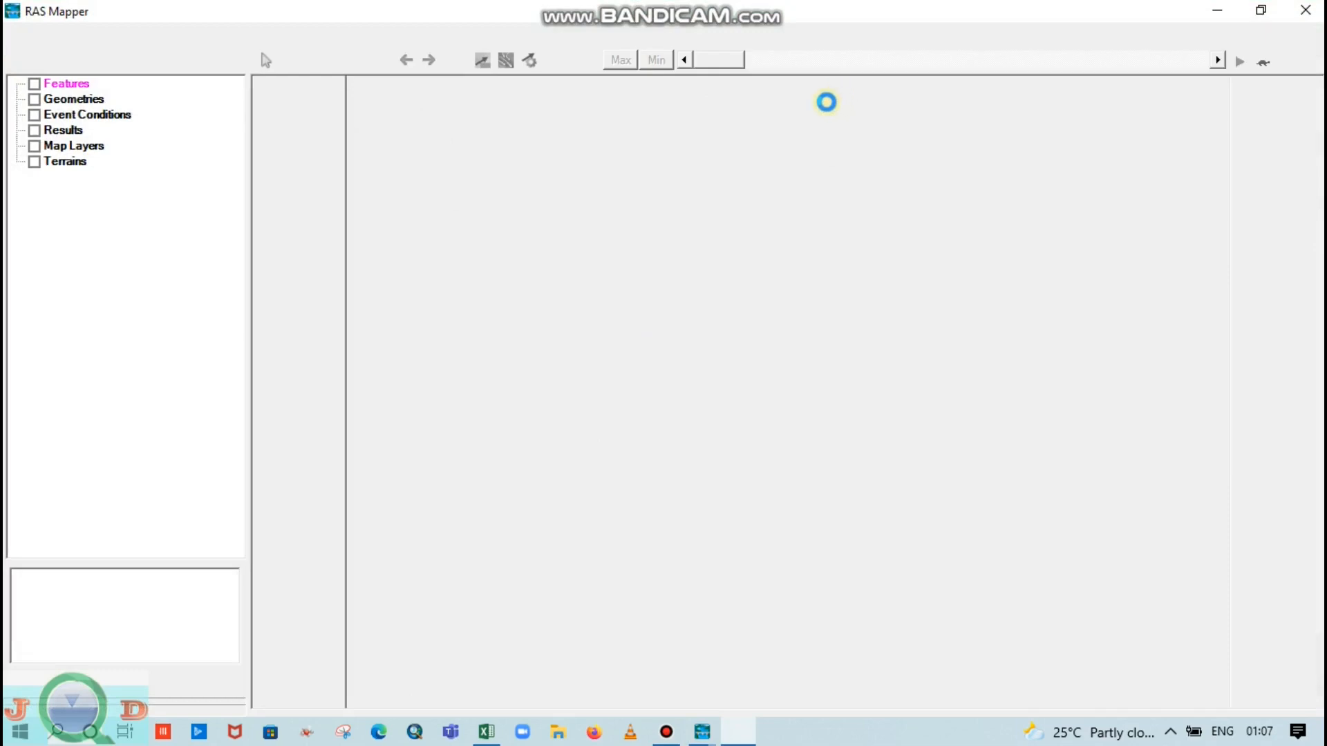
- Turn on the trial plan's results and display its maximum Depth map over the terrain
scroll(660, 366, "down", 3)
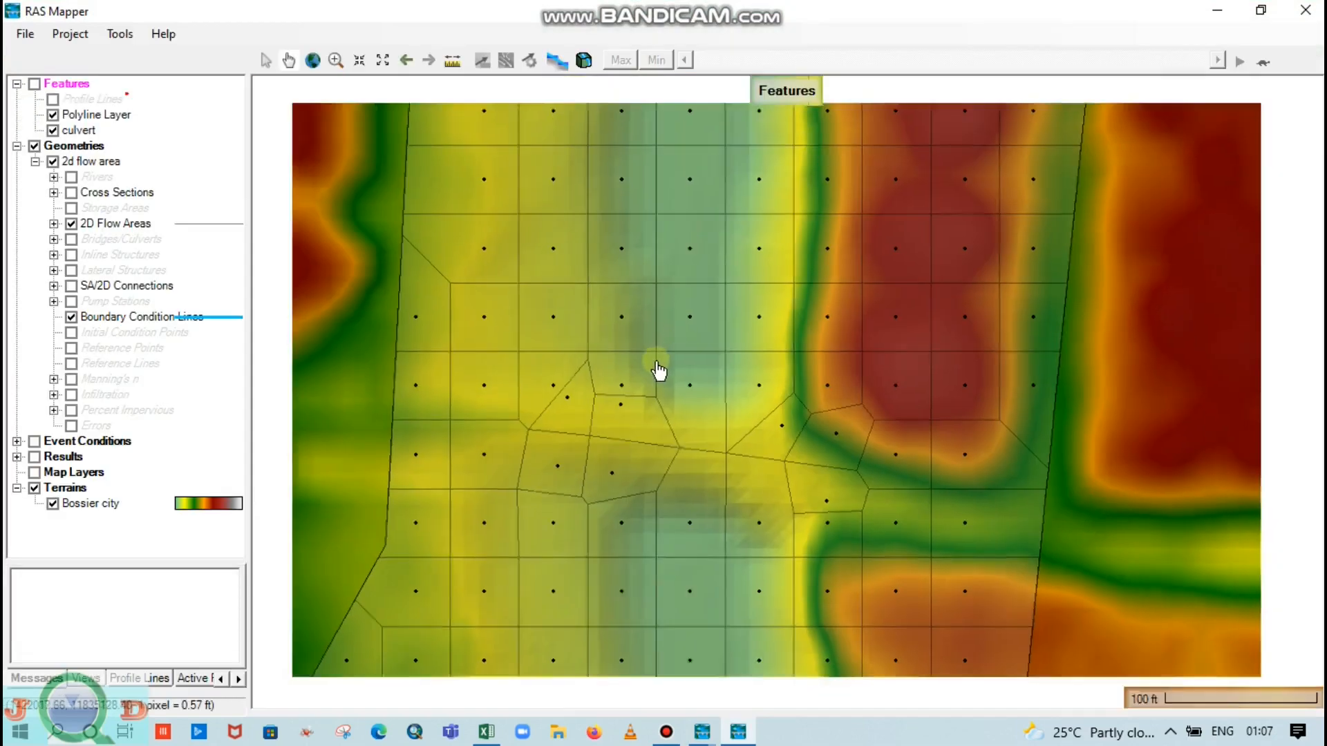
scroll(662, 366, "up", 2)
scroll(665, 363, "down", 2)
scroll(683, 351, "up", 3)
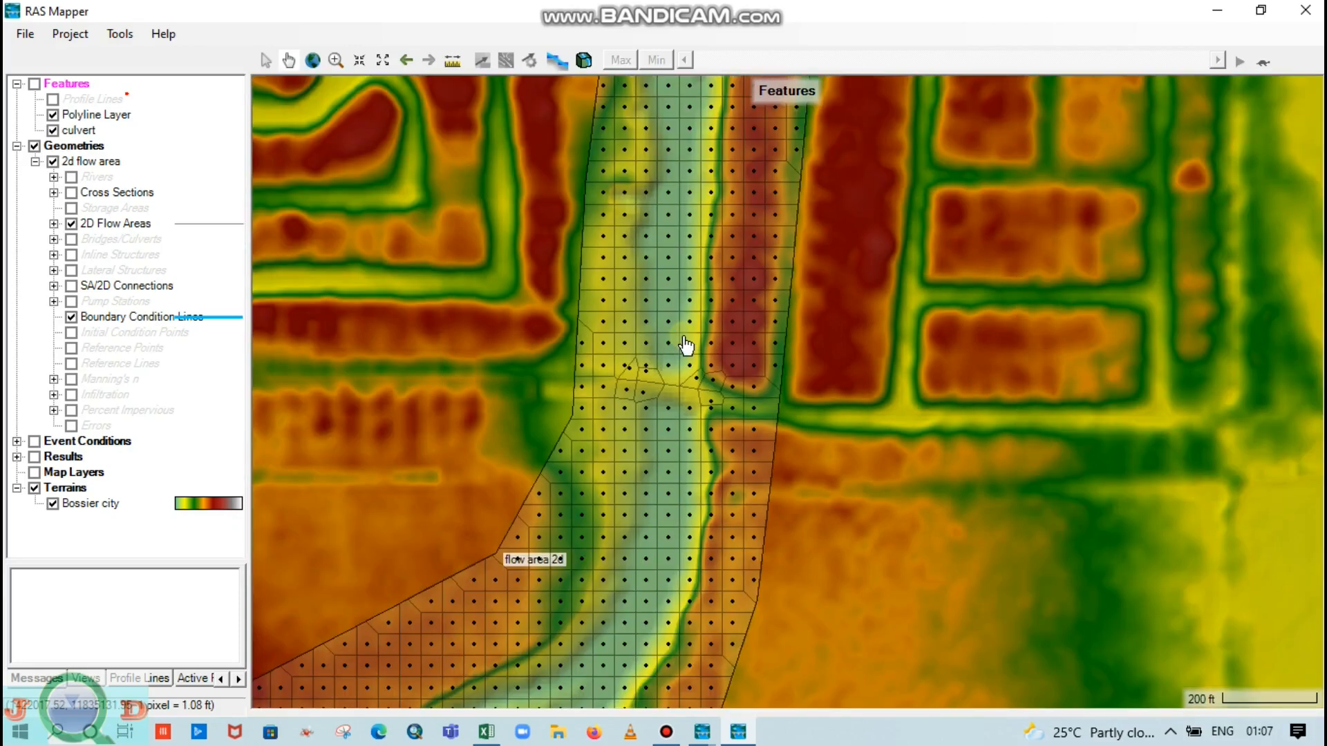
scroll(369, 404, "down", 3)
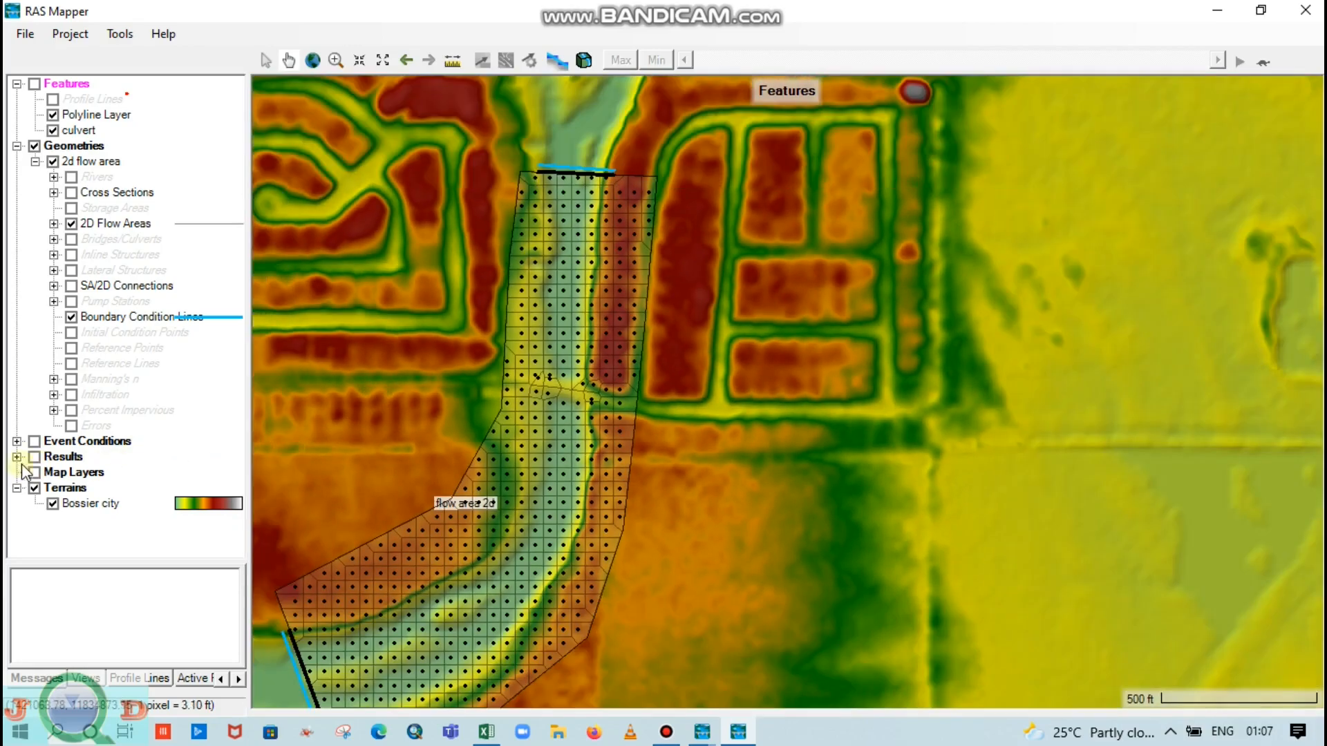
left_click(34, 457)
left_click(17, 457)
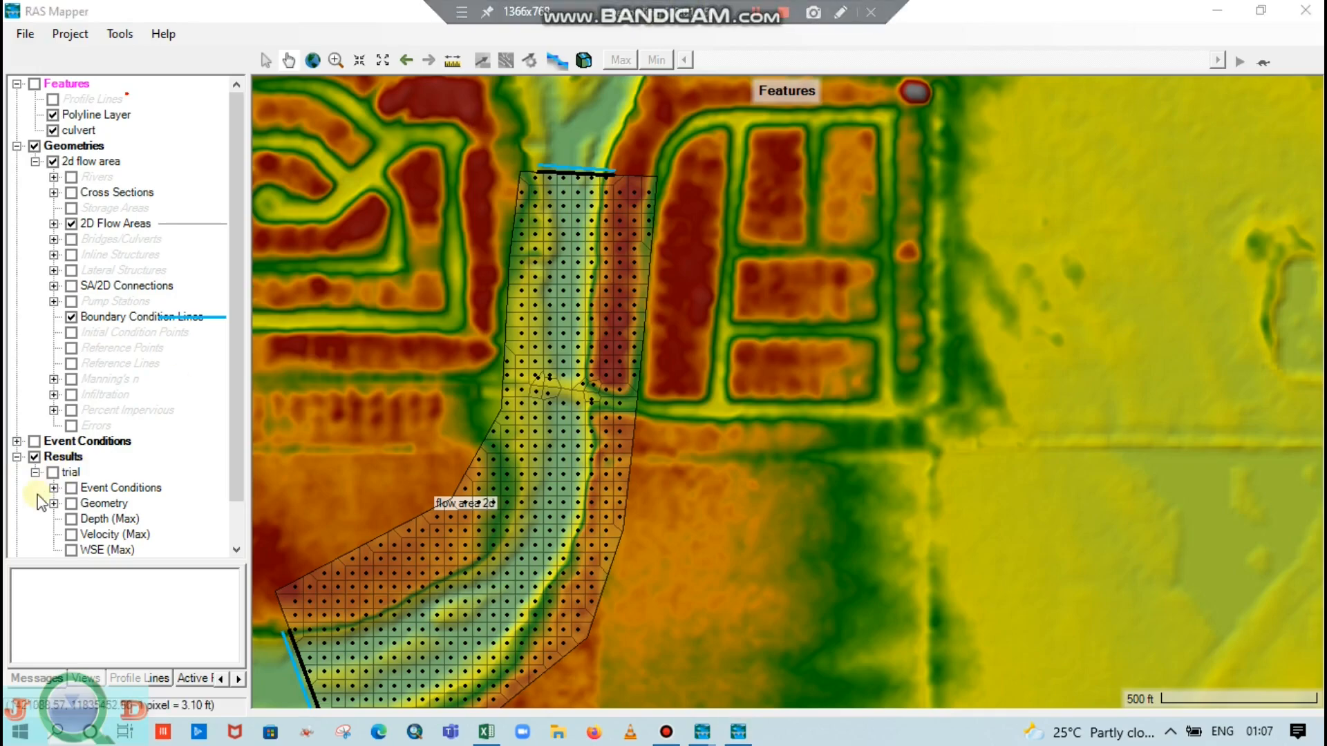
left_click(53, 472)
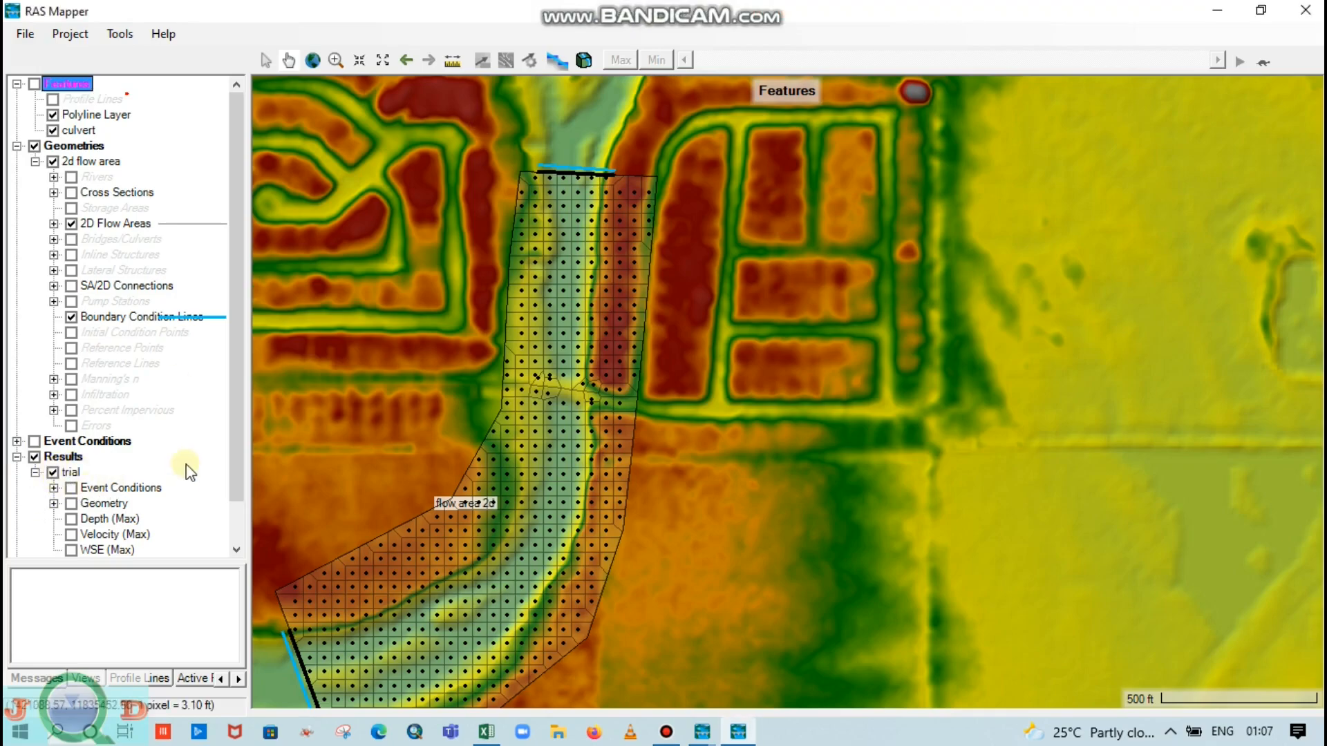
left_click_drag(237, 462, 215, 502)
left_click(71, 472)
left_click(90, 473)
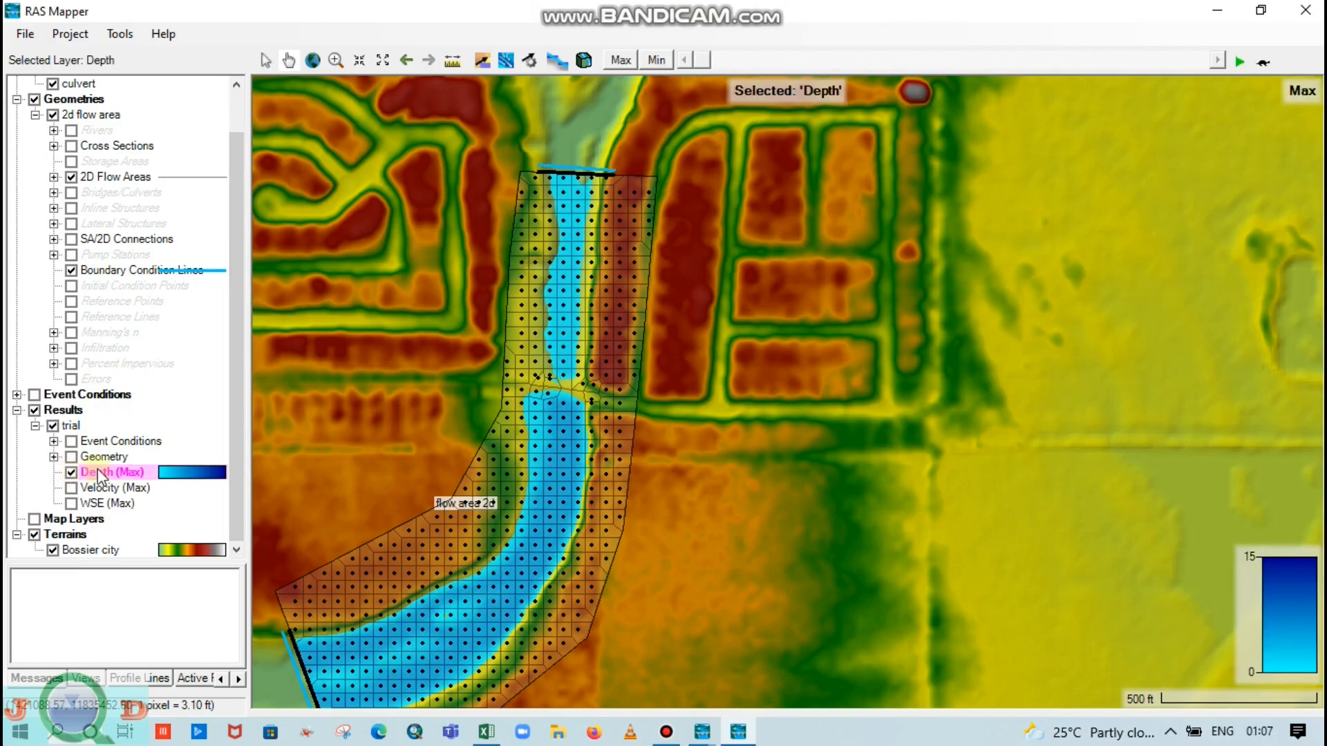
- Hide the Geometries layer and play the Depth result animation through the simulation period
left_click_drag(608, 436, 685, 344)
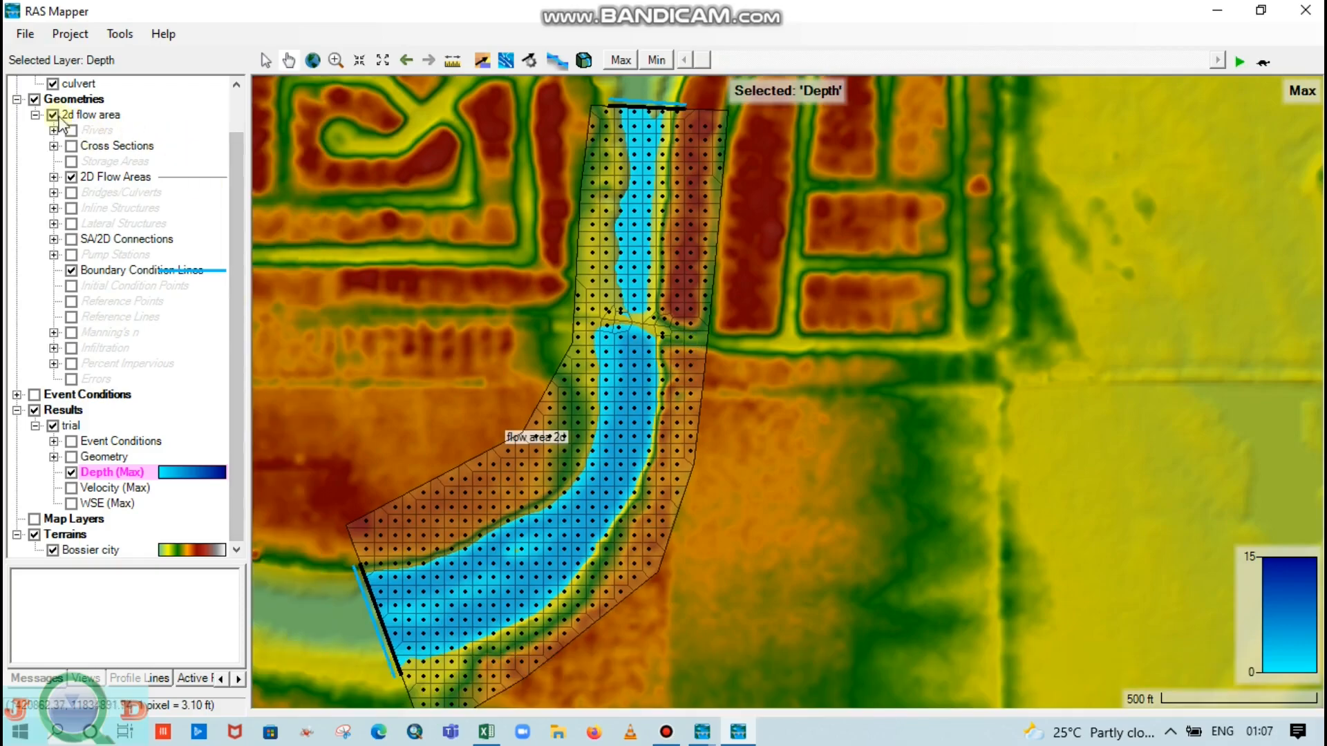
left_click(33, 100)
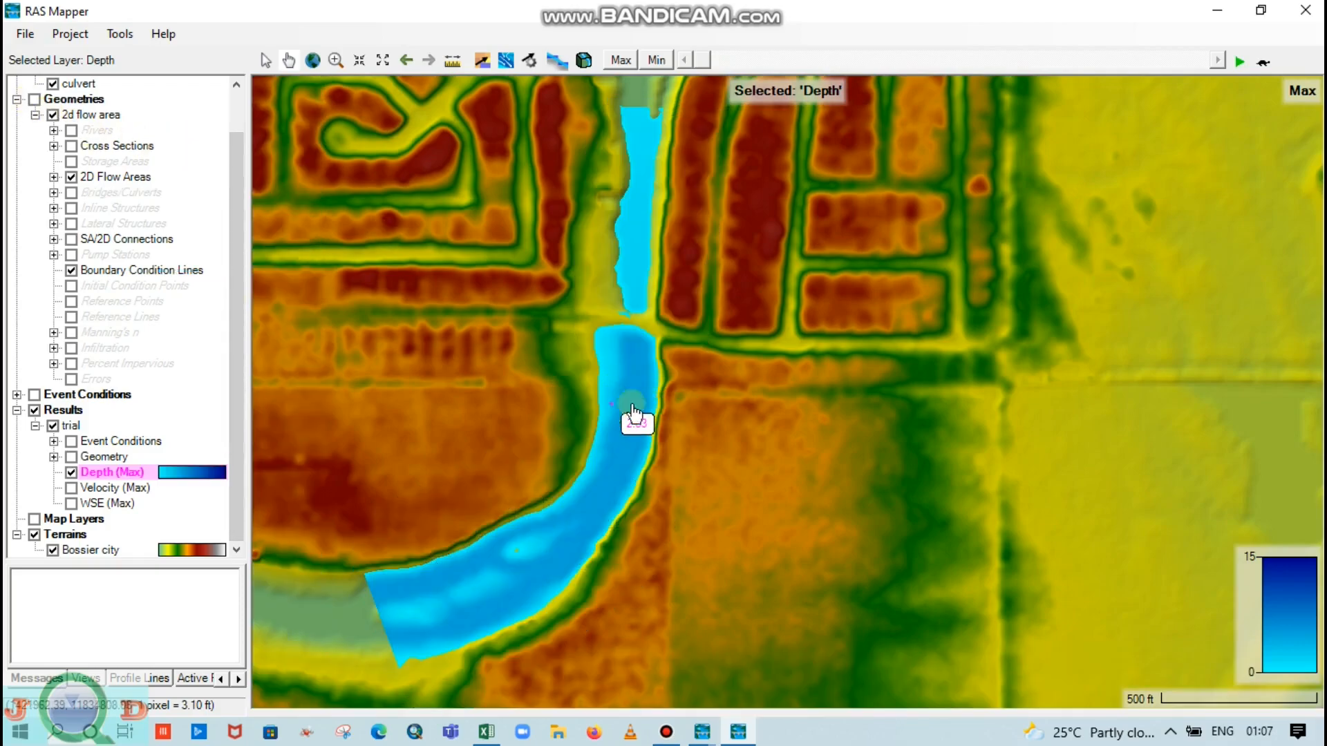
left_click_drag(494, 476, 415, 474)
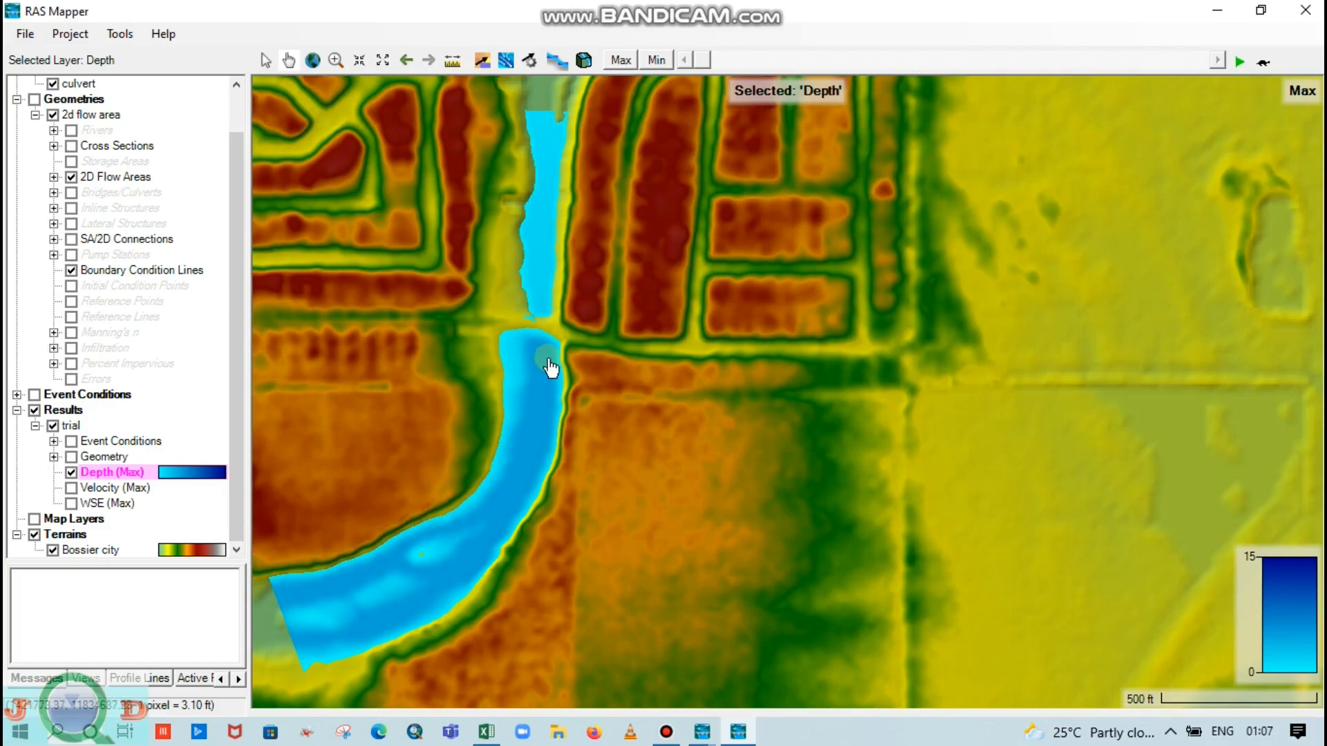
left_click(1238, 64)
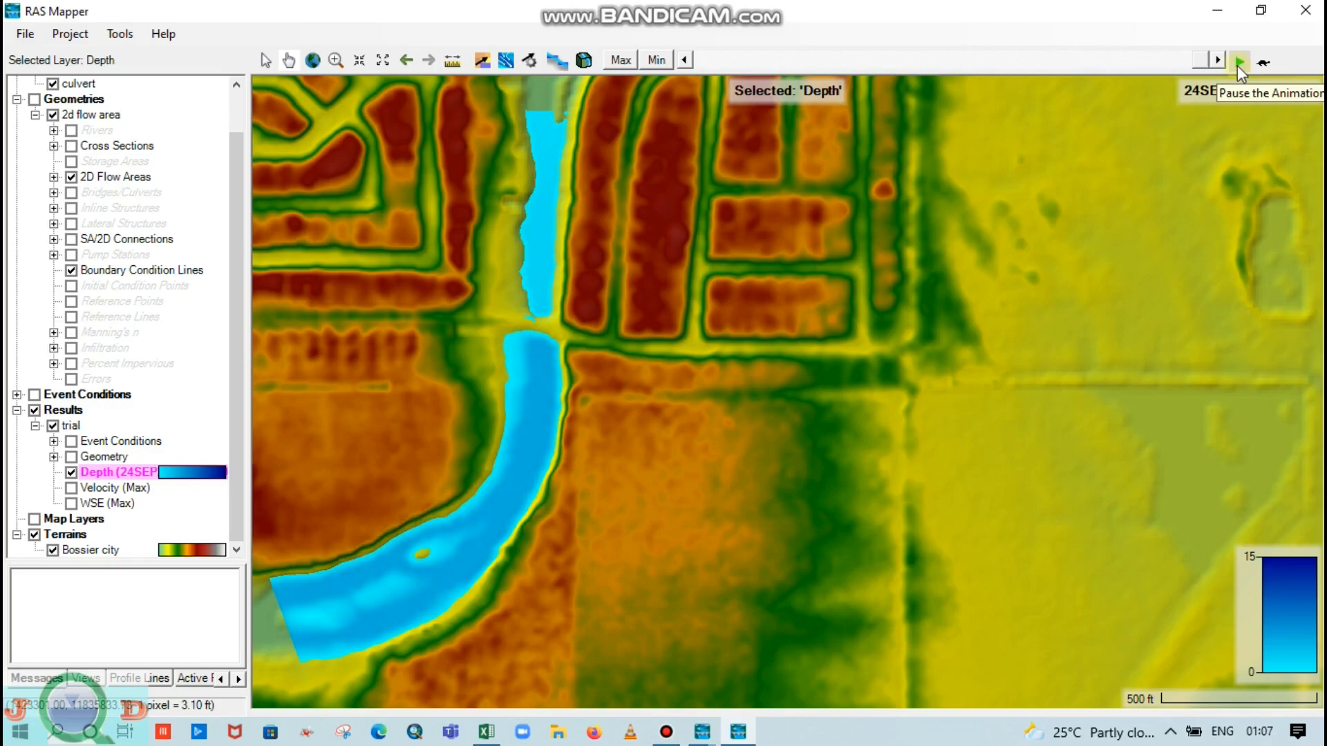
left_click_drag(409, 427, 557, 375)
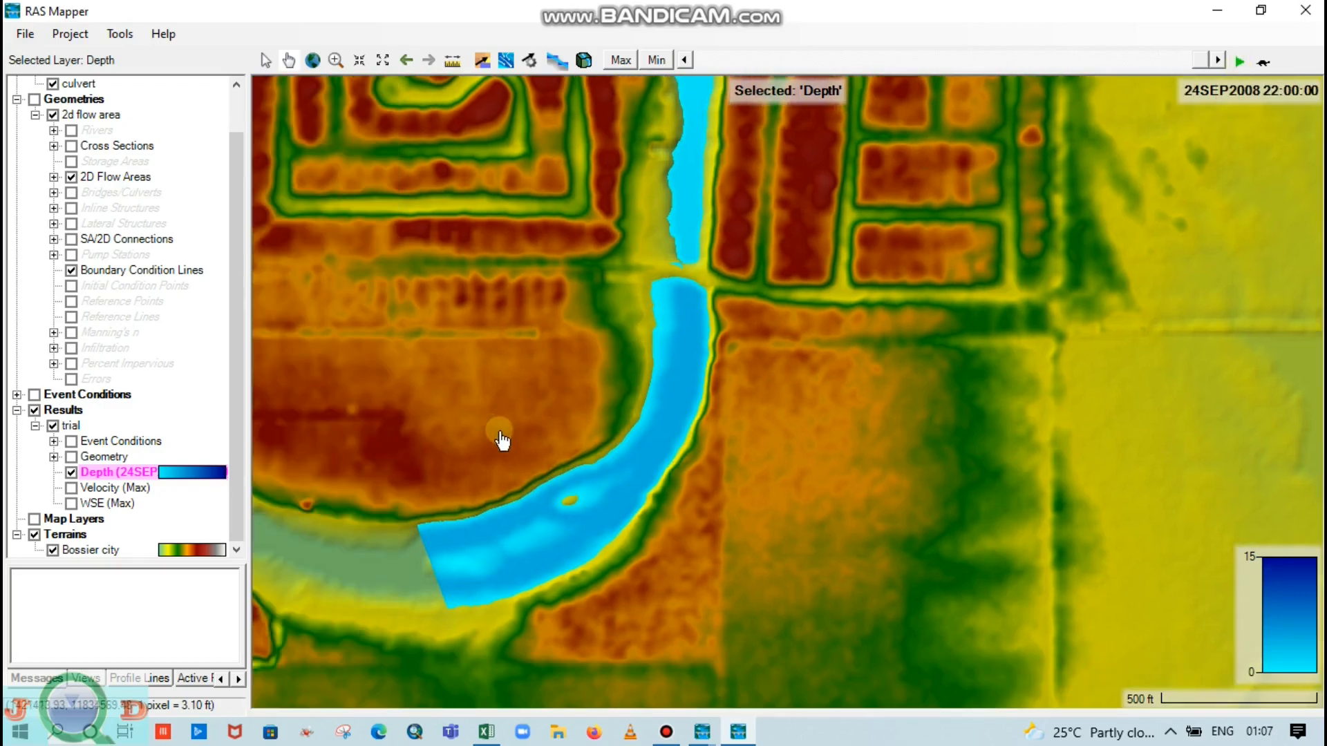
scroll(463, 426, "up", 1)
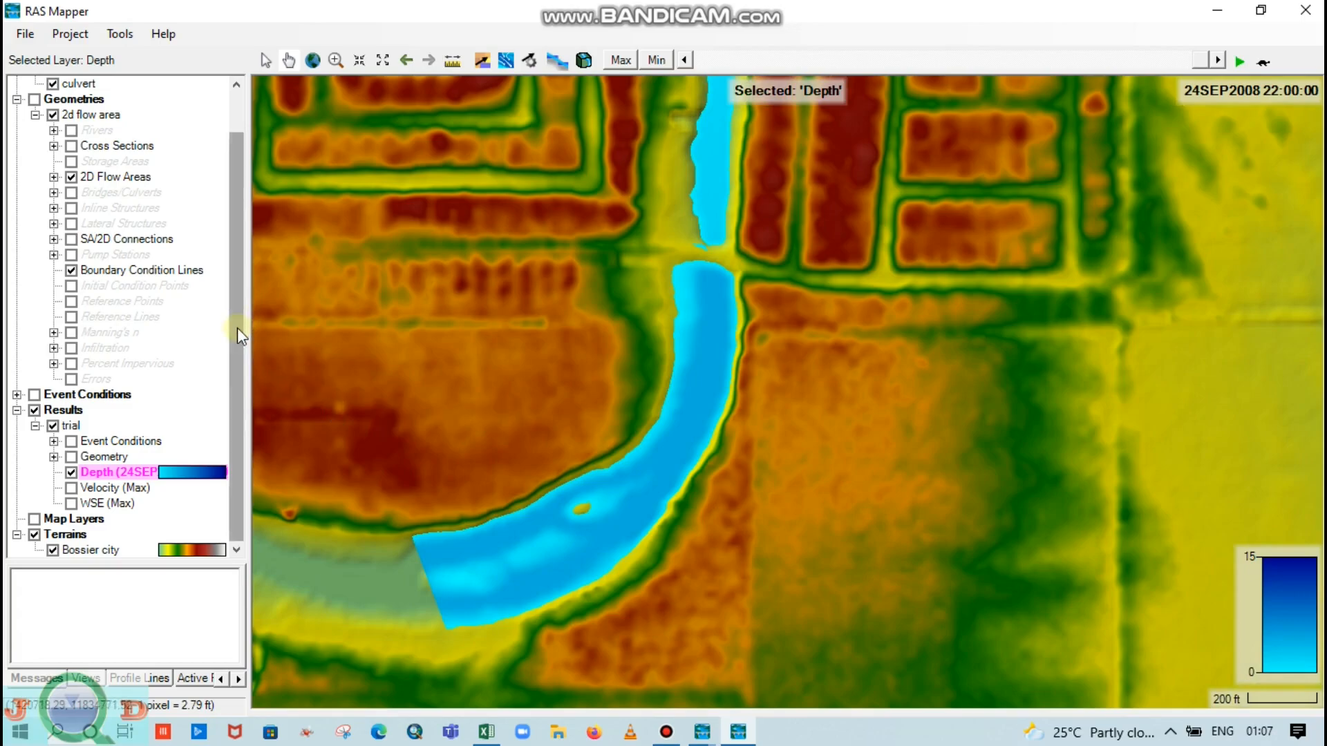
- Show the SA/2D Connections with their Culvert Barrels over the depth map, with the 2D Flow Areas mesh hidden
left_click_drag(238, 327, 238, 270)
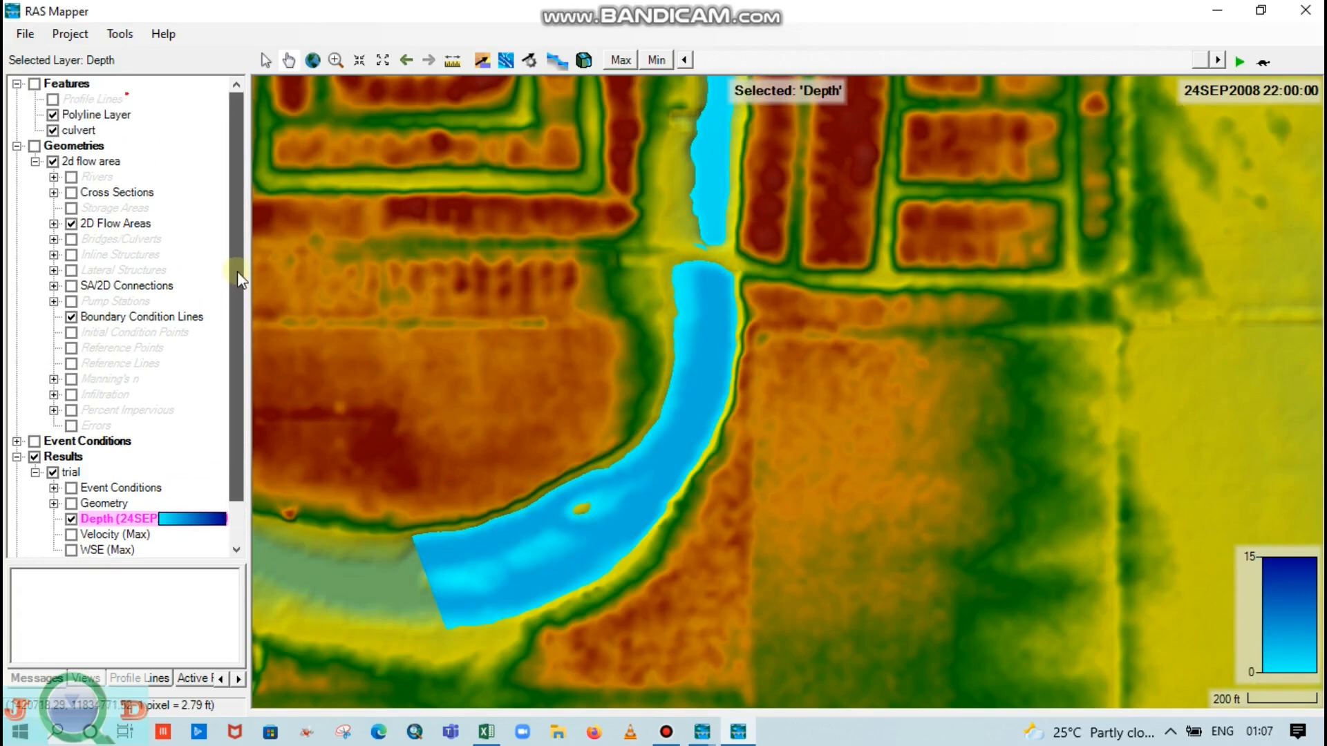
left_click(53, 286)
left_click(90, 316)
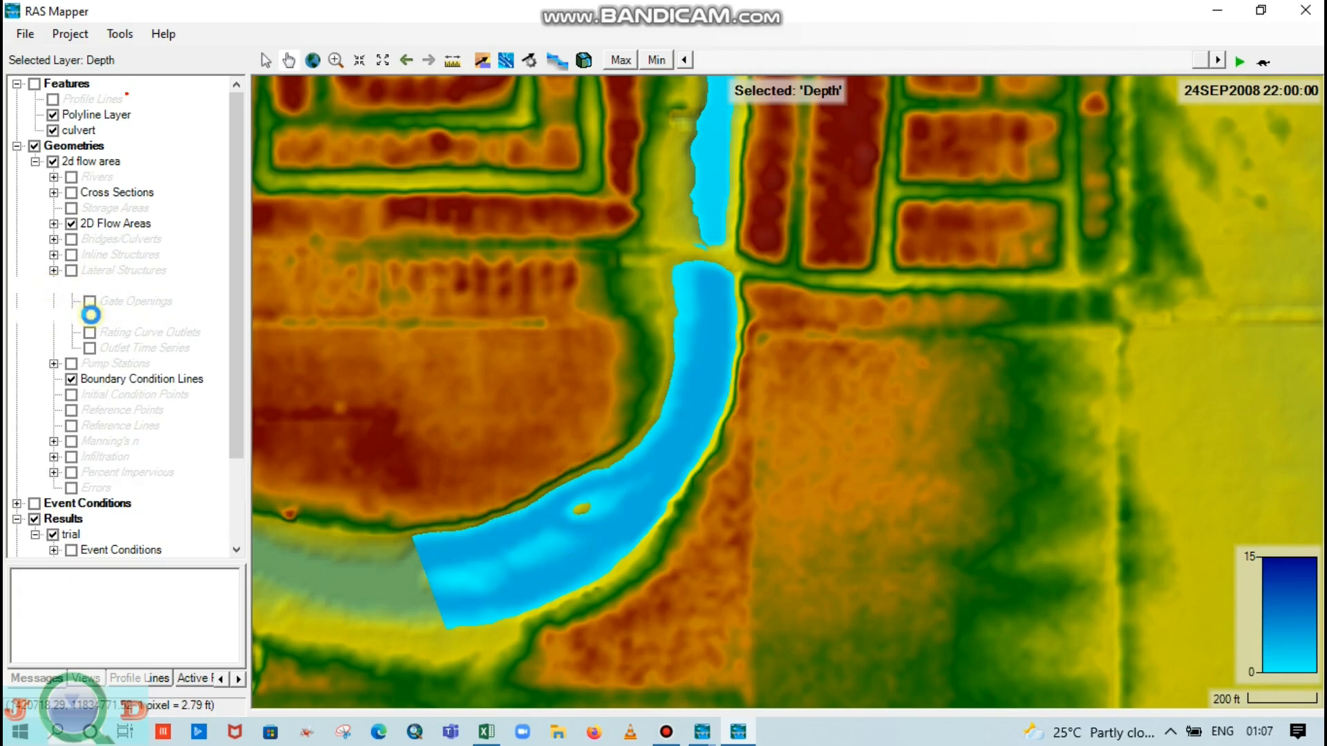
scroll(745, 250, "up", 1)
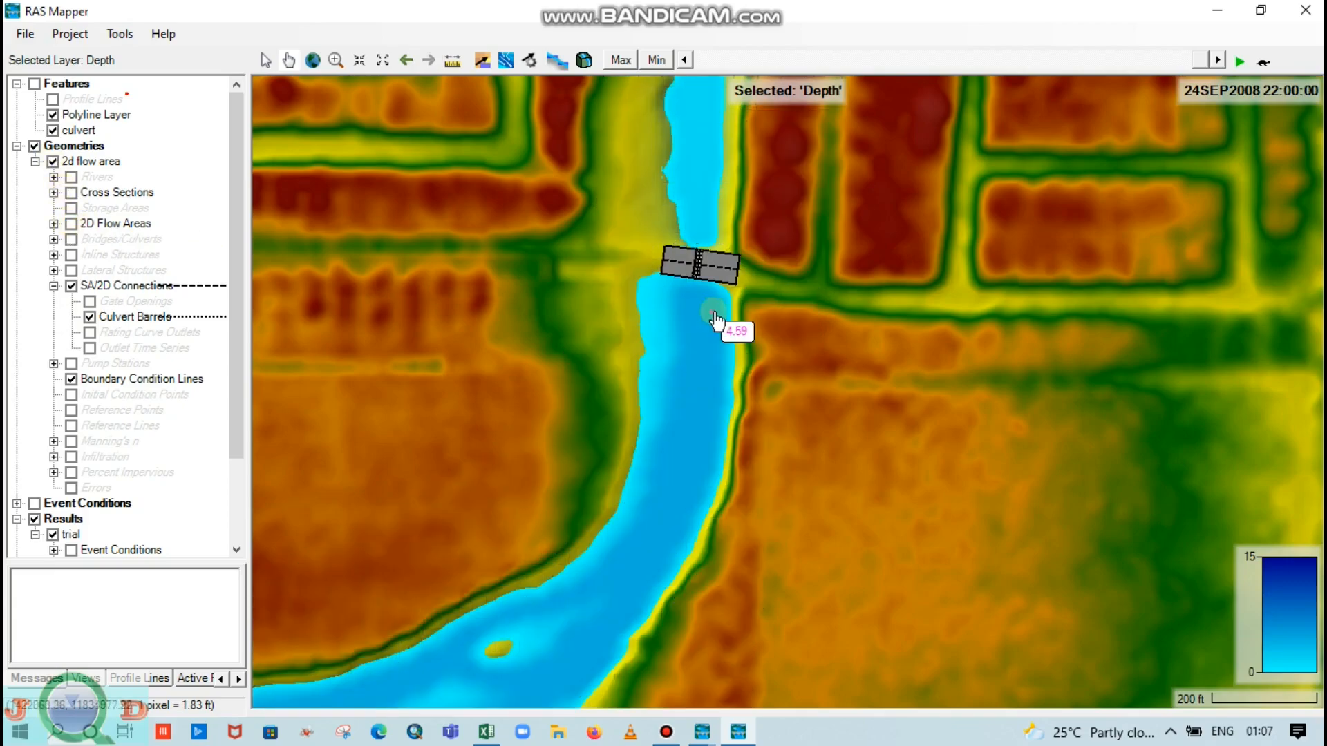
scroll(716, 266, "up", 4)
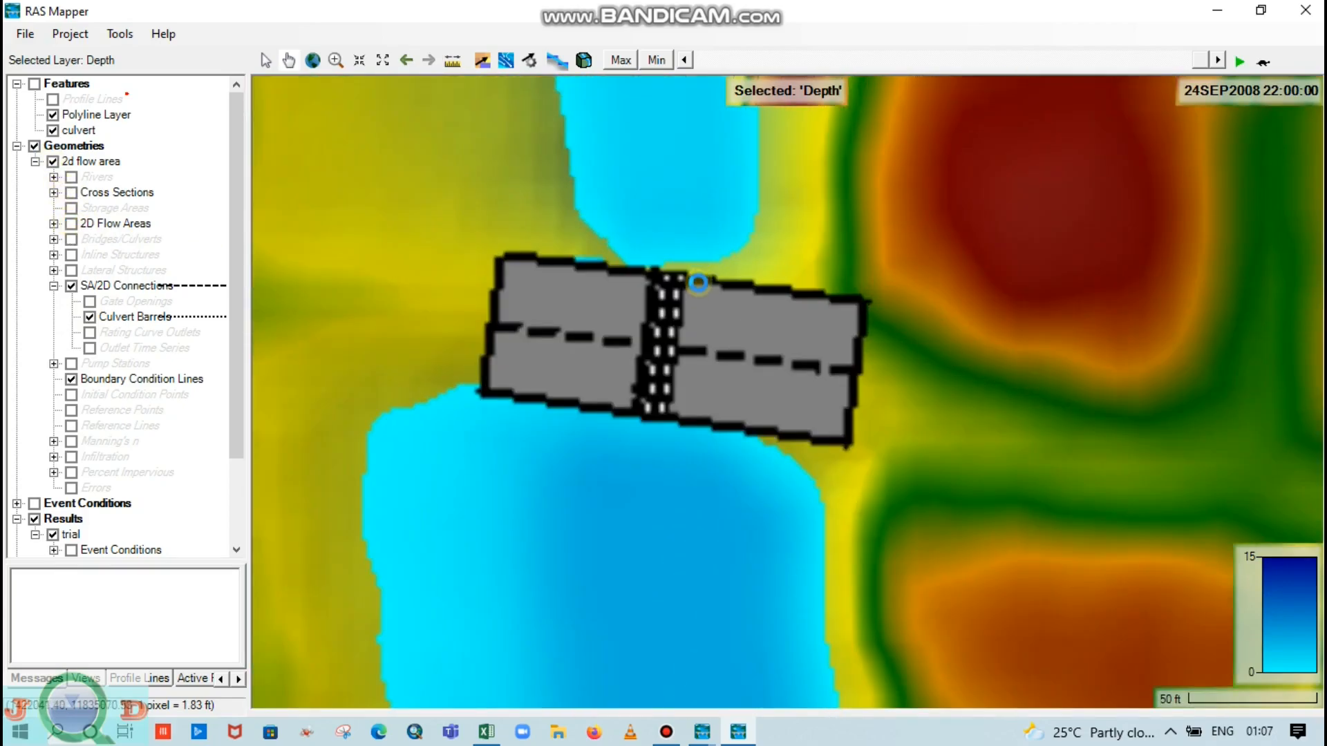
scroll(695, 317, "up", 3)
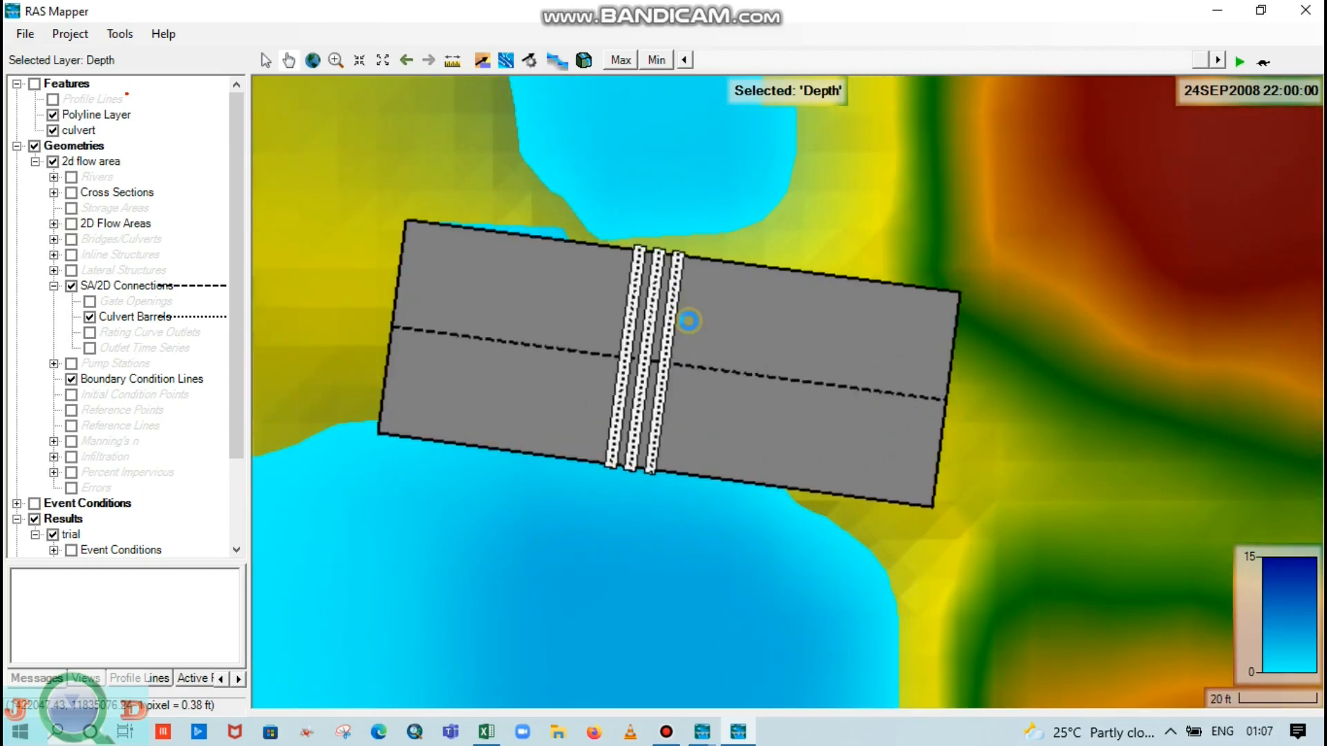
- Turn on particle tracing to show the flow movement over the Depth map around the culvert
scroll(694, 329, "down", 5)
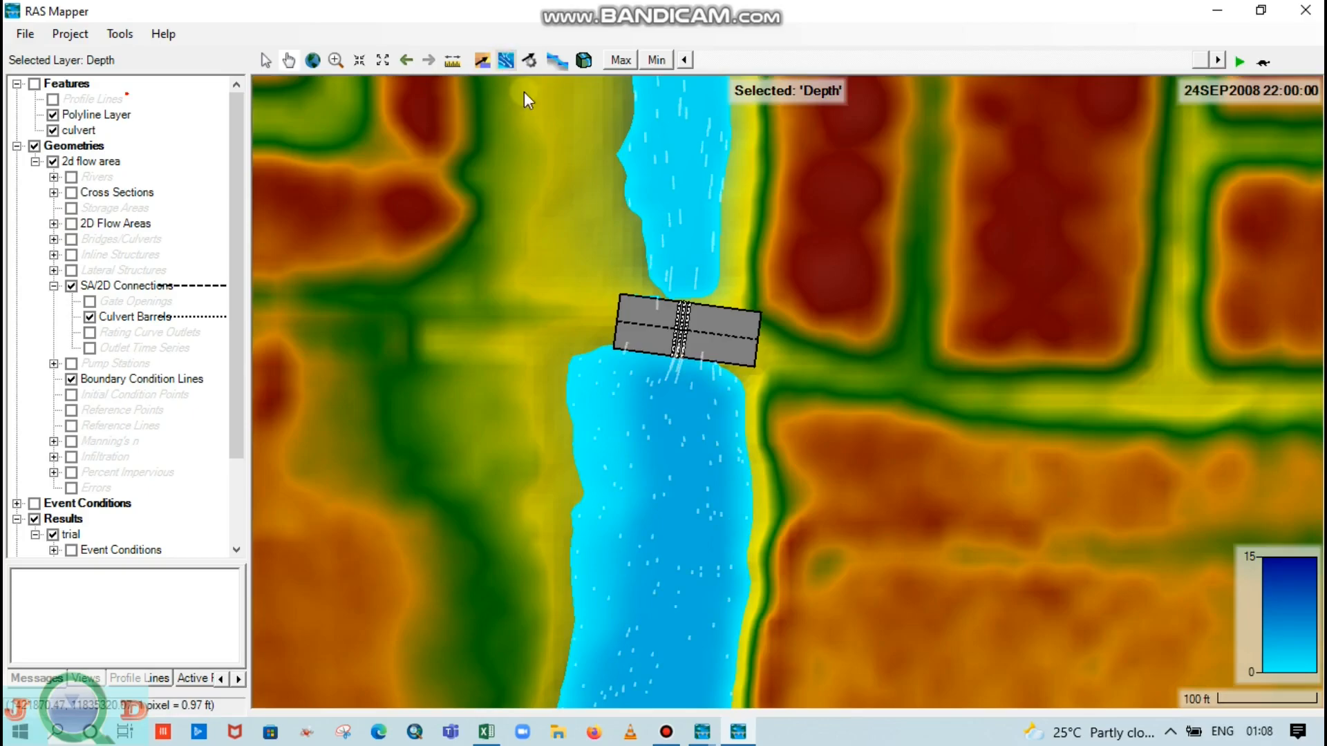
scroll(672, 462, "up", 1)
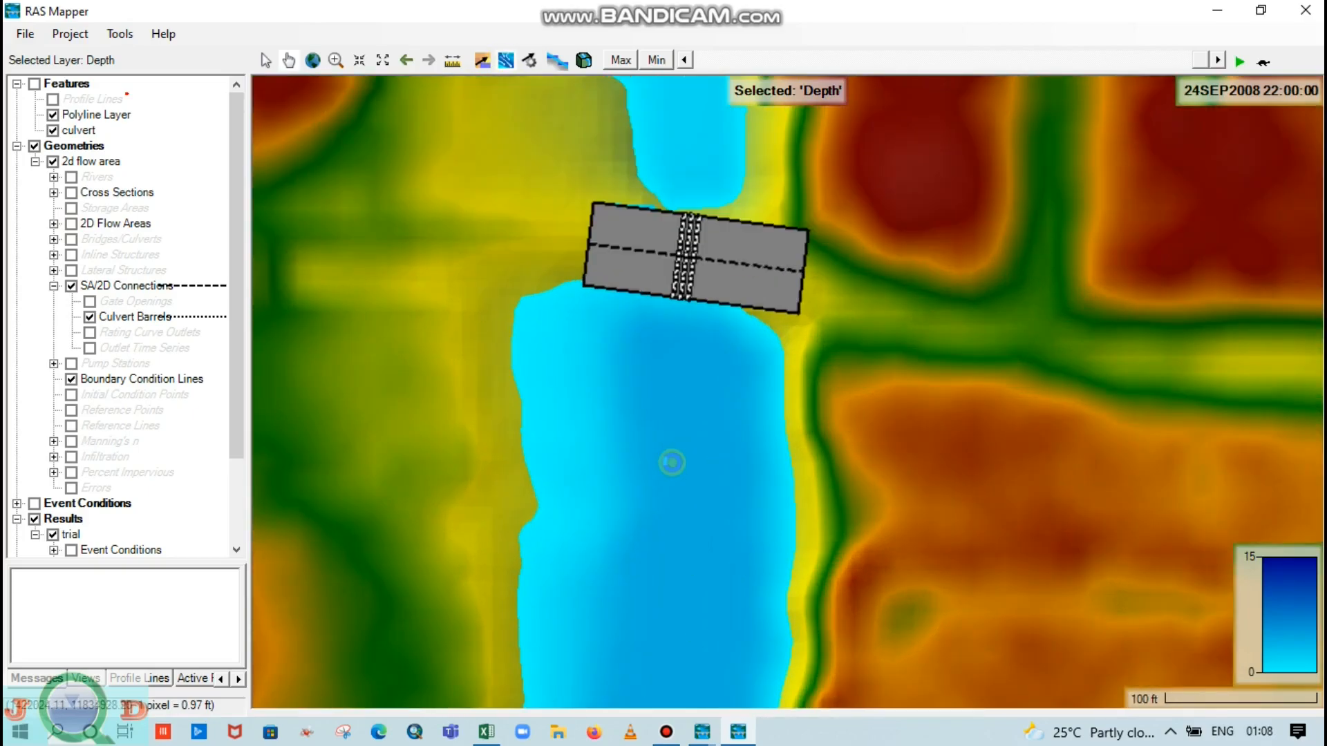
mouse_move(673, 461)
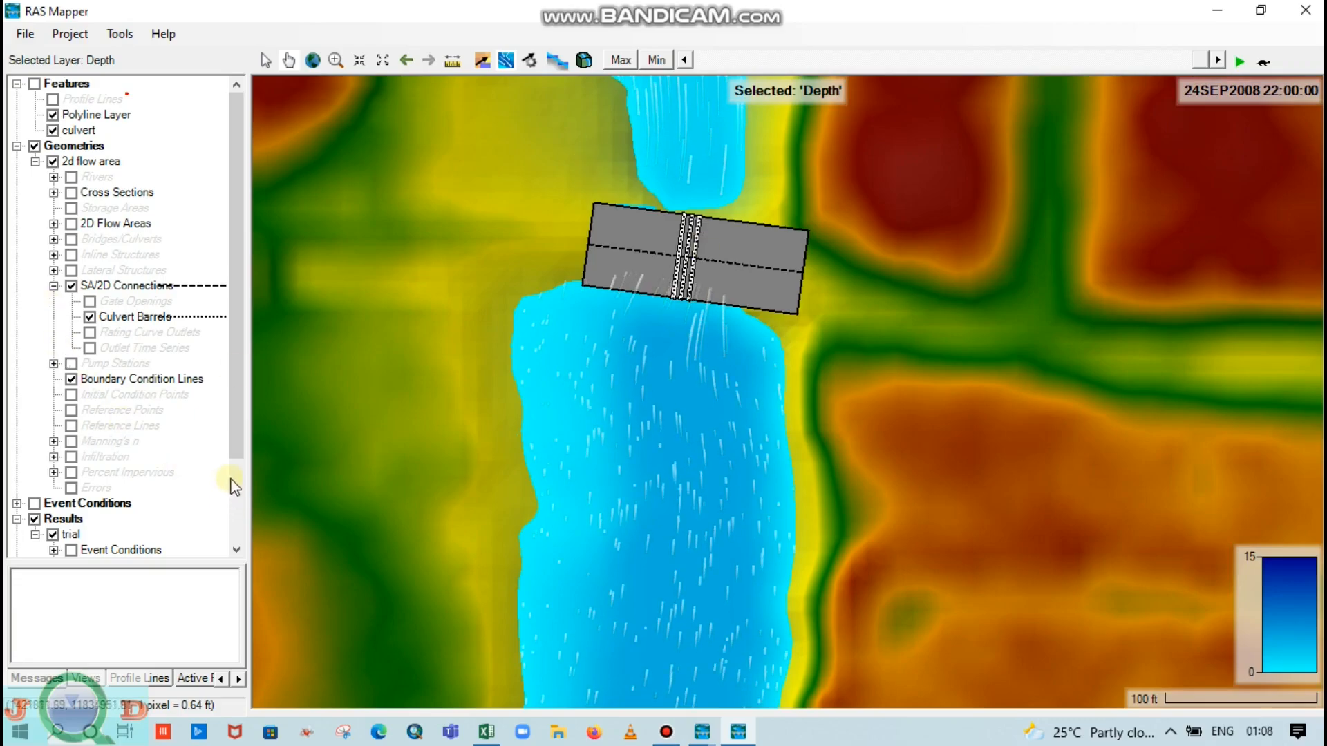
- Set the trial Depth layer's opacity to 70% and make its legend update with the view
scroll(235, 484, "down", 3)
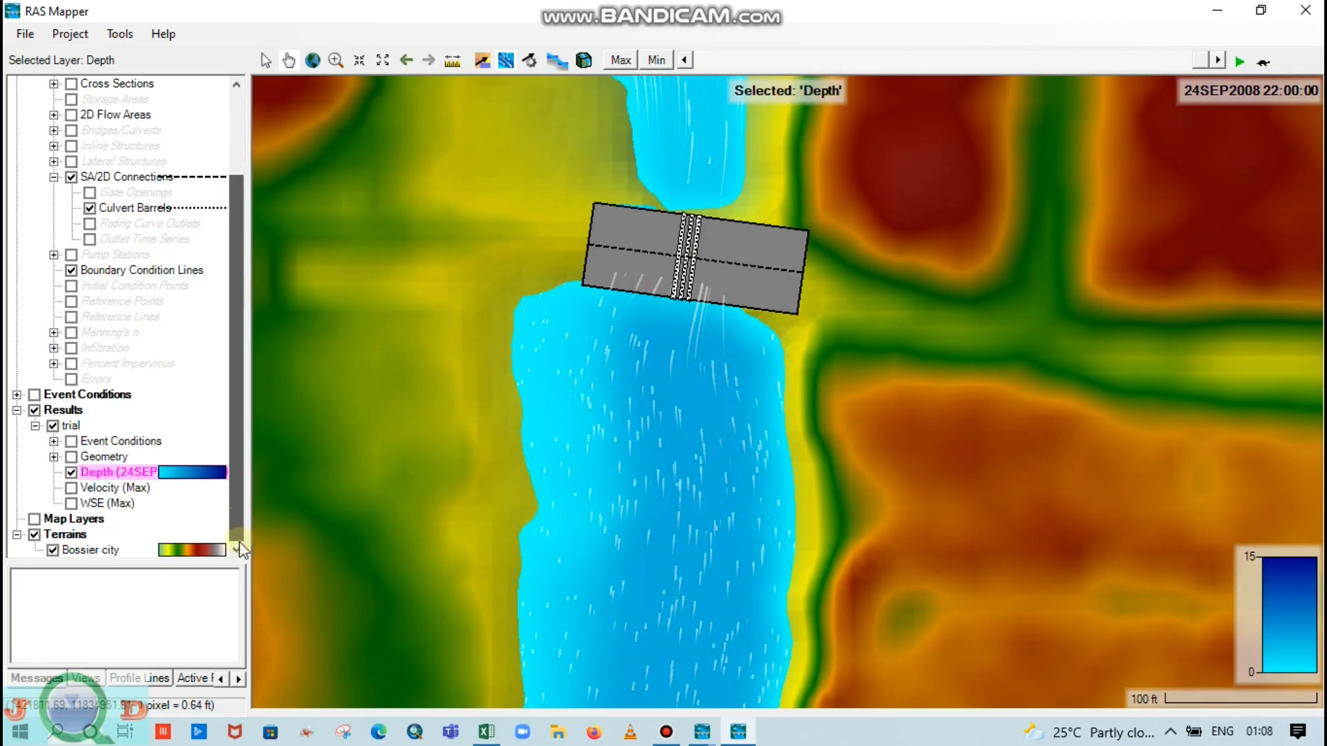
right_click(149, 467)
left_click(217, 476)
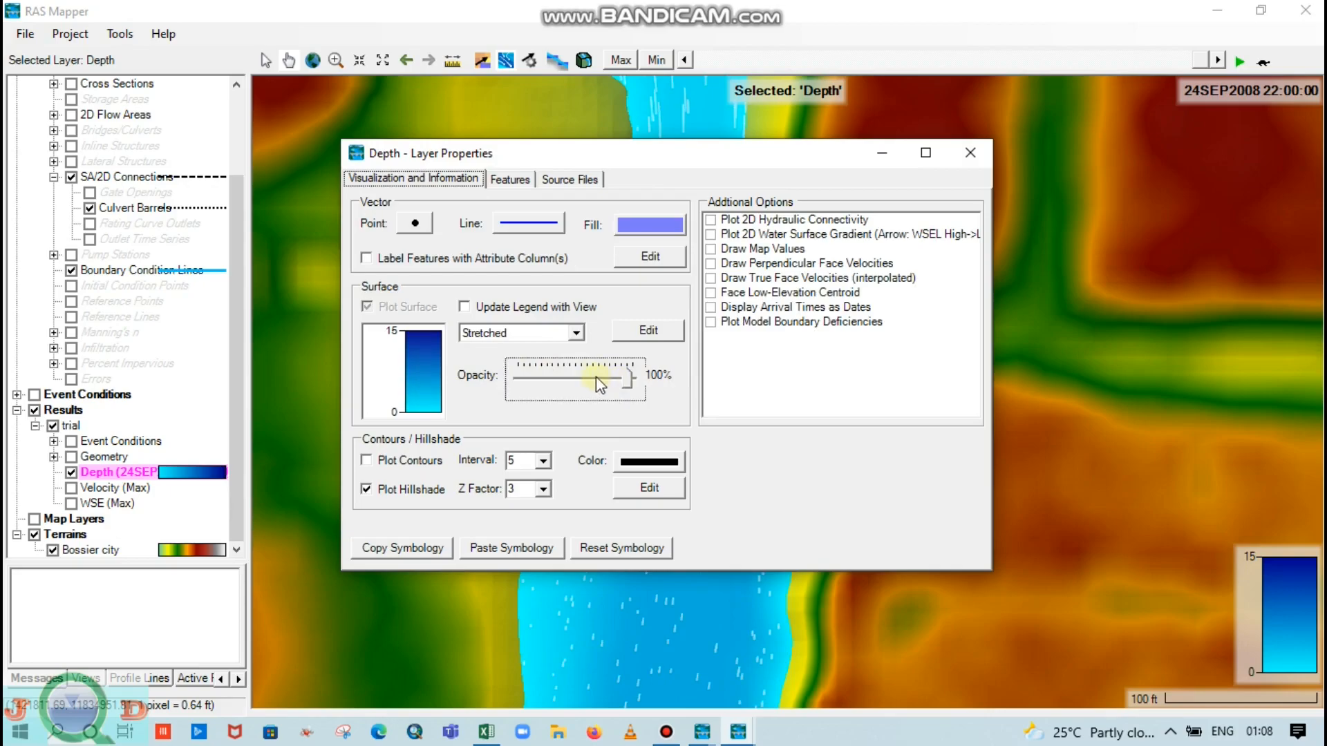
left_click(596, 376)
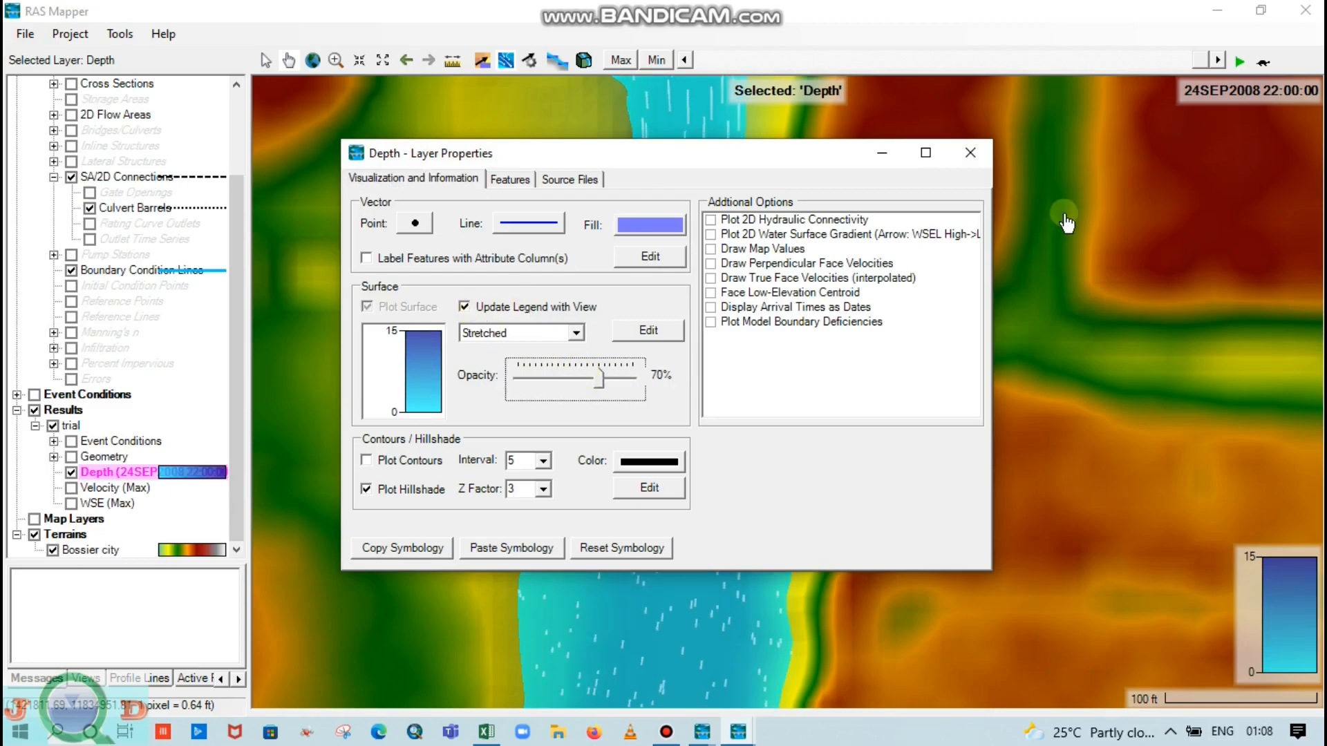
left_click(971, 153)
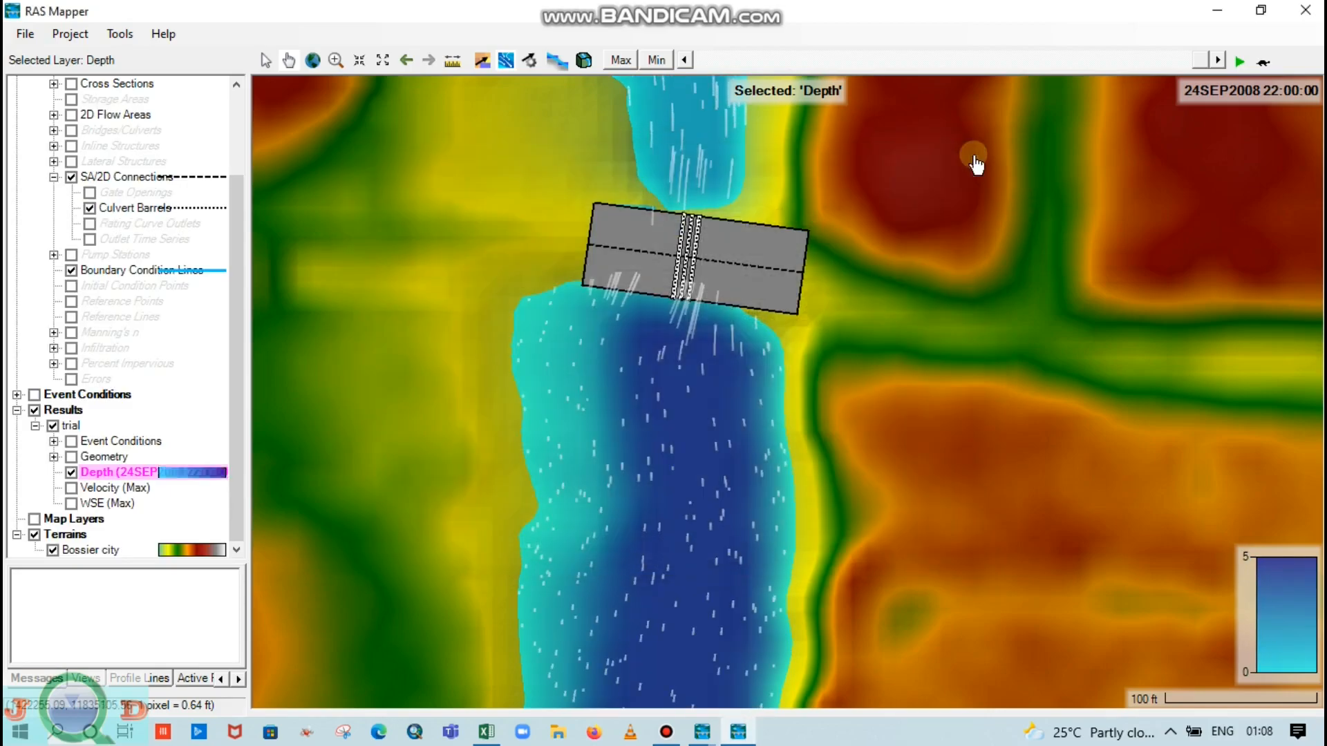
- Hide the Boundary Condition Lines and frame the whole flooded channel on both sides of the culvert
scroll(653, 436, "down", 2)
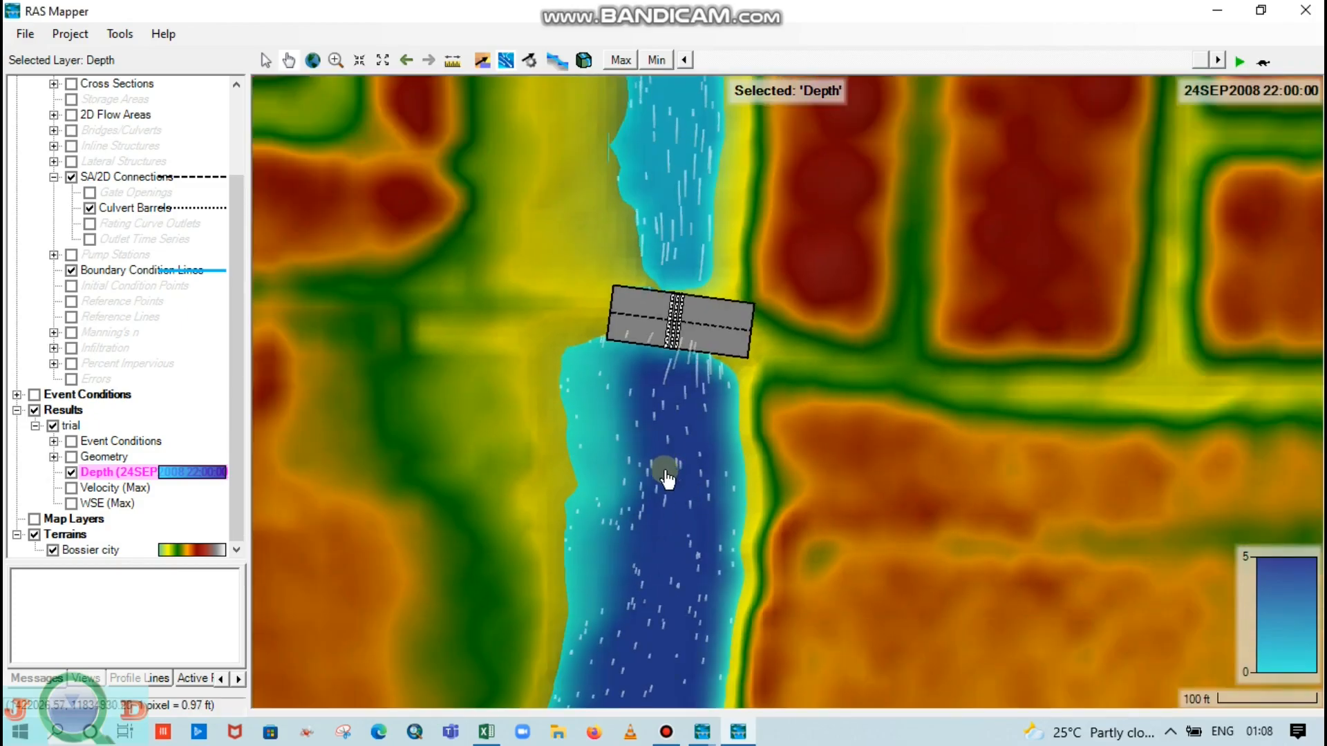
scroll(633, 425, "up", 1)
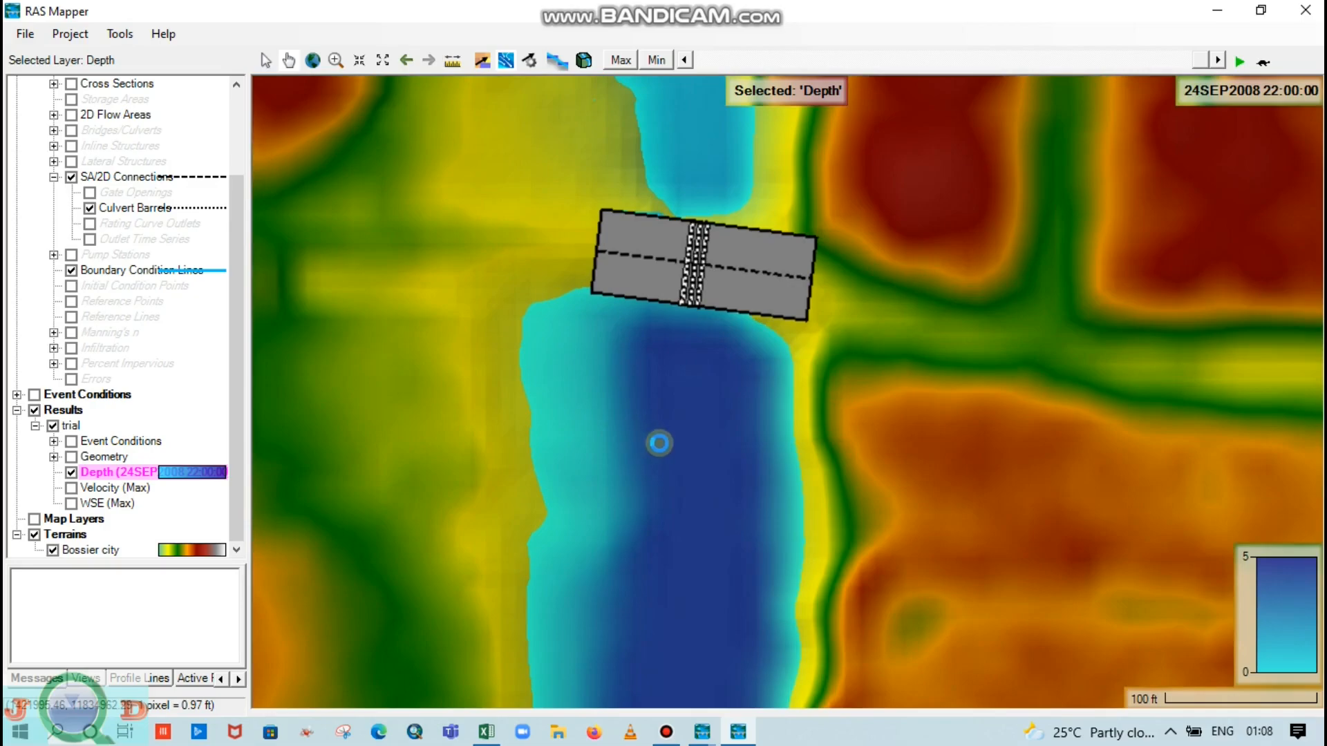
scroll(662, 472, "down", 3)
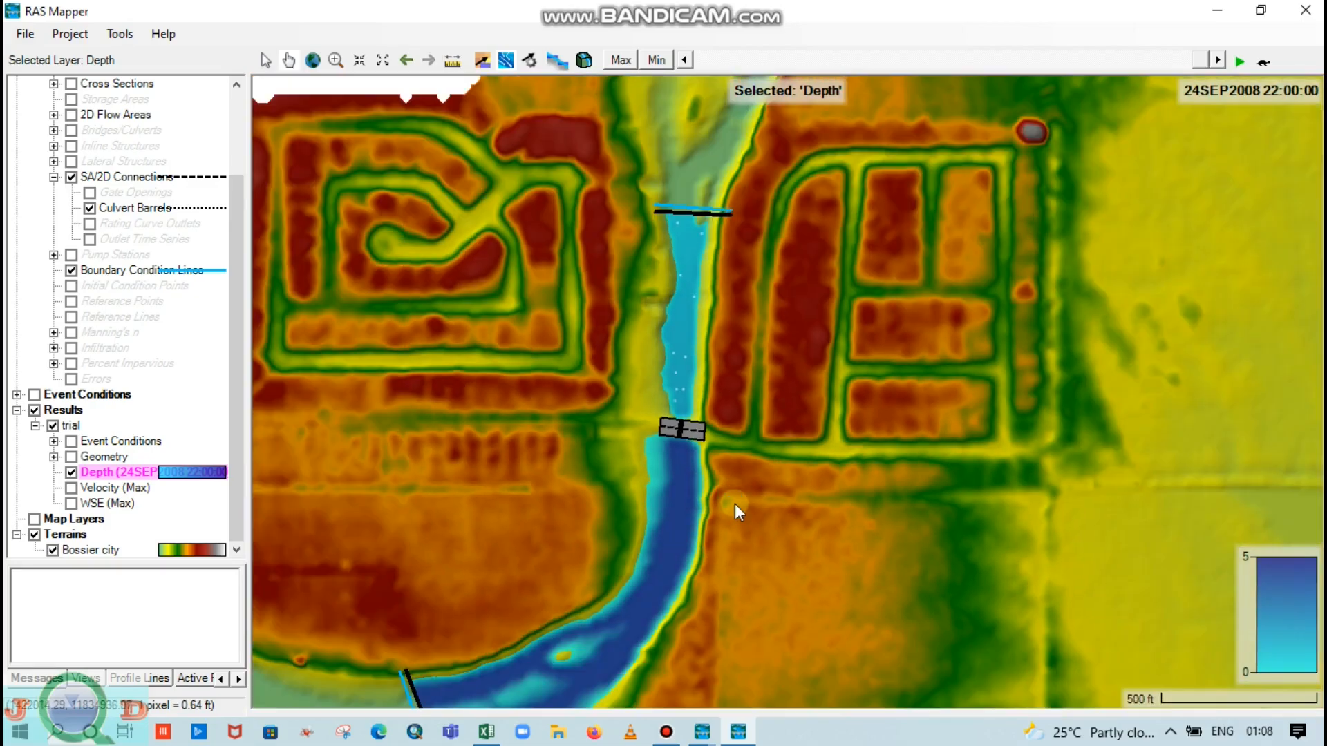
left_click_drag(735, 503, 764, 447)
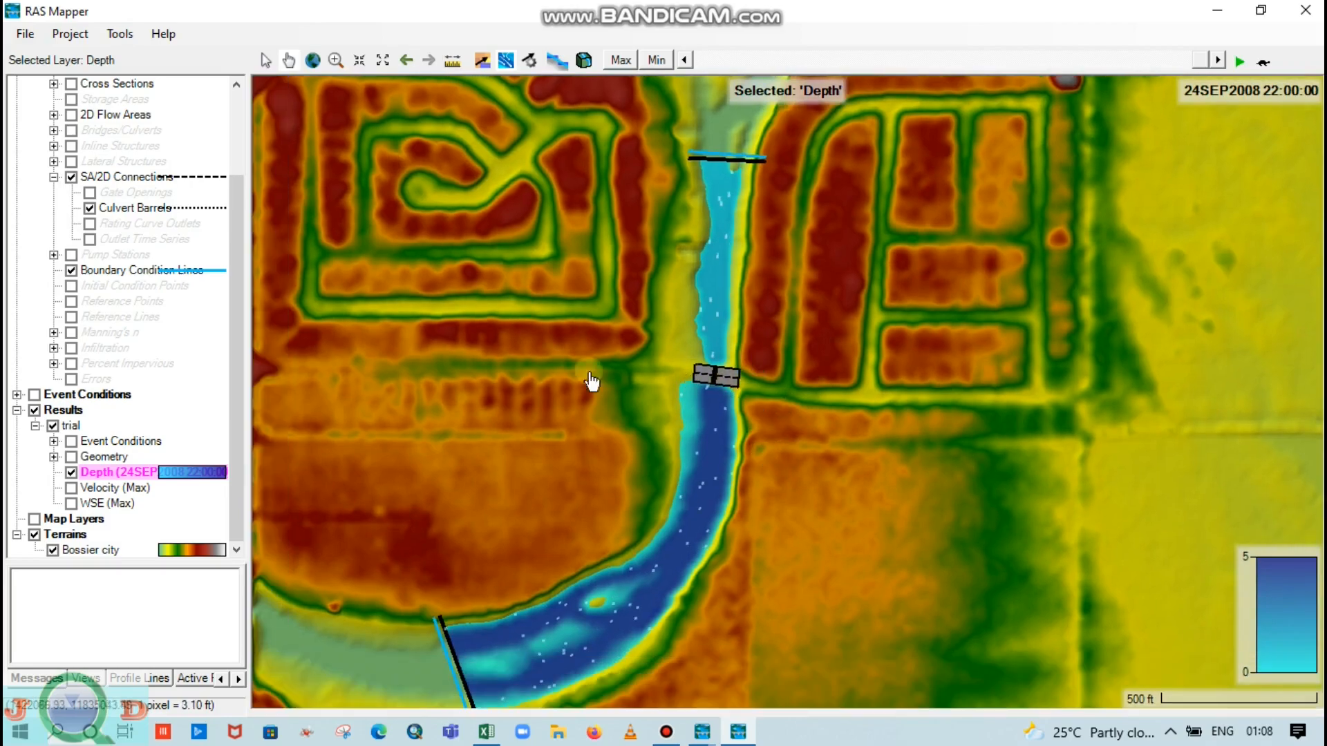
left_click(69, 271)
left_click_drag(512, 412, 471, 384)
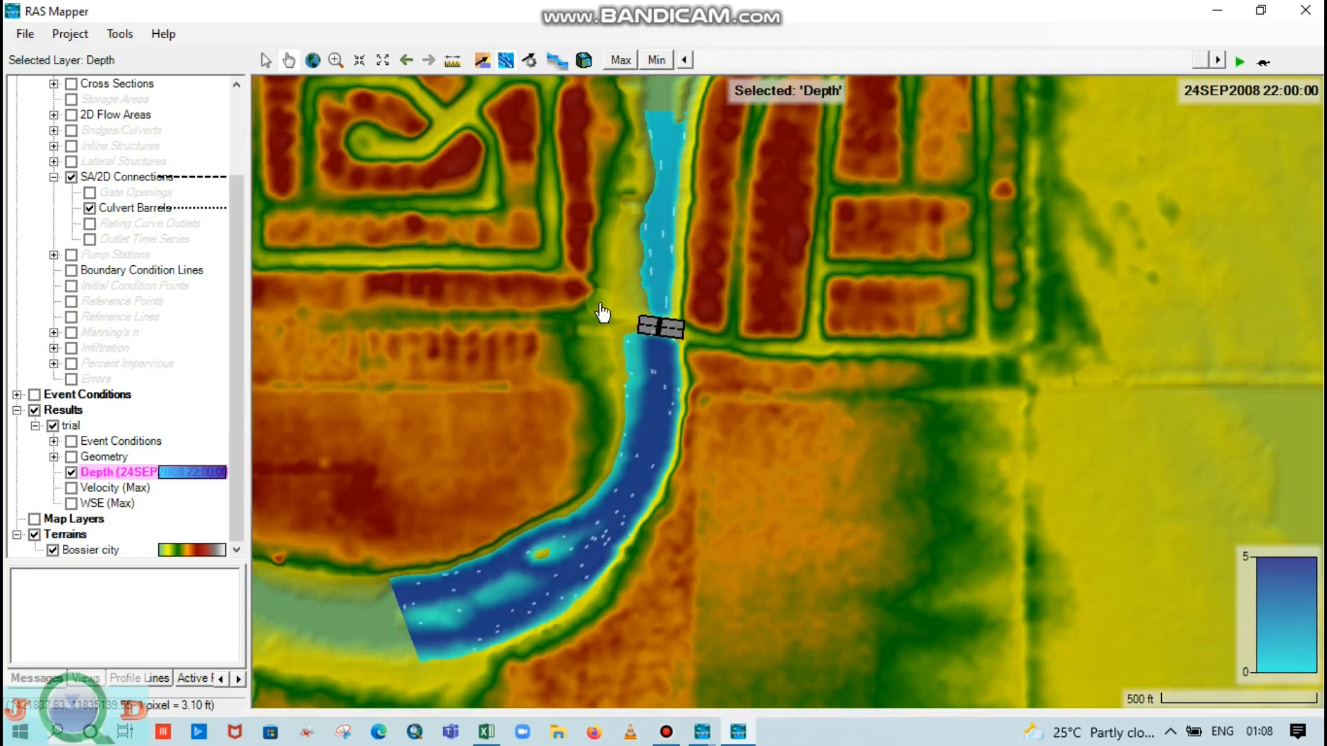
left_click_drag(620, 302, 609, 329)
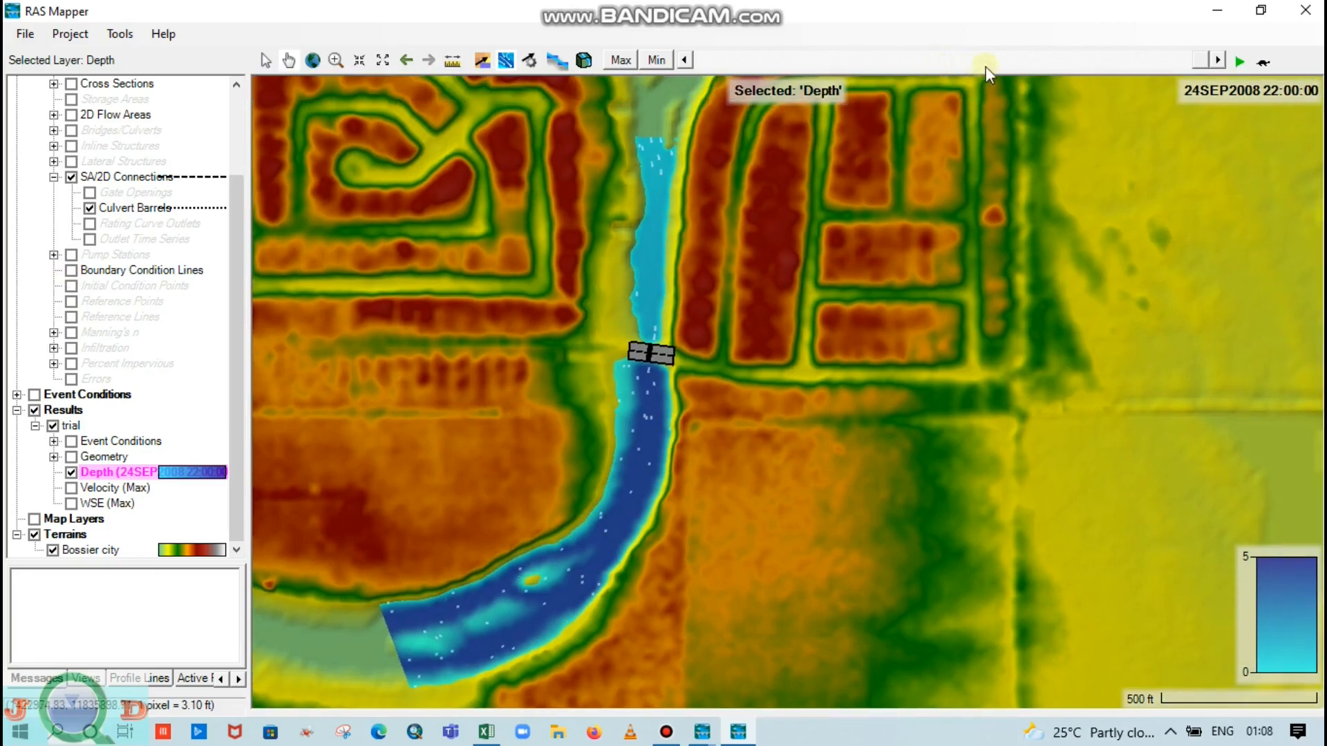
- Rewind the Depth results to 24SEP2008 08:00:00, play the animation, and pause it at 21:30:00
left_click_drag(1192, 60, 682, 72)
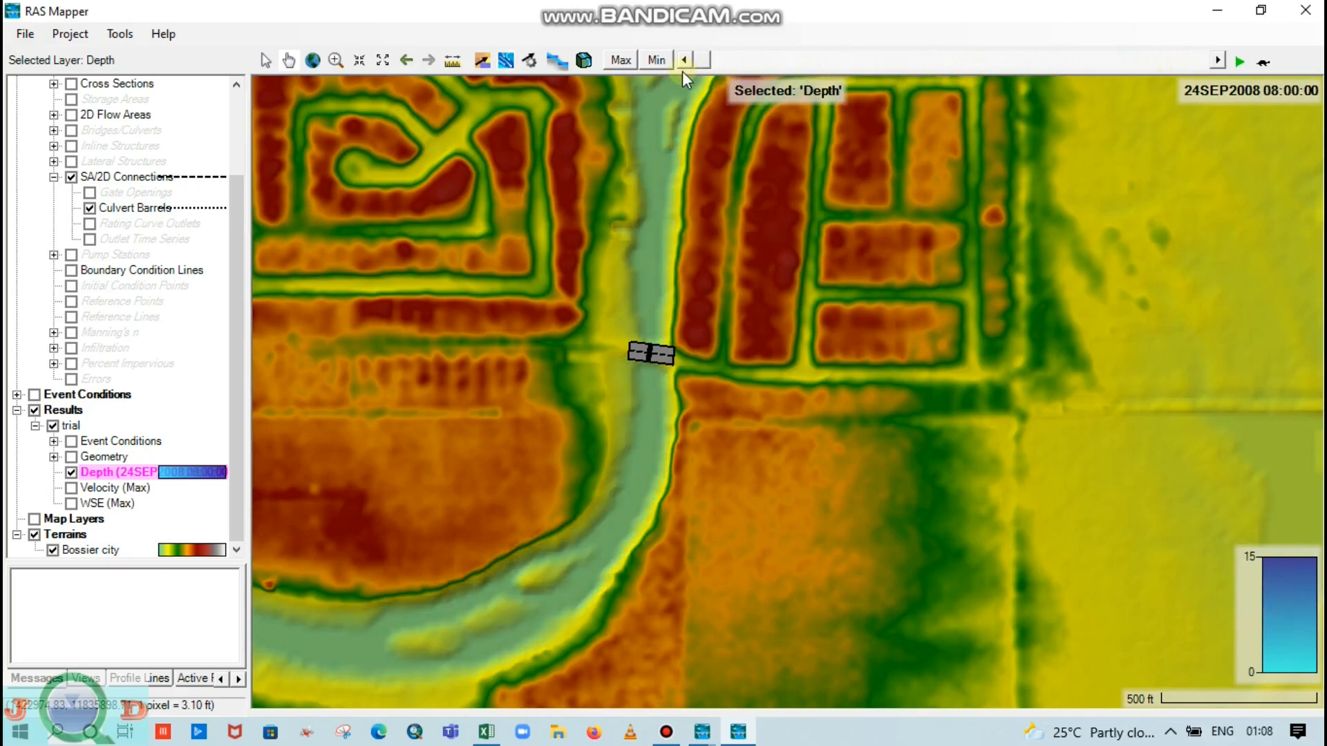
left_click(1234, 62)
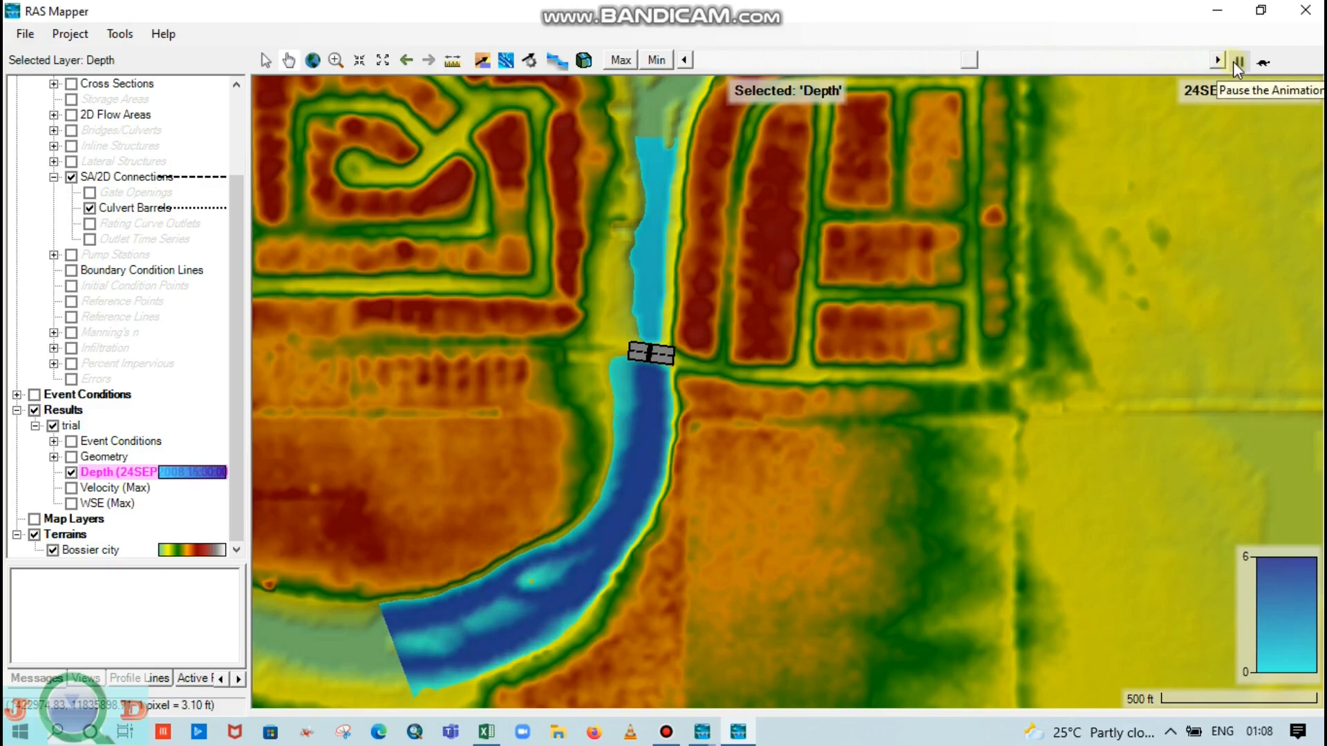
left_click(1234, 61)
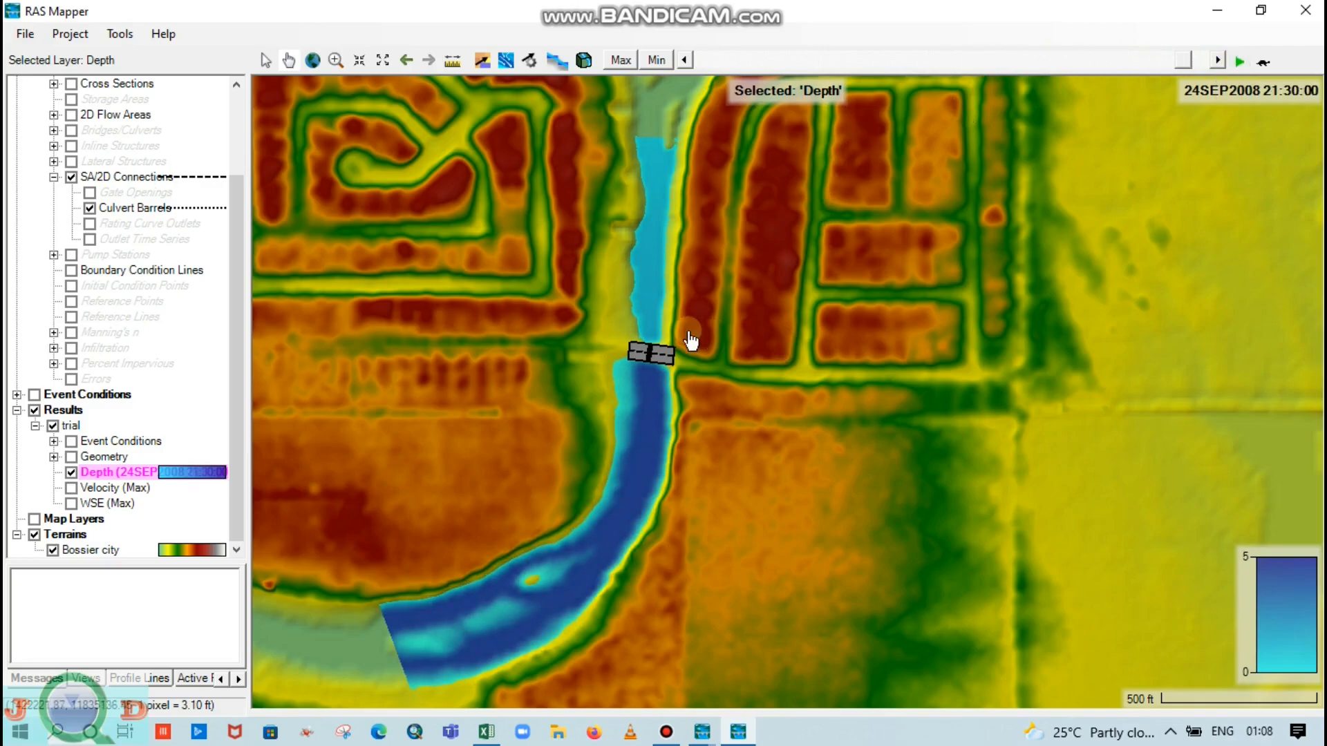
- Turn particle tracing back on for the 21:30:00 Depth map and show the flow at the culvert up close
scroll(691, 340, "up", 1)
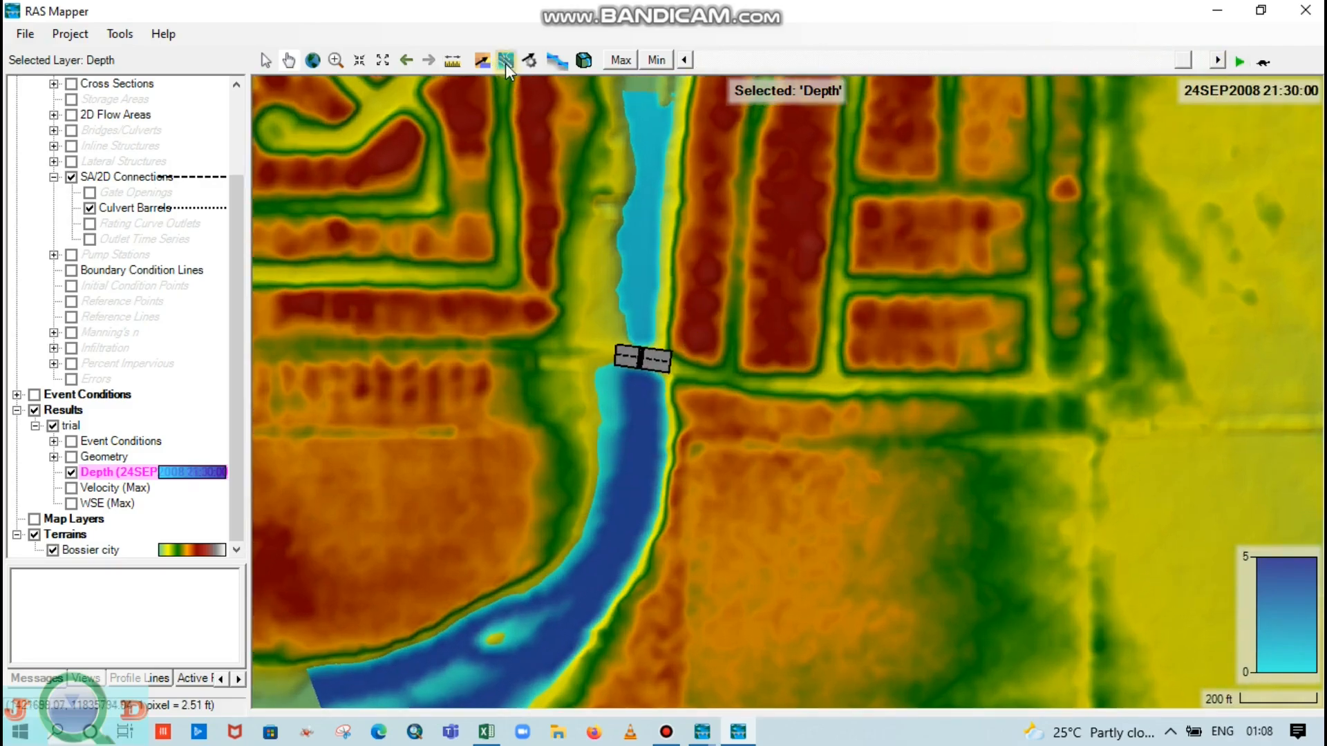
scroll(639, 441, "up", 2)
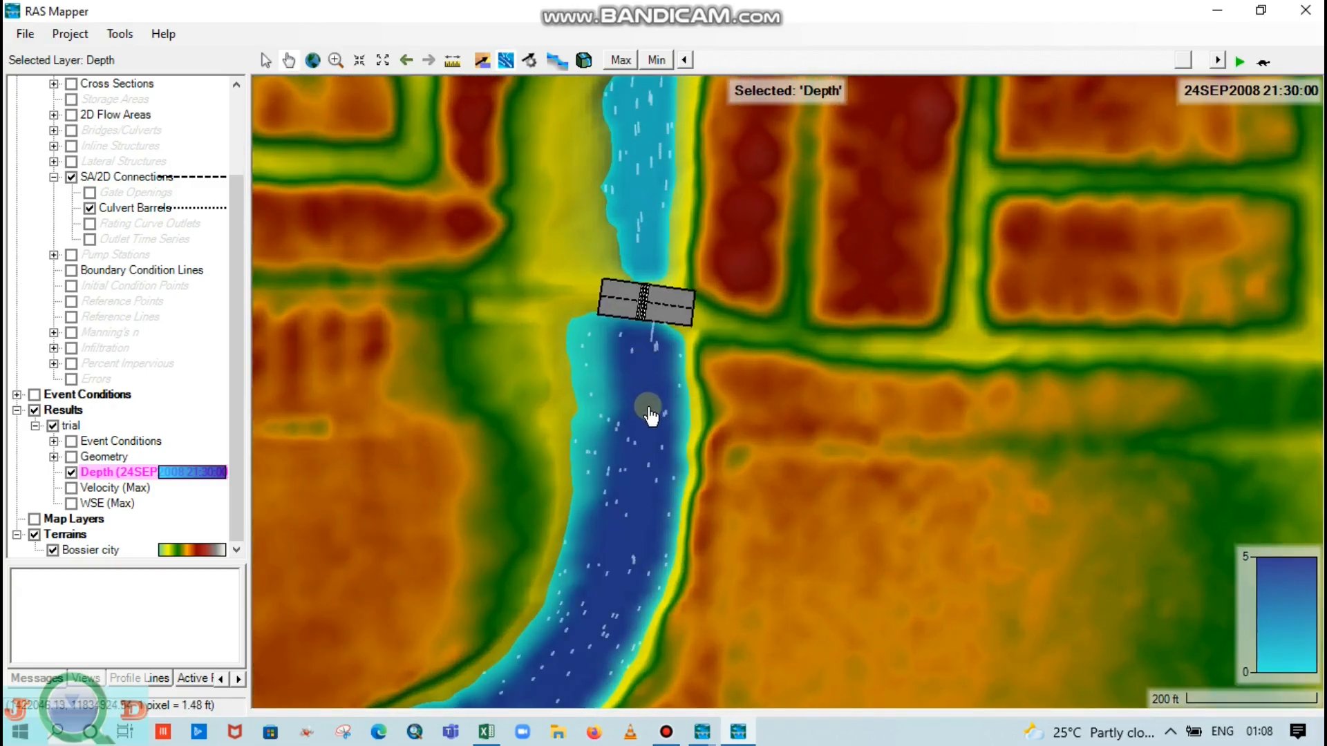
scroll(642, 373, "up", 1)
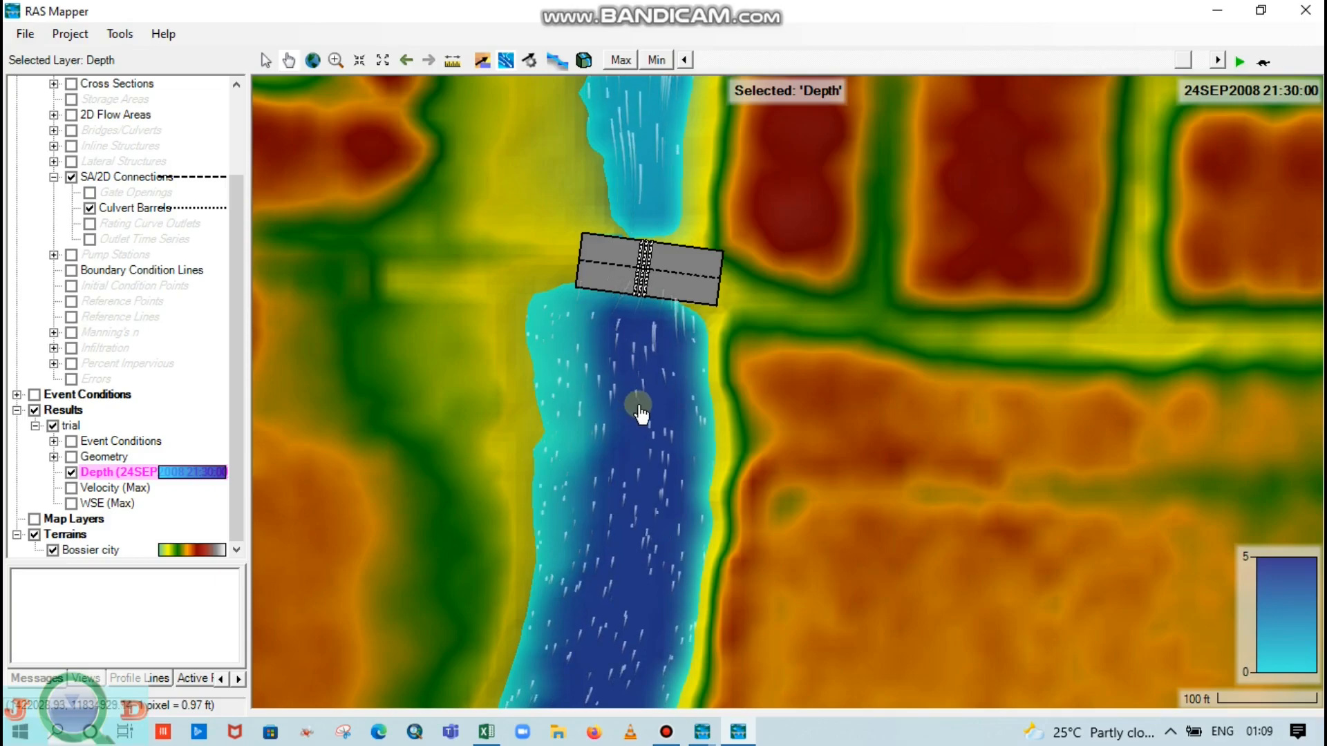
- Examine the traced flow along the channel, from the bend below the culvert up to the reach above it
scroll(650, 407, "down", 1)
mouse_move(679, 422)
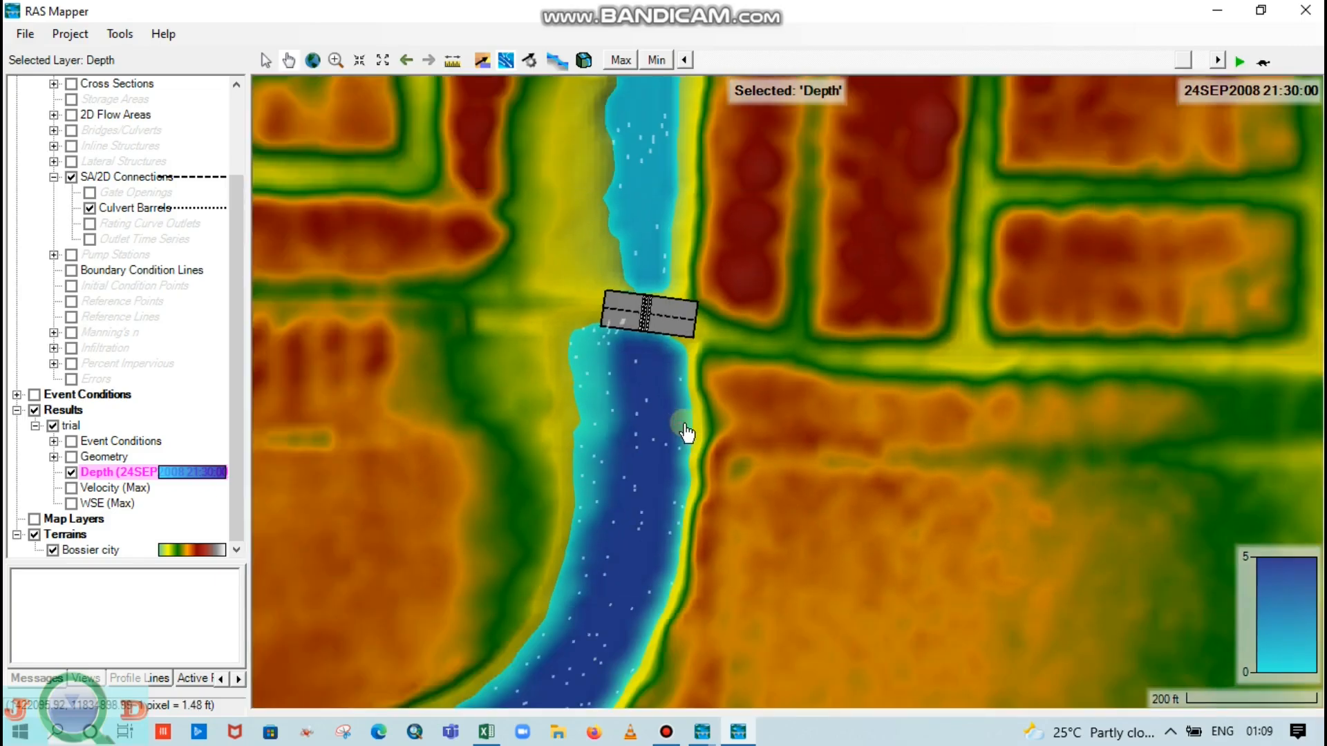
scroll(686, 433, "down", 2)
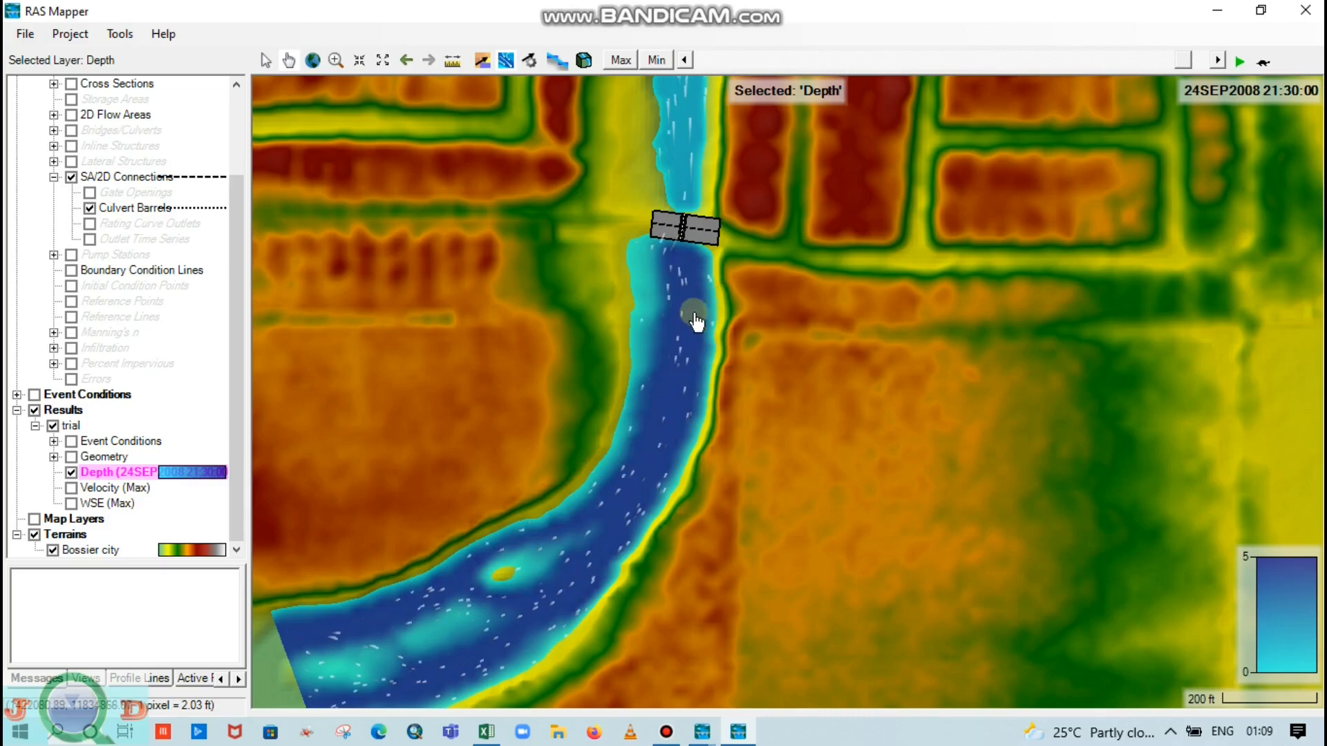
scroll(684, 239, "up", 1)
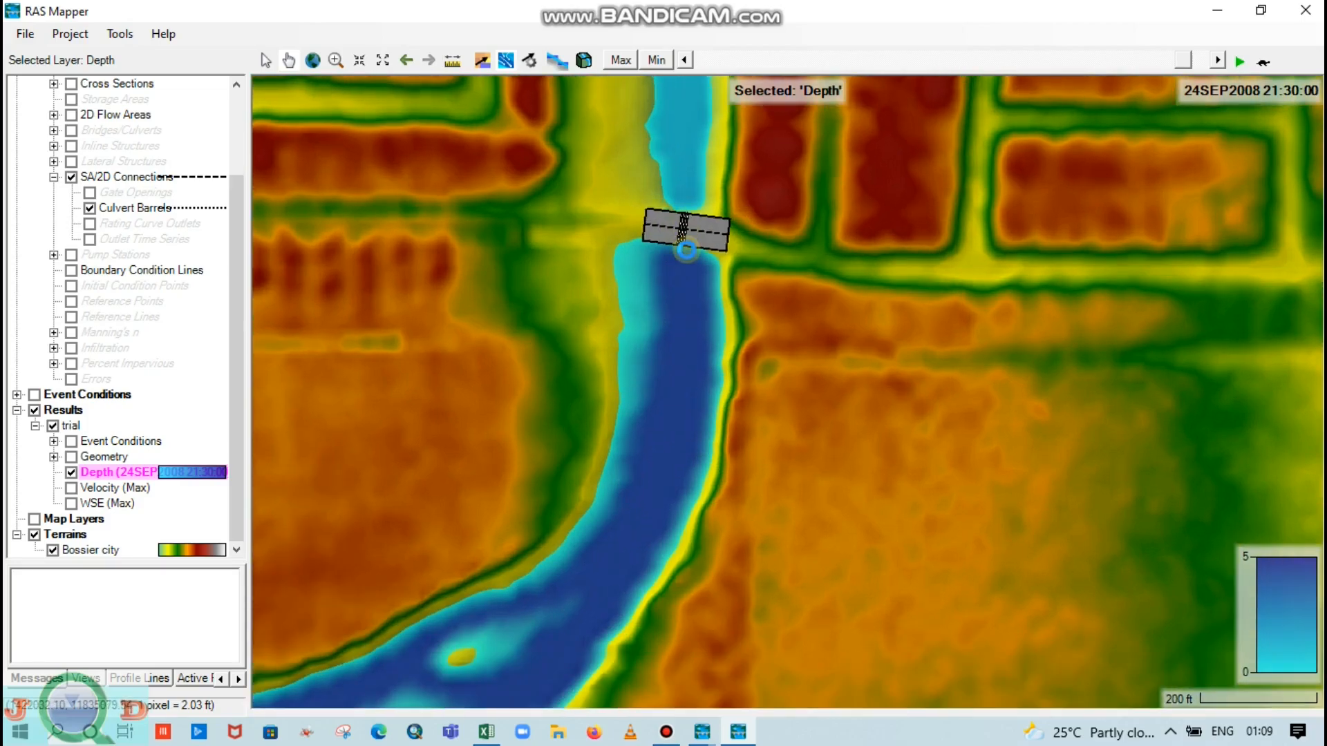
left_click_drag(697, 284, 716, 468)
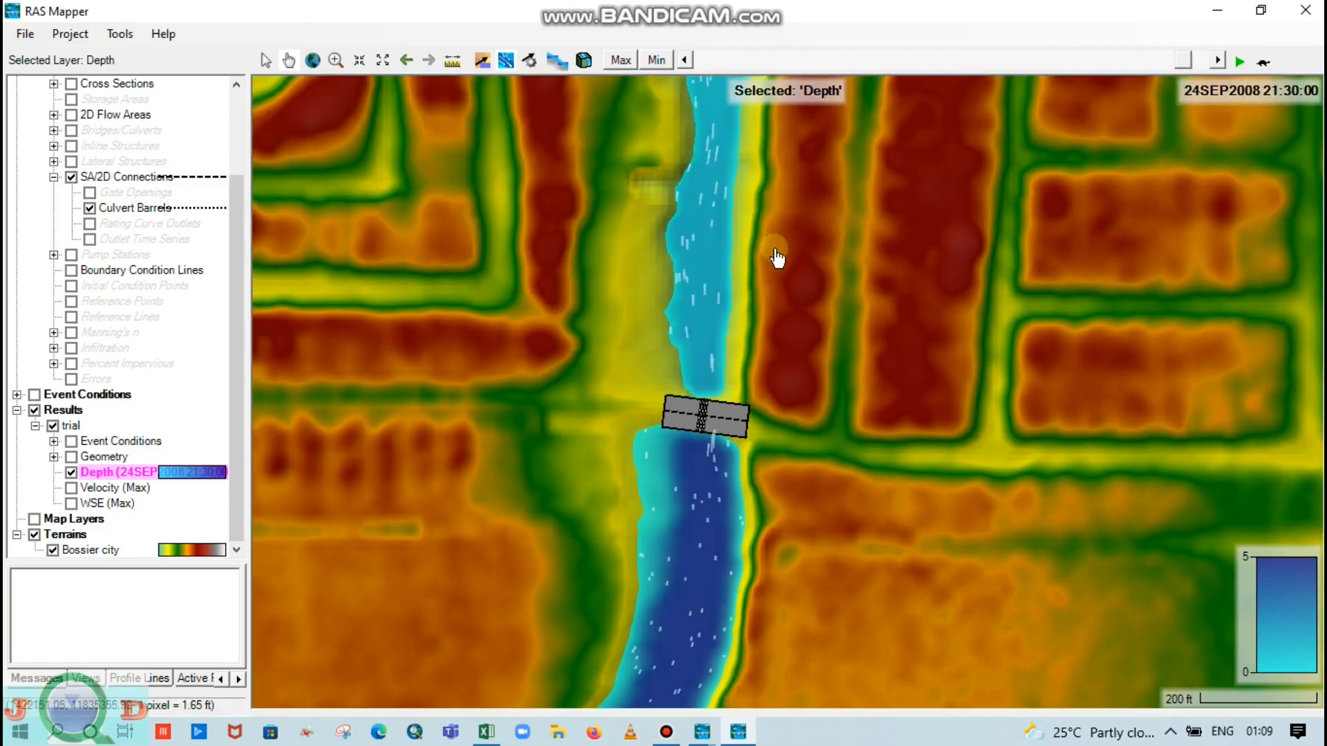
scroll(773, 250, "down", 1)
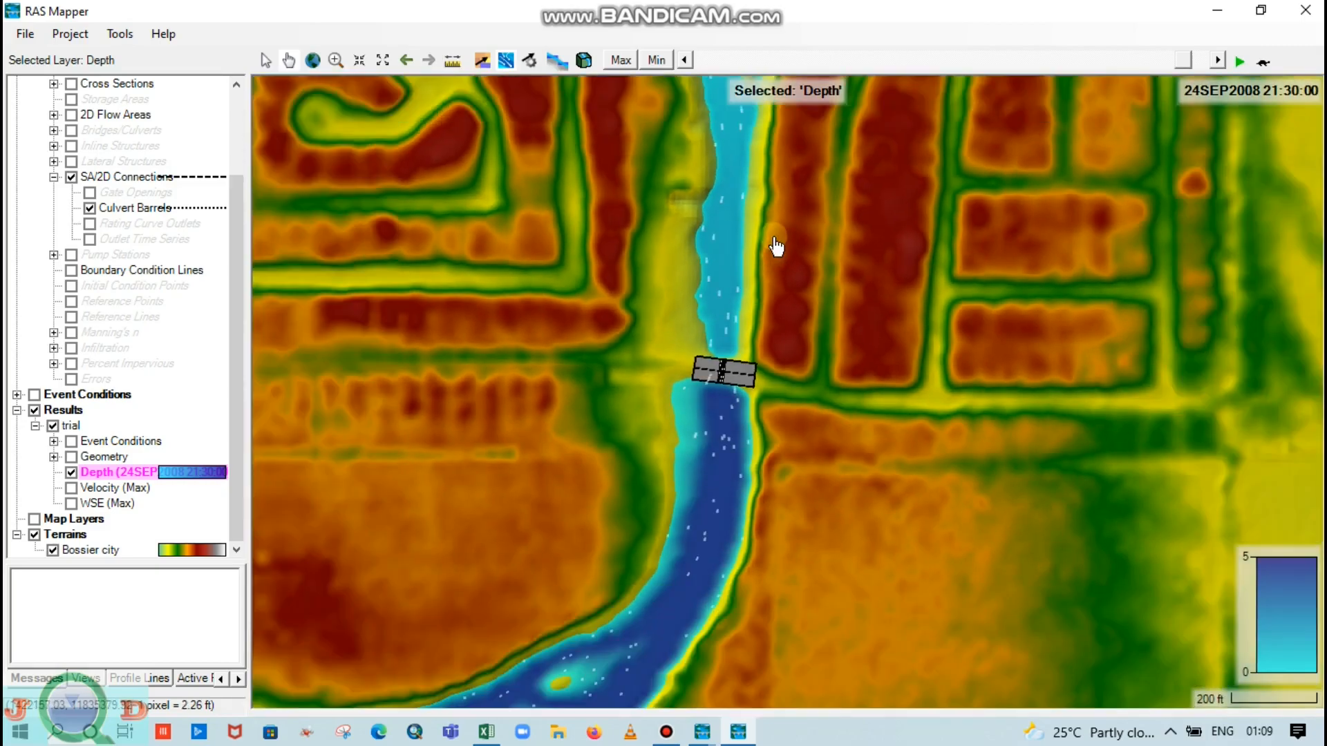
left_click_drag(776, 246, 737, 411)
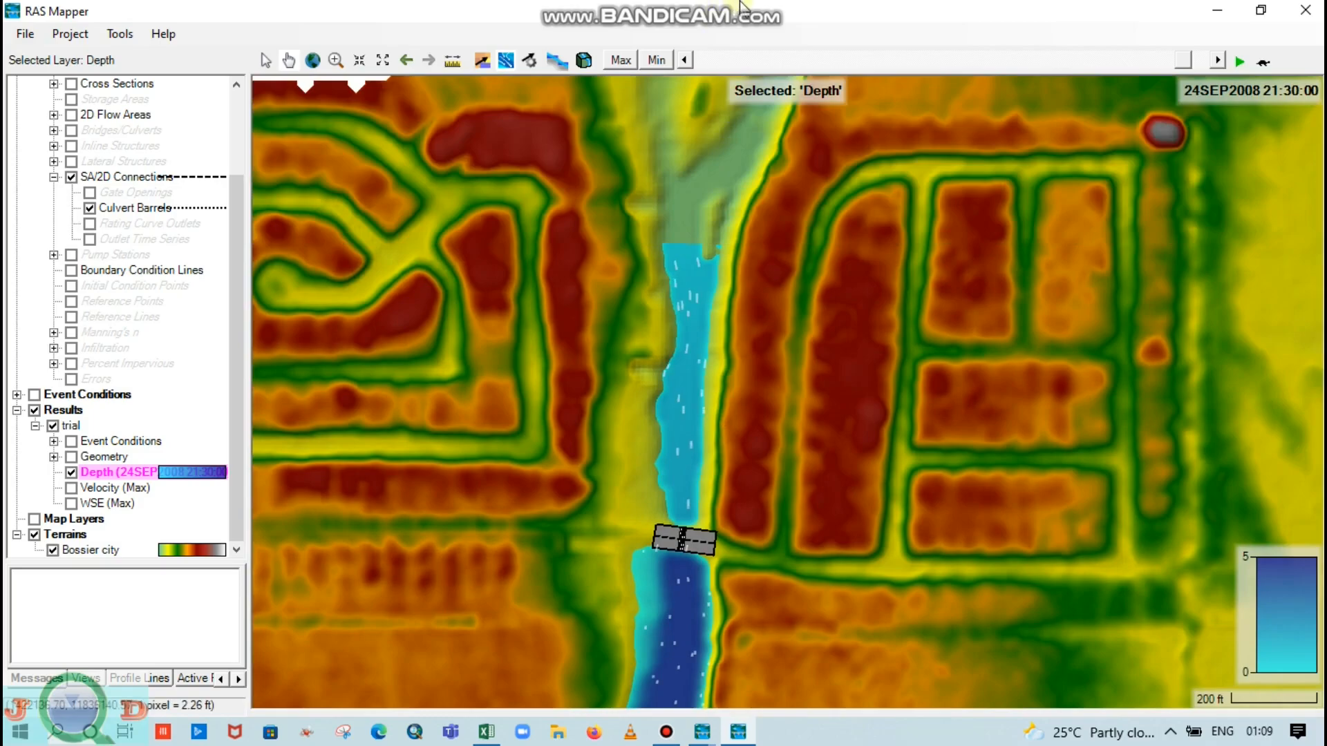